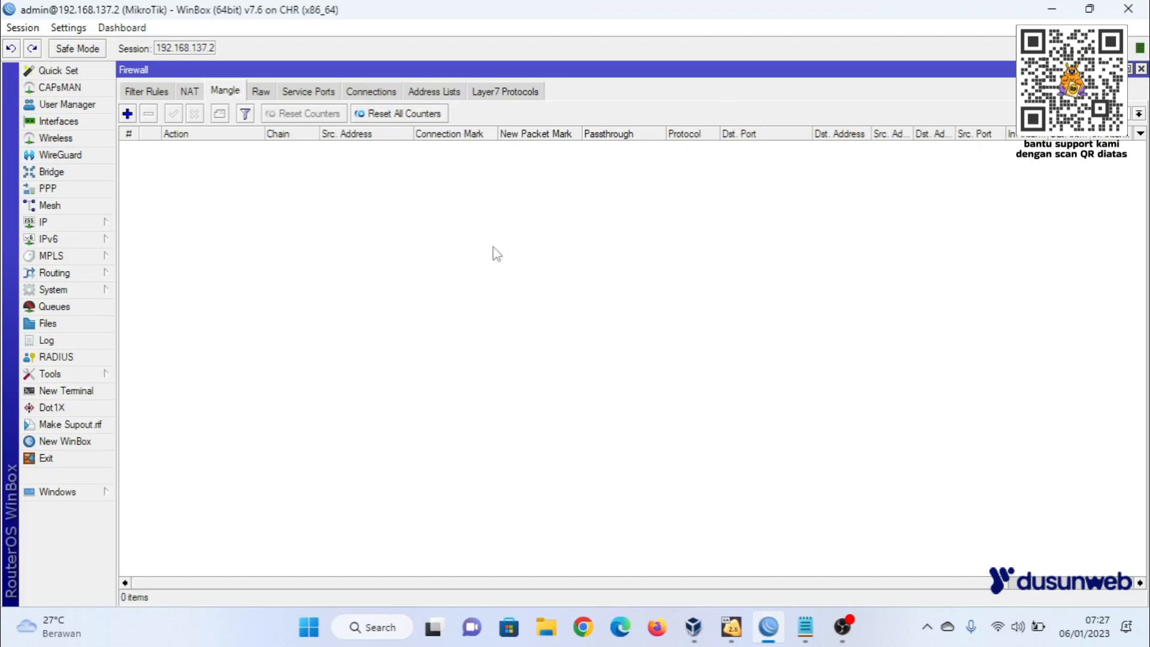
Switch to the Port Game Online file in Notepad and review the TCP and UDP ports listed for each game.
click(807, 634)
click(244, 209)
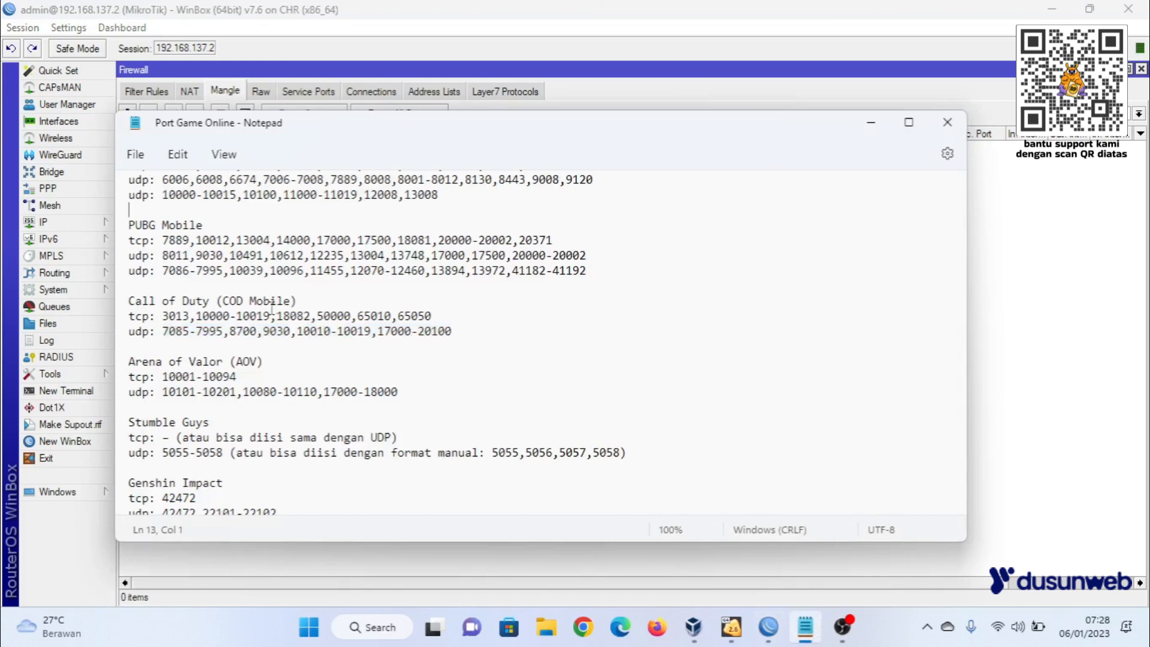
scroll(272, 308, up, 2)
scroll(273, 309, down, 1)
scroll(272, 309, down, 5)
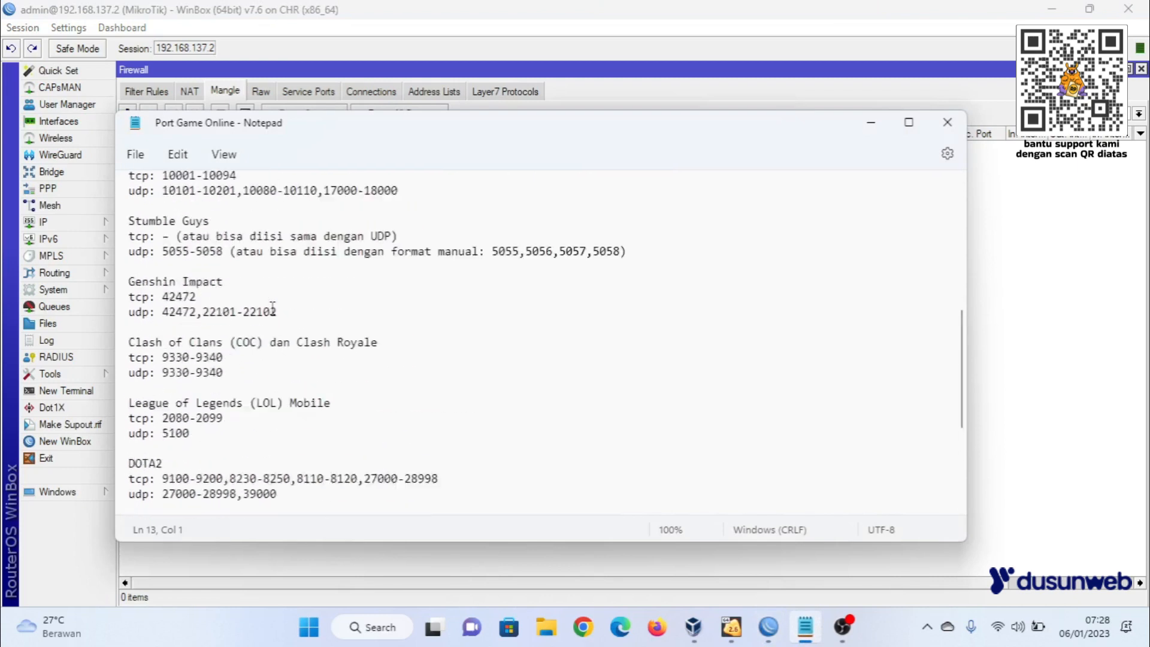
scroll(272, 308, up, 9)
scroll(273, 308, down, 5)
scroll(273, 309, down, 6)
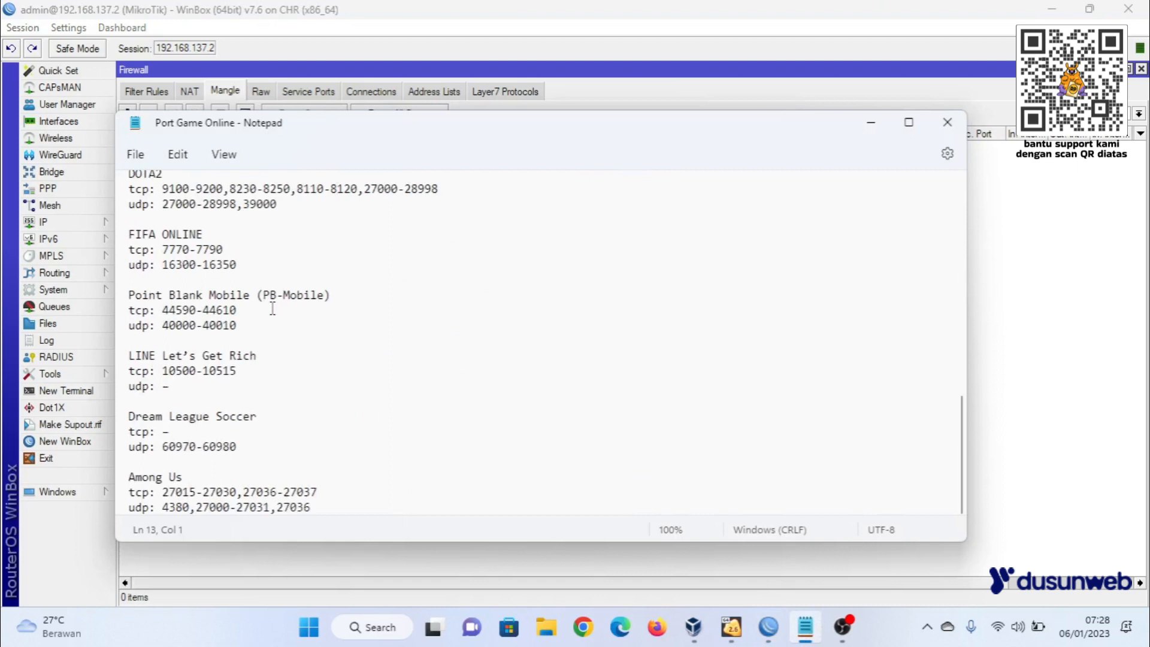
scroll(272, 309, up, 10)
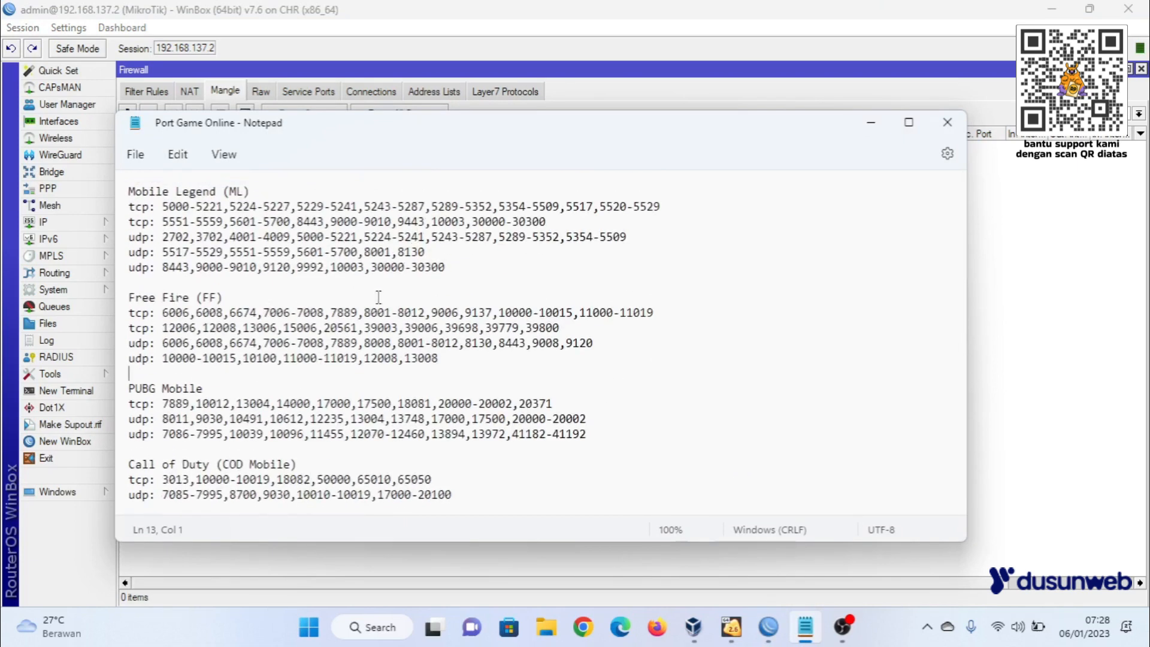
scroll(378, 297, down, 12)
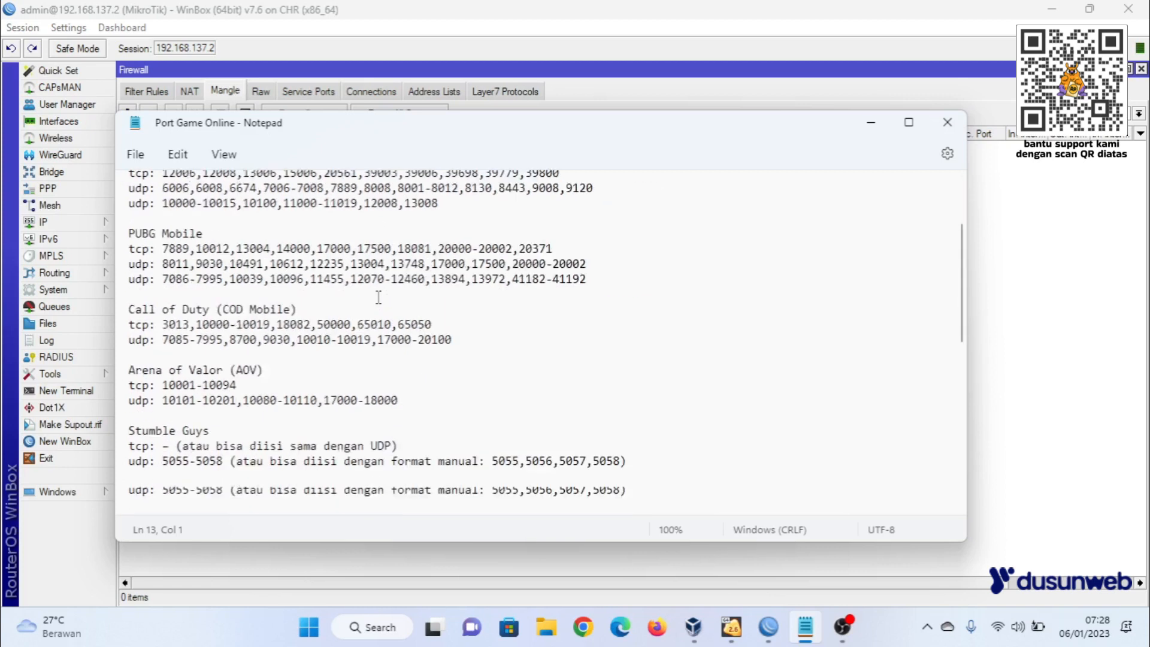
scroll(378, 297, up, 12)
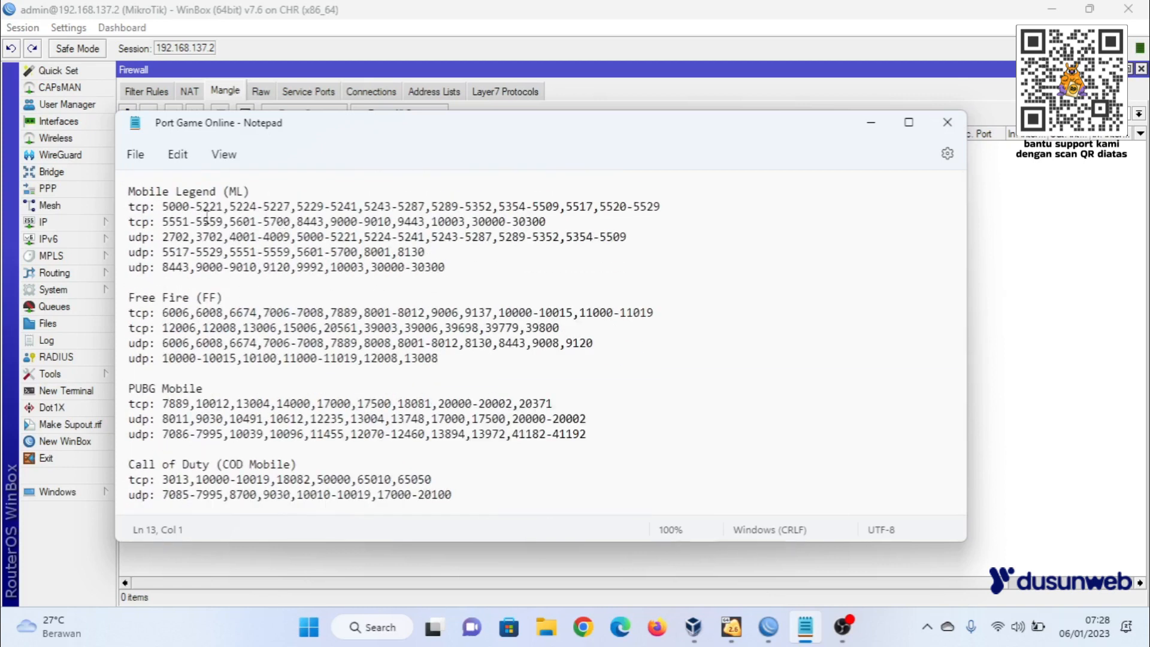
double_click(207, 297)
double_click(209, 343)
click(491, 359)
click(871, 122)
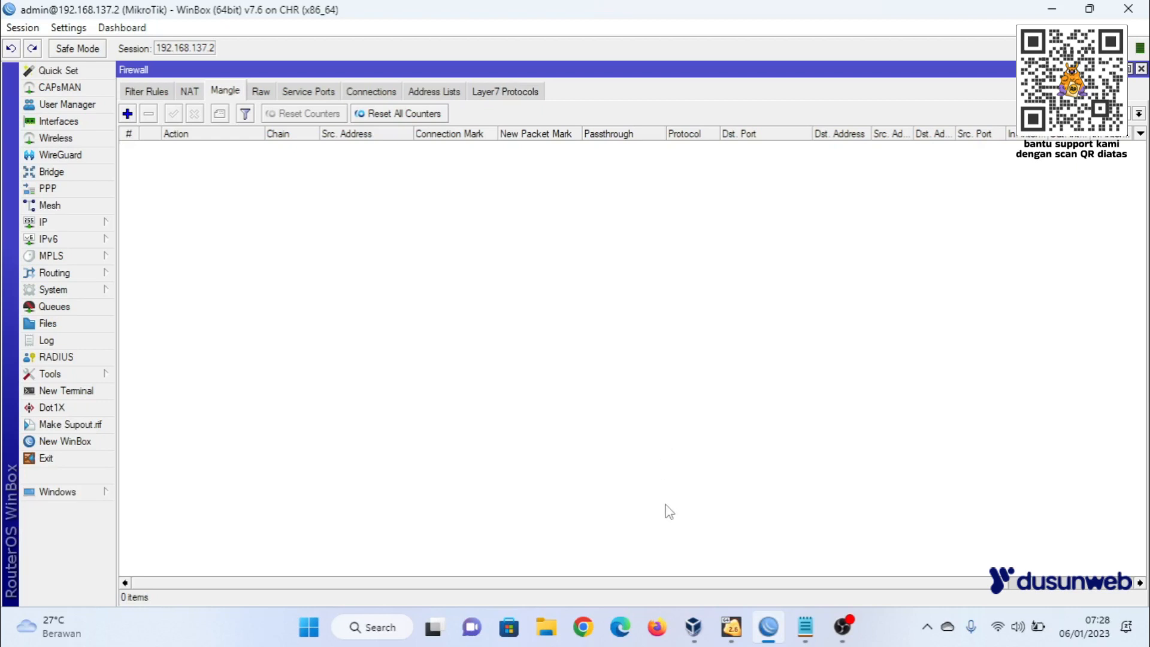
Inspect the Mikrotik, PC1 and PC2 virtual machines and the Mikrotik console in VirtualBox, and return to WinBox.
click(695, 629)
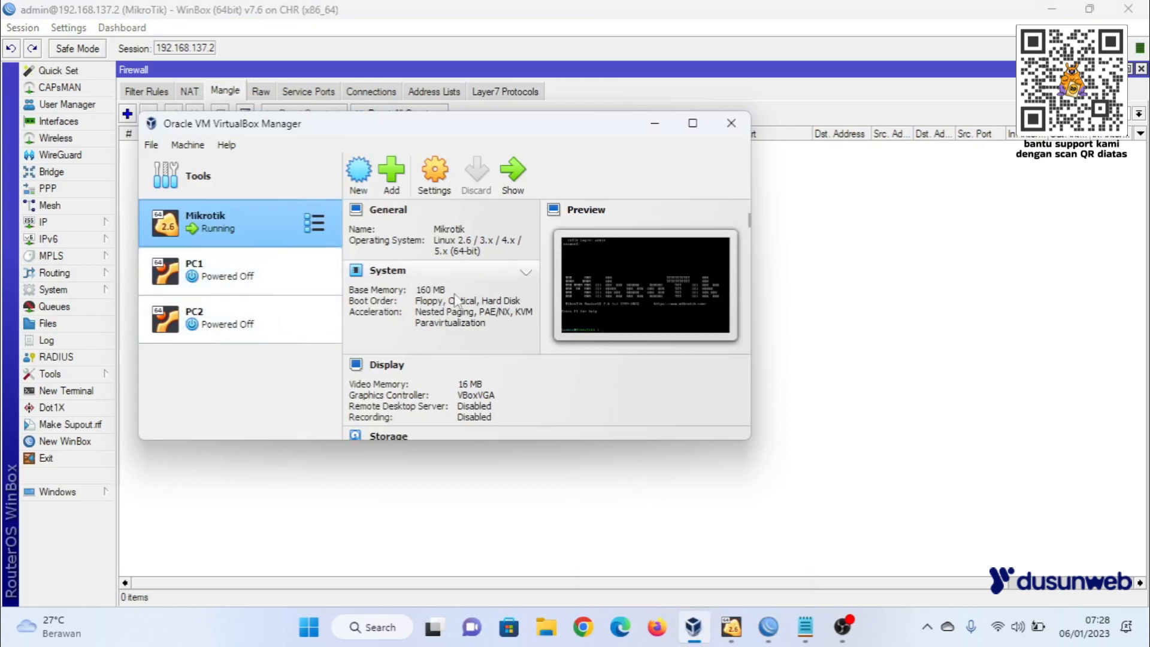
click(656, 123)
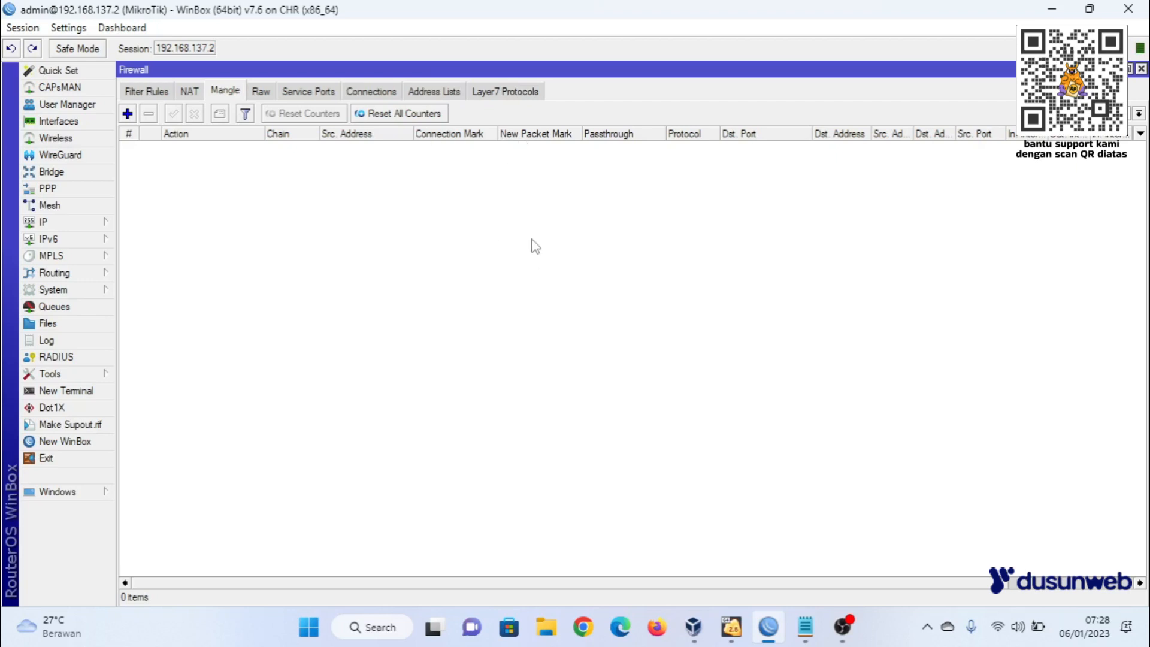
click(731, 627)
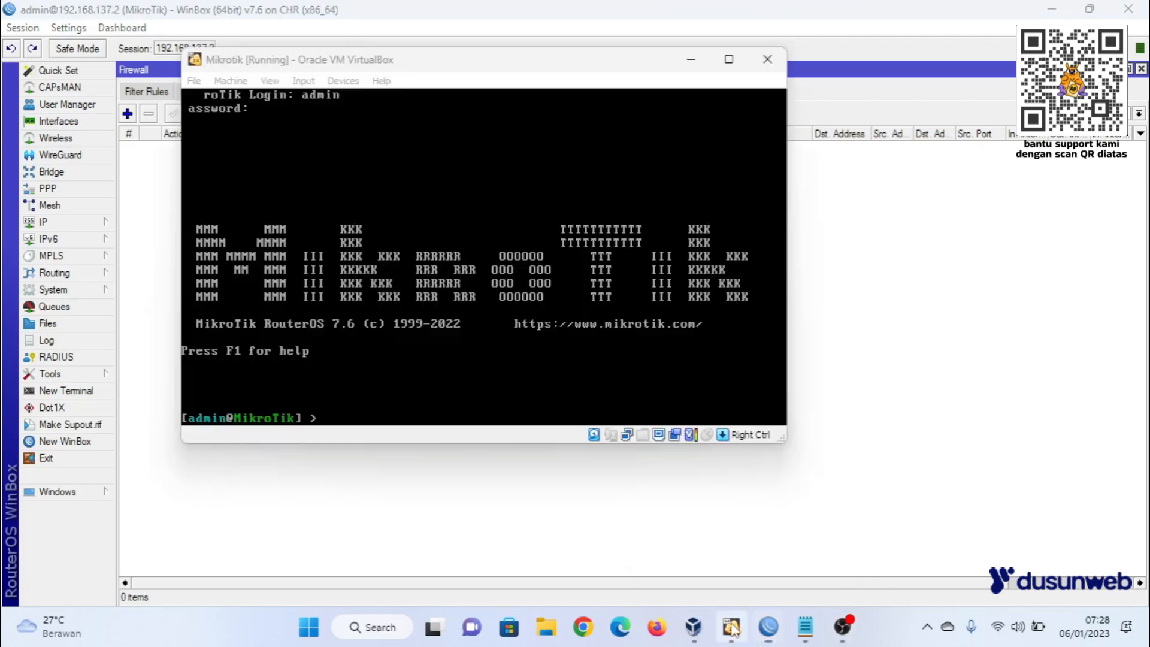
click(732, 627)
click(694, 627)
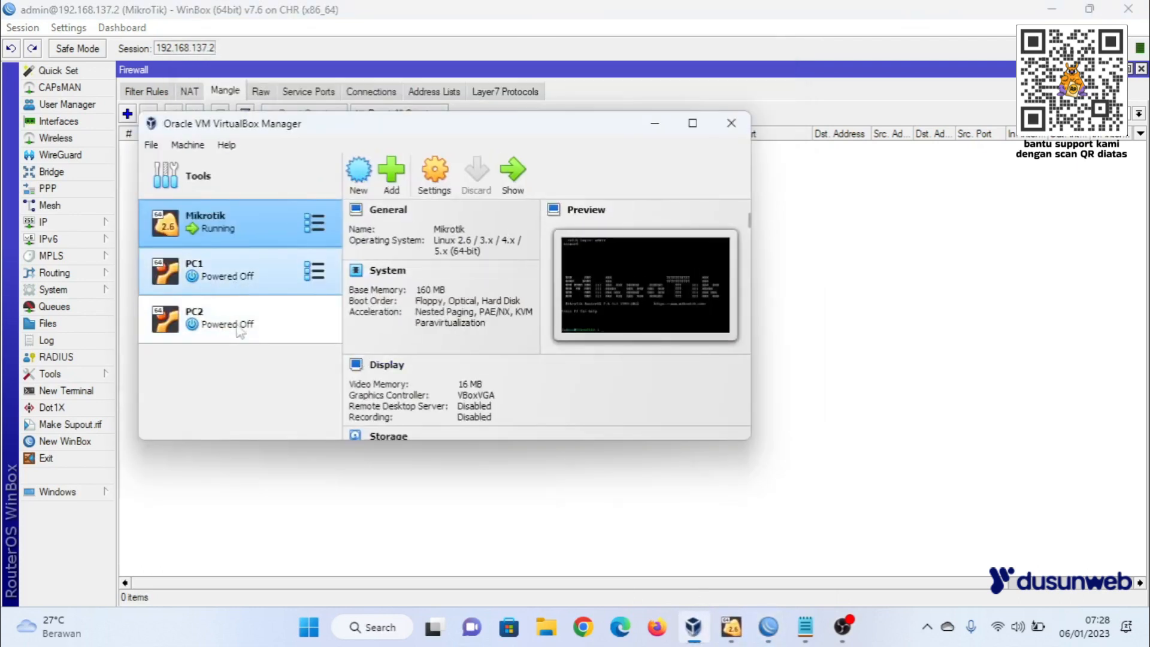
click(813, 273)
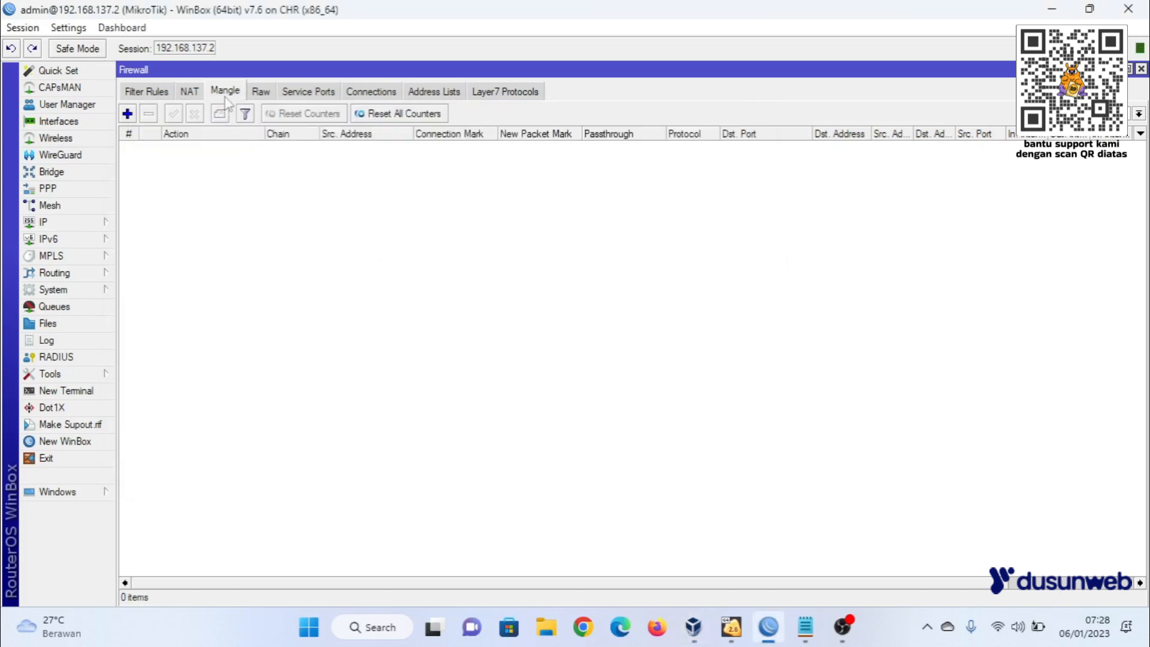
Create a new firewall mangle rule and set its chain to forward.
click(127, 114)
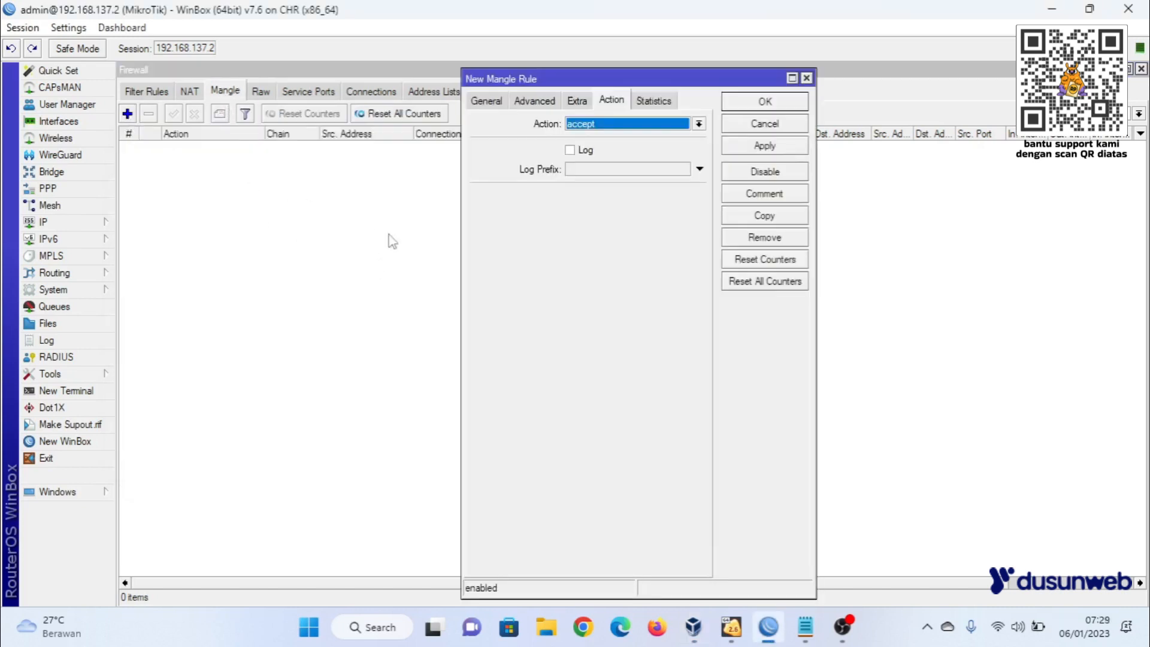
click(487, 102)
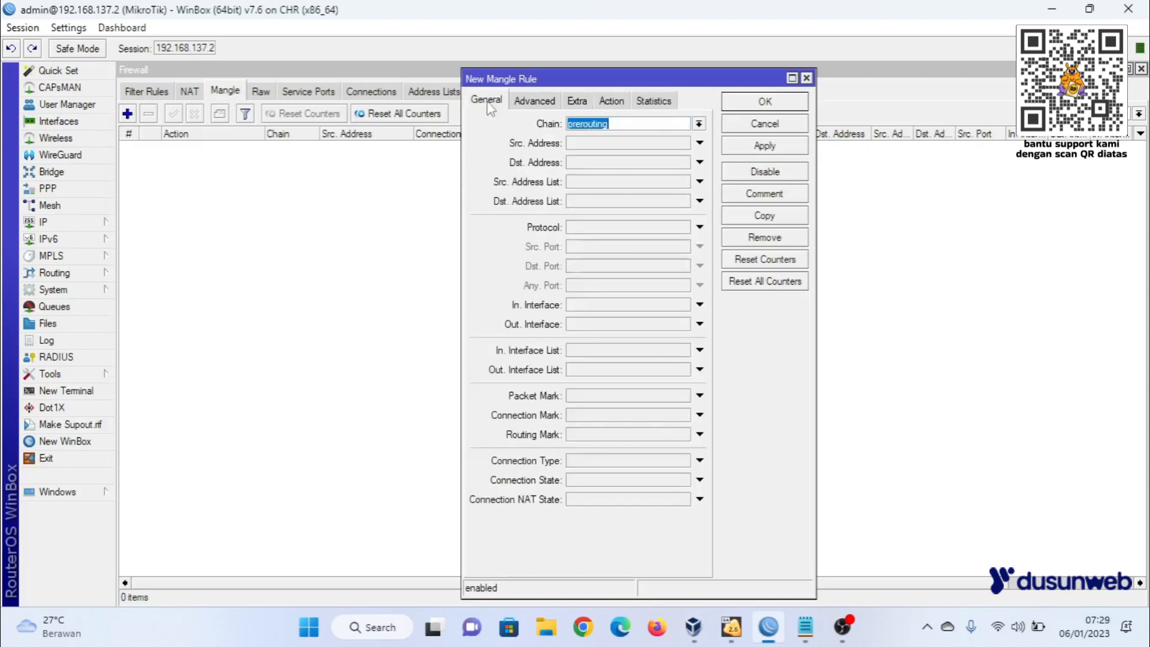
click(697, 127)
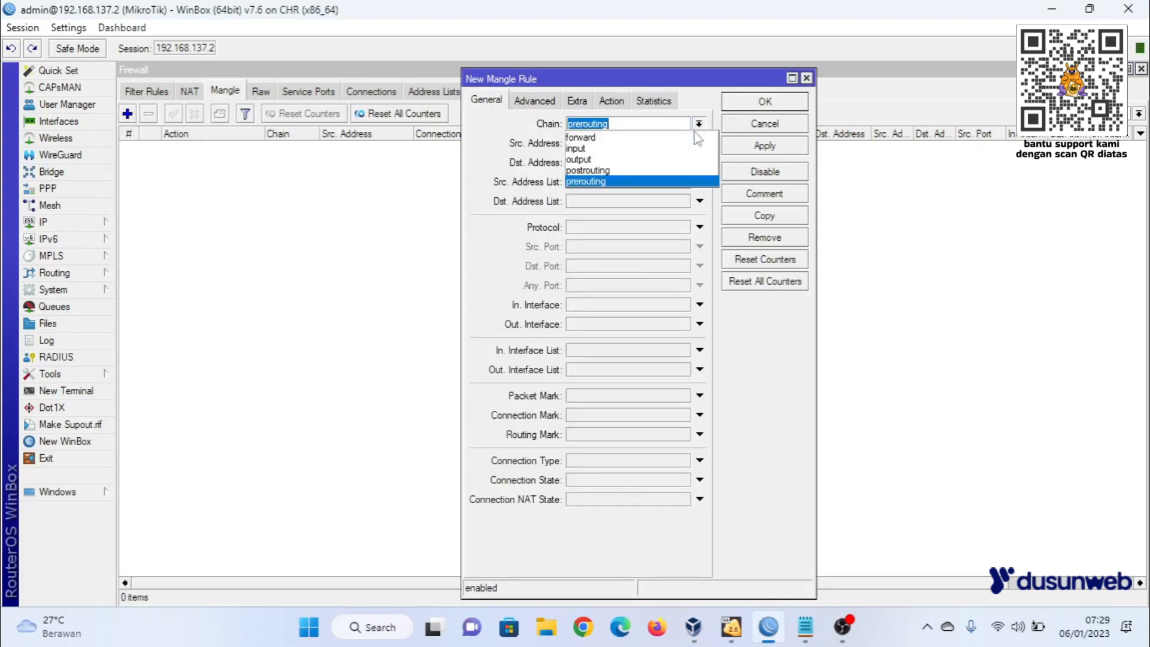
click(639, 138)
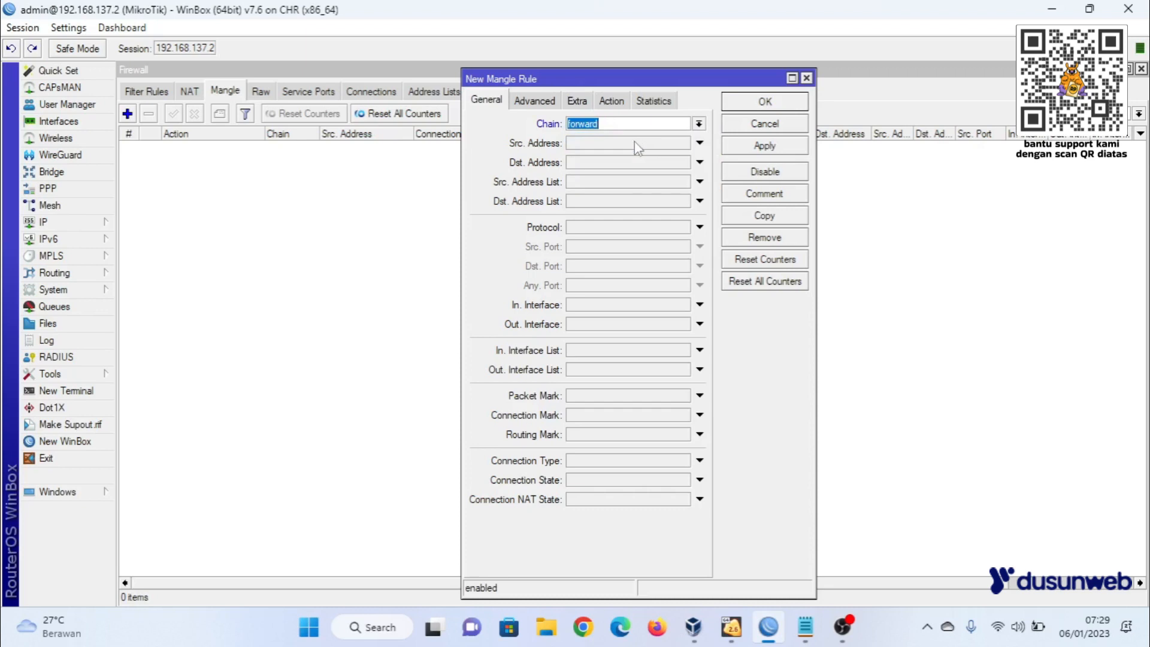
Check the ether2 network in the router's IP address list and set the mangle rule's source address to 192.168.10.0/24.
click(635, 142)
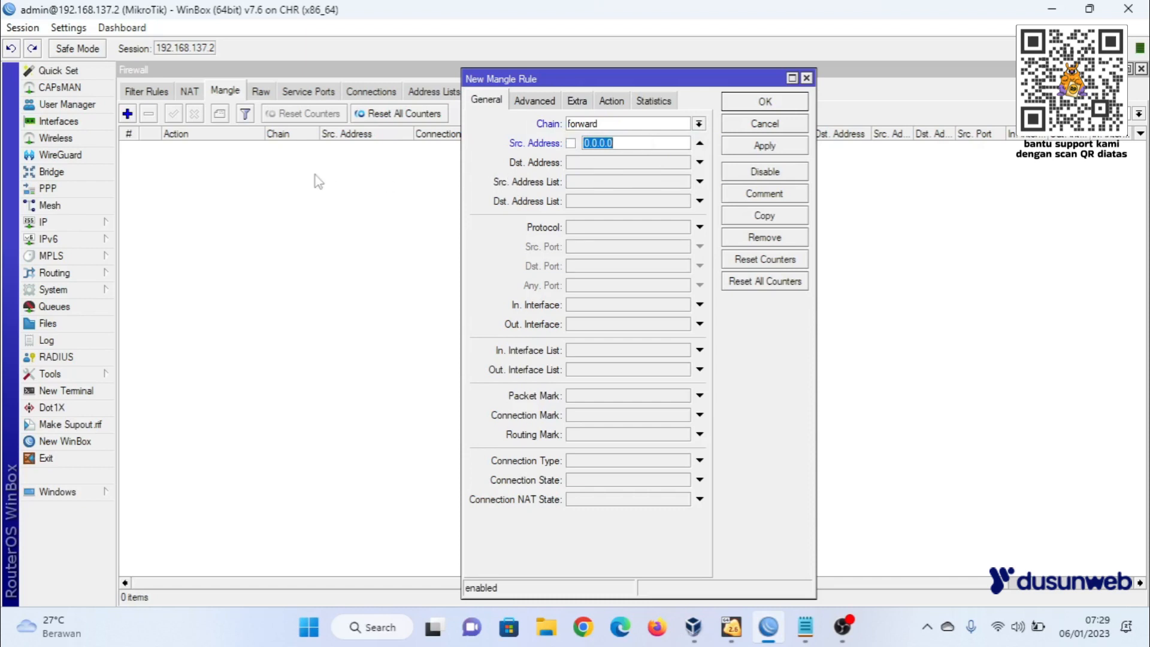
click(71, 223)
click(163, 190)
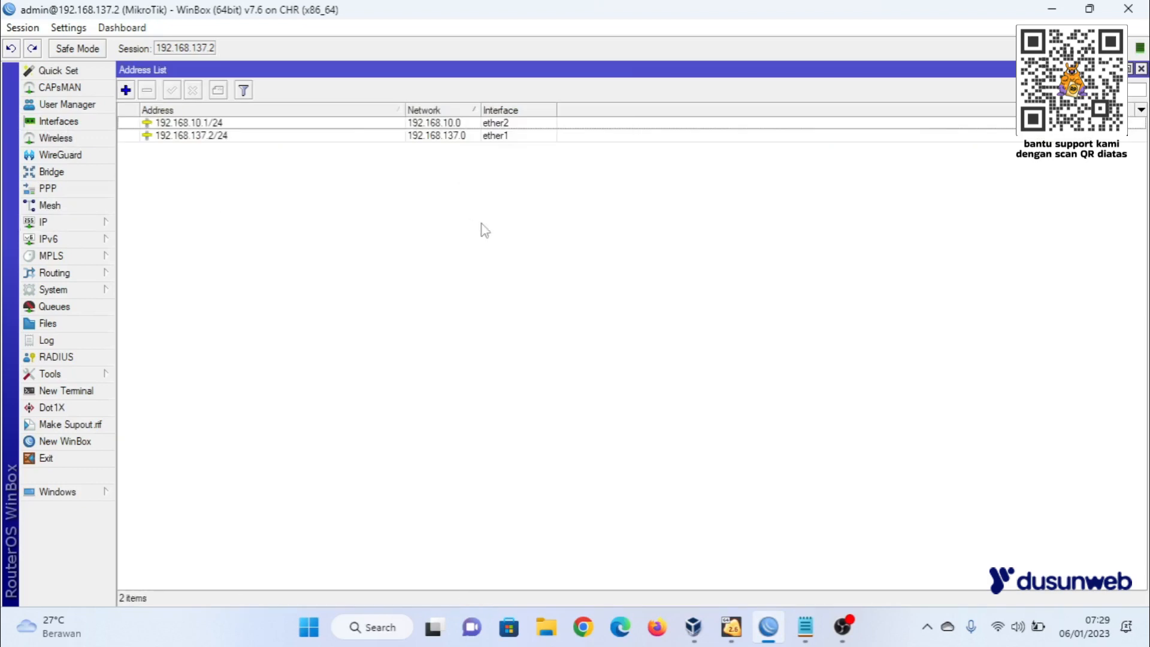
click(199, 124)
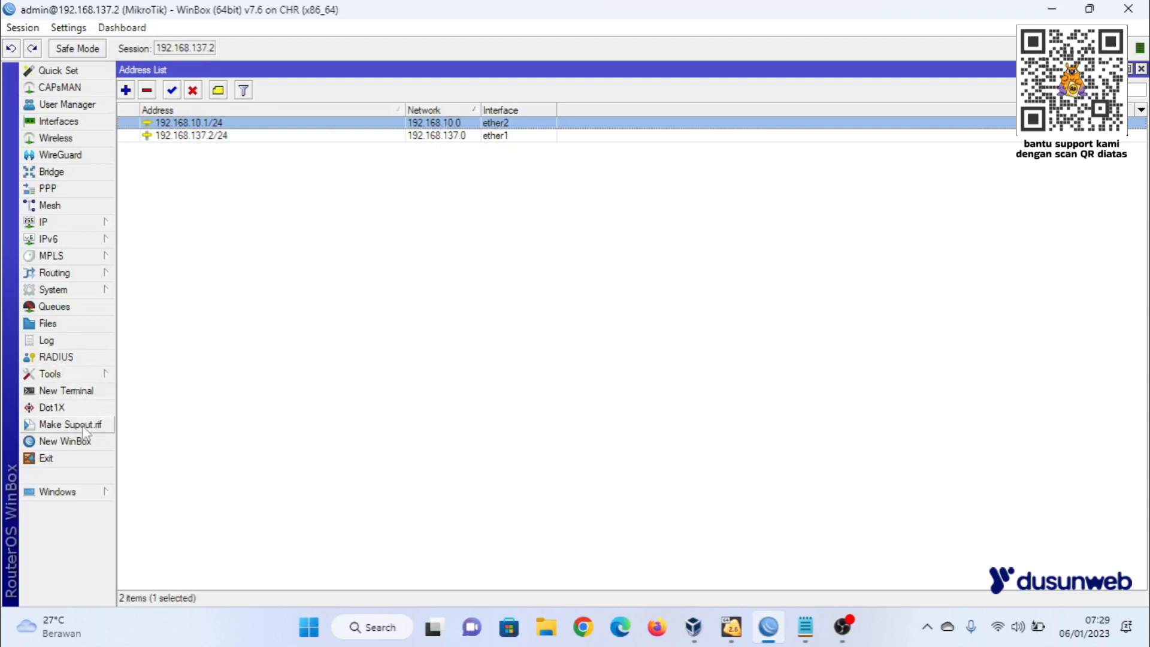
click(1141, 69)
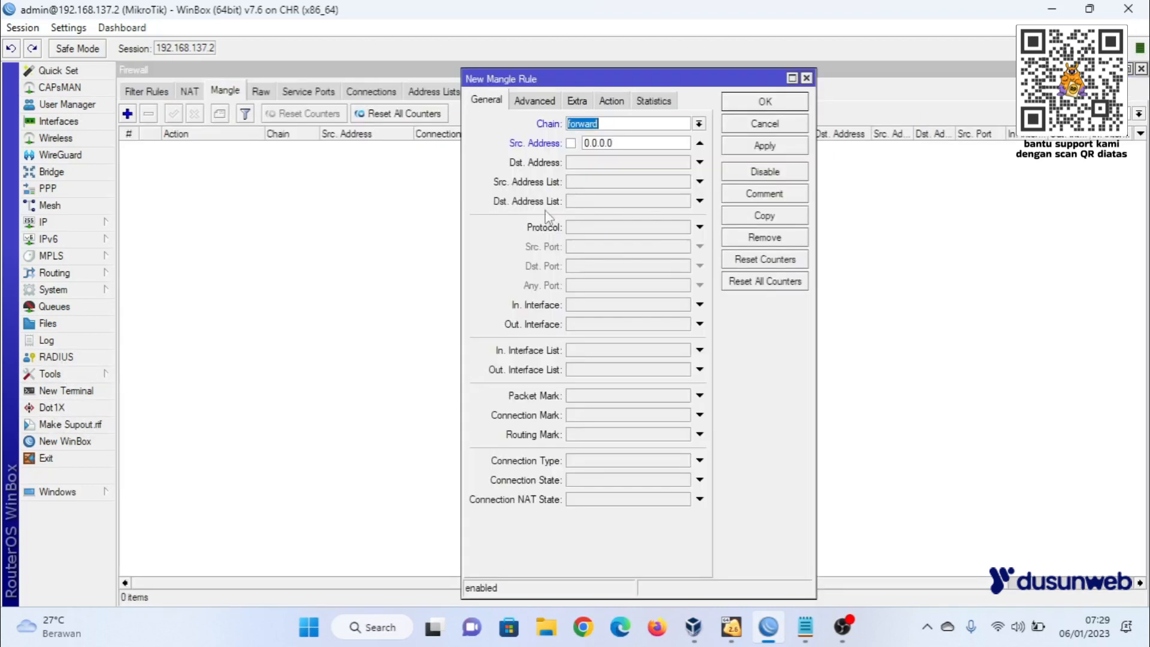
click(625, 144)
text(192.)
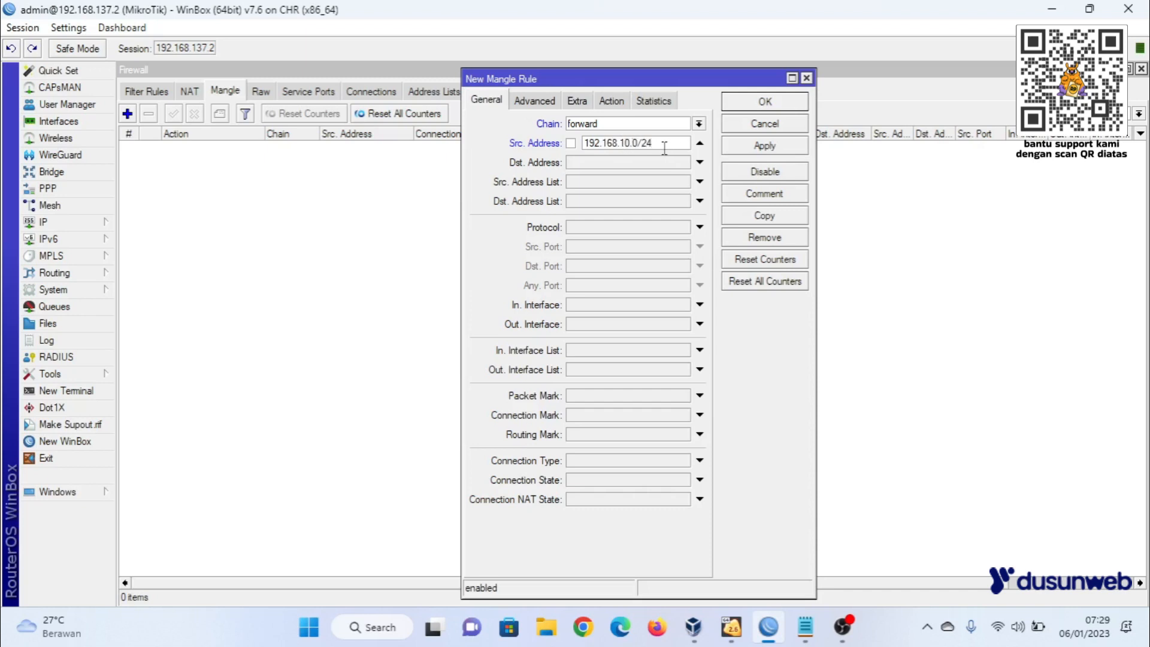
click(699, 227)
click(808, 629)
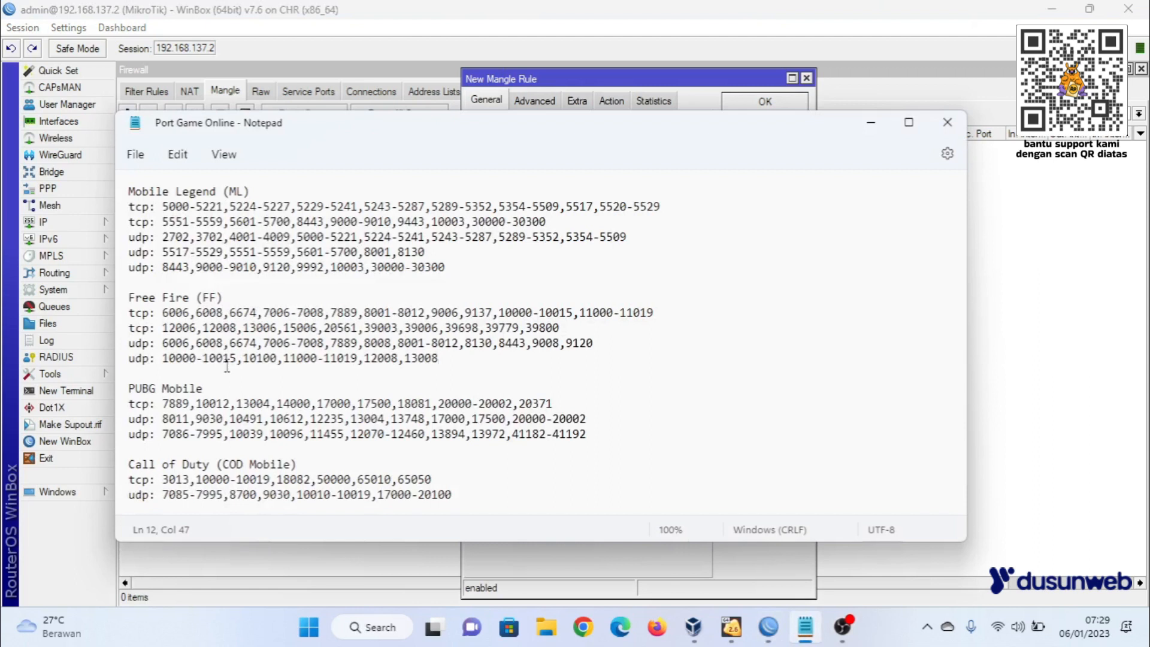
scroll(217, 453, down, 4)
drag(435, 317, 167, 318)
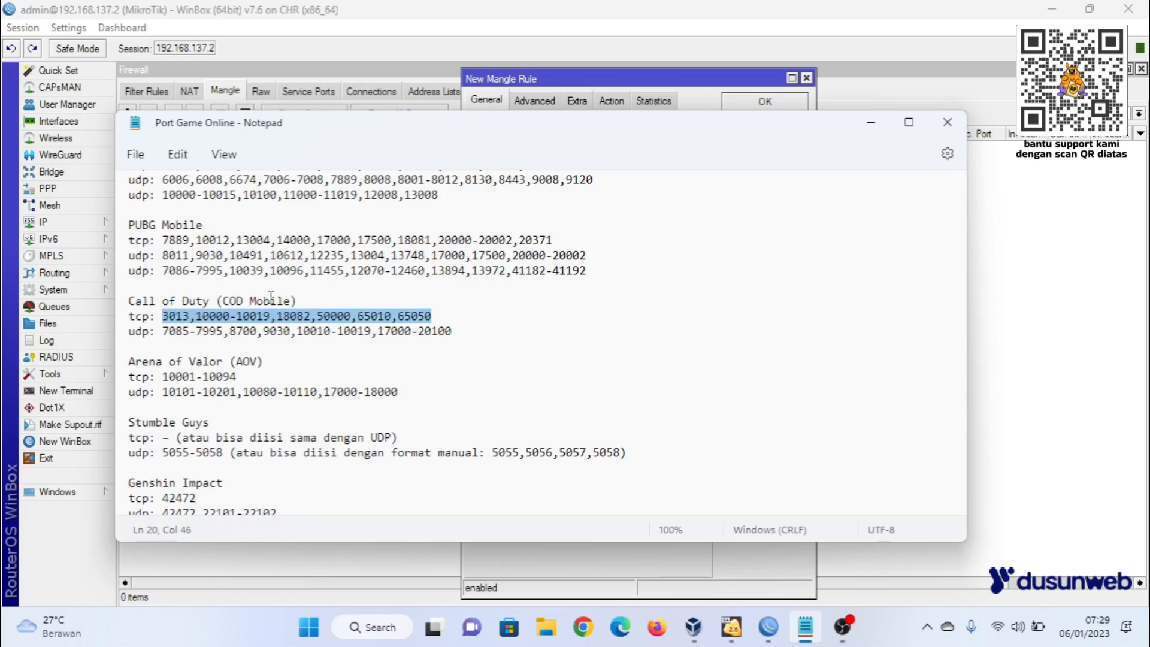
drag(161, 257, 621, 267)
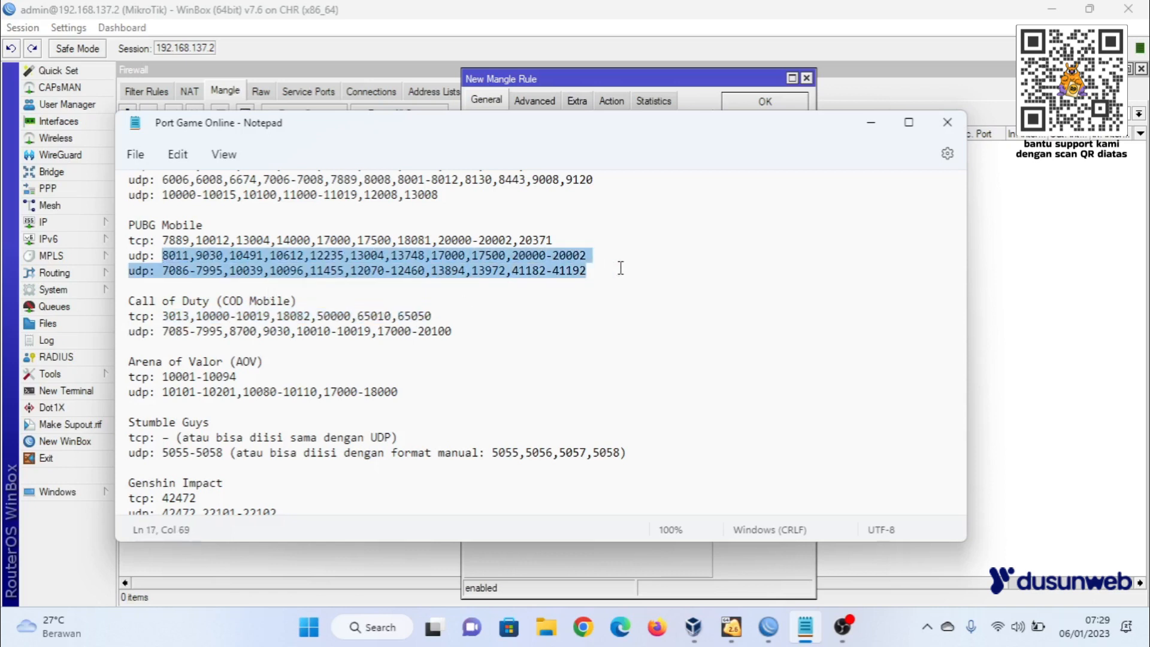
click(453, 257)
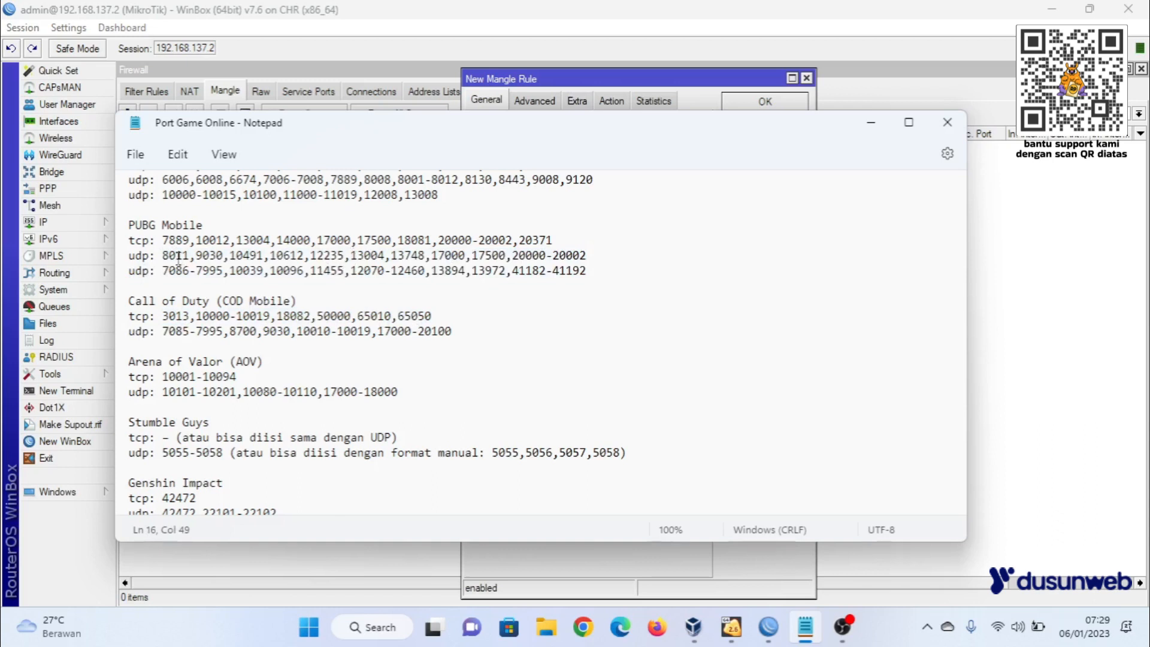
drag(162, 315, 472, 315)
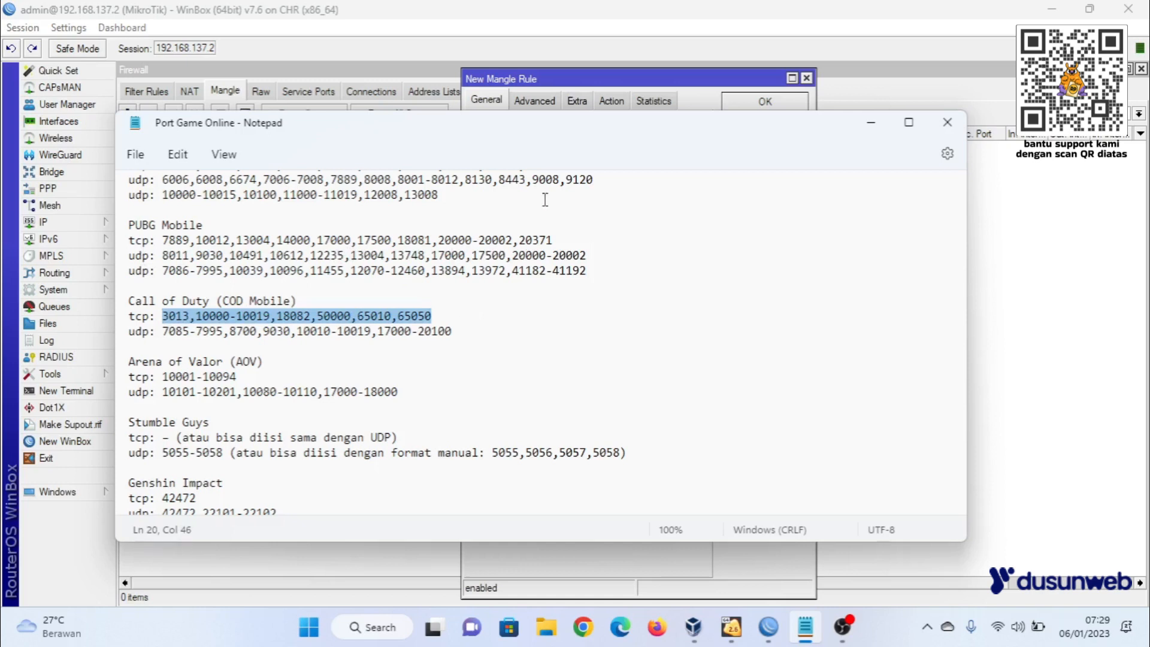
click(573, 80)
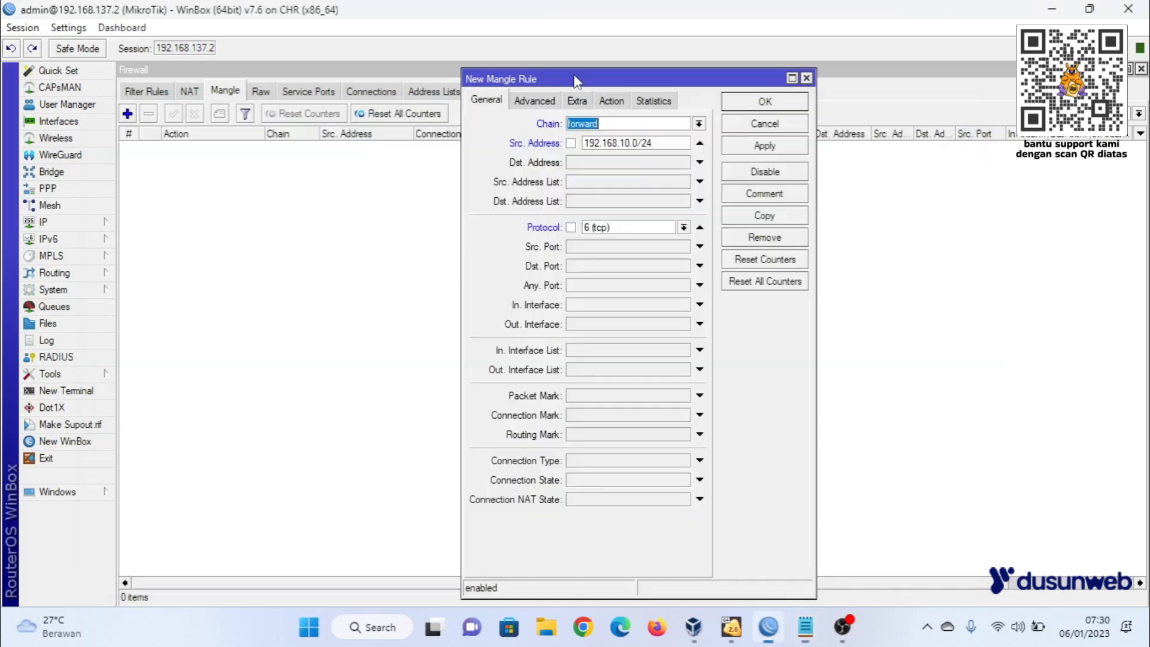
click(597, 267)
text(8082,50000,65010,65050)
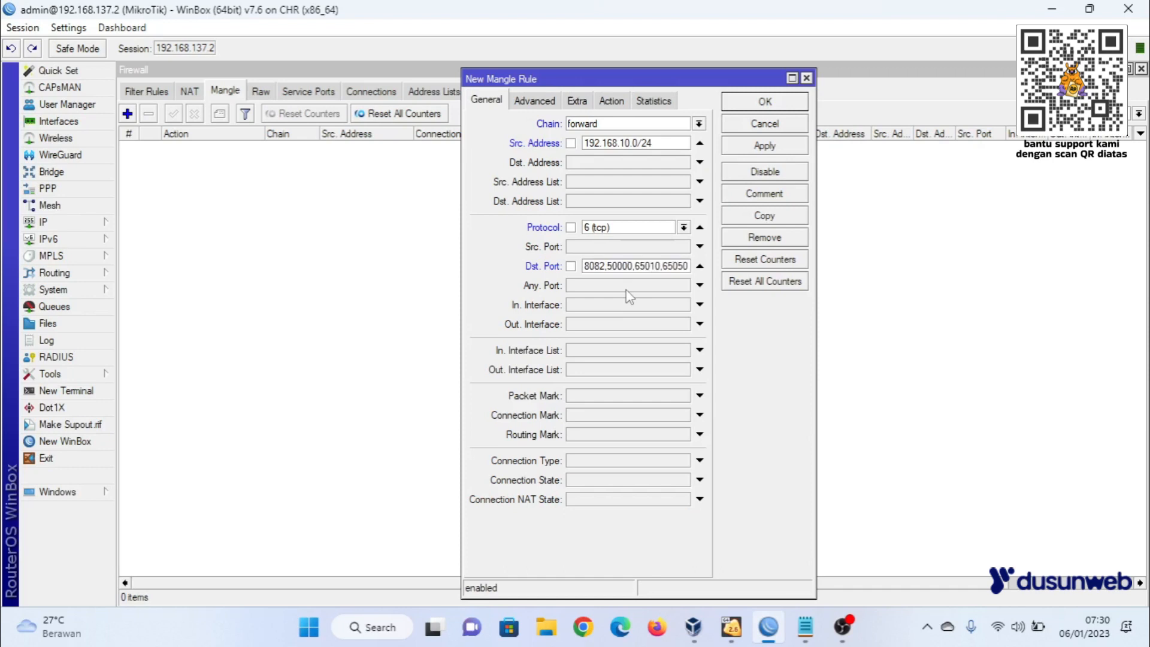
Set the rule's action to mark connection with the new connection mark koneksi-game.
click(614, 101)
click(602, 127)
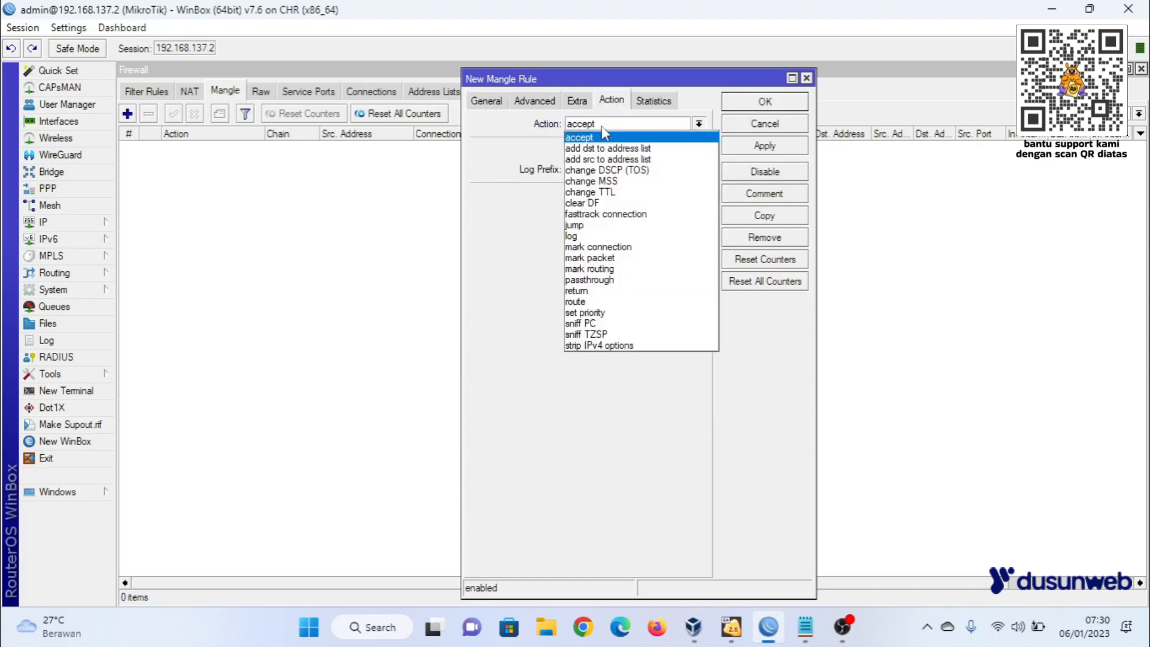
click(600, 248)
click(605, 197)
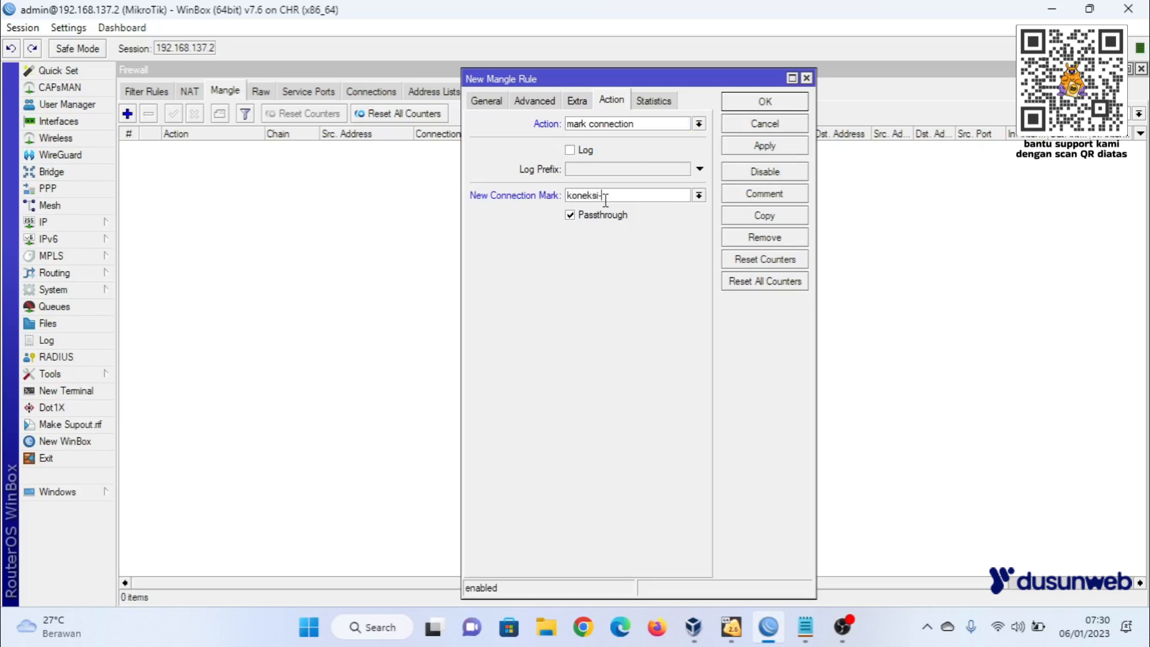
Add the comment "Call of Duty (COD Mobile)", copied from the Notepad port list, to the mangle rule and apply the rule.
click(765, 195)
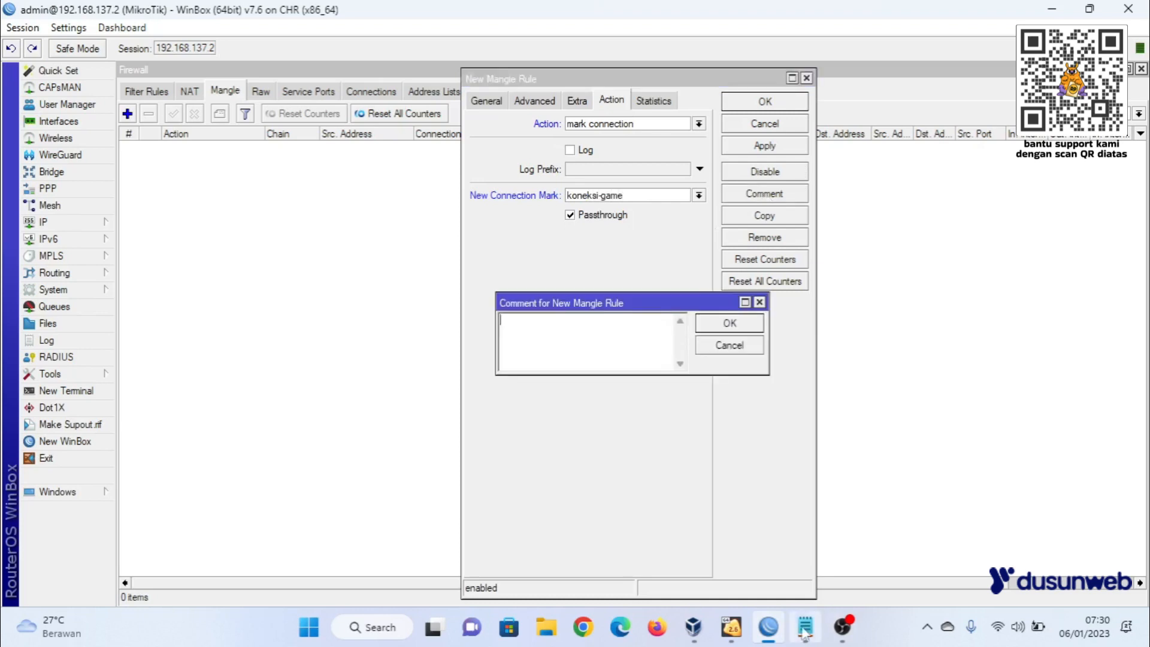
click(805, 627)
triple_click(300, 301)
key(ctrl+c)
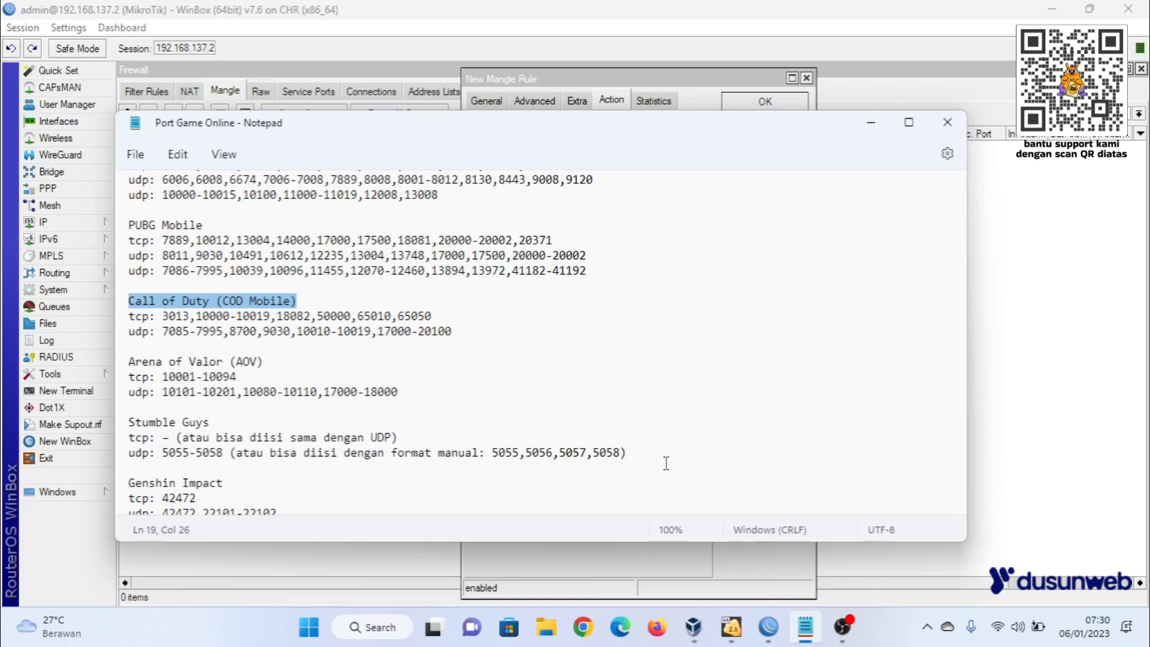
click(805, 627)
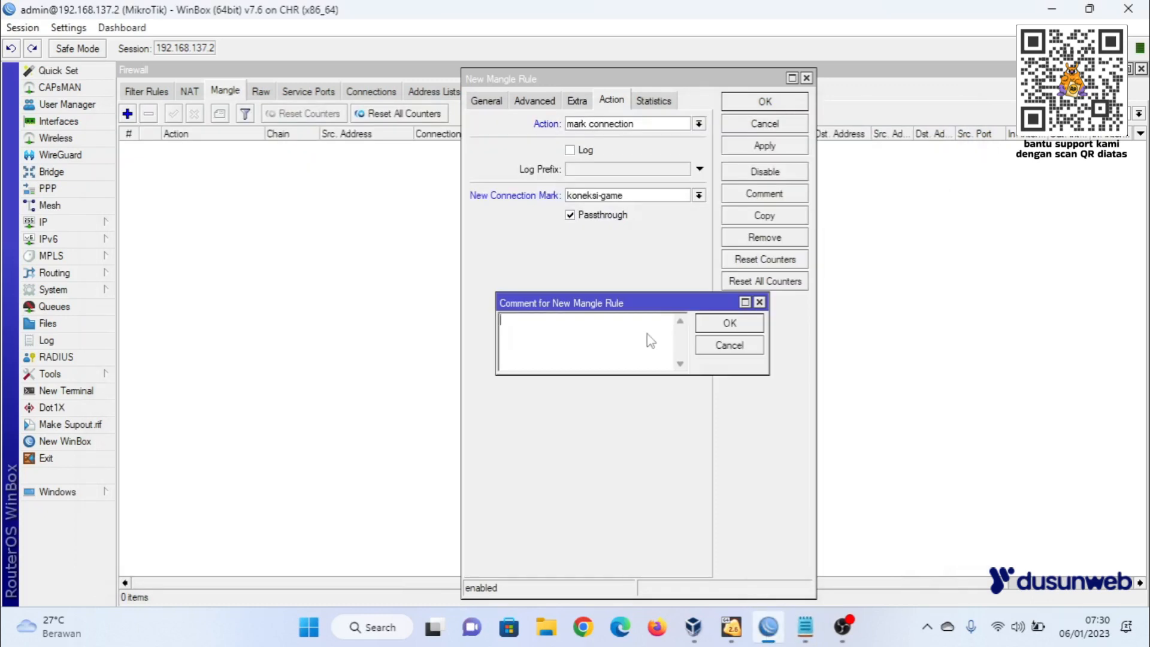
key(ctrl+v)
click(731, 328)
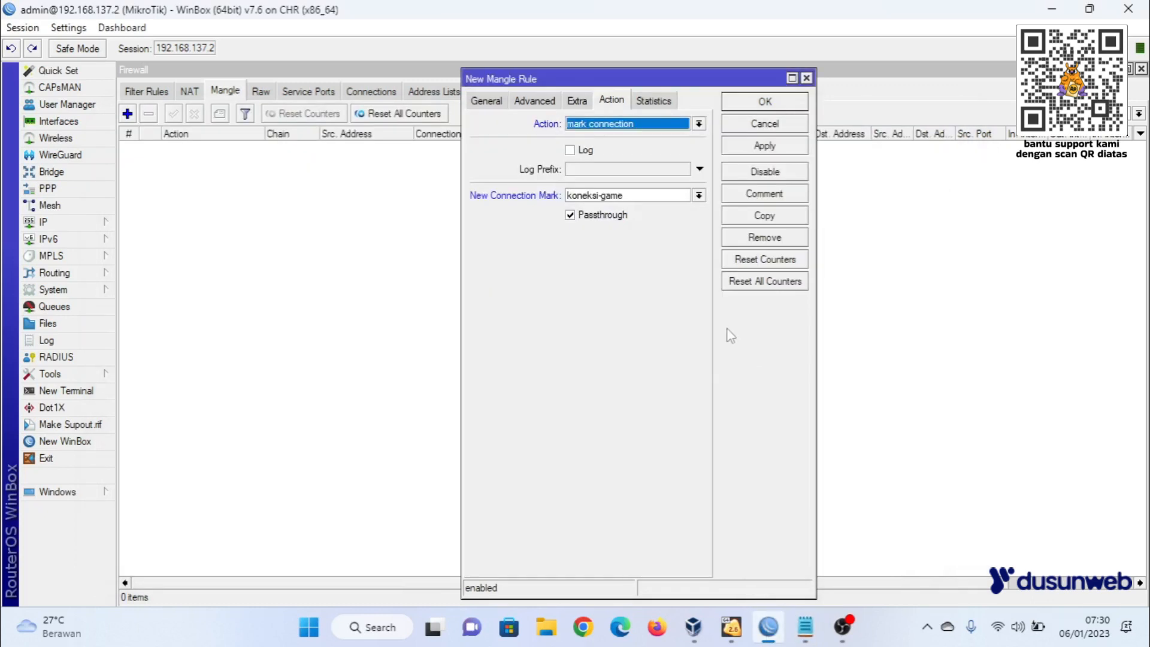
click(764, 146)
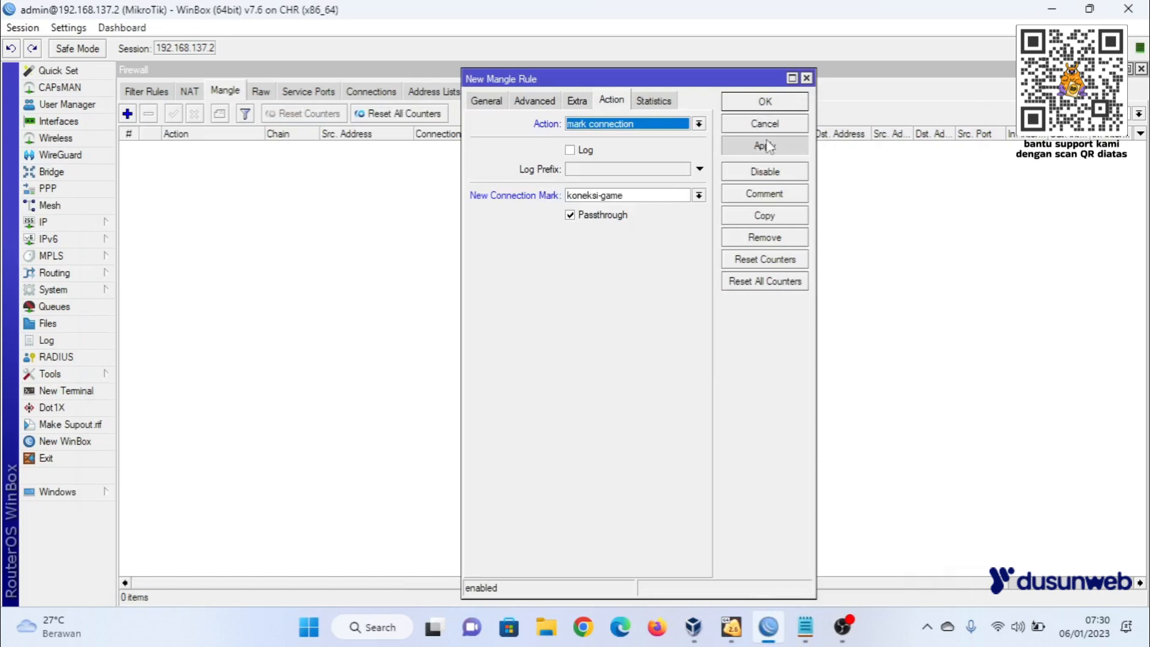
Save the Call of Duty TCP rule and start a new mangle rule with chain forward and source address 192.168.10.0/24.
click(765, 102)
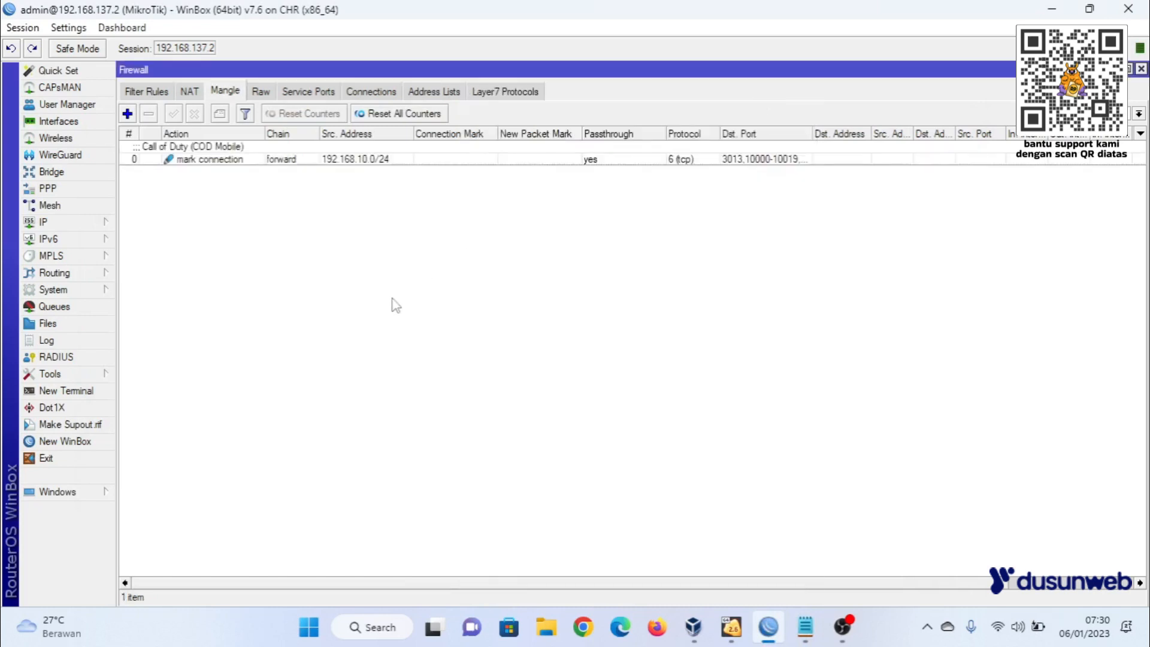
click(127, 114)
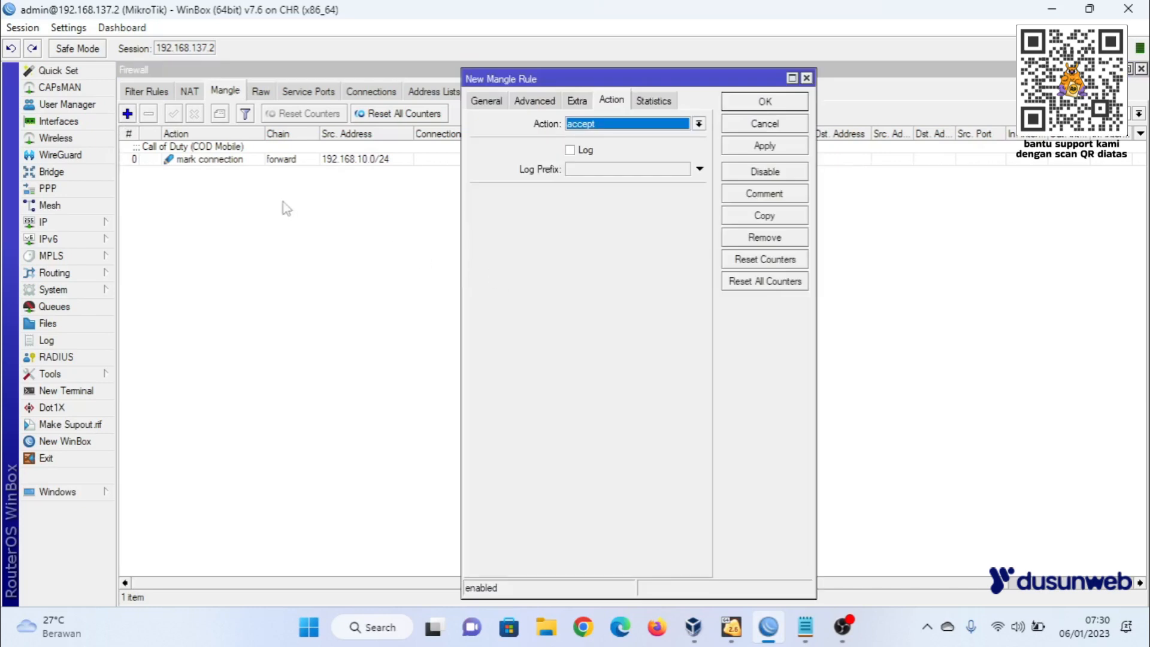
click(485, 100)
click(698, 124)
click(652, 148)
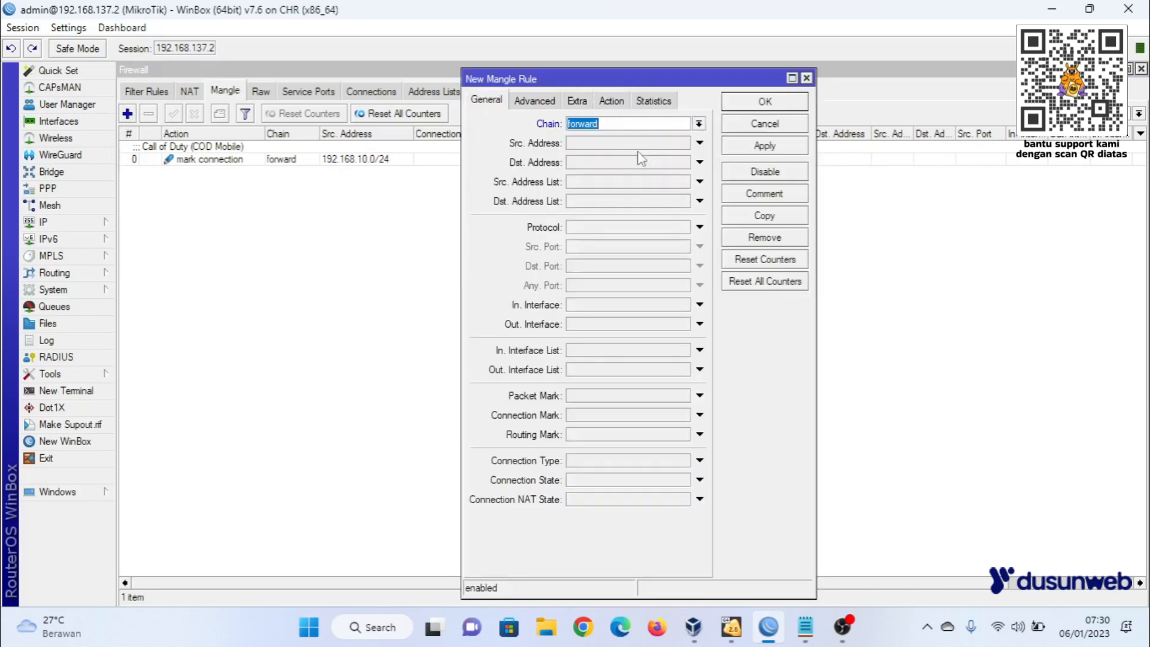
click(604, 146)
text(192.168.10.0/24)
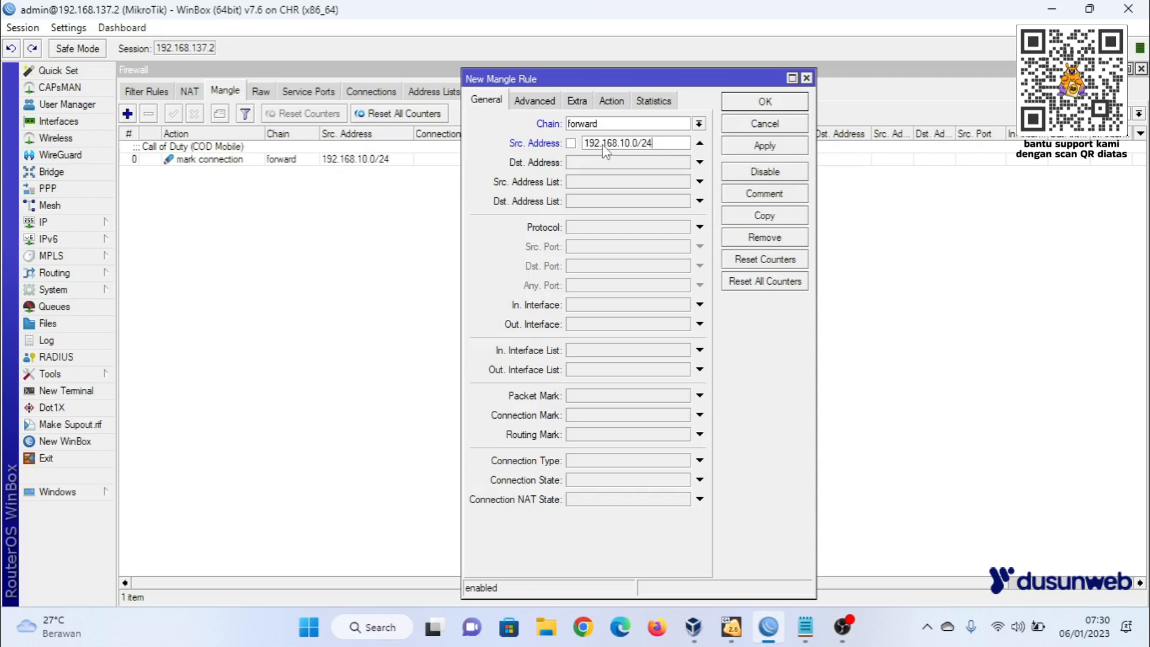
click(699, 228)
click(684, 228)
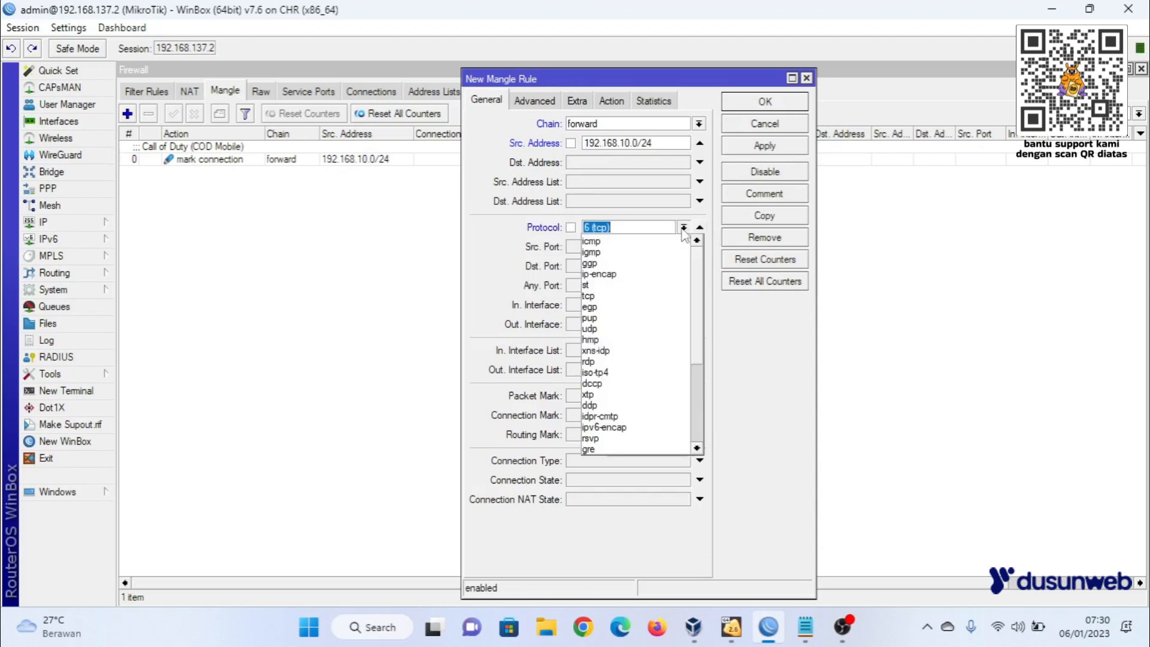
click(615, 330)
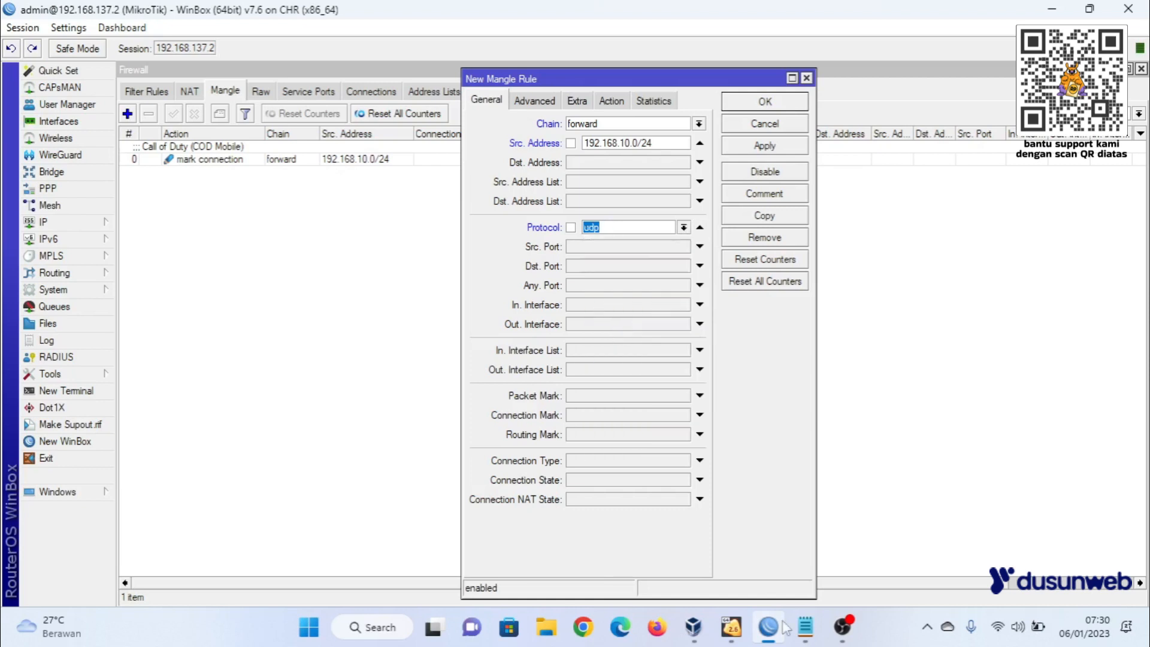
click(805, 626)
drag(450, 331, 163, 333)
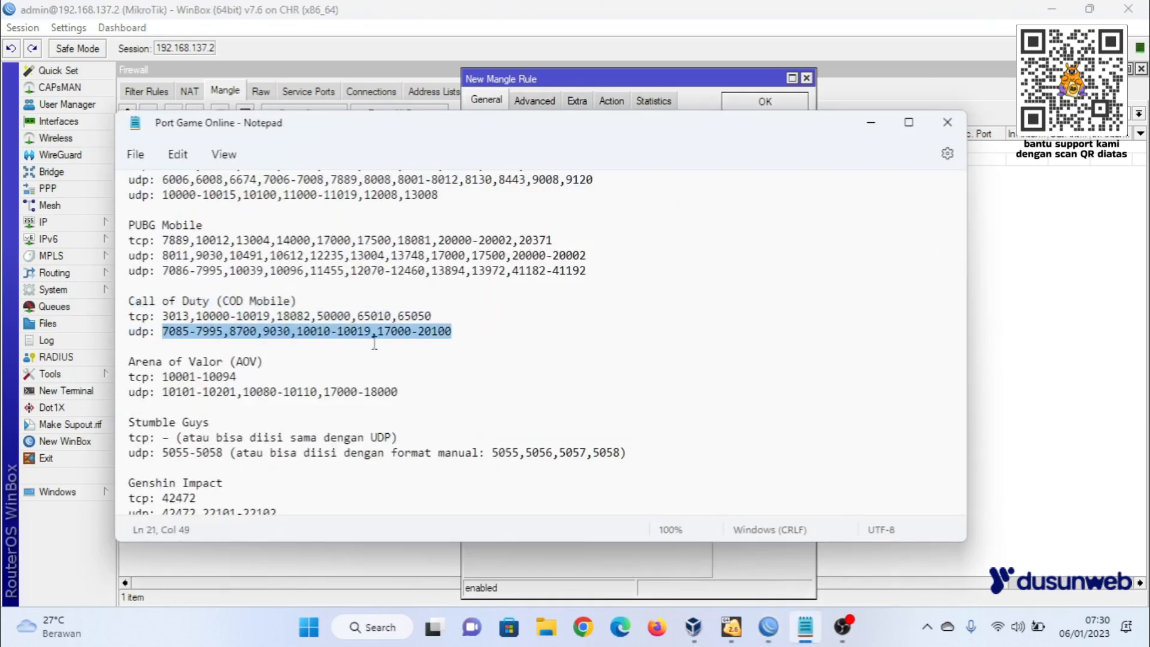
drag(552, 78, 550, 80)
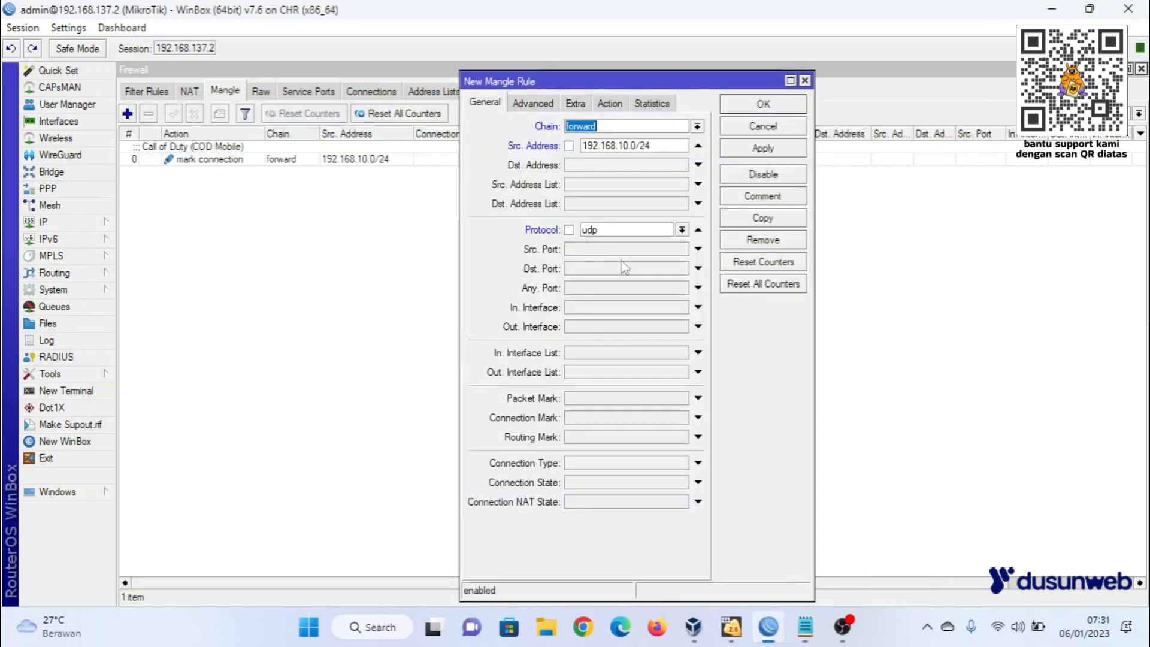
click(586, 269)
key(ctrl+v)
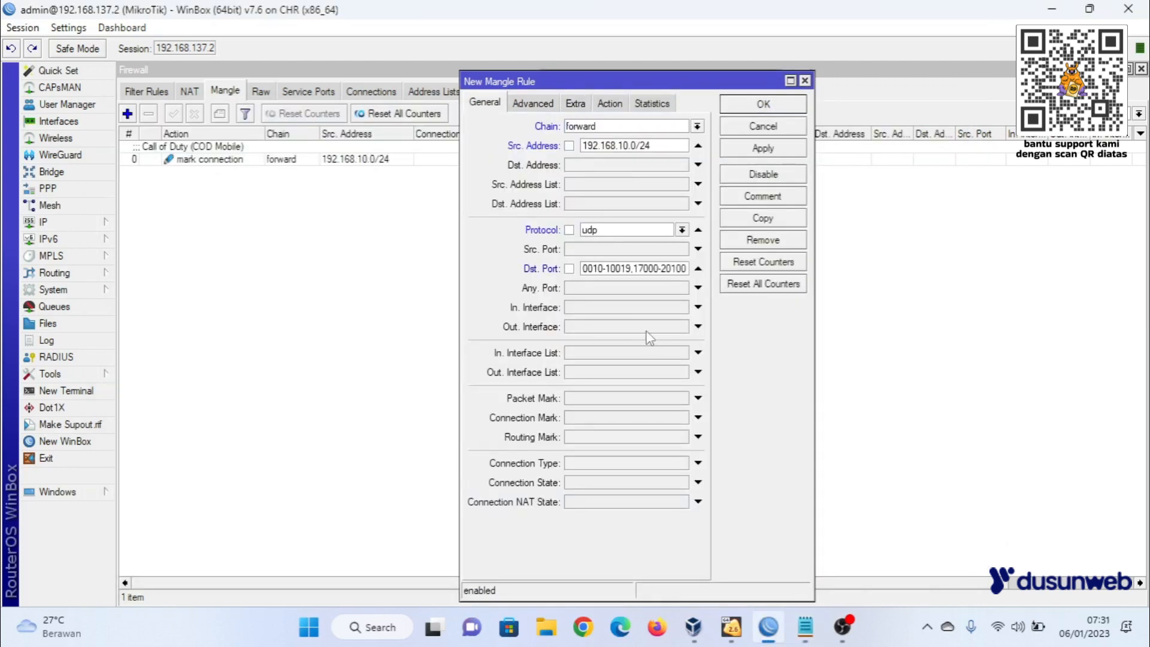
Set the UDP rule's action to mark connection with the existing connection mark koneksi-game, and save the rule.
click(611, 103)
click(592, 126)
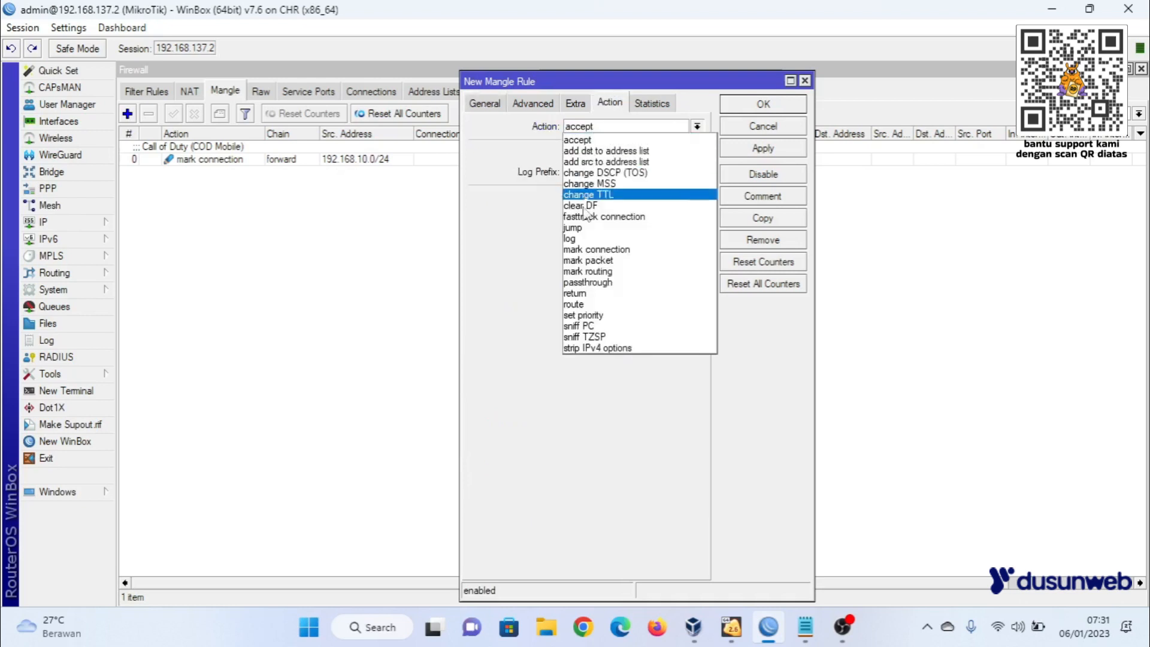
click(593, 249)
click(637, 201)
click(697, 198)
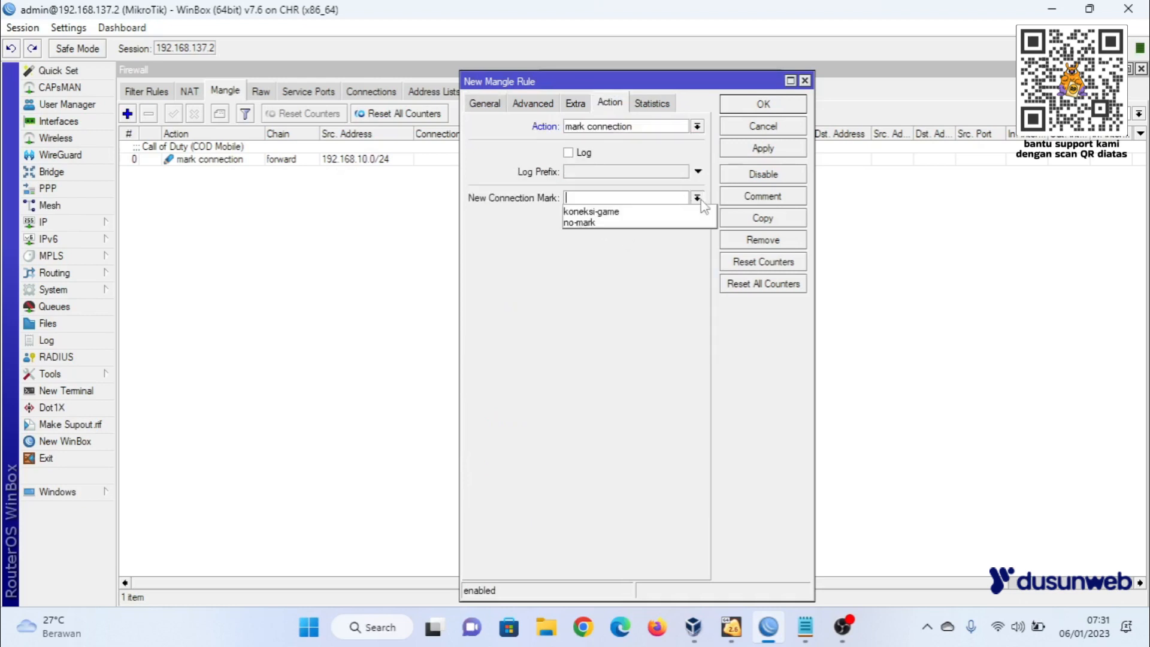
click(659, 208)
click(763, 148)
click(763, 104)
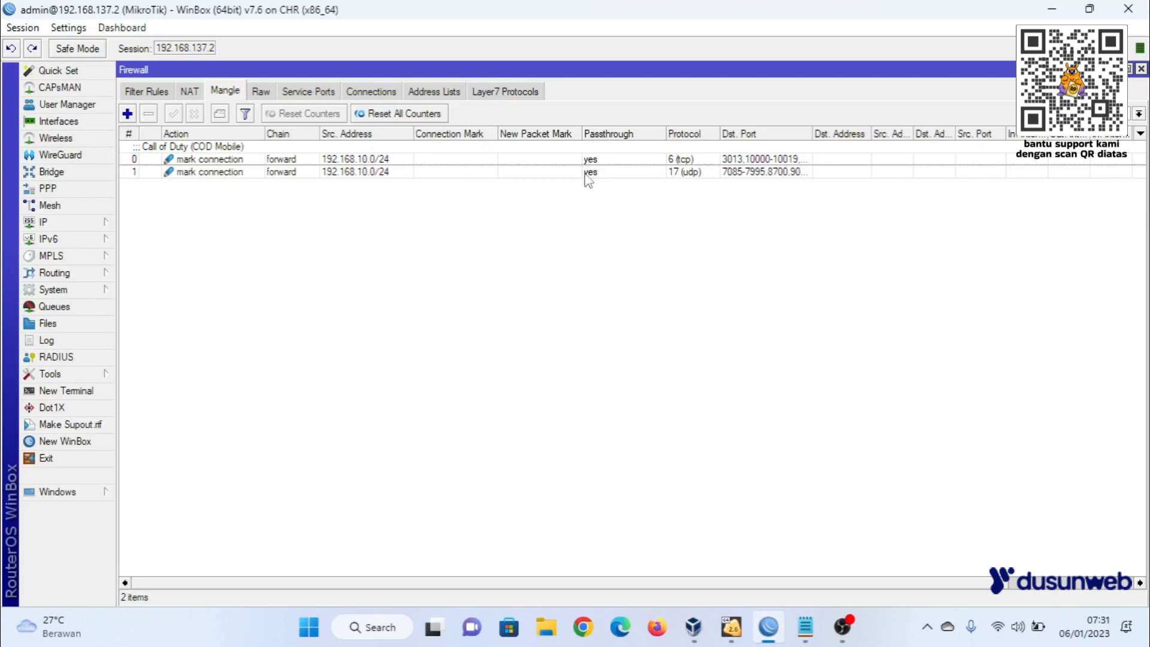
Review the action settings of the Call of Duty TCP and UDP mangle rules, closing each without changes.
click(311, 159)
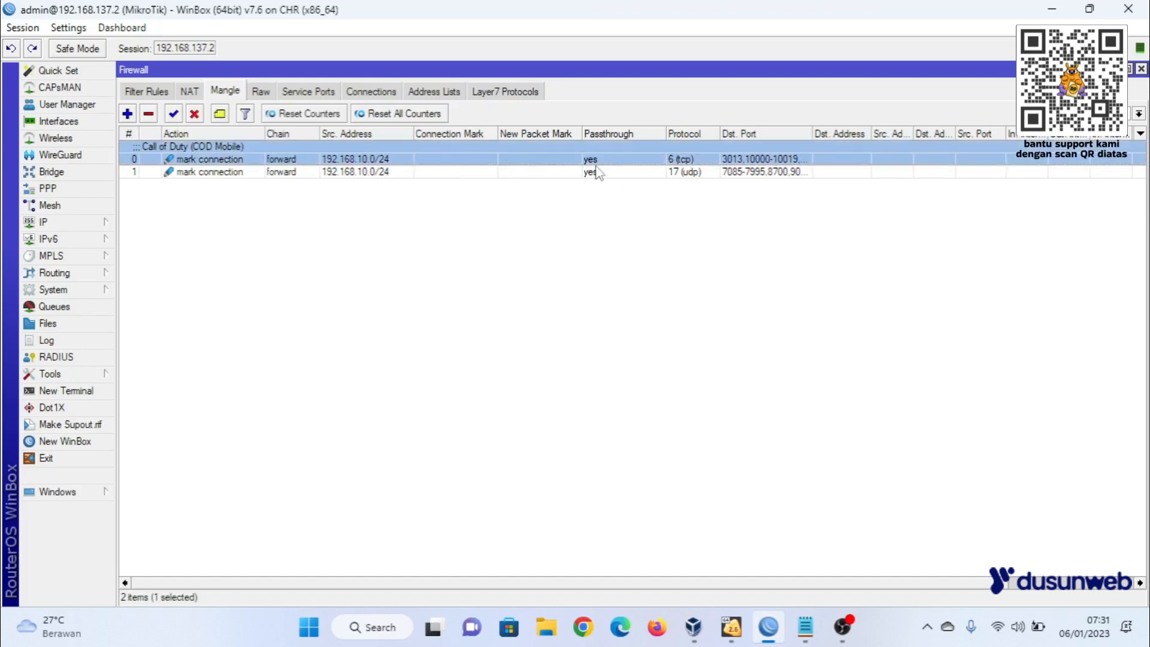
click(728, 174)
click(210, 160)
double_click(211, 161)
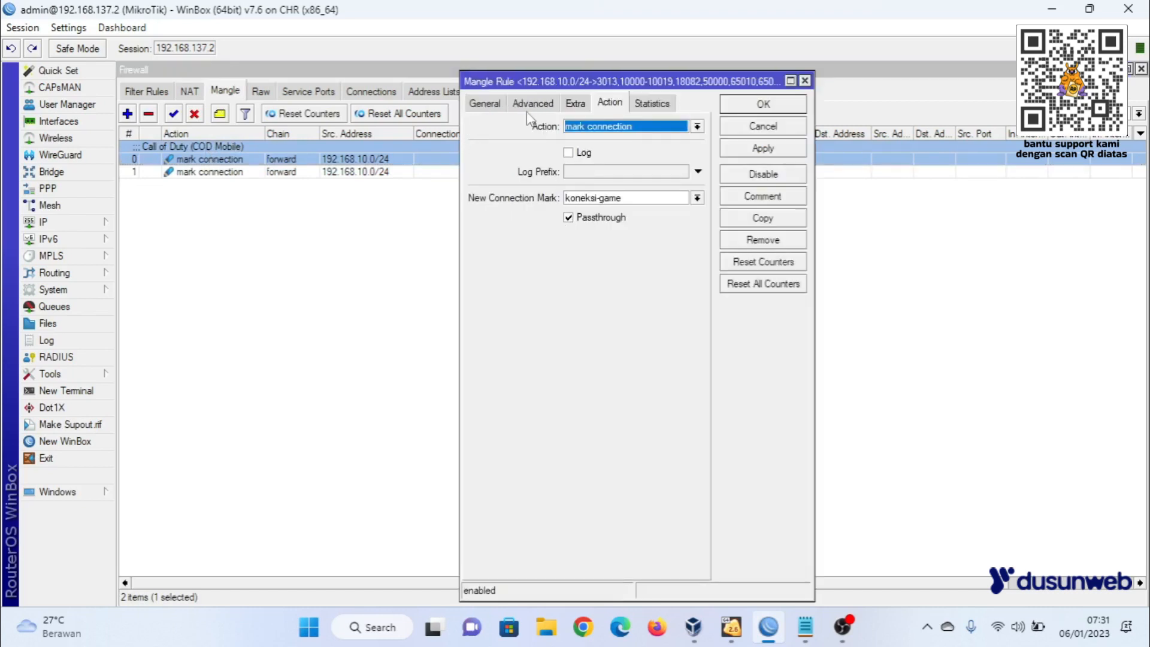
click(762, 126)
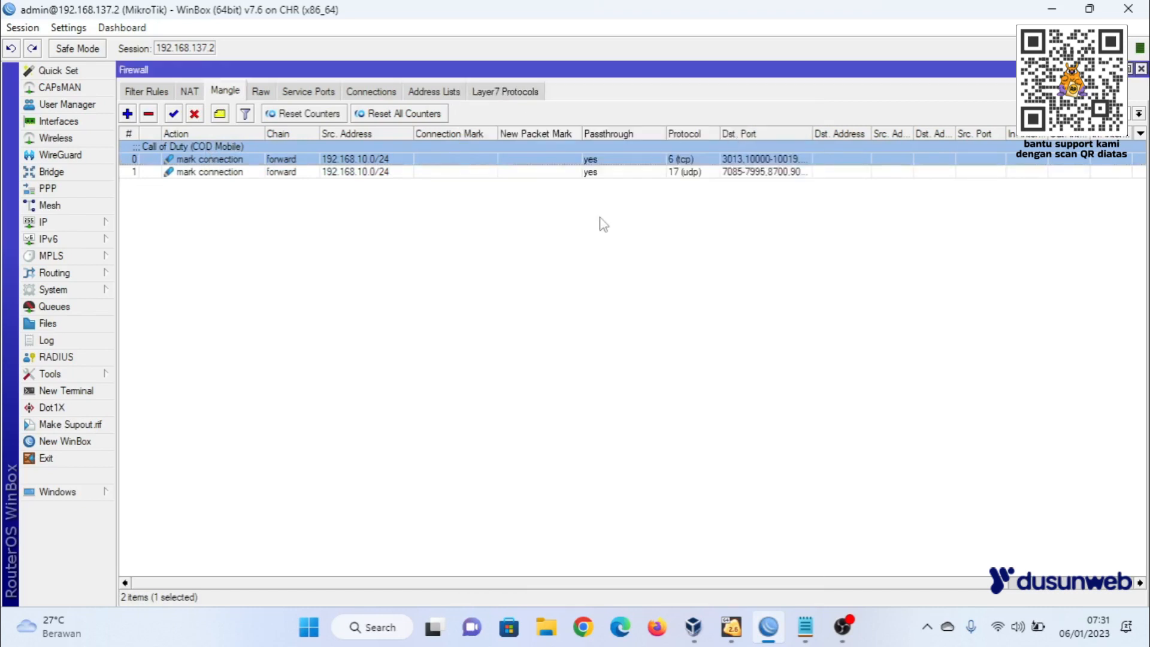
double_click(353, 173)
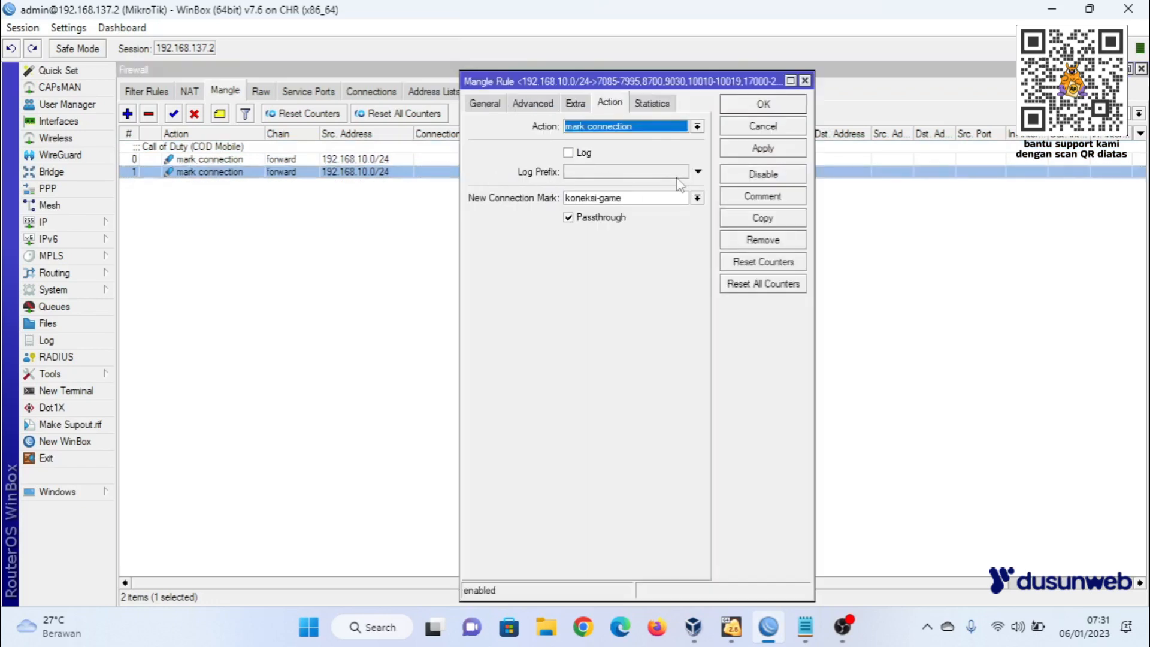
click(759, 128)
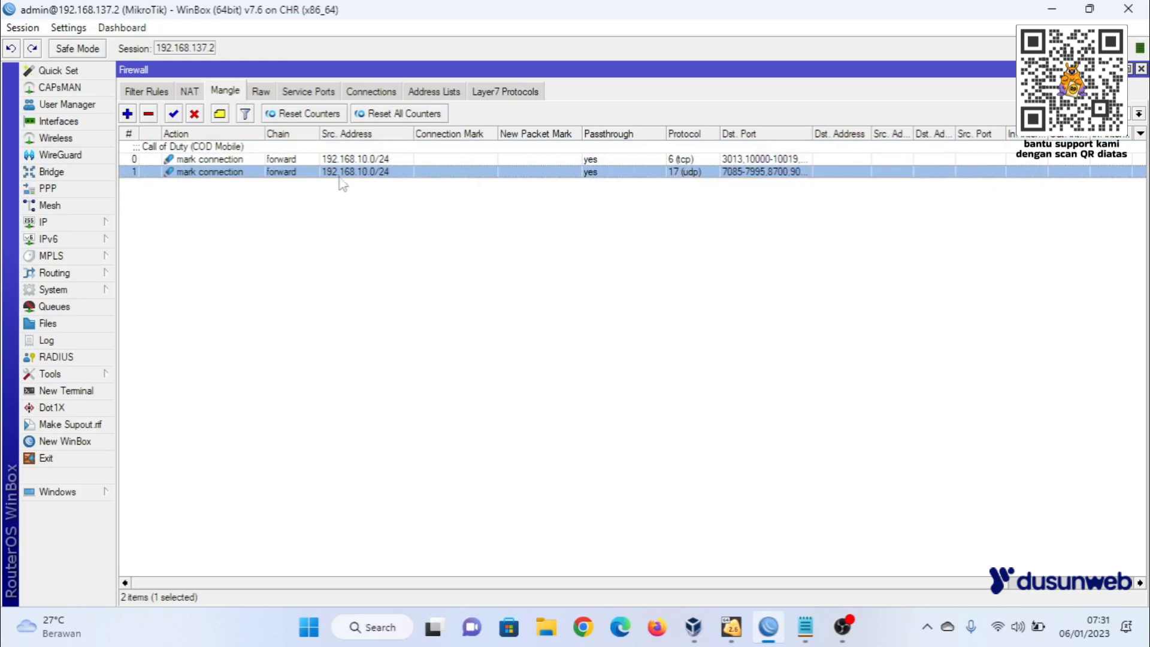
Create another mangle rule with chain forward and source address 192.168.10.0/24.
click(127, 113)
click(484, 104)
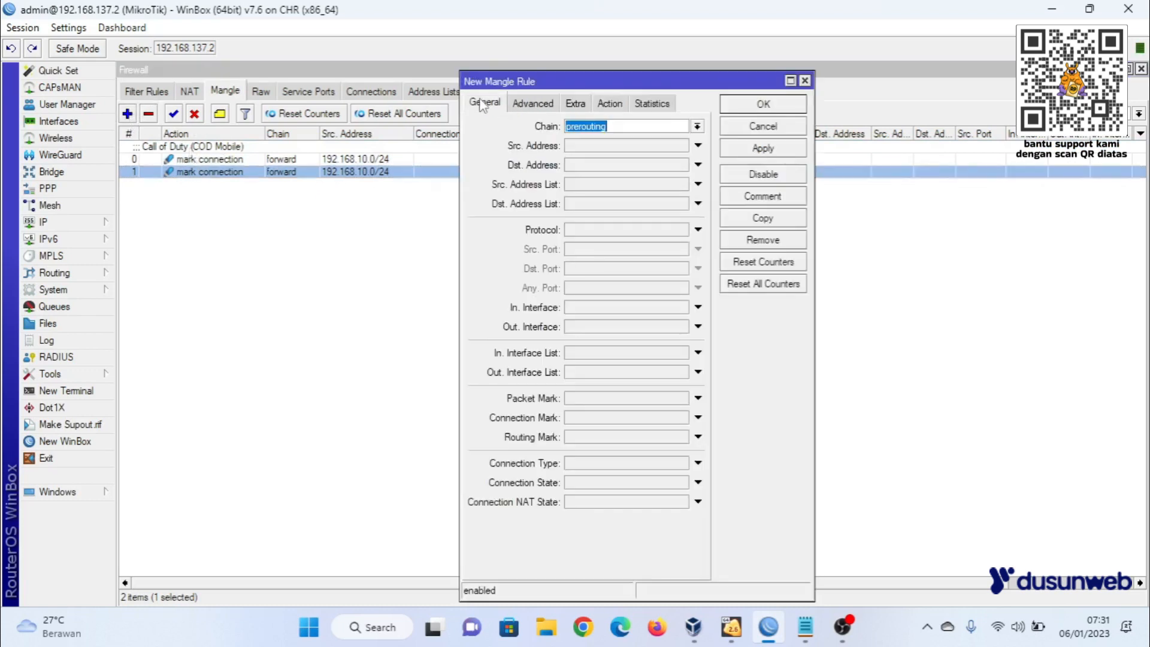
text(fa)
key(BackSpace)
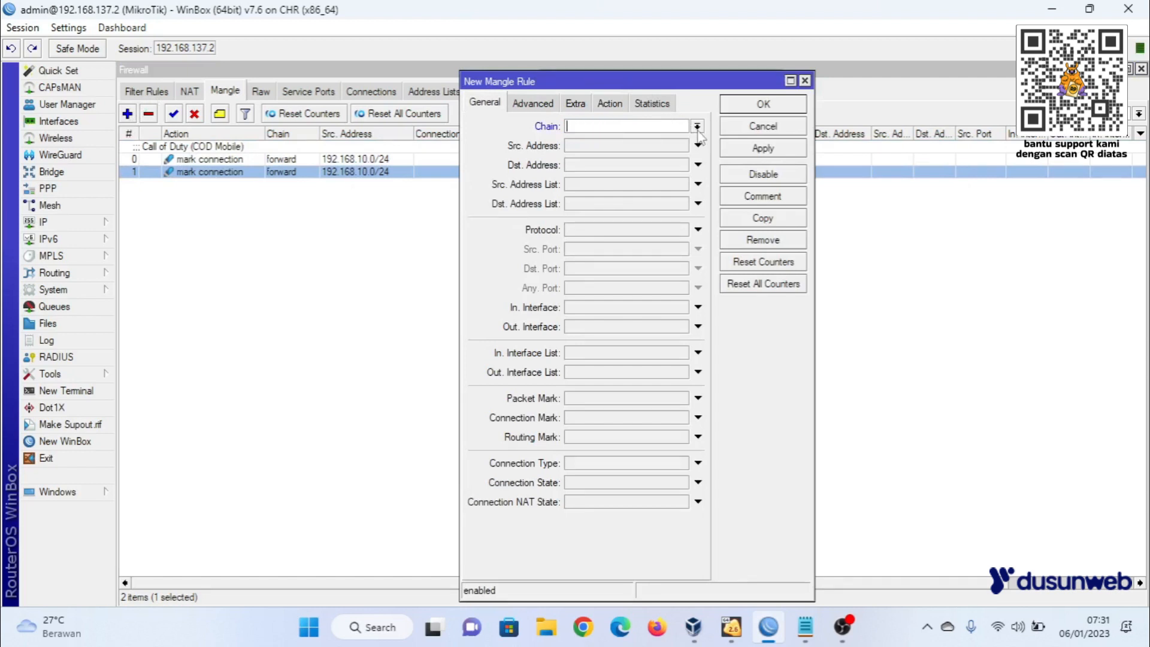
click(697, 126)
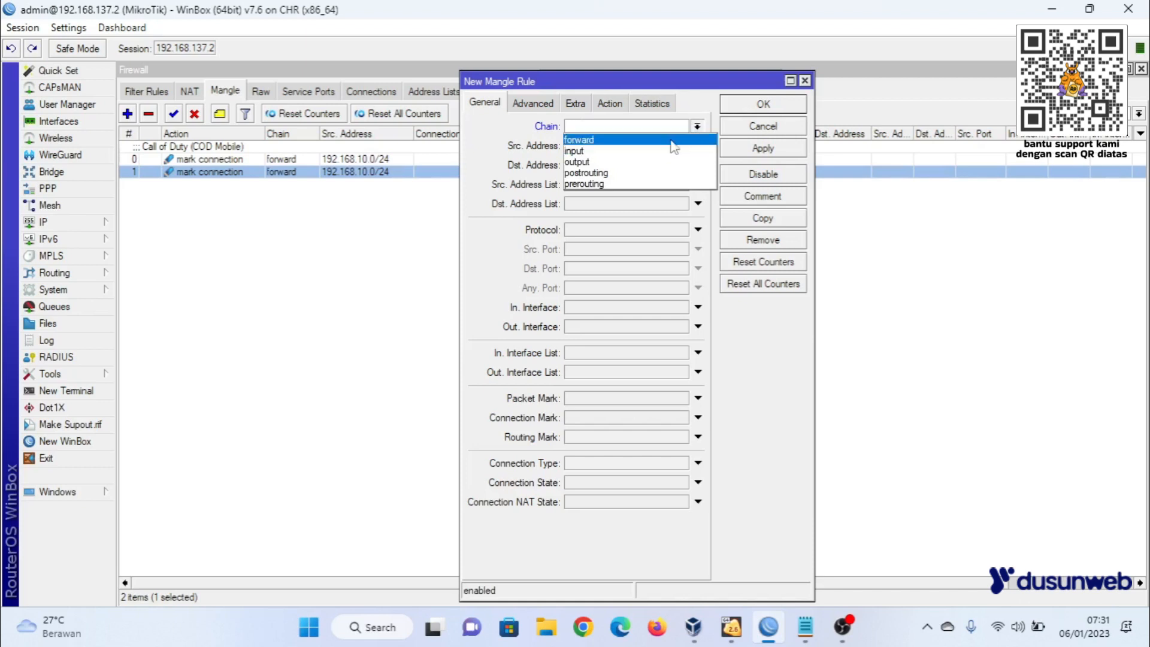
click(671, 141)
click(649, 145)
click(649, 145)
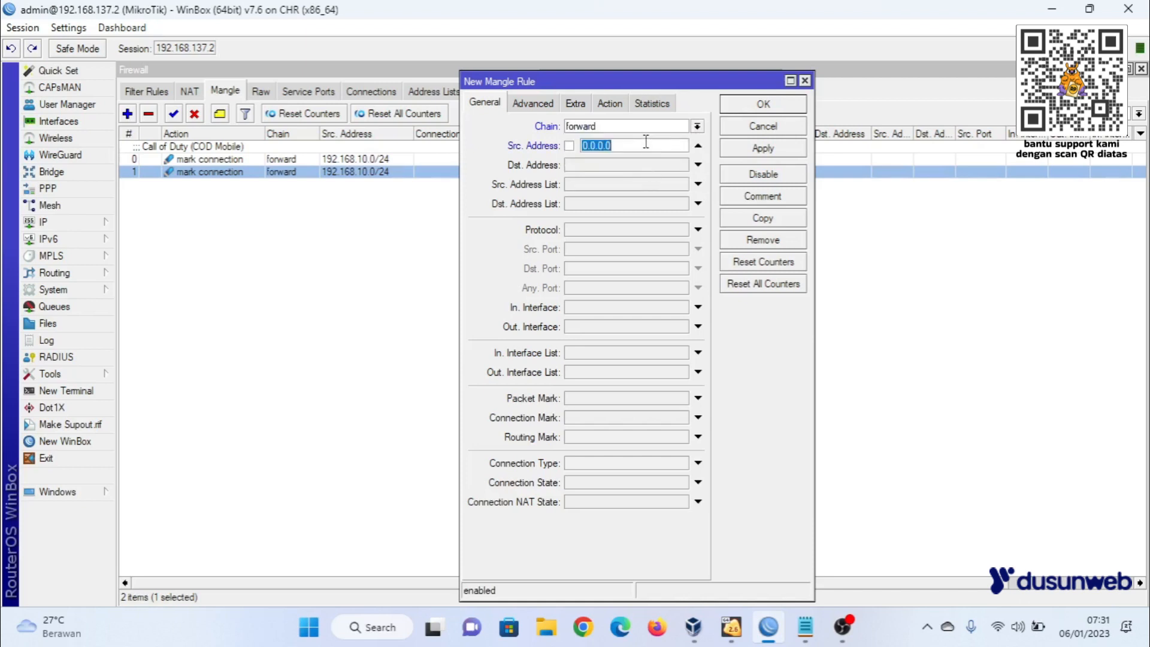
text(192.168.10.0/24)
Set the protocol to 6 (tcp) and the source ports to Mobile Legend's 5000-5221,5224-5227,5229-5241,5243-5287,5289-5352,5354-5509,5517,5520-5529, copied from the Notepad list.
click(699, 231)
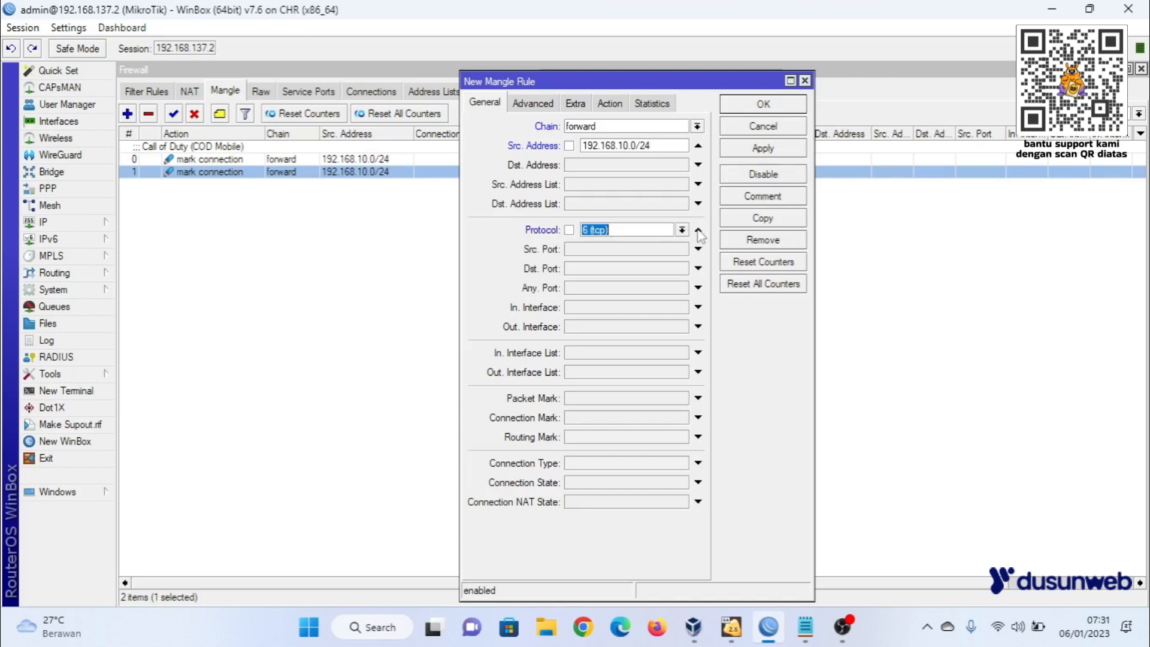
click(800, 636)
scroll(255, 346, up, 4)
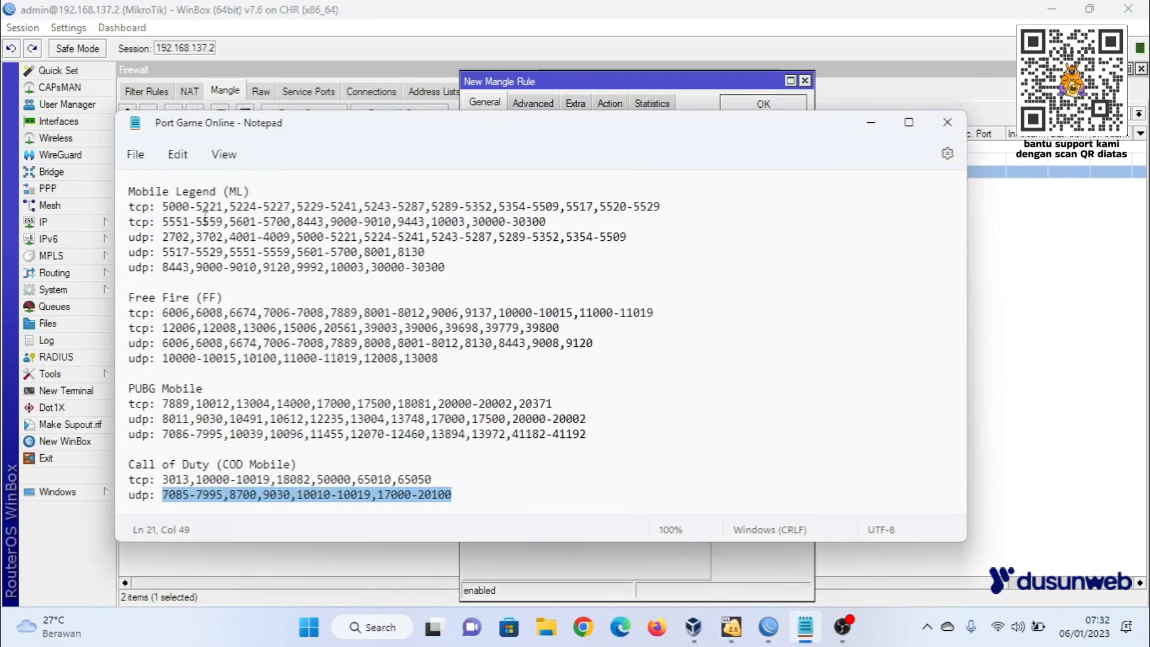
drag(162, 206, 664, 207)
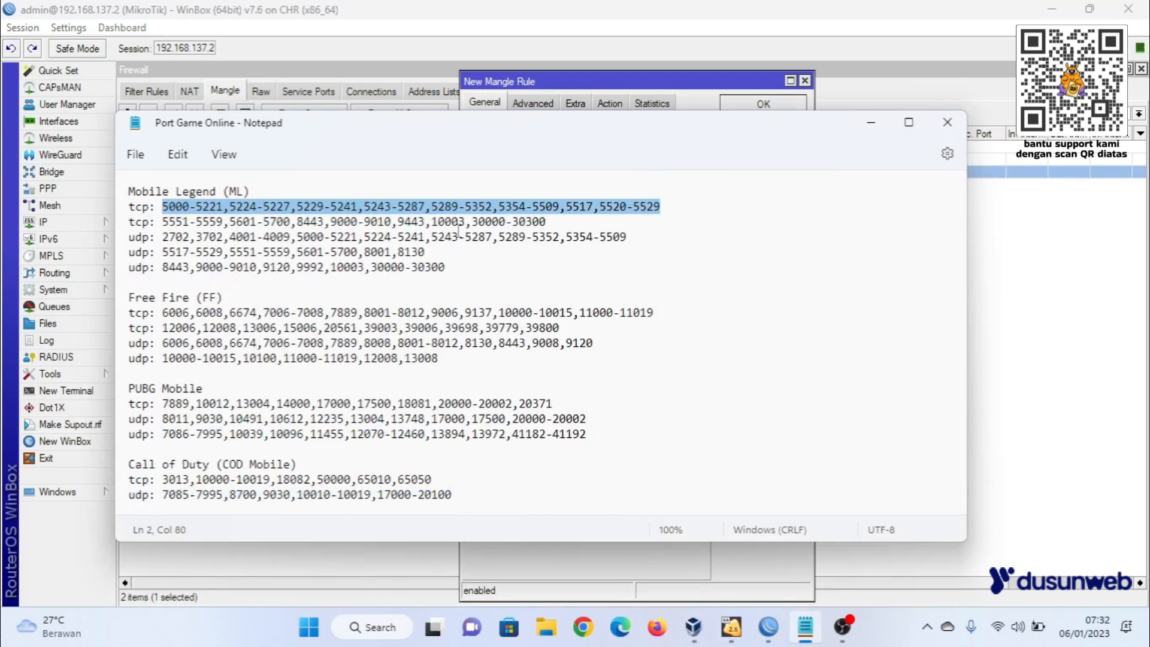
click(559, 104)
click(607, 250)
key(ctrl+v)
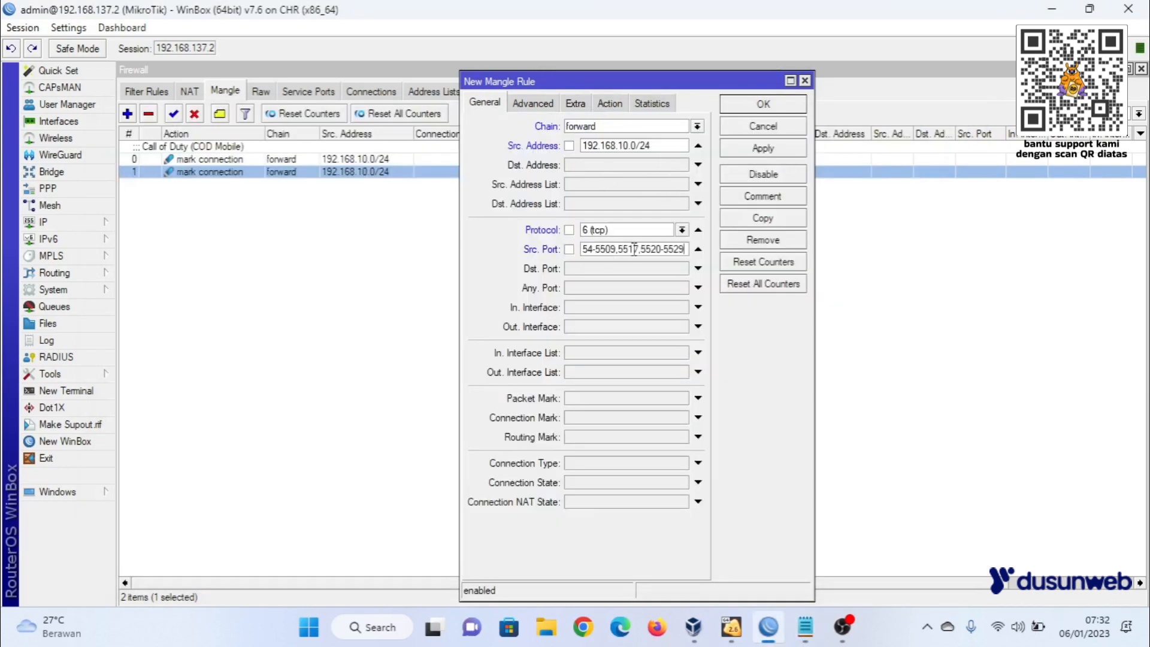
Set the Mobile Legend rule's action to mark connection with the connection mark koneksi-game, and apply the rule.
click(610, 103)
click(587, 126)
click(587, 126)
click(587, 126)
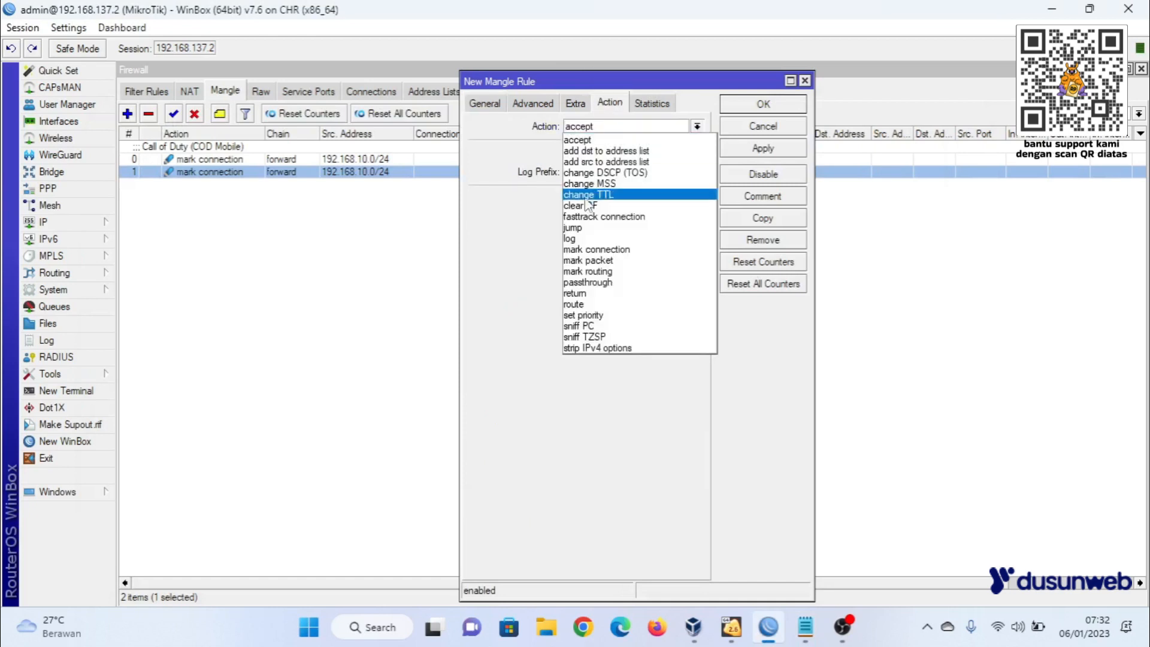
click(597, 249)
click(623, 198)
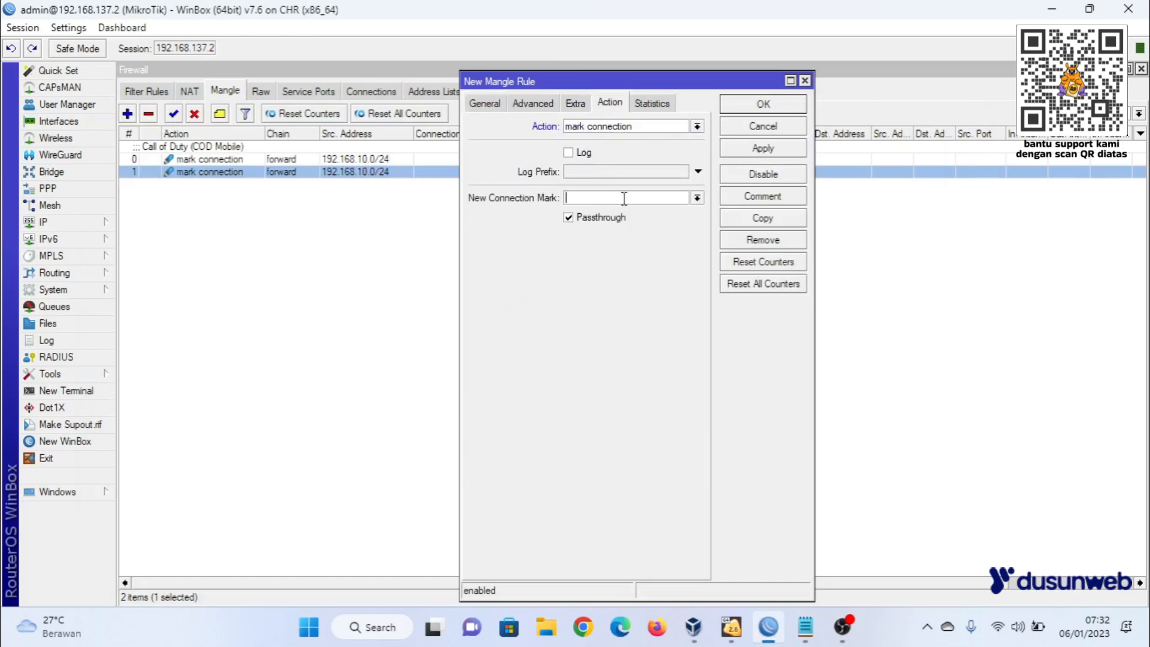
click(697, 198)
click(688, 212)
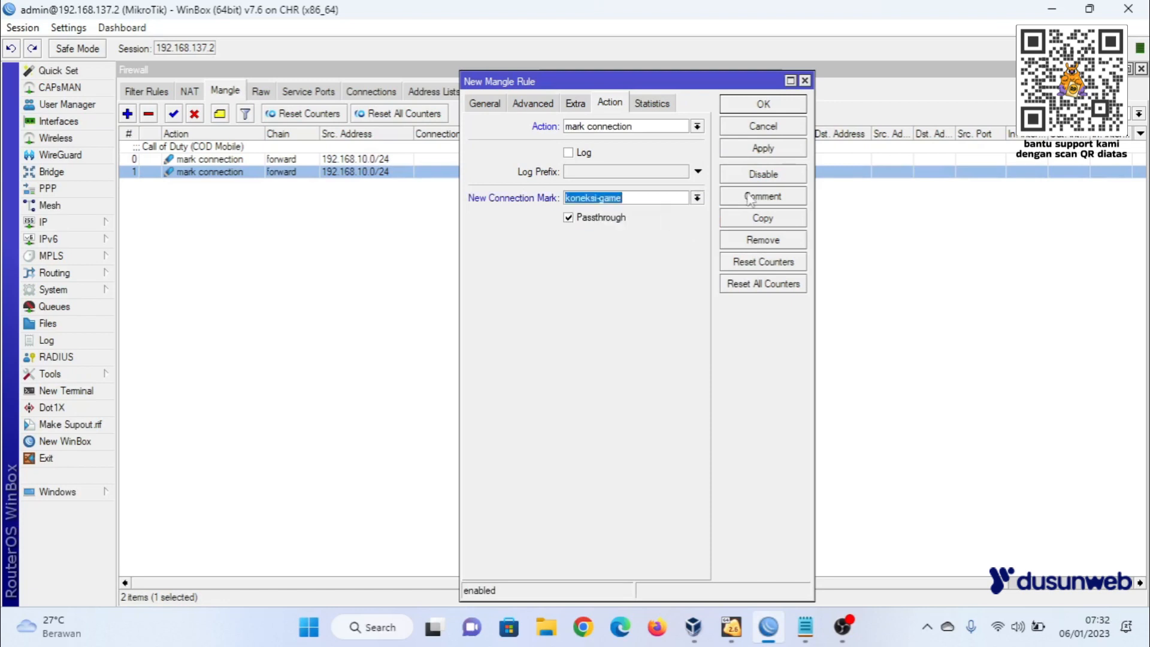
click(762, 153)
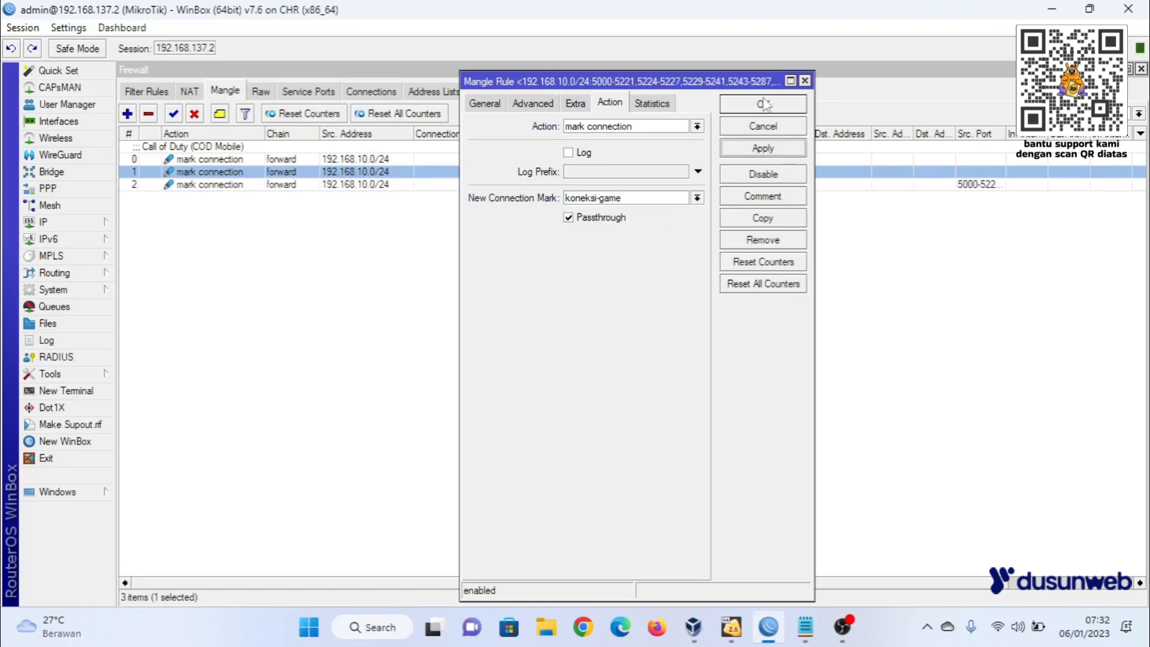
Add the comment "Mobile Legend (ML)", copied from the Notepad port list, to the new mangle rule and close the rule.
click(760, 196)
click(804, 627)
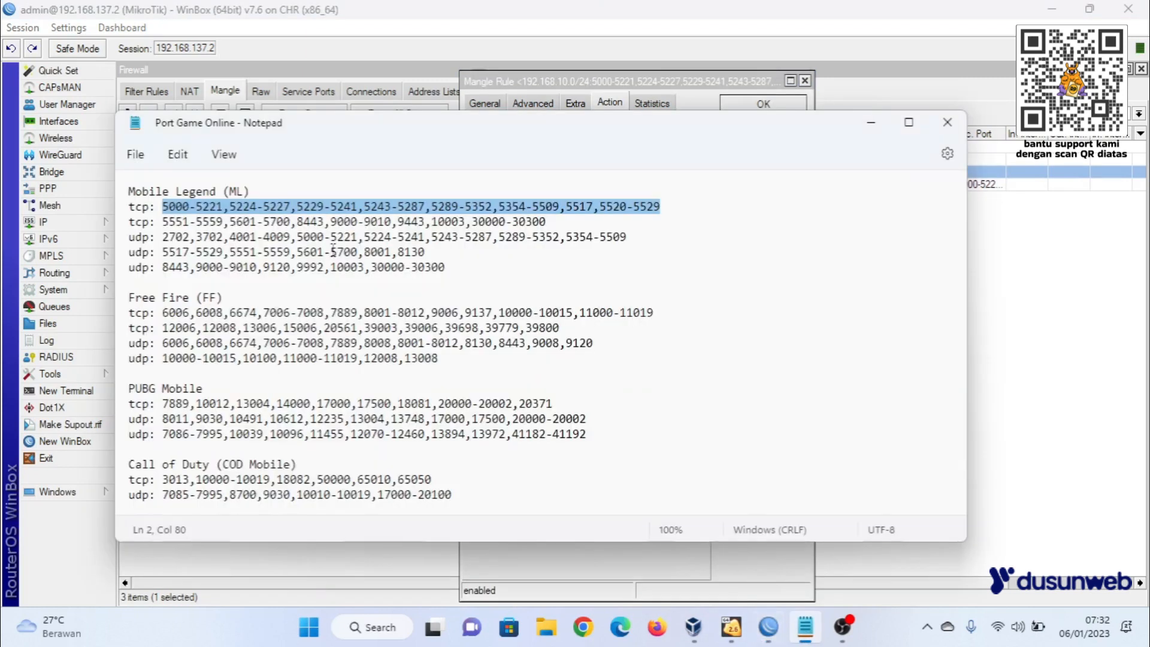
drag(258, 191, 125, 192)
key(ctrl+c)
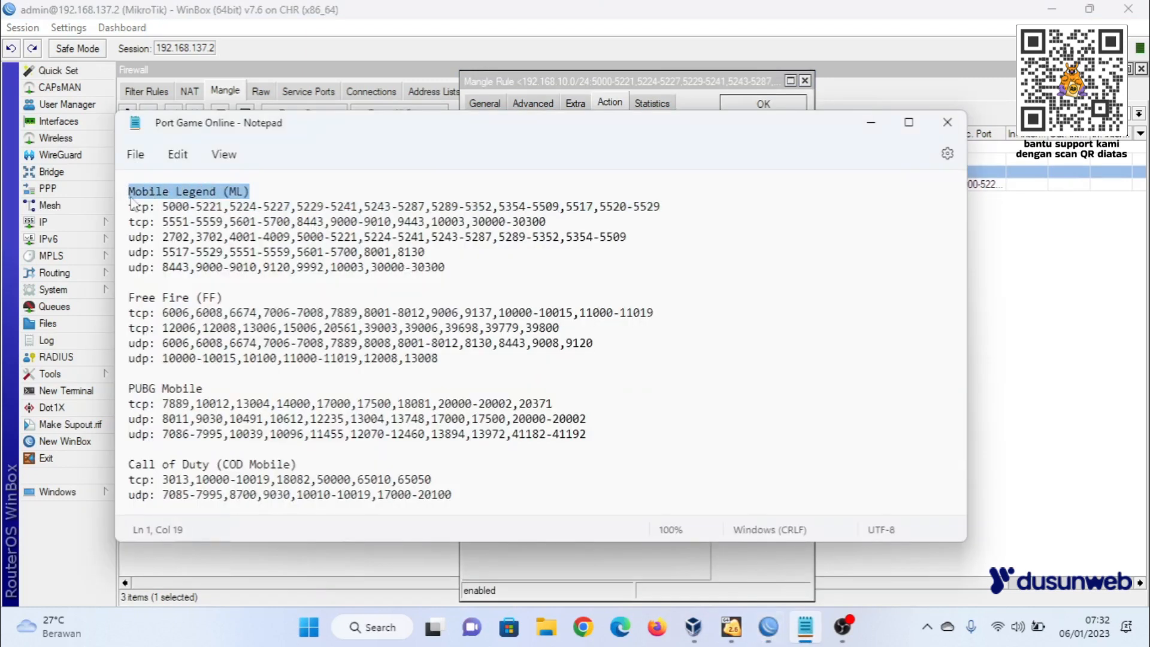
click(580, 81)
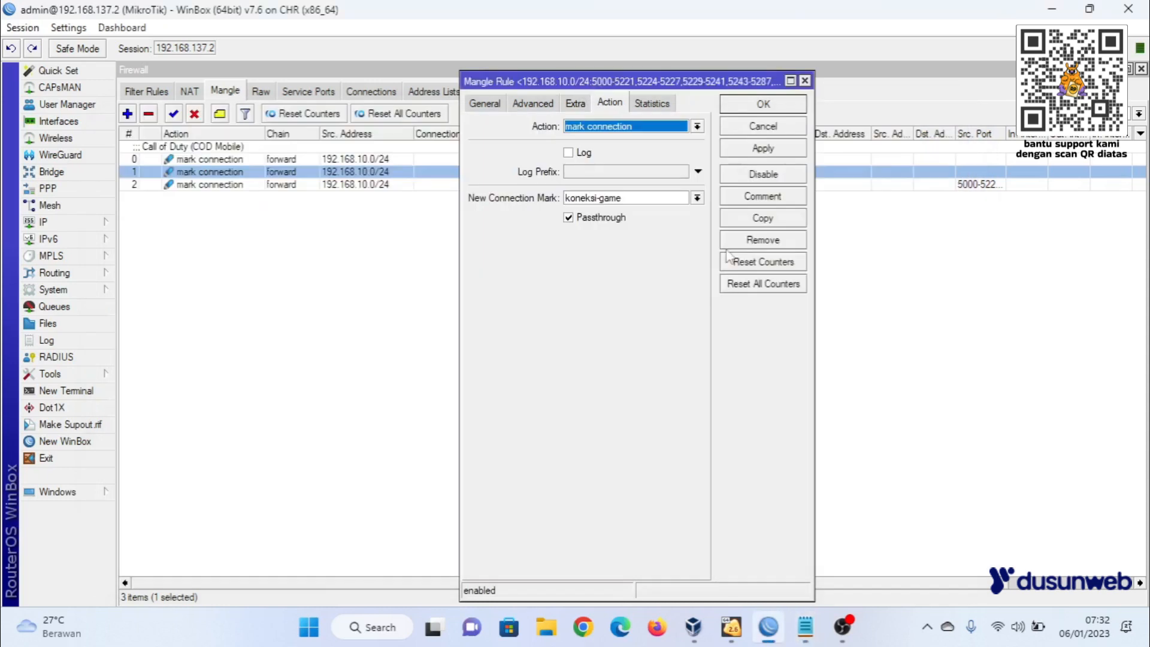
click(769, 200)
key(ctrl+v)
click(750, 322)
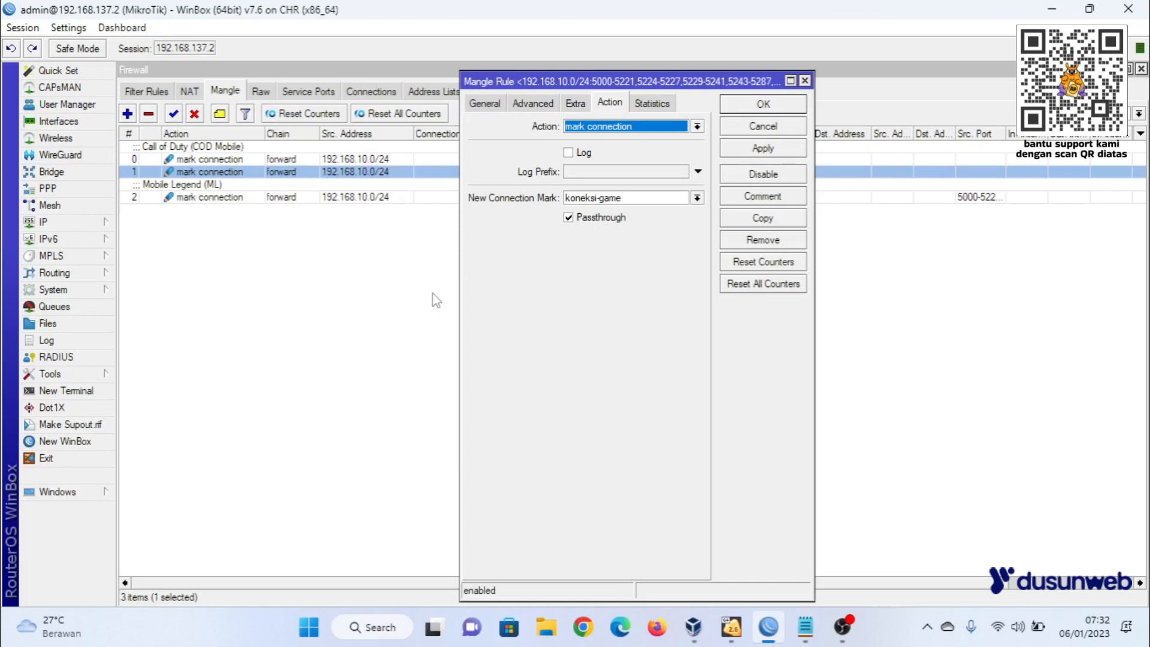
drag(592, 83, 545, 82)
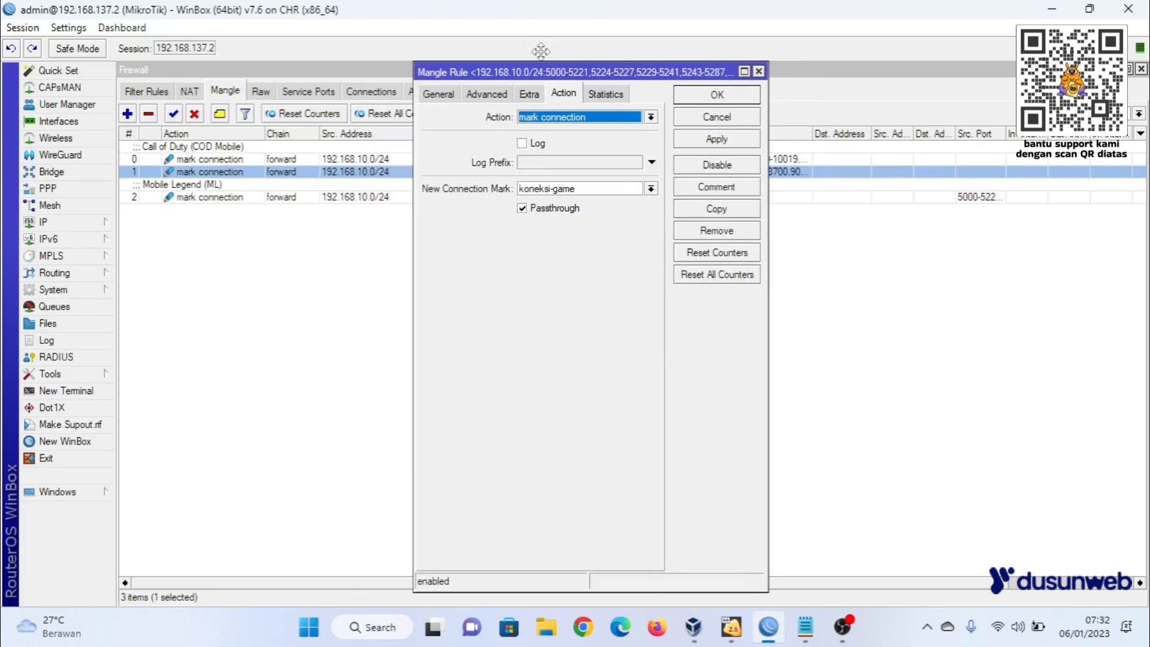
click(732, 120)
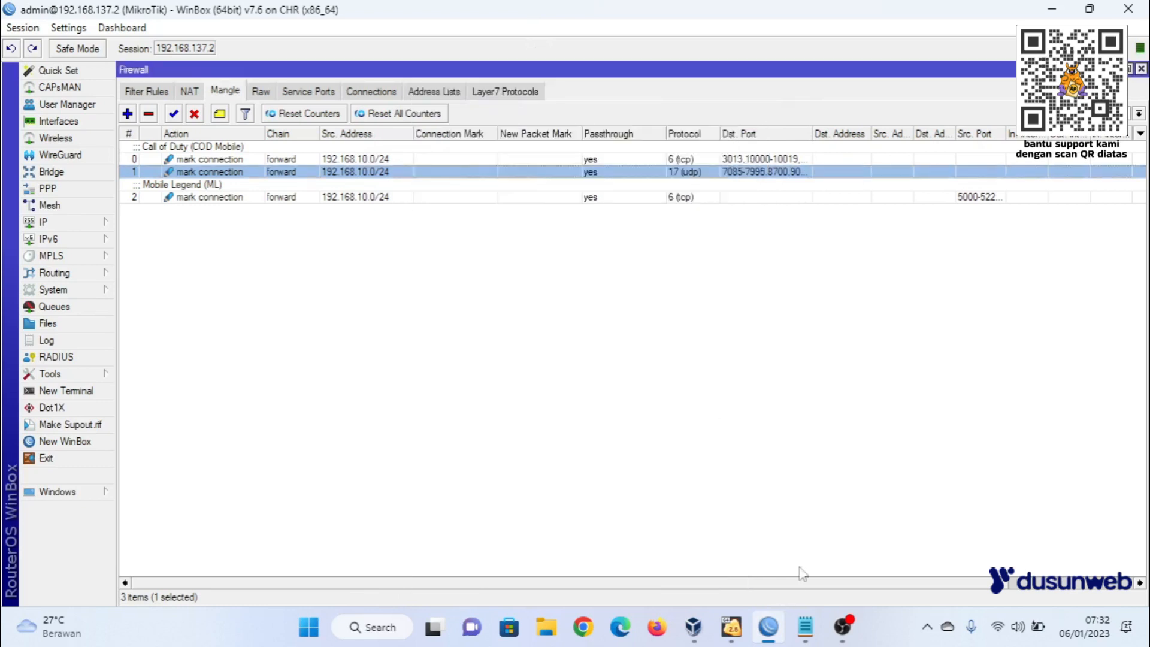
click(796, 633)
drag(548, 225, 162, 224)
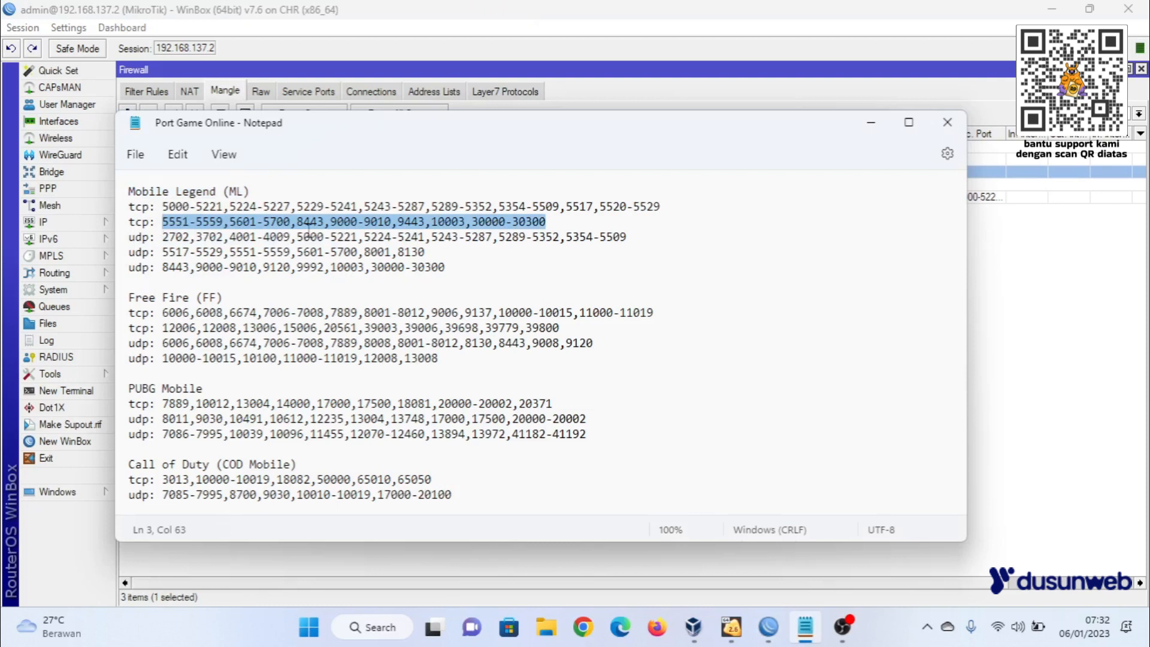
click(351, 54)
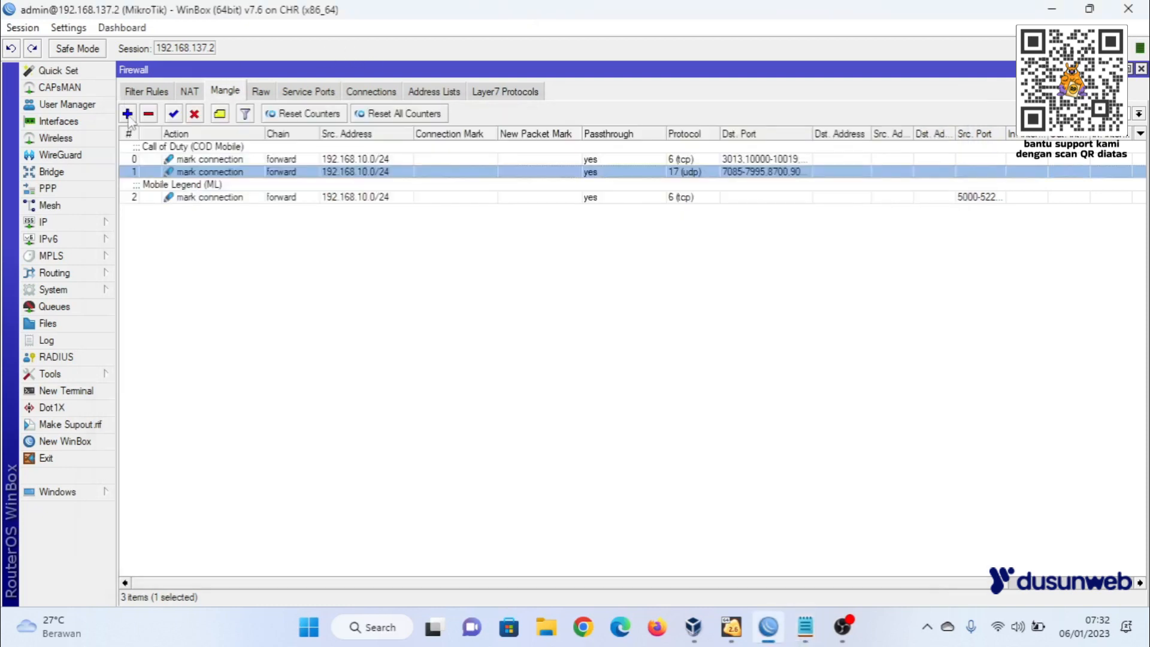
Create another mangle rule with chain forward and source address 192.168.10.0/24.
click(127, 114)
click(439, 96)
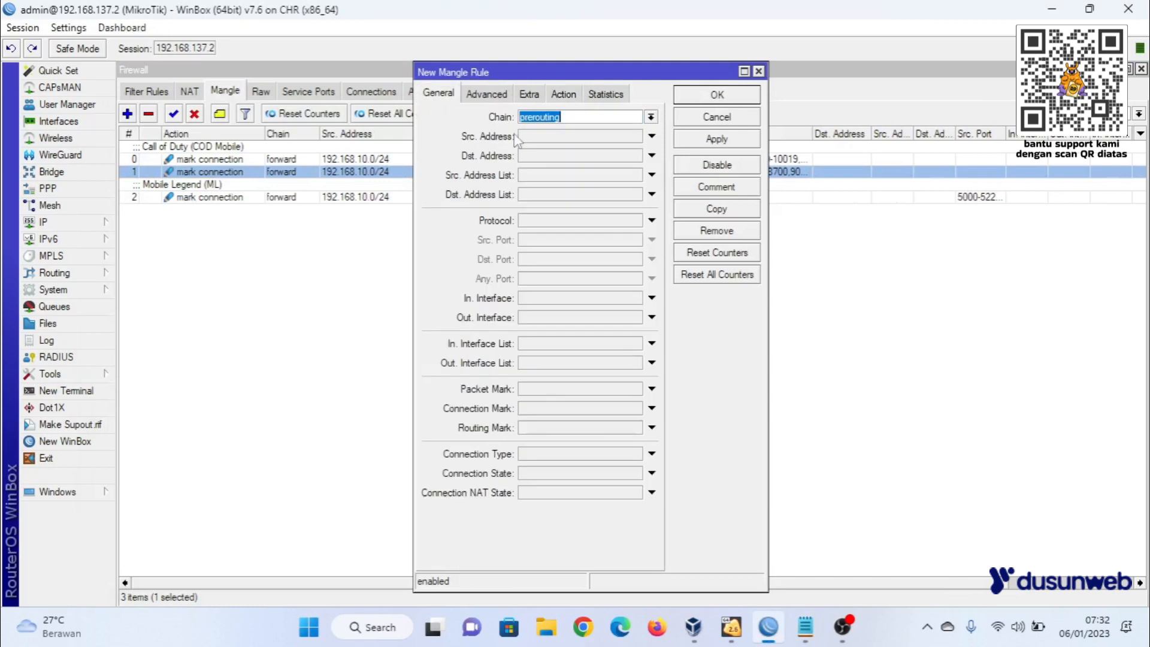
click(650, 117)
click(576, 128)
click(650, 139)
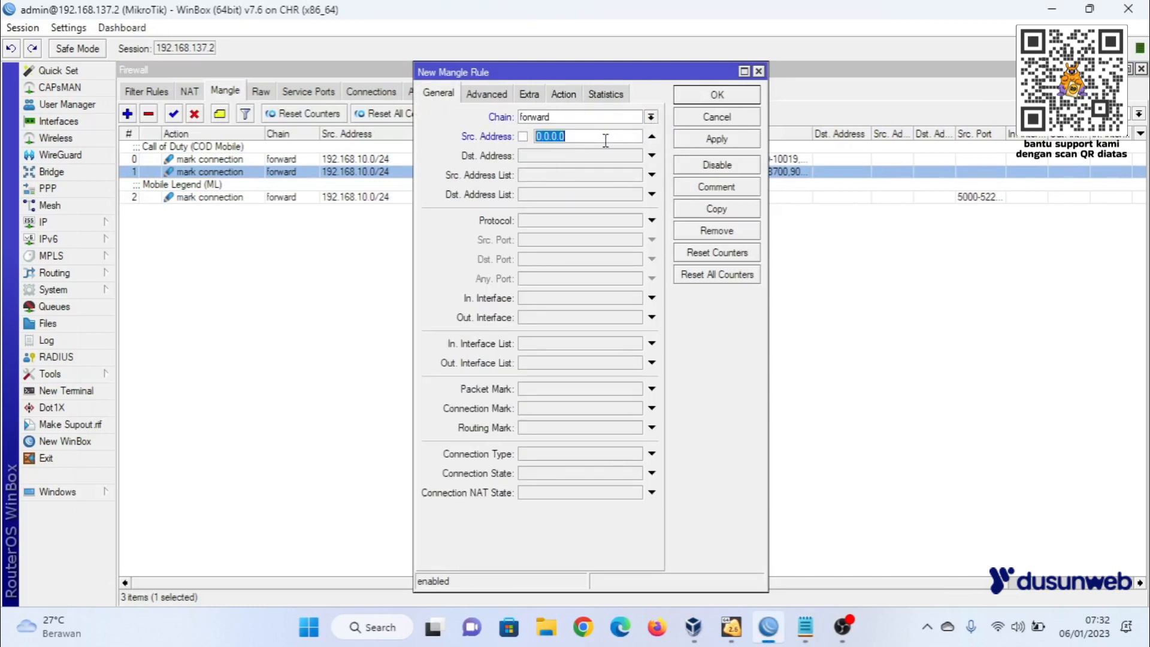
text(192.168.10.0/24)
Set the protocol to 6 (tcp) and paste the copied Mobile Legend ports as the destination ports.
click(652, 220)
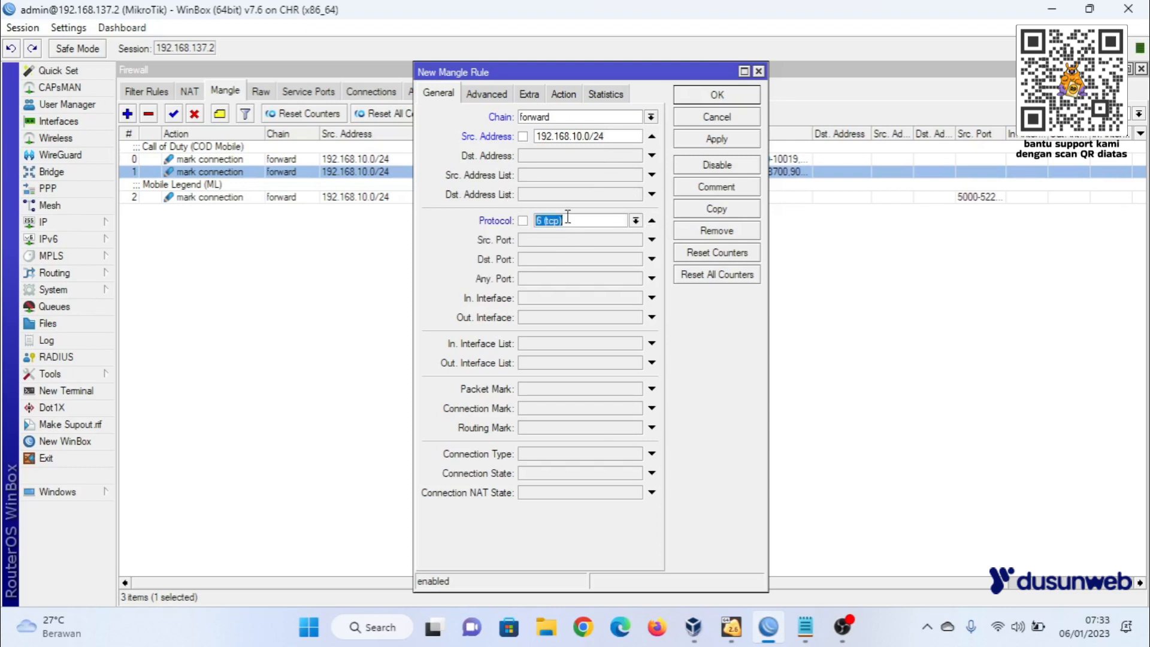
click(652, 259)
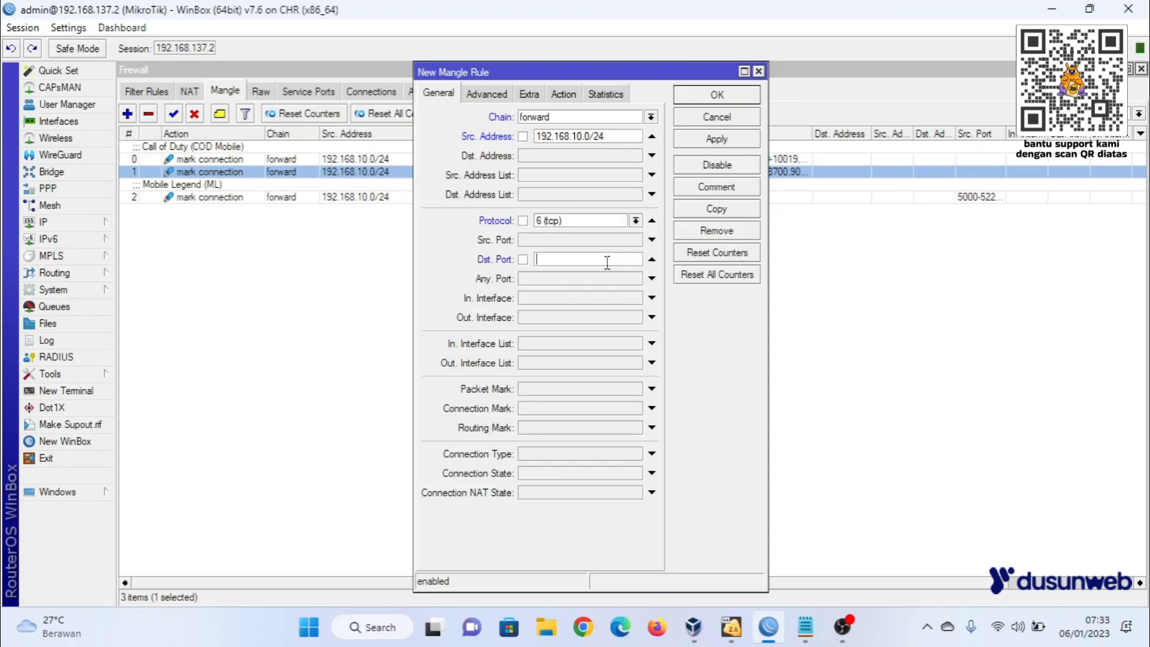
key(ctrl+v)
Set the rule's action to mark connection with the connection mark koneksi-game, and save the rule.
click(563, 94)
click(586, 120)
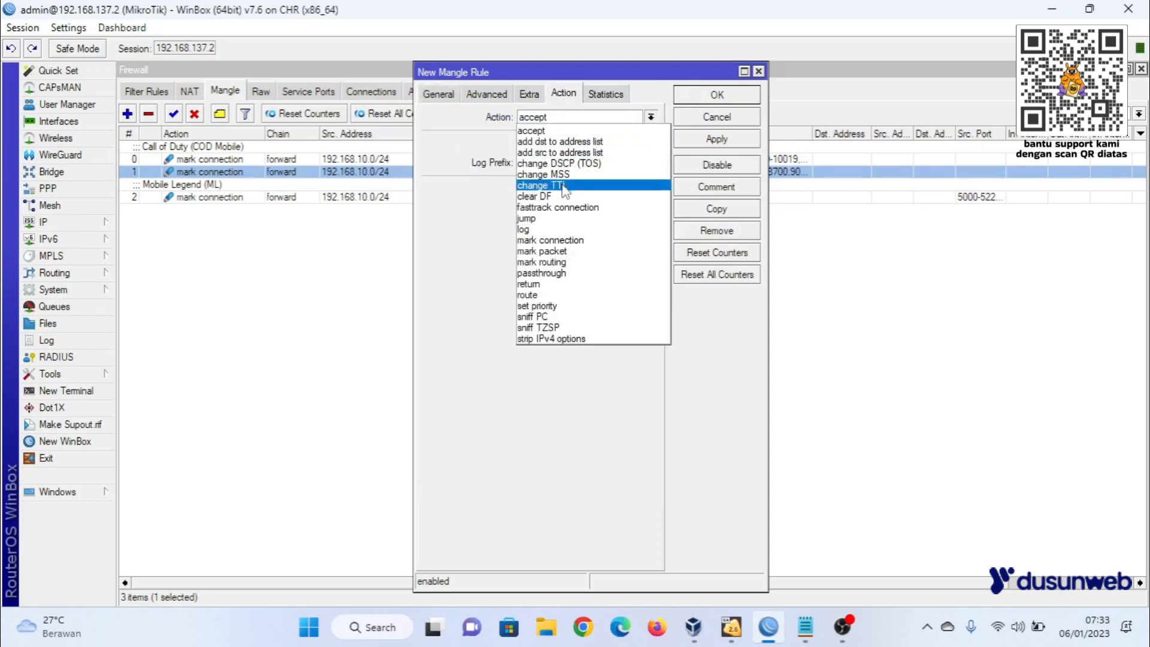
click(567, 240)
click(650, 189)
click(575, 199)
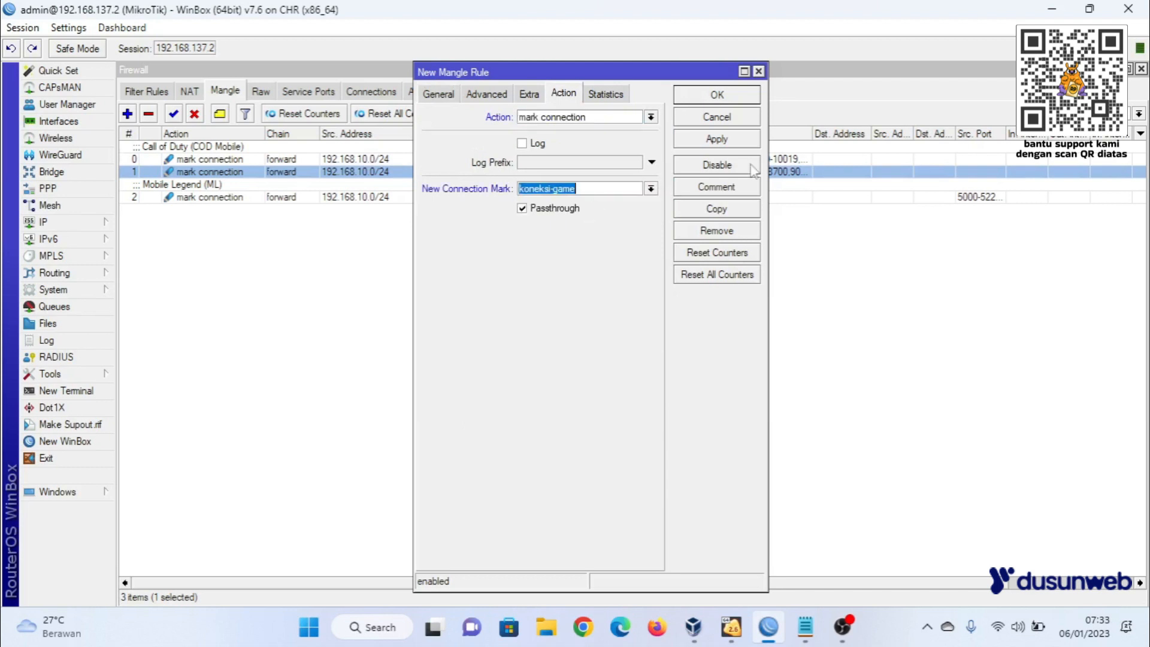
click(745, 143)
click(729, 97)
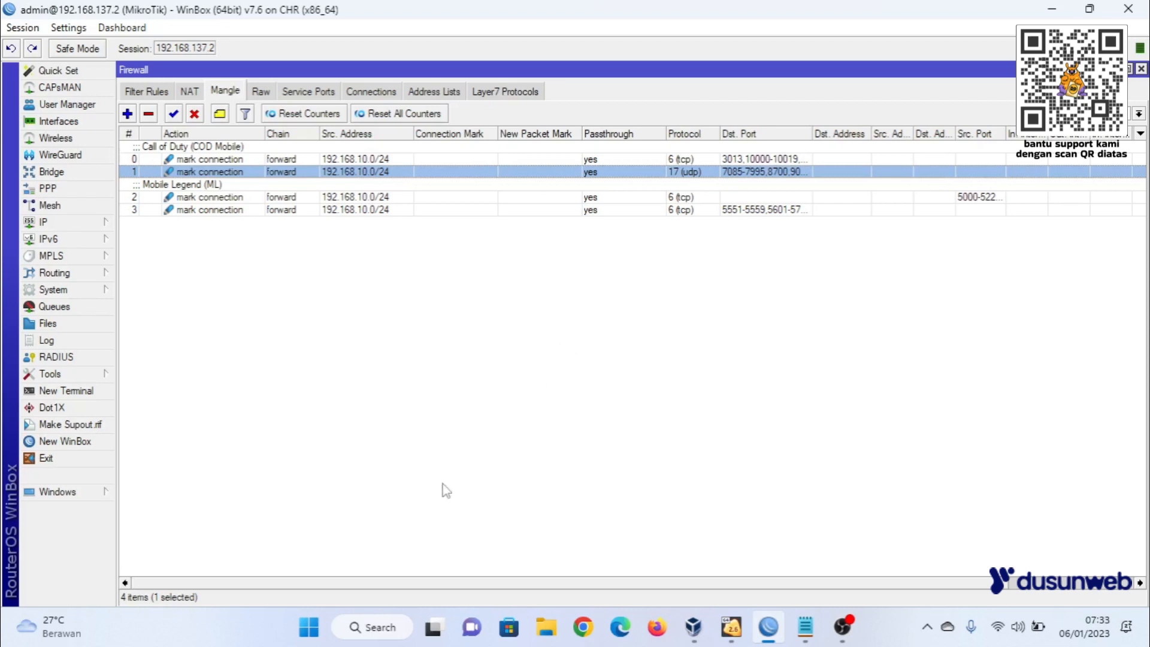
Compare the port entries of the mangle rules and clear the source ports of the first Mobile Legend rule.
click(753, 159)
click(755, 172)
click(754, 159)
click(755, 172)
click(749, 198)
click(751, 211)
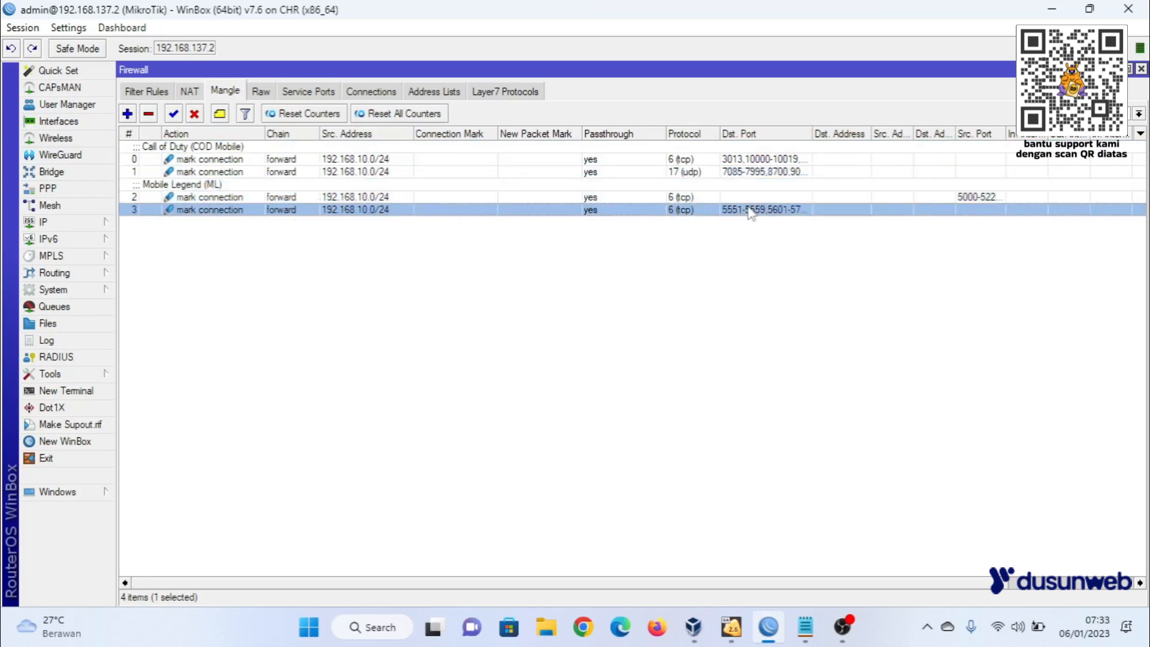
click(749, 198)
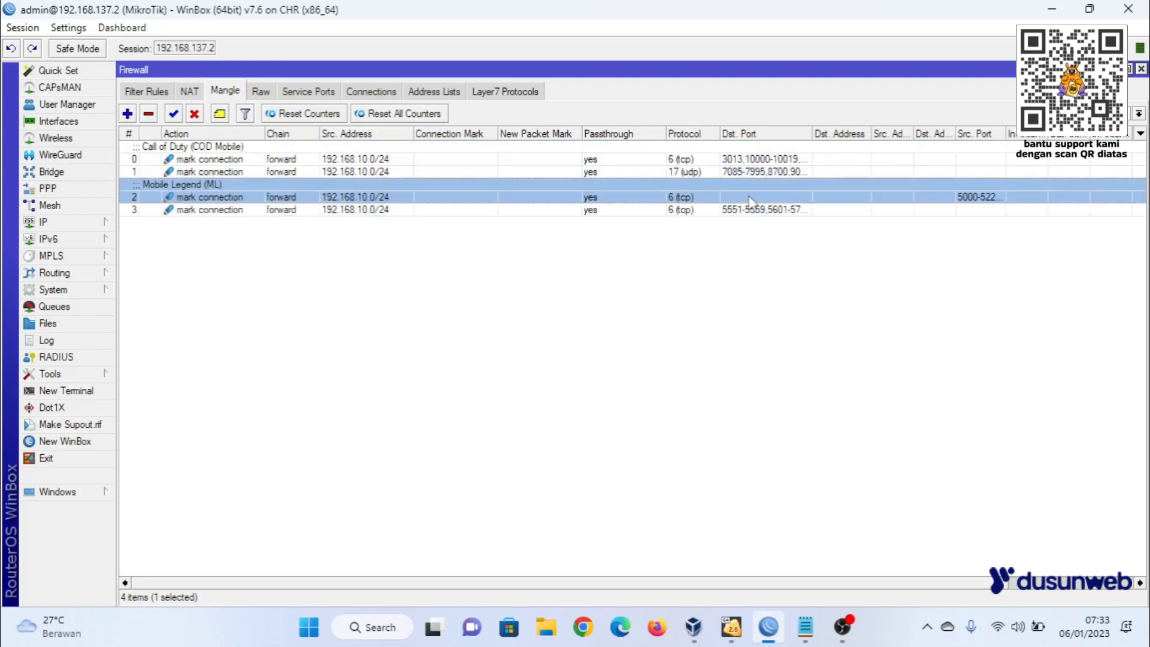
double_click(749, 198)
click(490, 94)
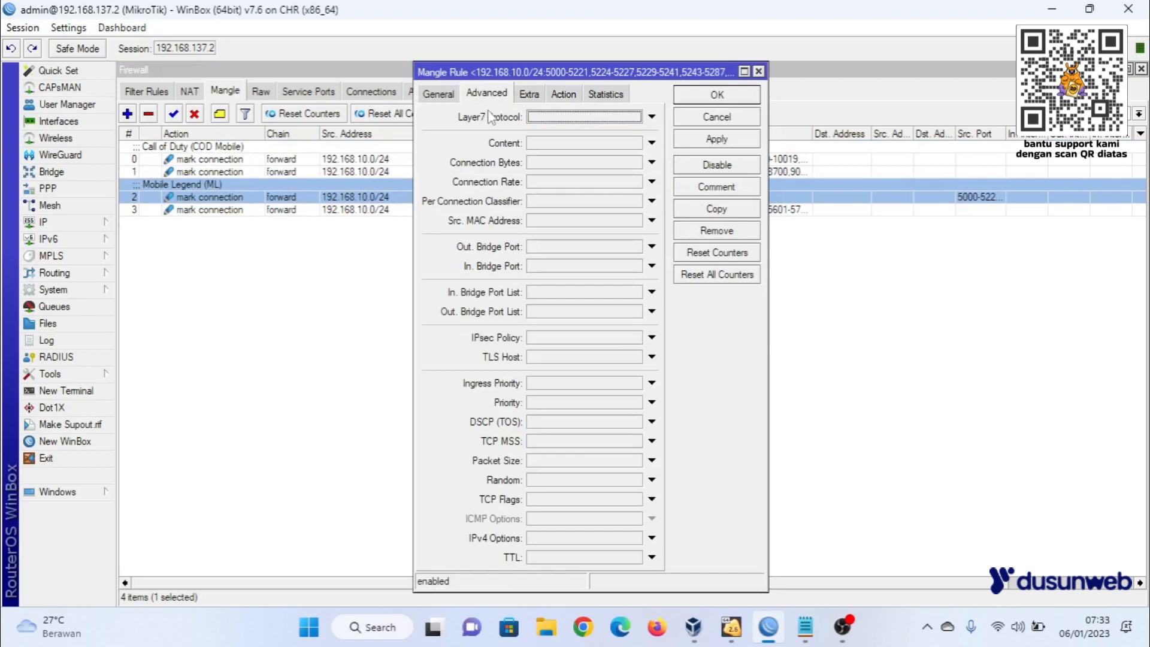
click(439, 94)
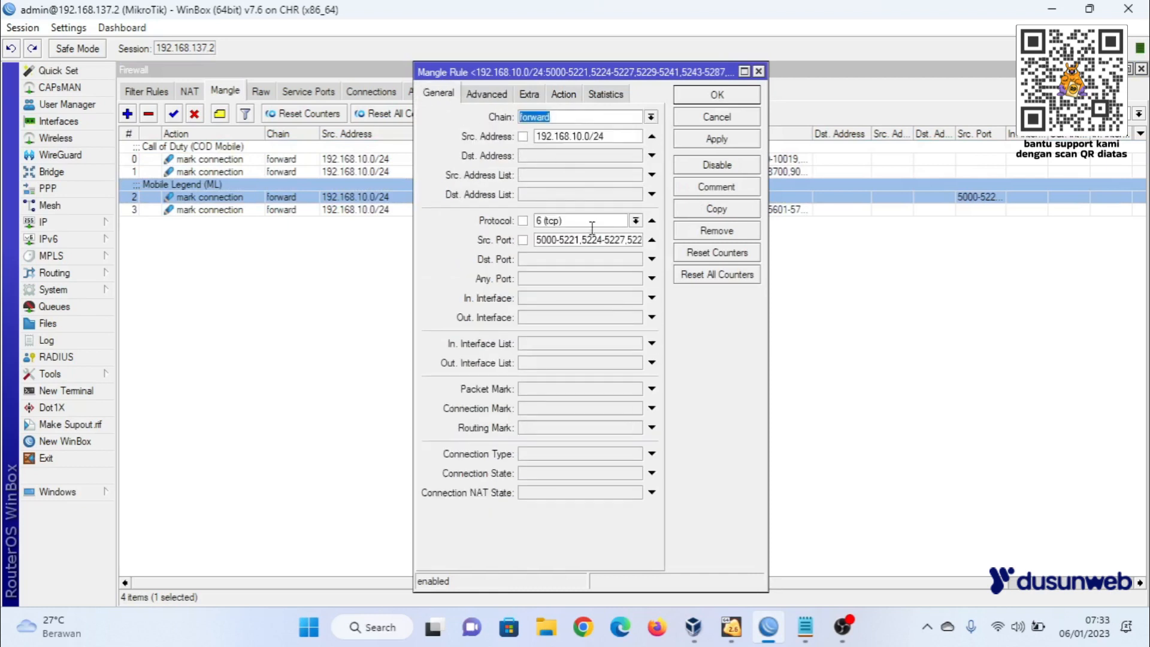
click(651, 239)
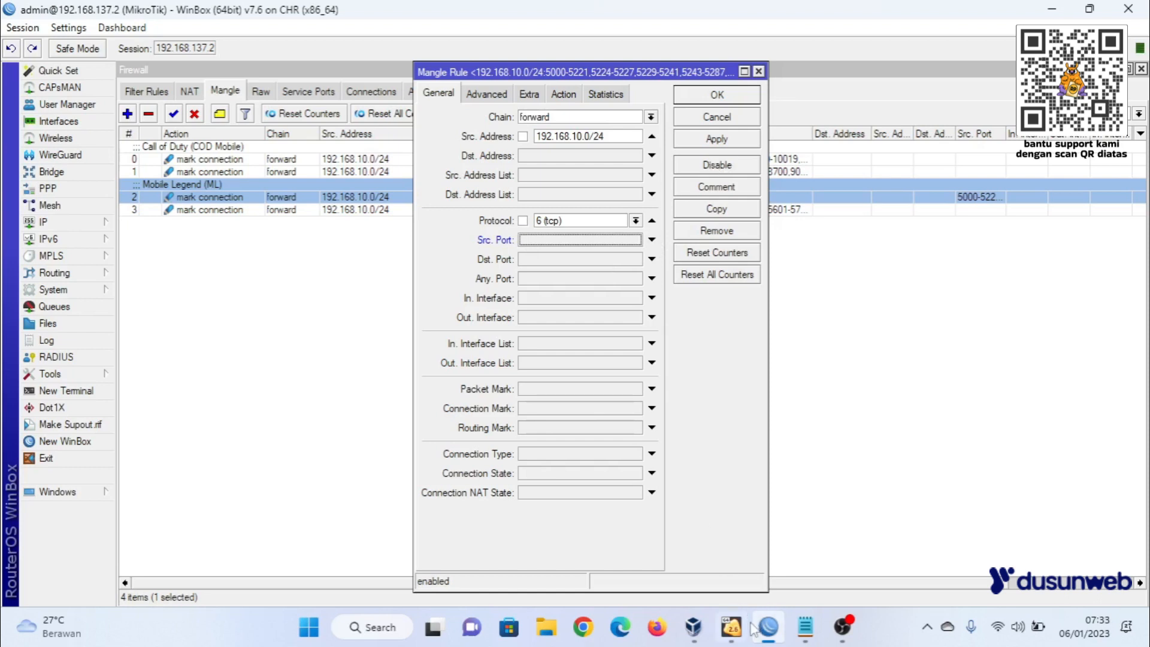
Set that rule's destination ports to 5000-5221,5224-5227,5229-5241,5243-5287,5289-5352,5354-5509,5517,5520-5529, copied from the Notepad list, and save the rule.
click(806, 627)
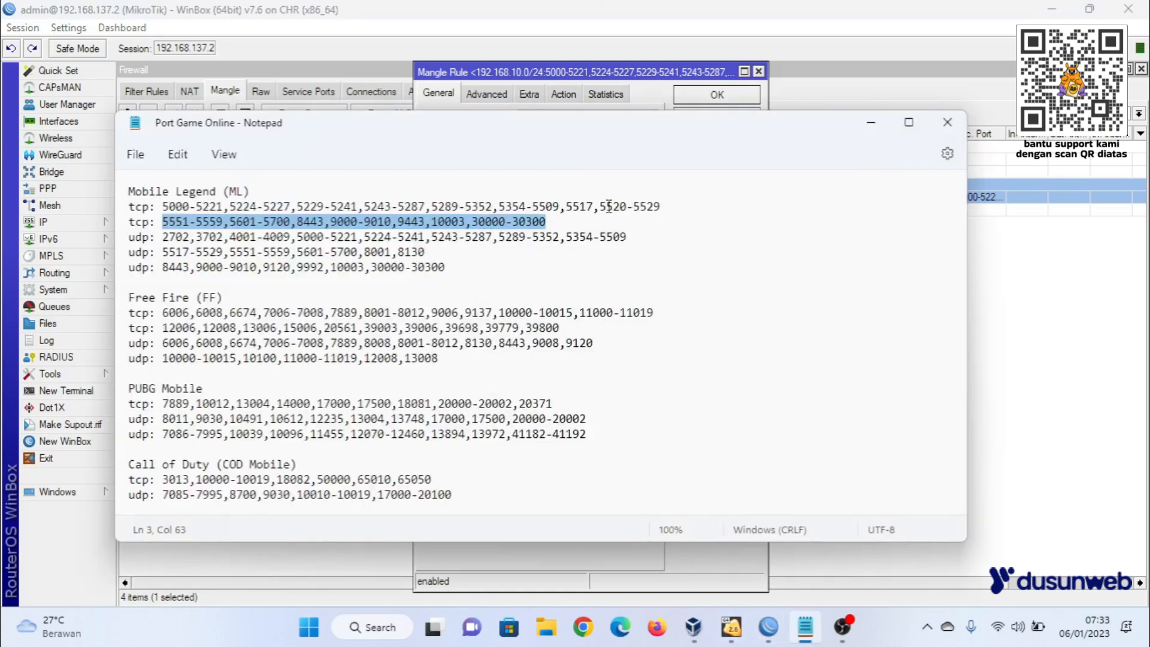
drag(662, 207, 164, 207)
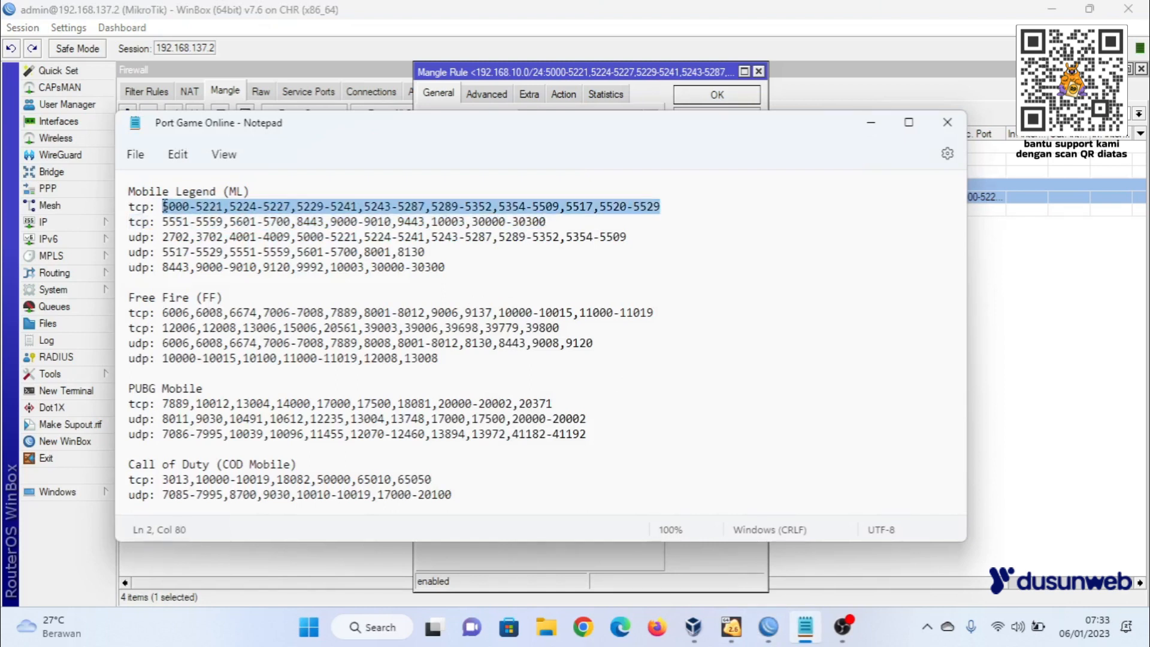
click(713, 103)
click(558, 259)
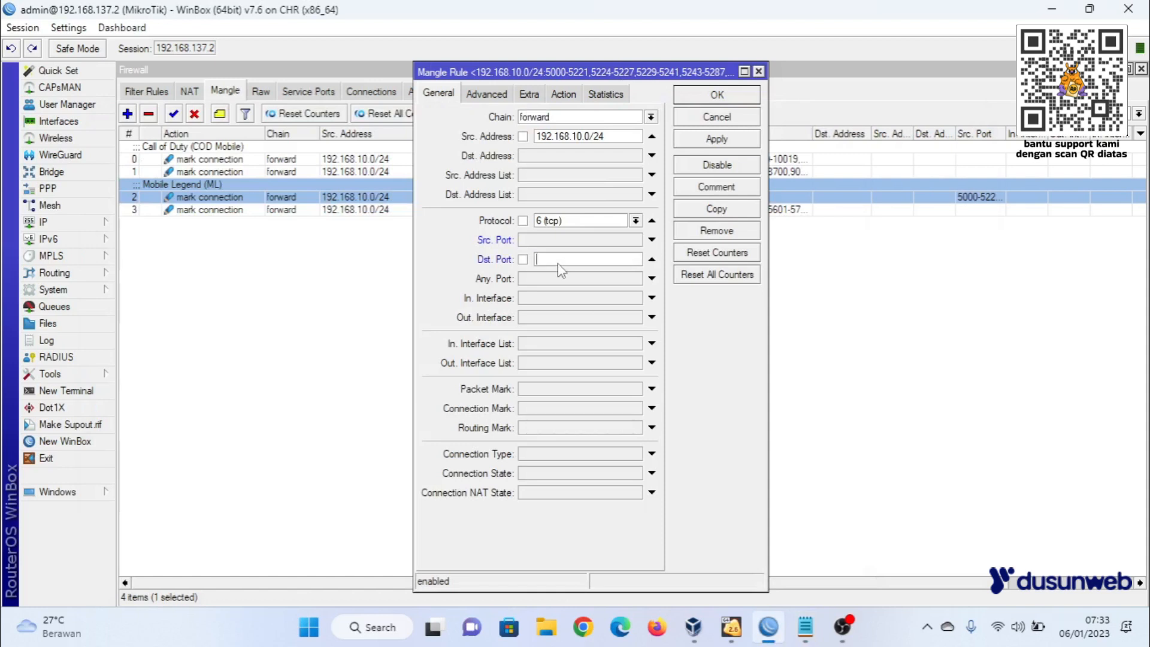
key(ctrl+v)
click(716, 139)
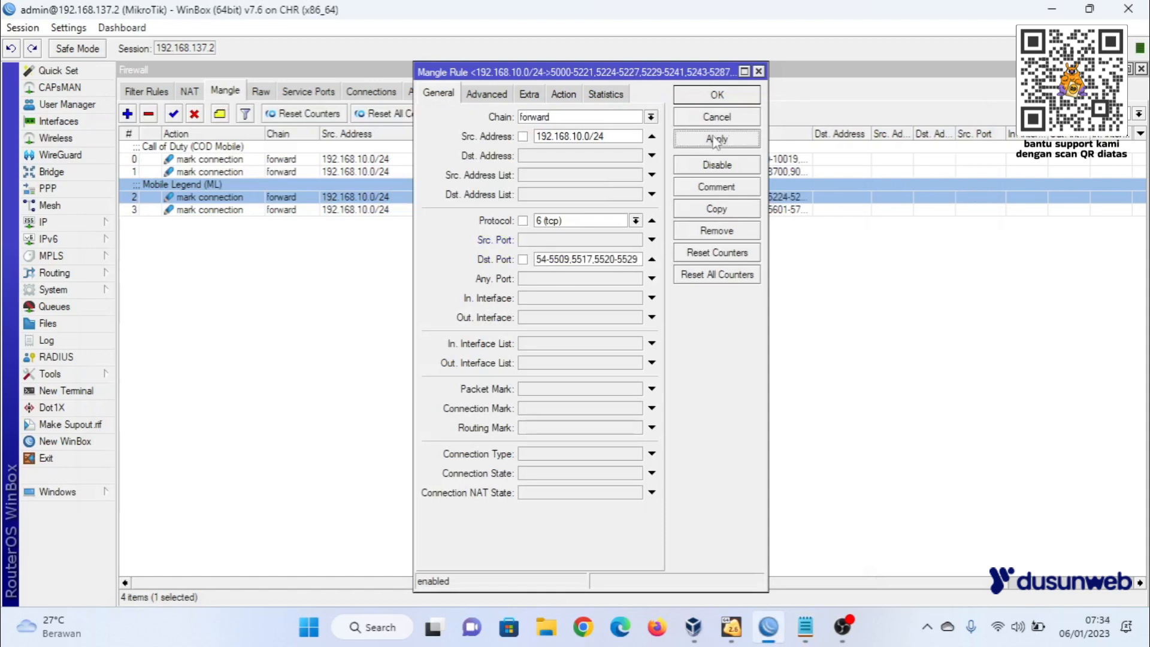
click(733, 100)
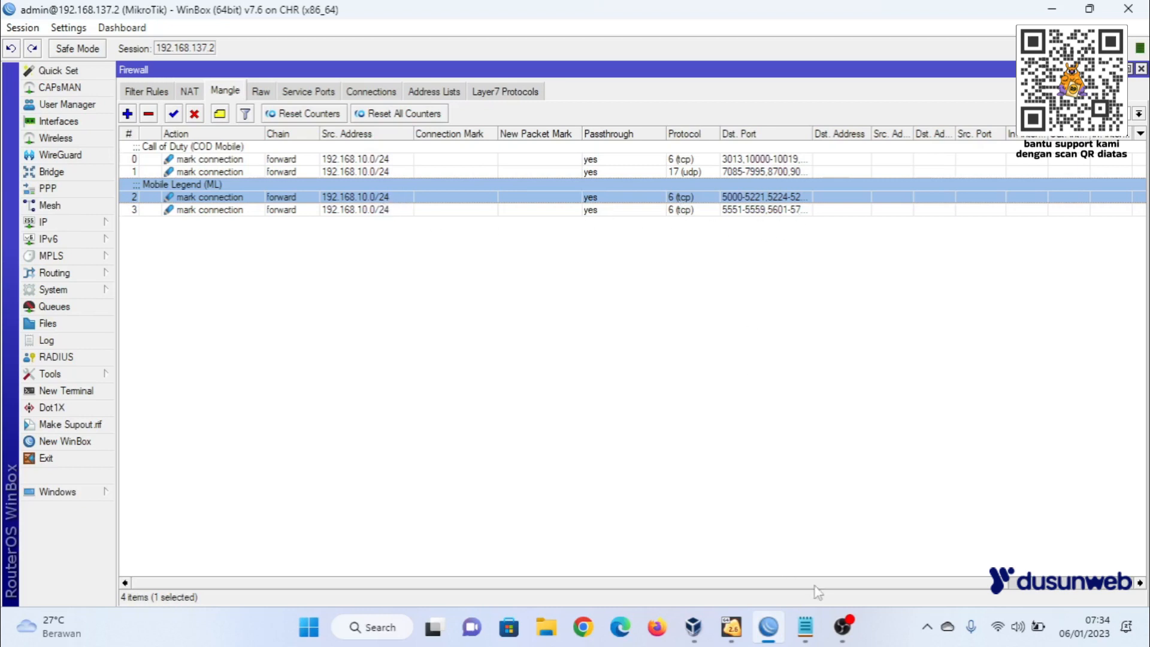
Create a mangle rule with chain forward, source address 192.168.10.0/24 and protocol udp.
click(127, 113)
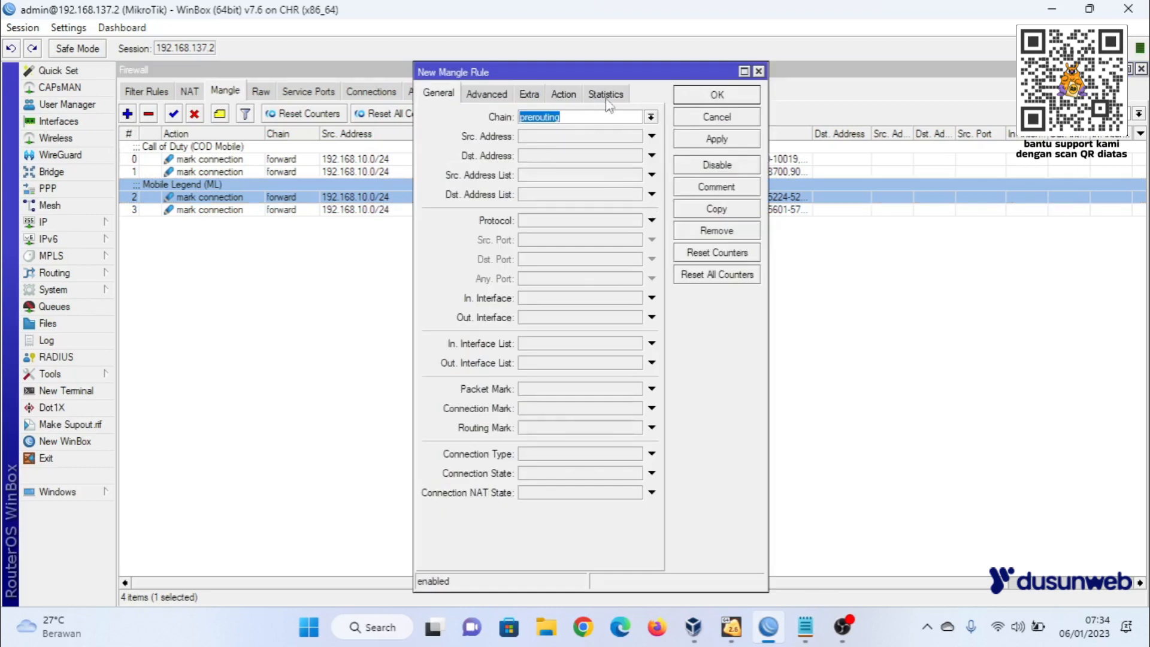
click(650, 117)
click(592, 141)
click(651, 136)
text(192.168.10.0/24)
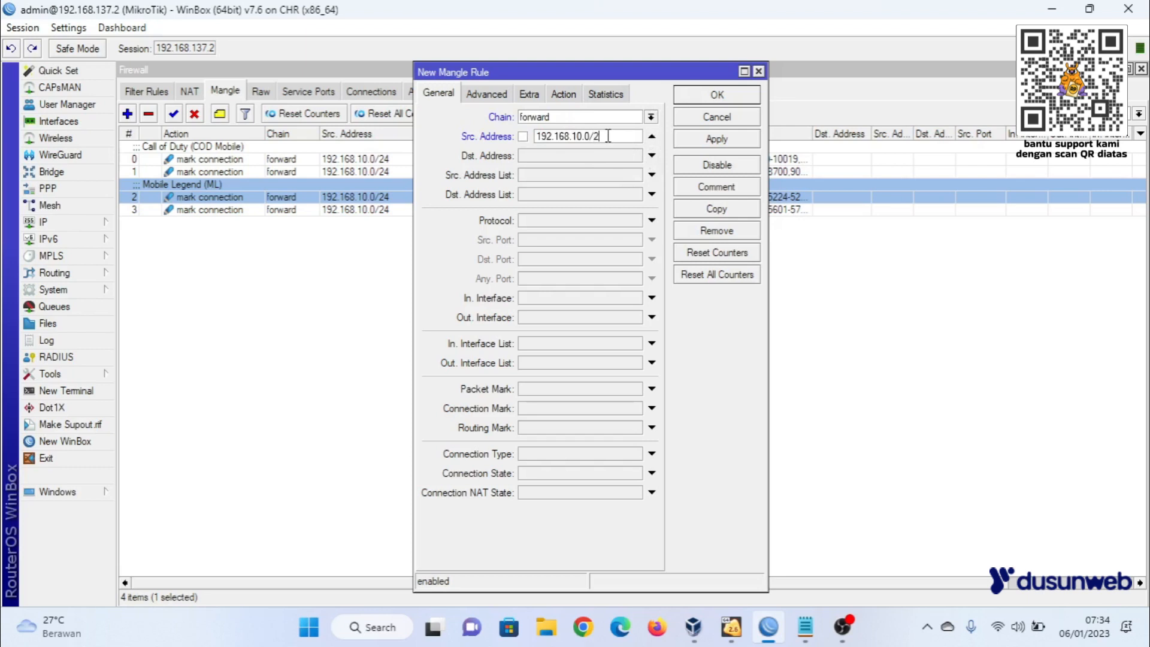
click(651, 220)
click(635, 221)
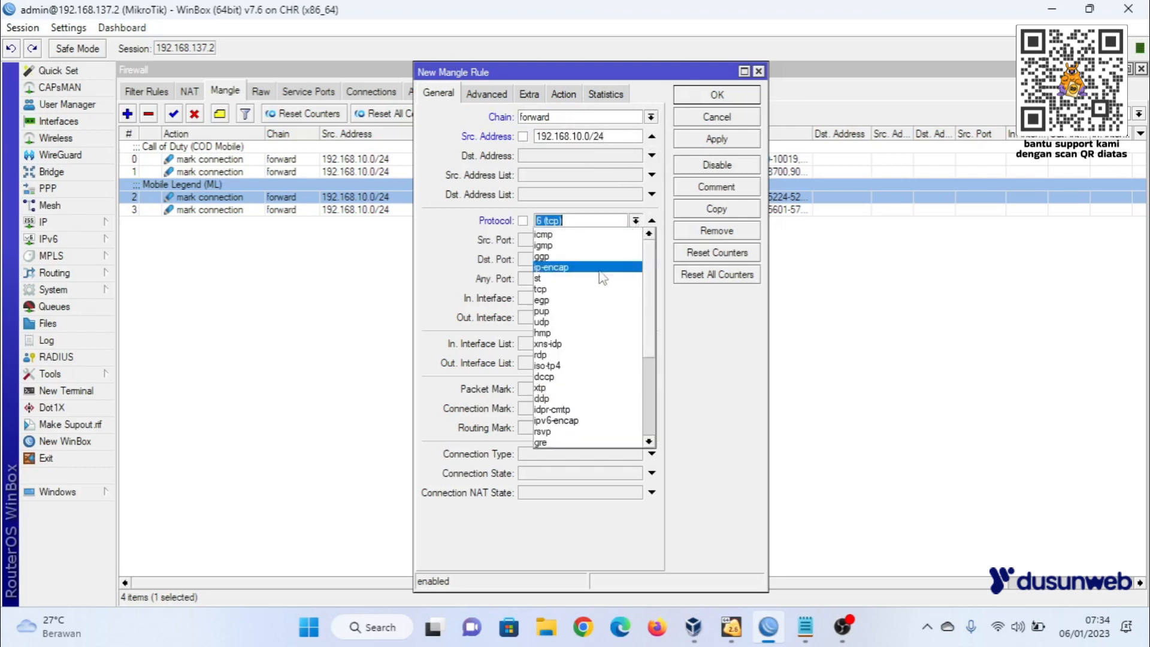
click(557, 322)
Set the destination ports to Mobile Legend's 2702,3702,4001-4009,5000-5221,5224-5241,5243-5287,5289-5352,5354-5509, copied from the Notepad list, and apply the rule.
click(806, 632)
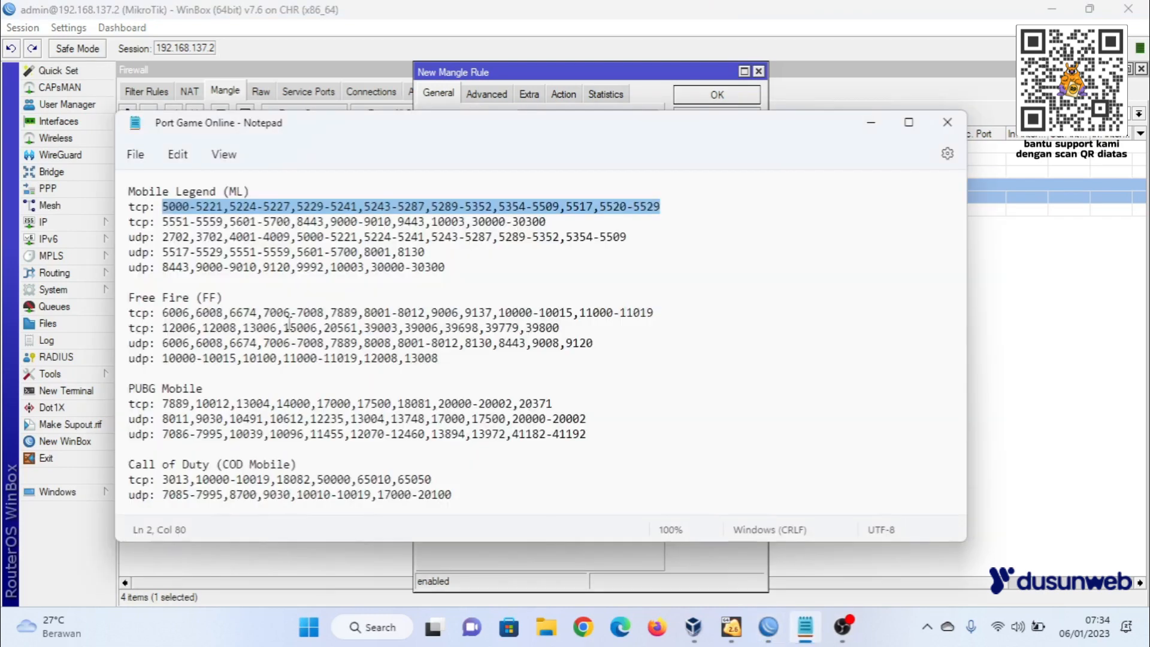
drag(163, 236, 627, 234)
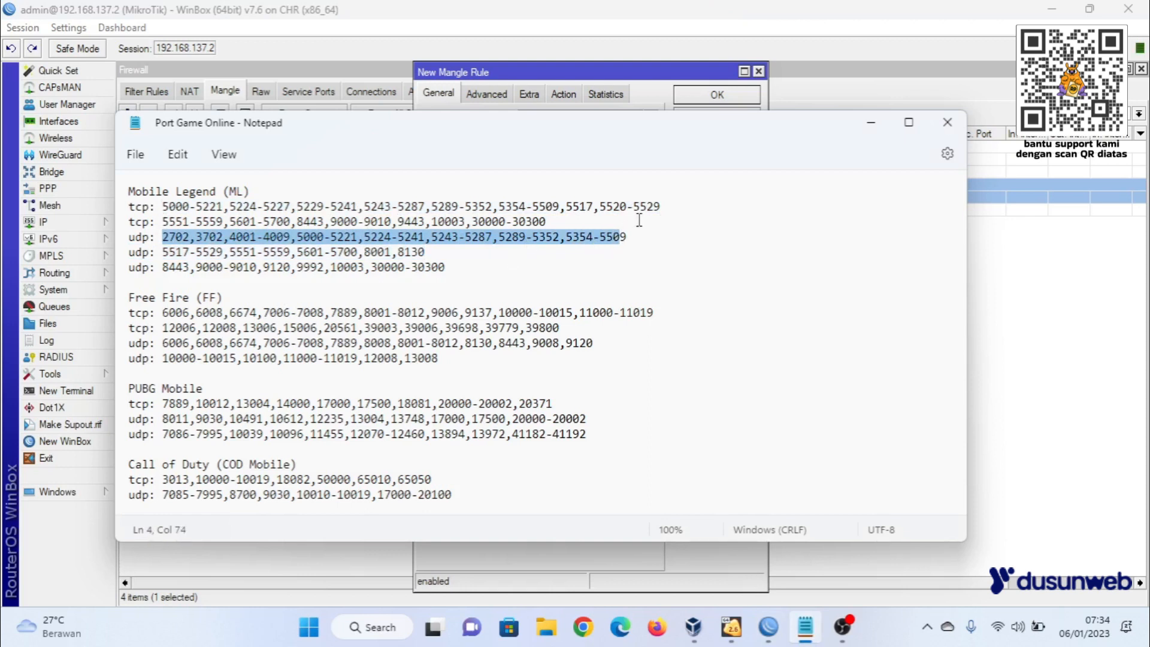
click(634, 237)
shift+click(164, 237)
key(alt+Tab)
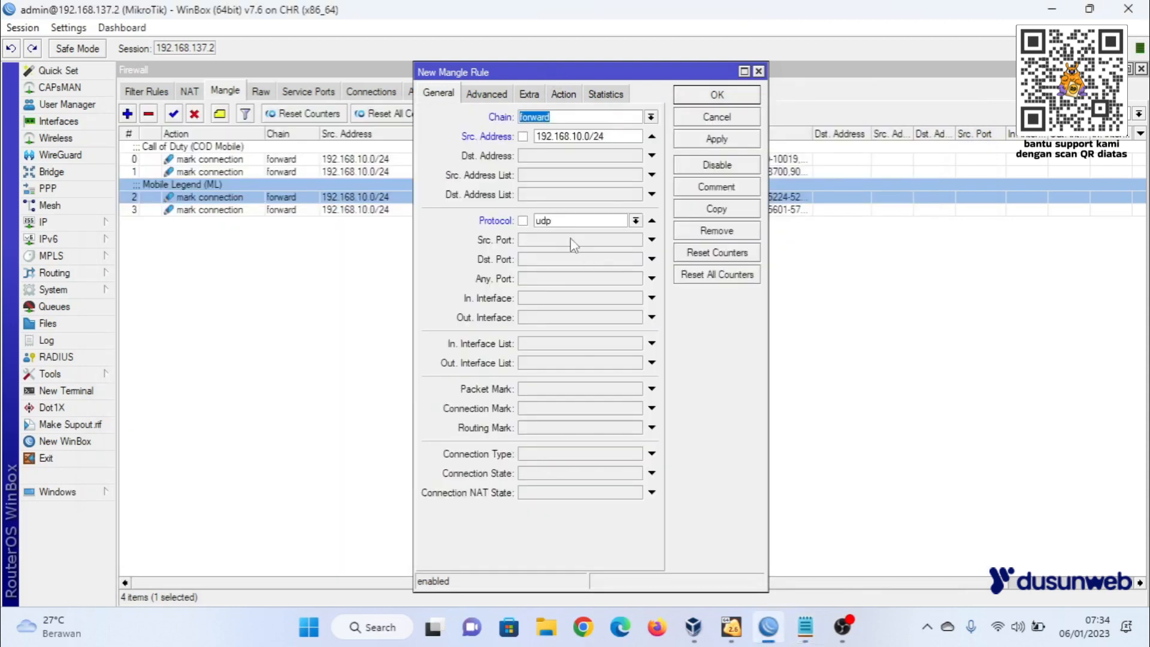
click(545, 259)
key(ctrl+v)
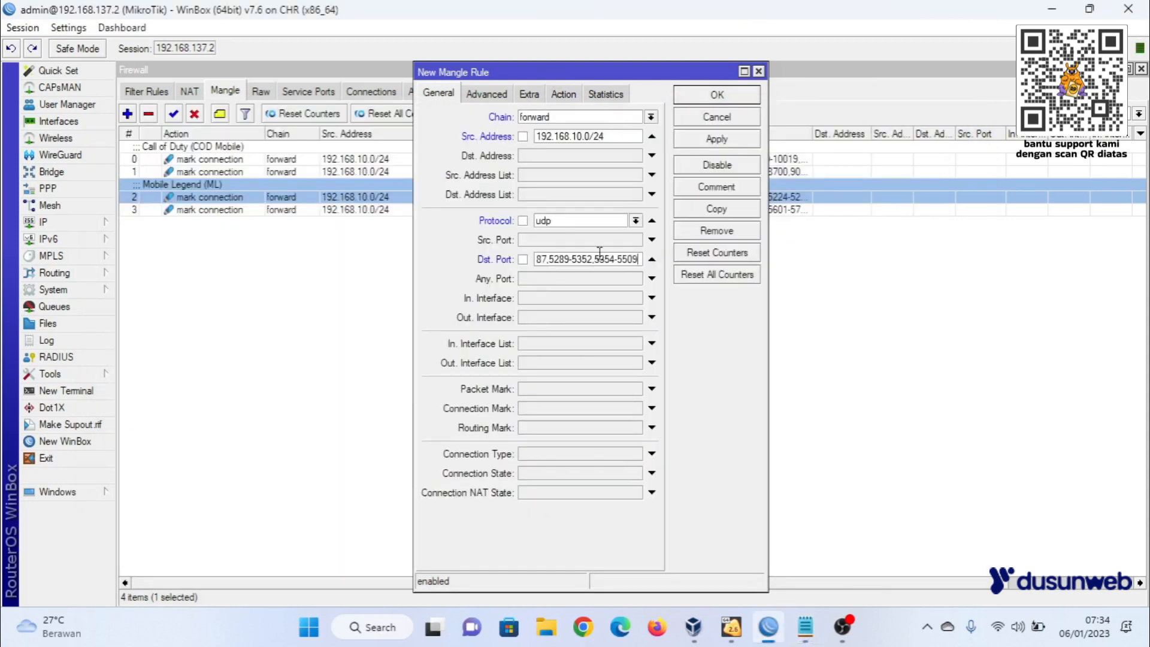
click(742, 142)
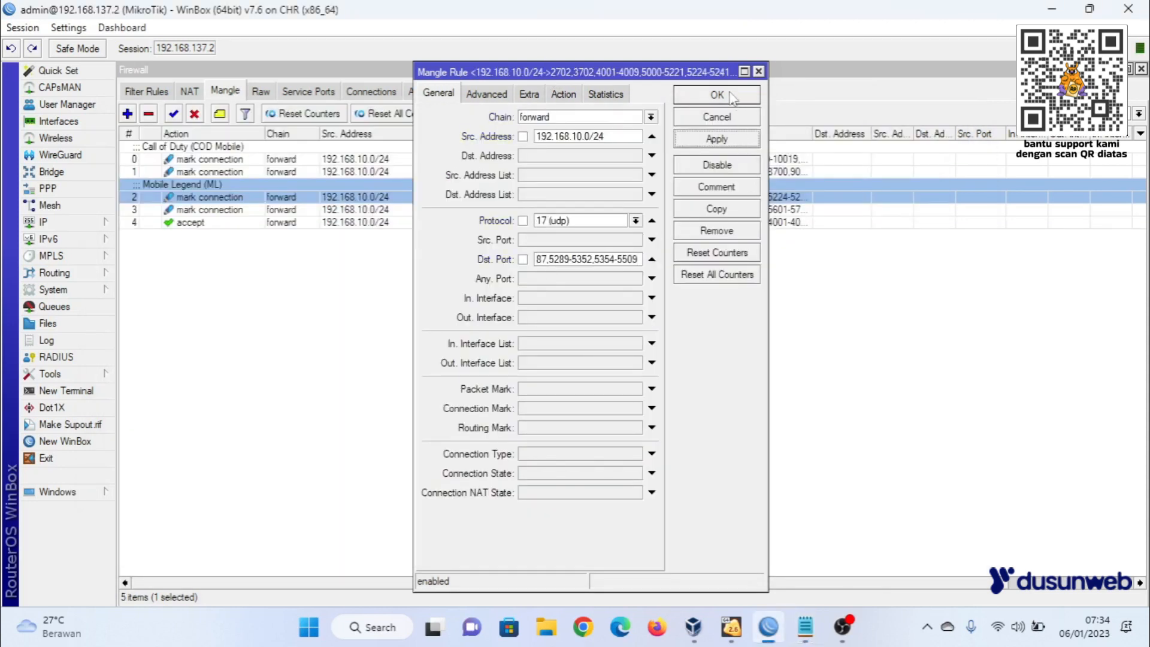
Change the udp rule's action to mark connection with the connection mark koneksi-game, and save the rule.
click(563, 94)
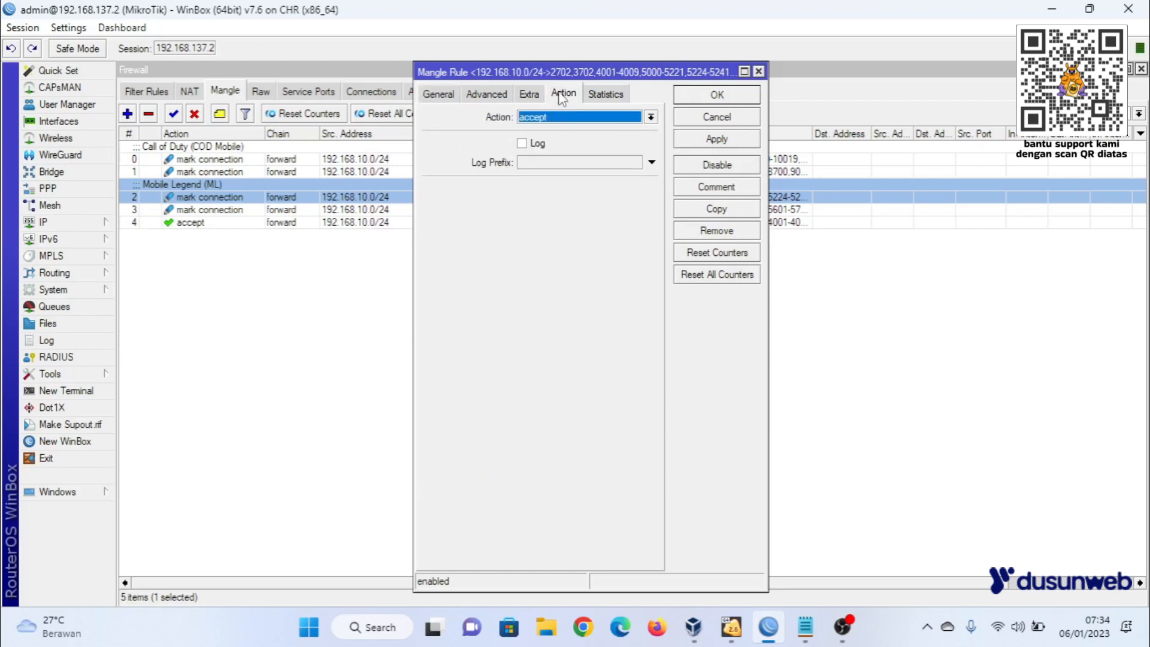
click(543, 118)
click(548, 242)
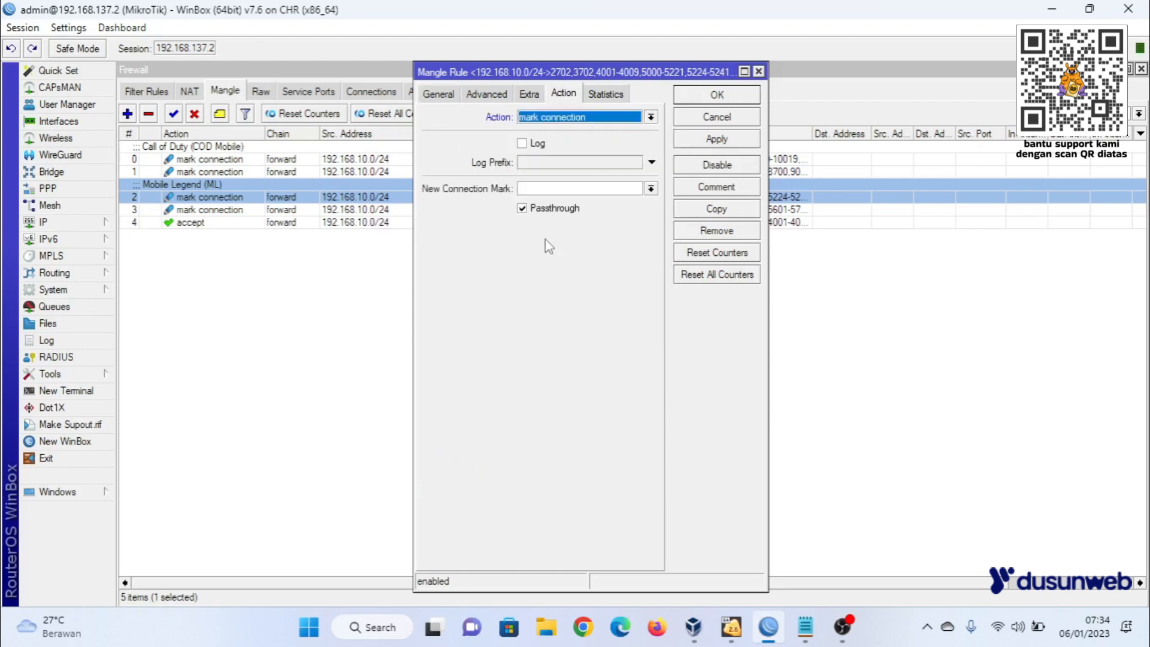
click(650, 188)
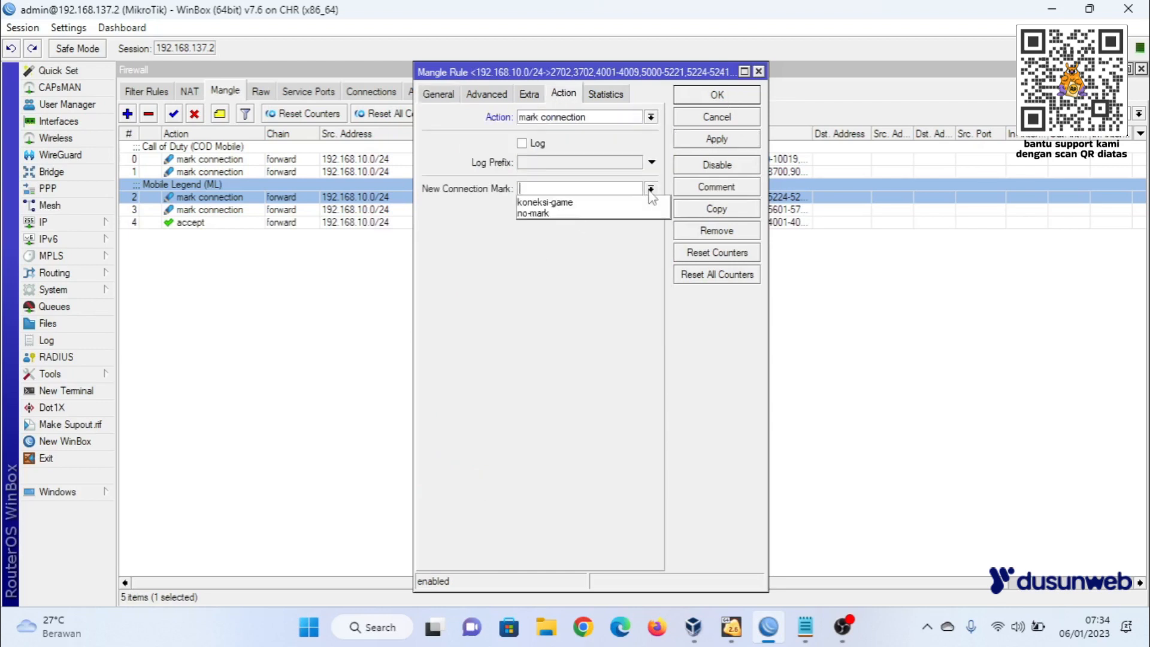
click(602, 198)
click(732, 141)
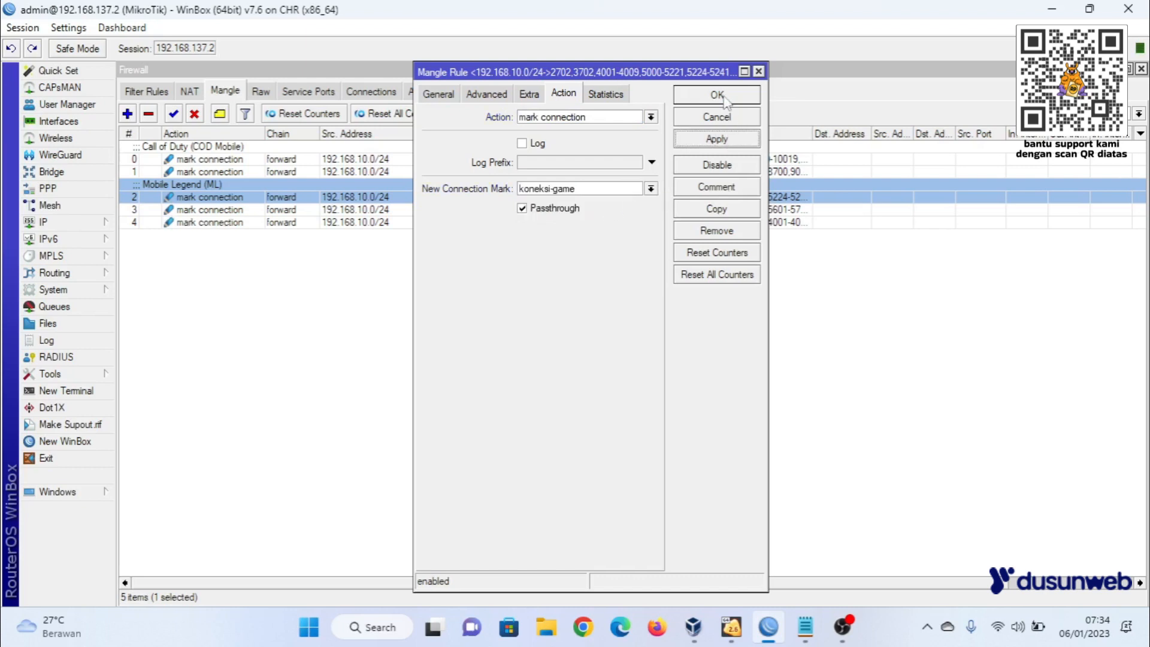
click(717, 96)
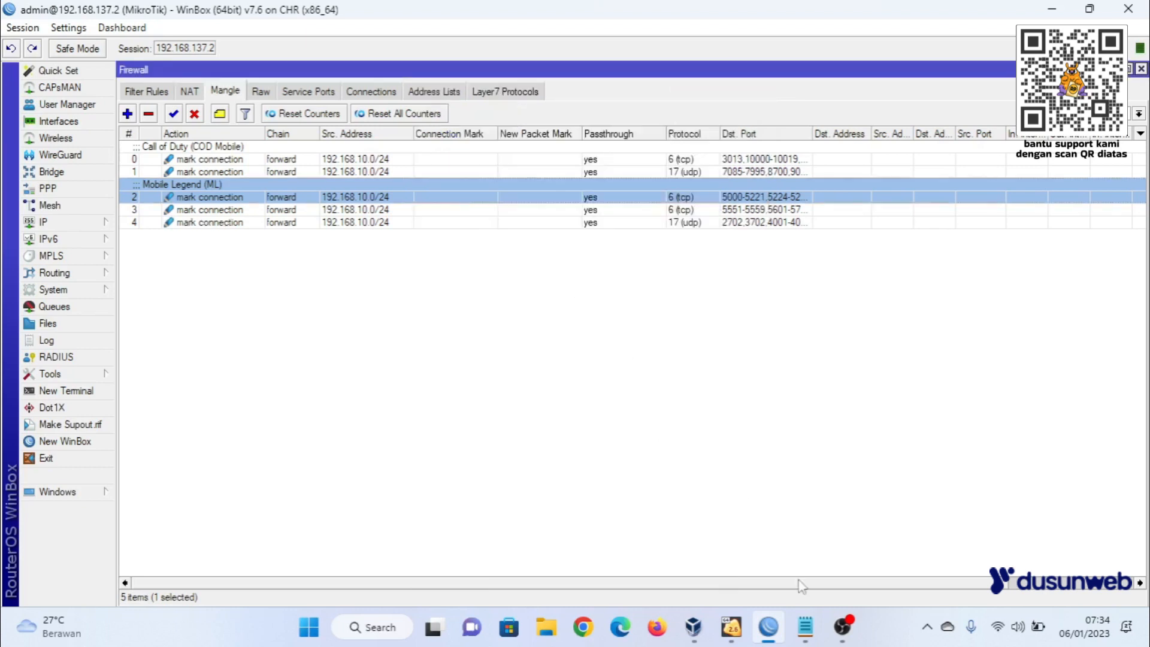
Copy Mobile Legend's second udp port line, 5517-5529,5551-5559,5601-5700,8001,8130, from the Notepad list and return to WinBox.
click(806, 627)
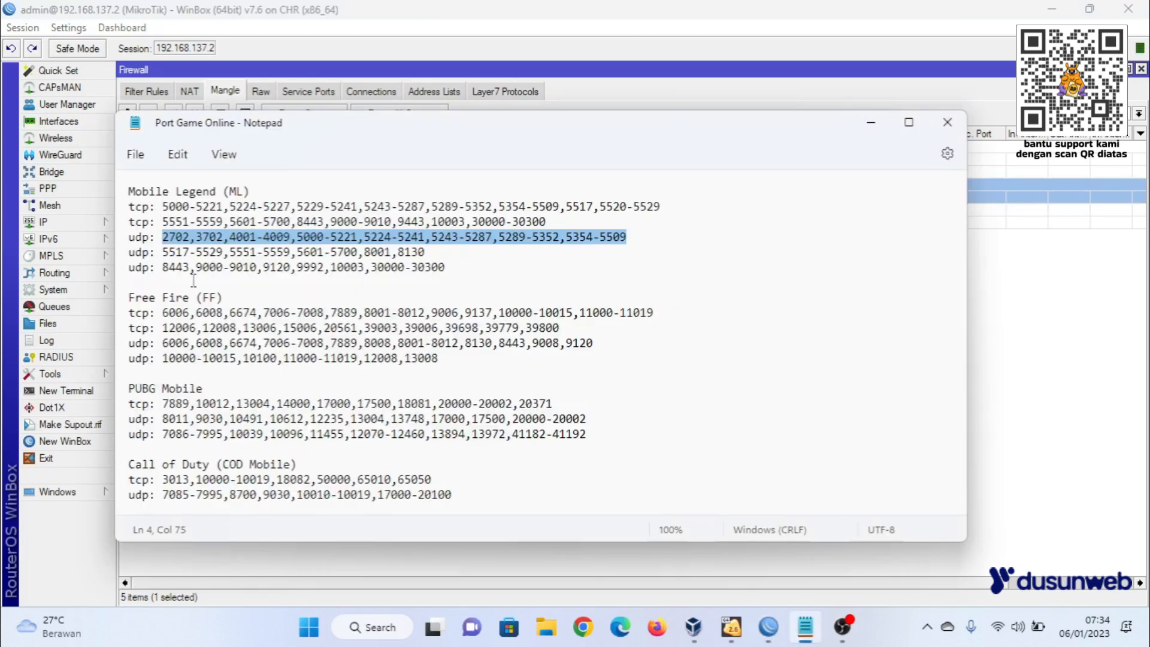
drag(163, 251, 435, 246)
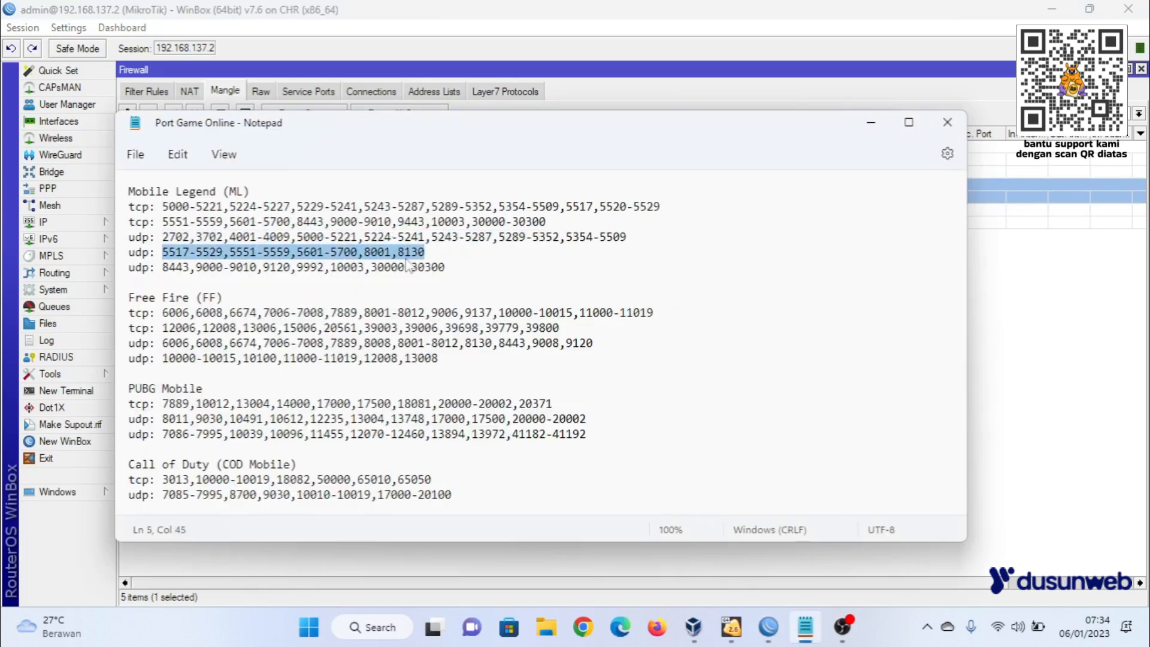
click(500, 38)
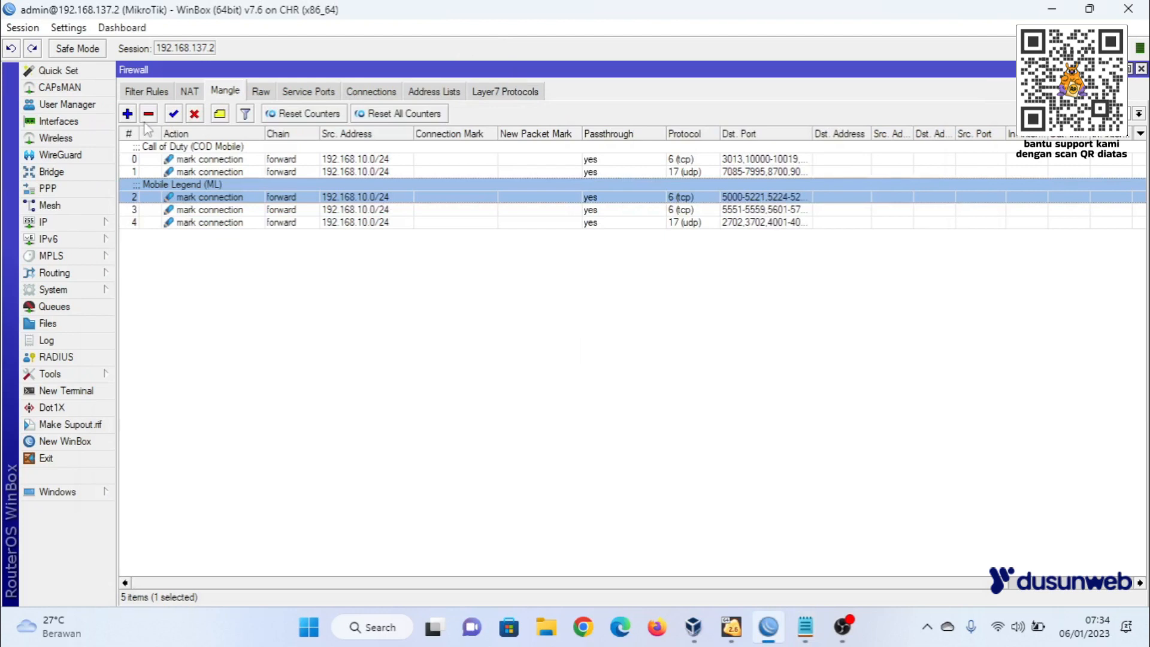
Create a mangle rule with chain forward, source address 192.168.10.0/24, protocol udp and the copied destination ports 5517-5529,5551-5559,5601-5700,8001,8130.
click(128, 115)
click(439, 94)
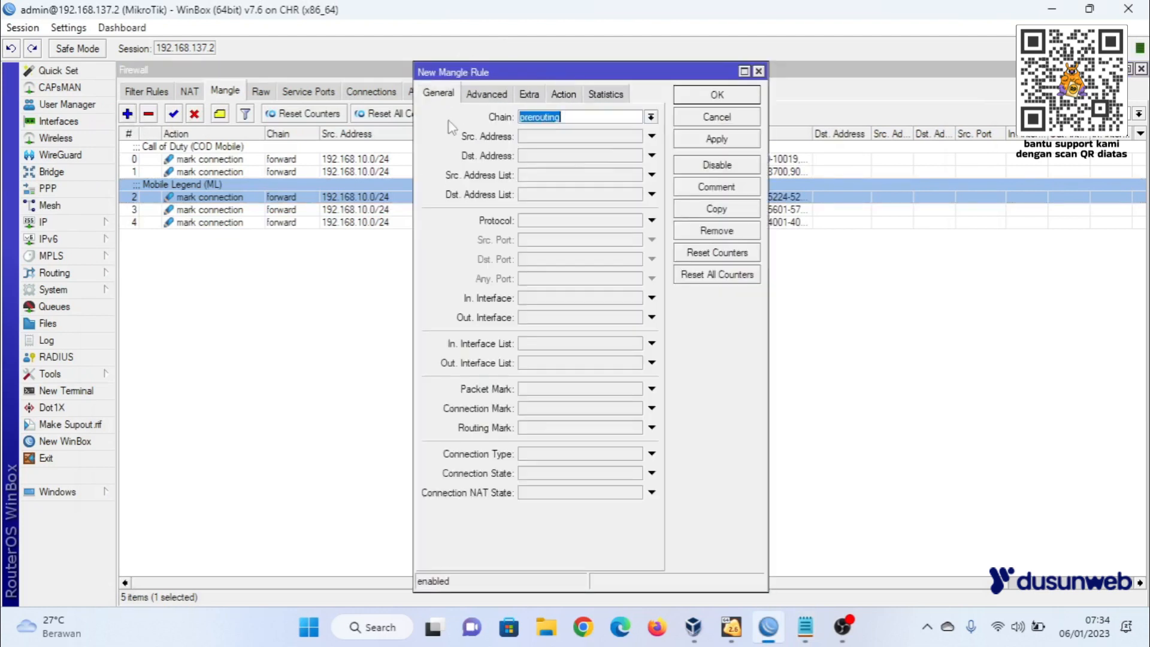
click(650, 117)
click(568, 128)
click(612, 137)
text(192.168.10.0/24)
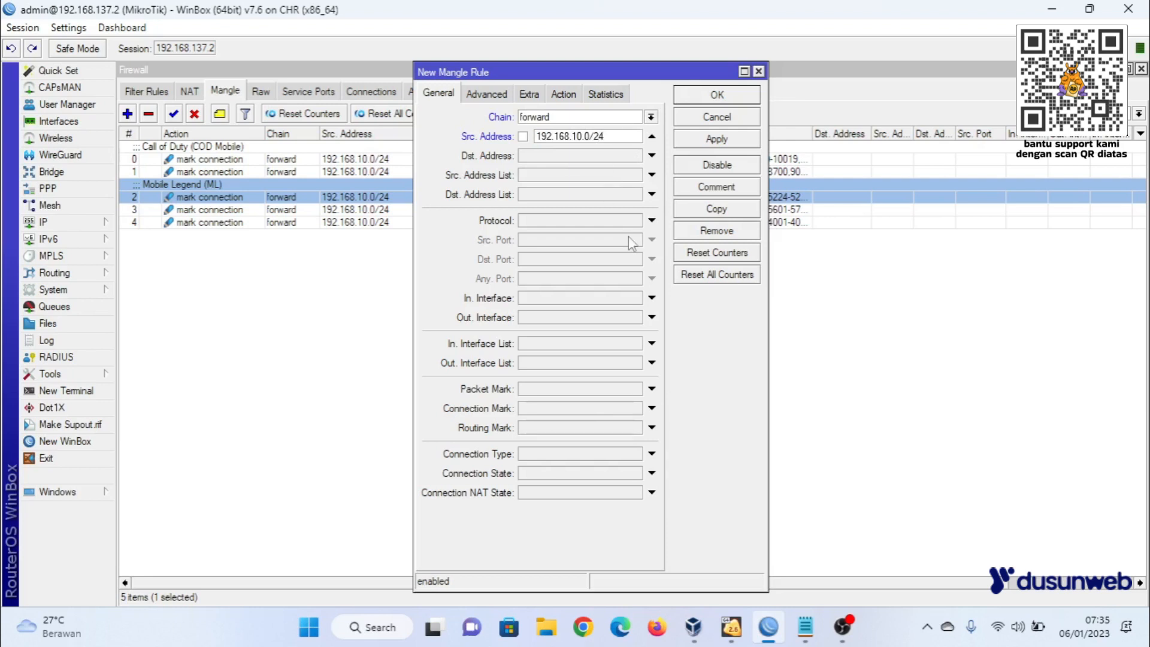
click(652, 220)
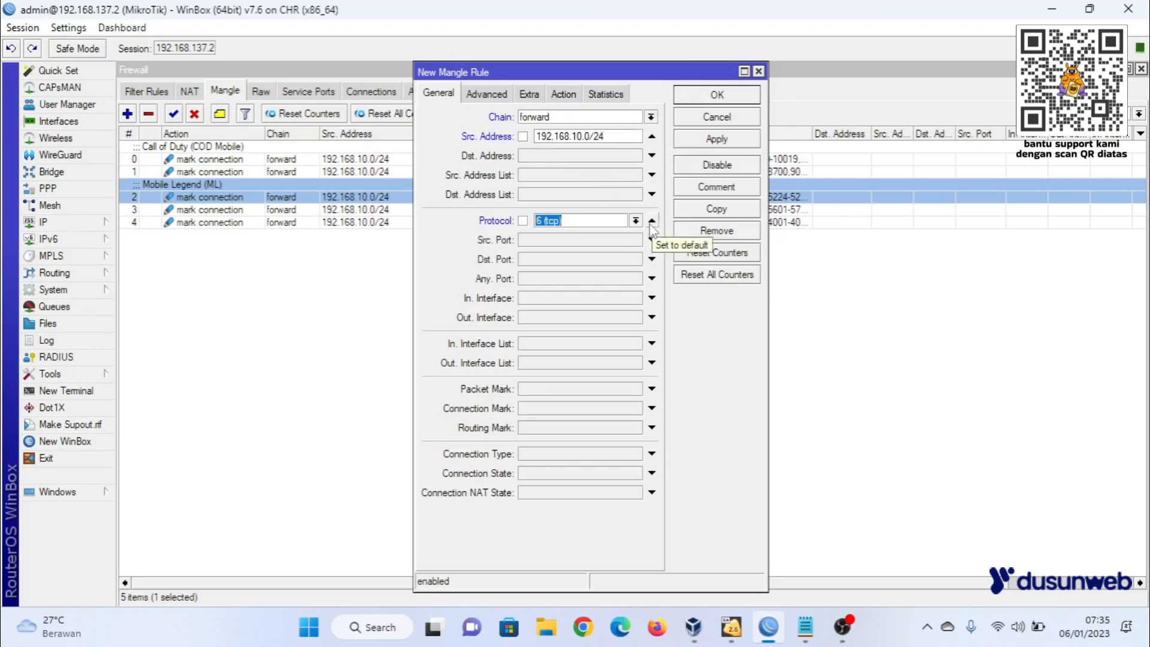
click(635, 221)
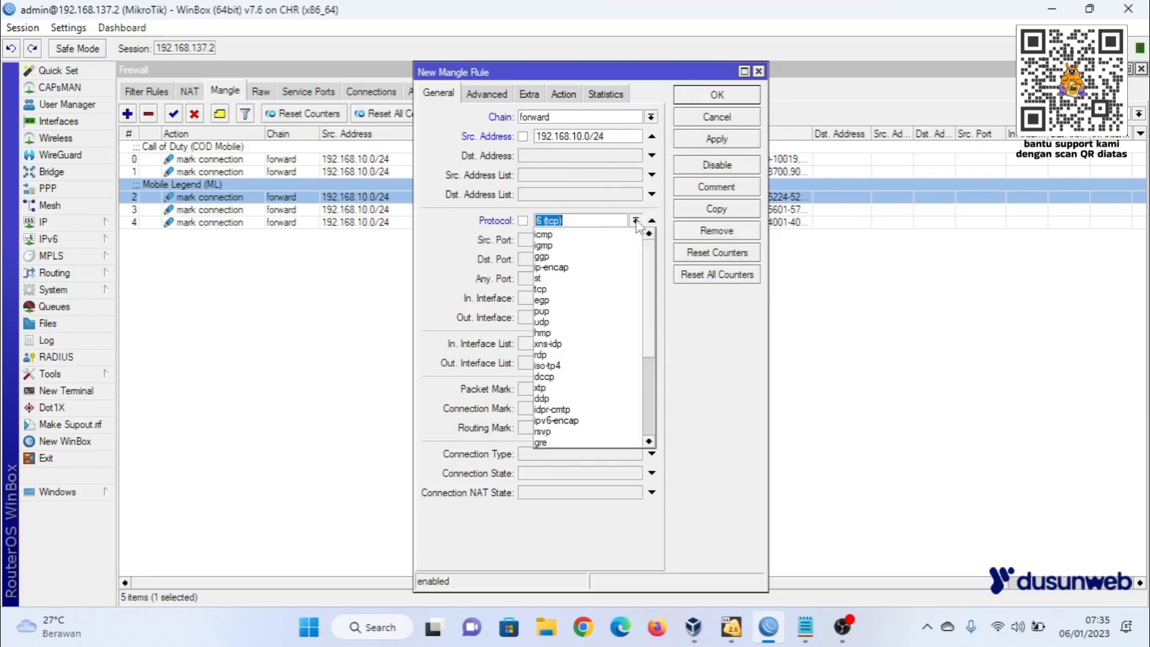
click(542, 322)
click(549, 262)
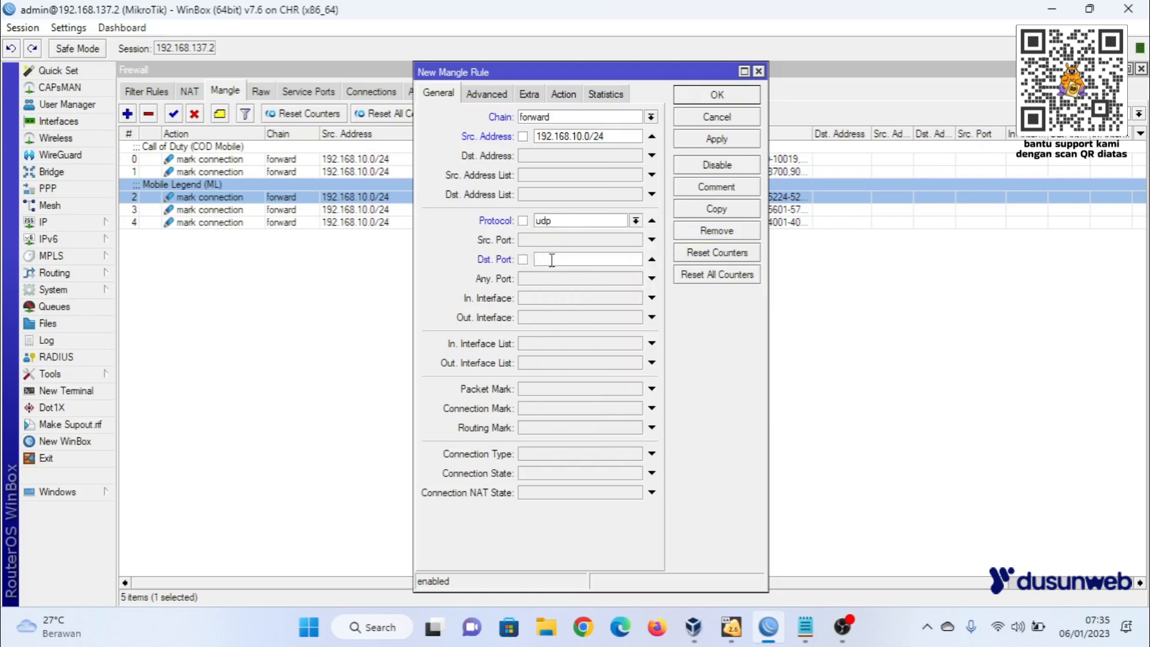
text(59,5601-5700,8001,8130)
Set the new udp rule's action to mark connection with the connection mark koneksi-game, and save the rule.
click(566, 96)
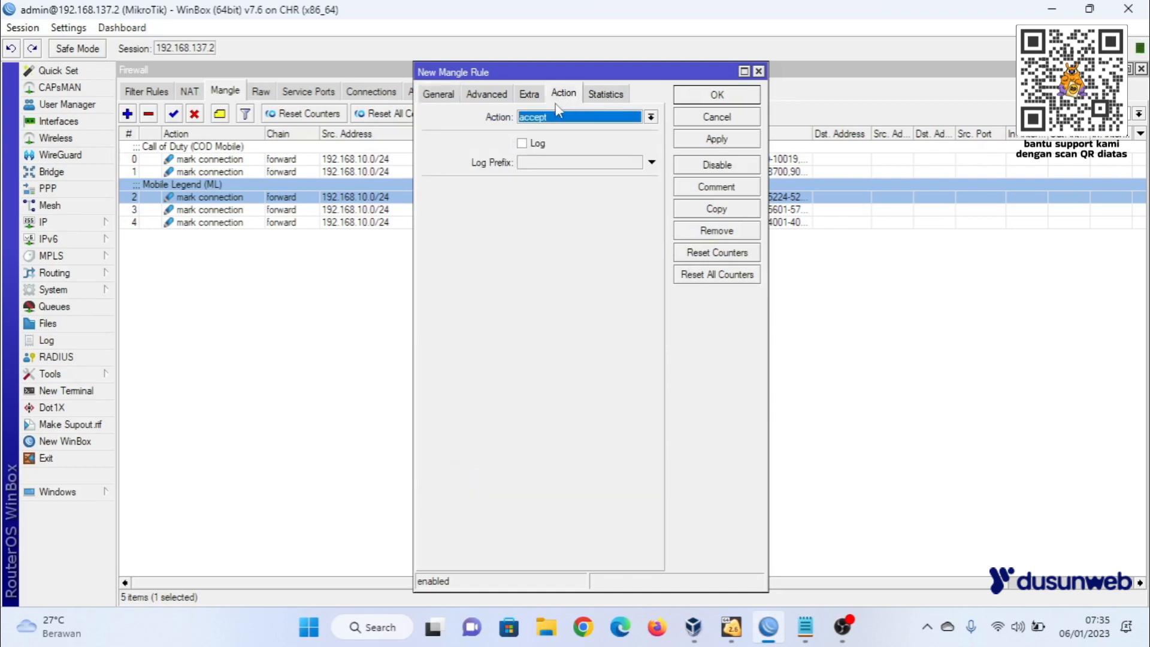
click(650, 117)
click(565, 216)
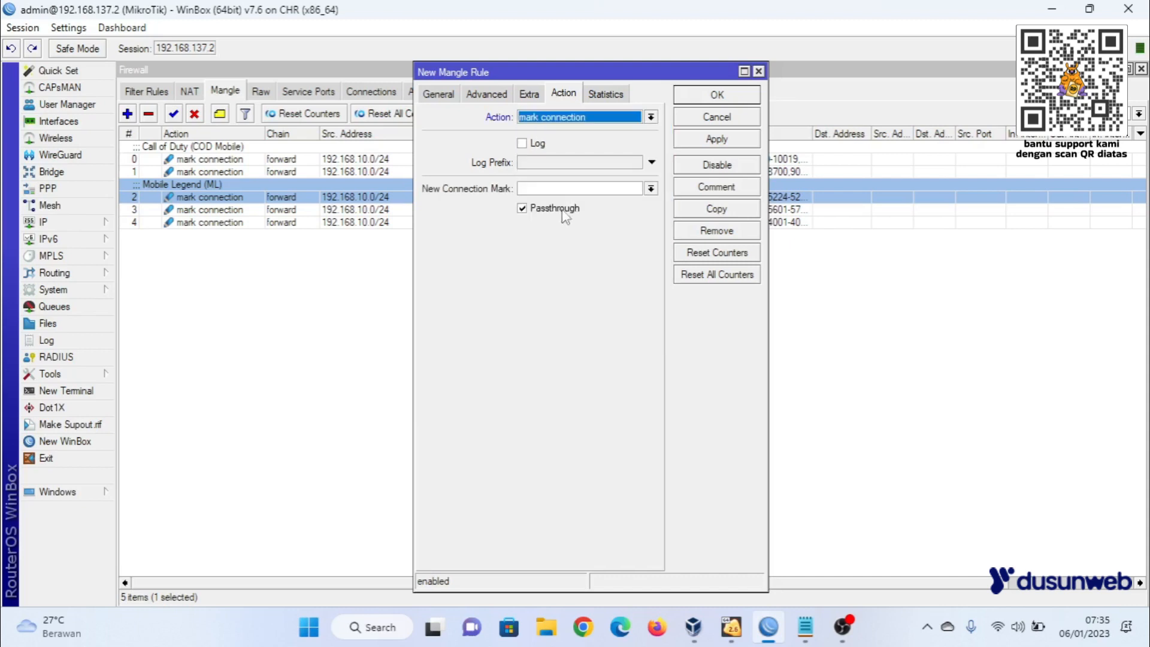
click(650, 189)
click(606, 204)
click(746, 140)
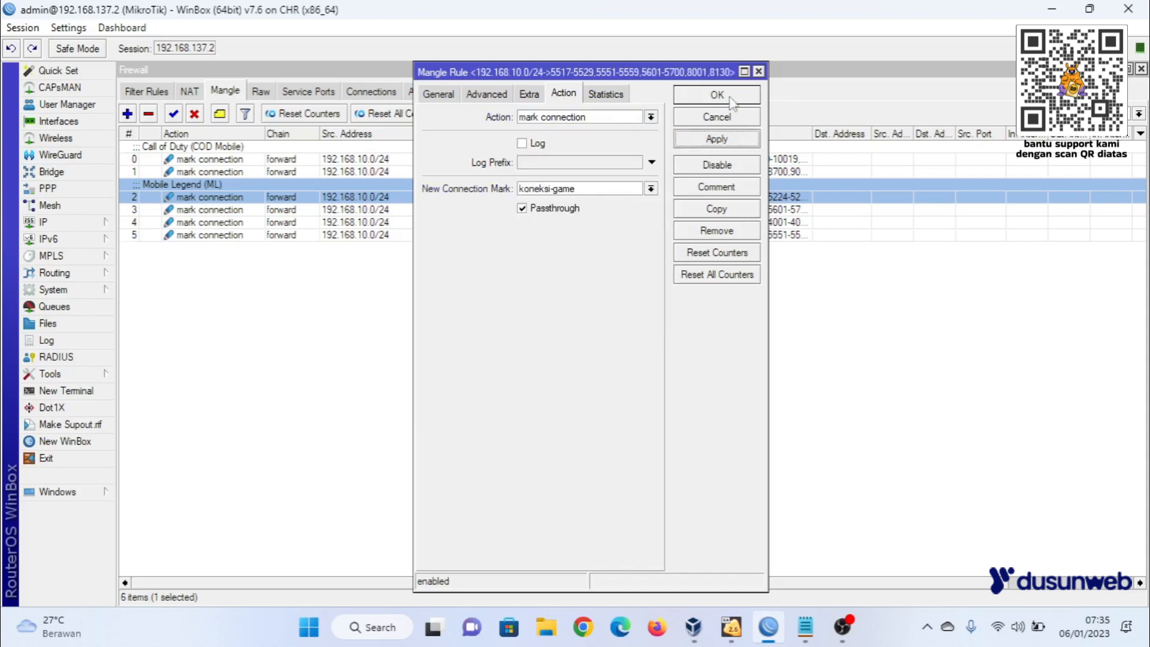
click(736, 96)
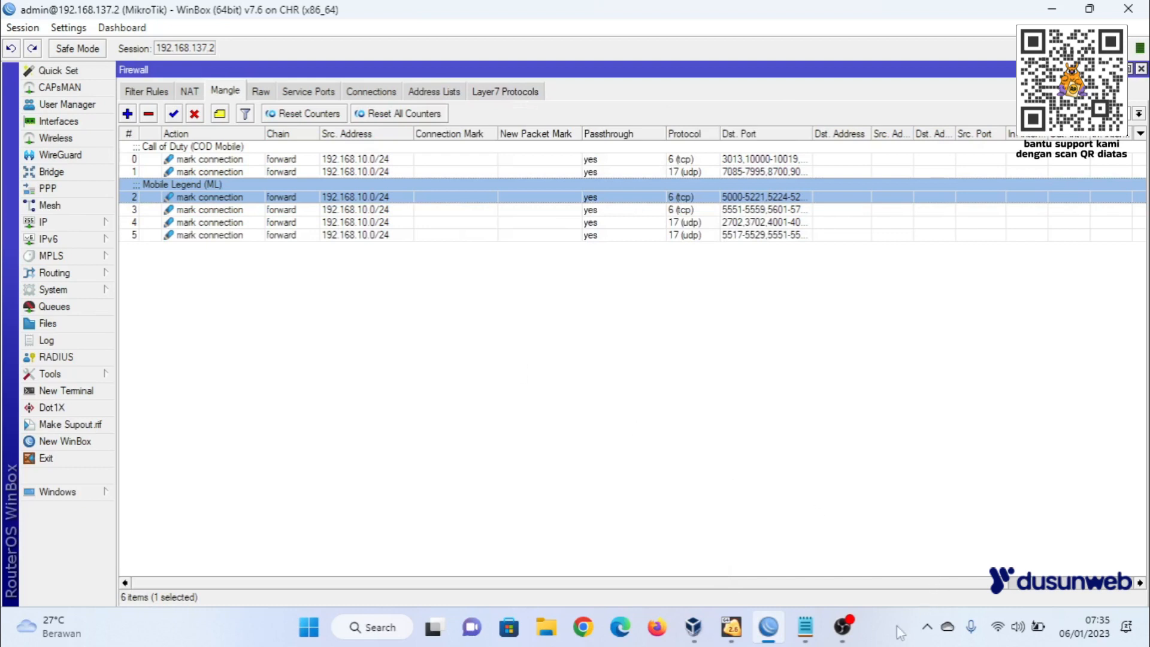
click(805, 627)
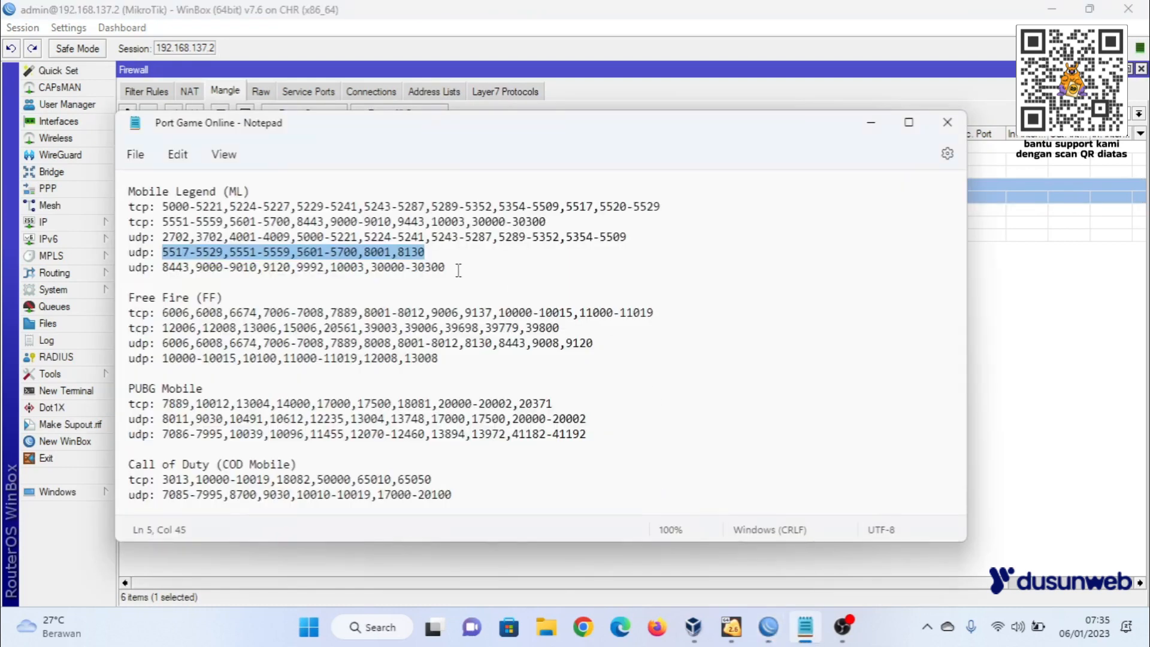
drag(448, 266, 163, 268)
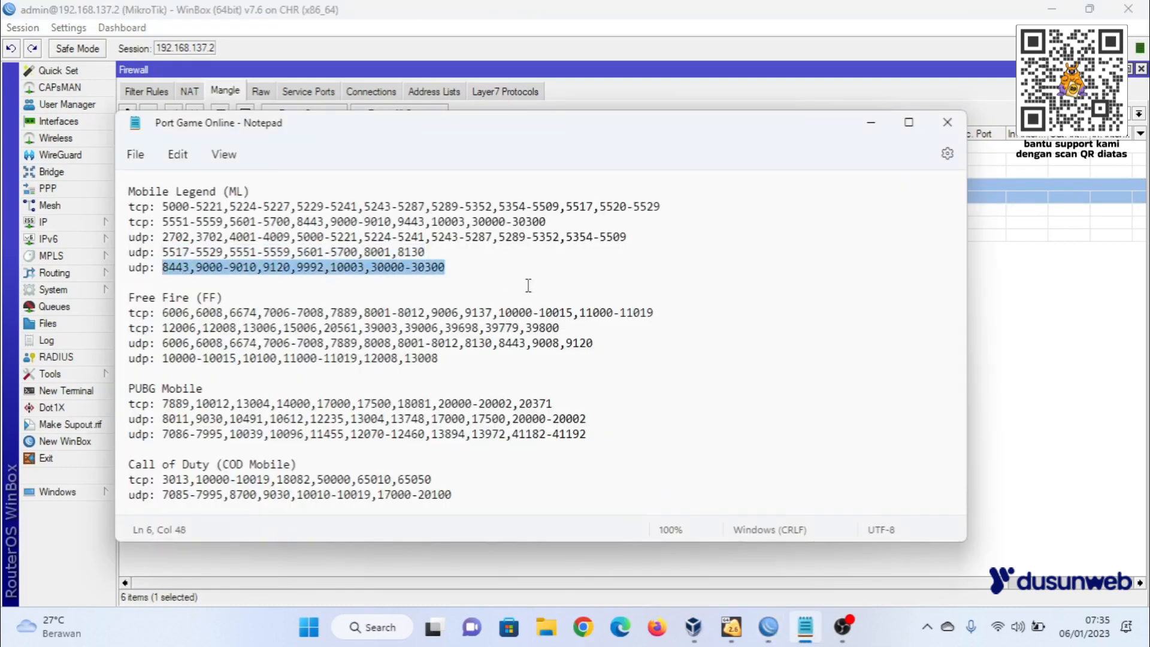
click(1048, 386)
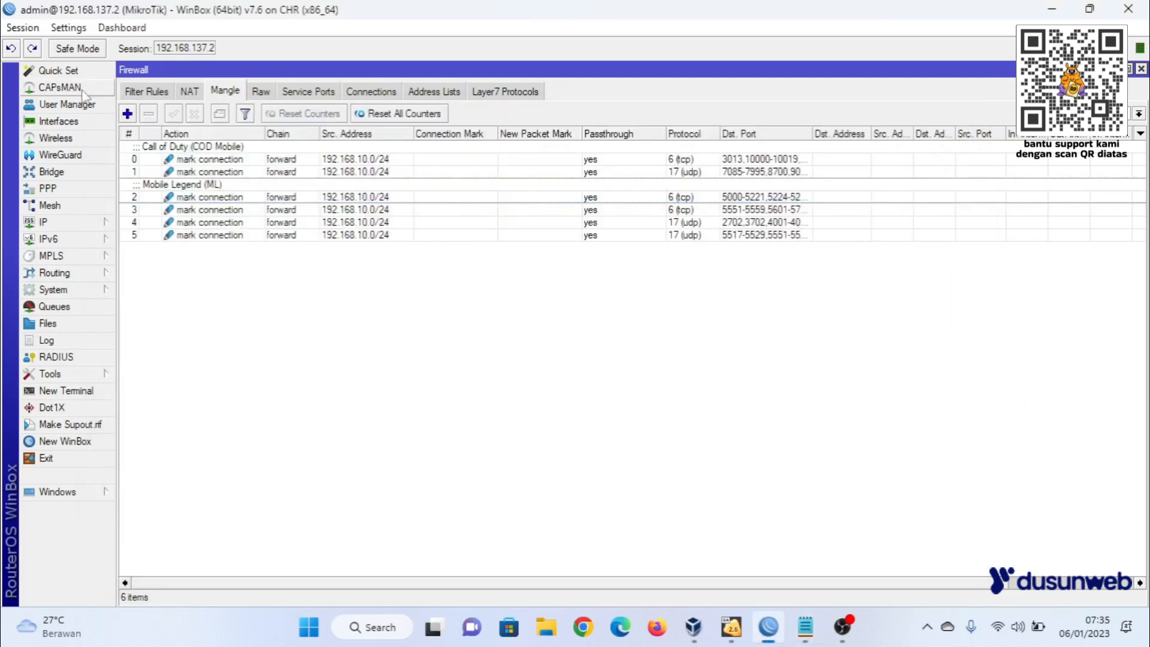
click(127, 113)
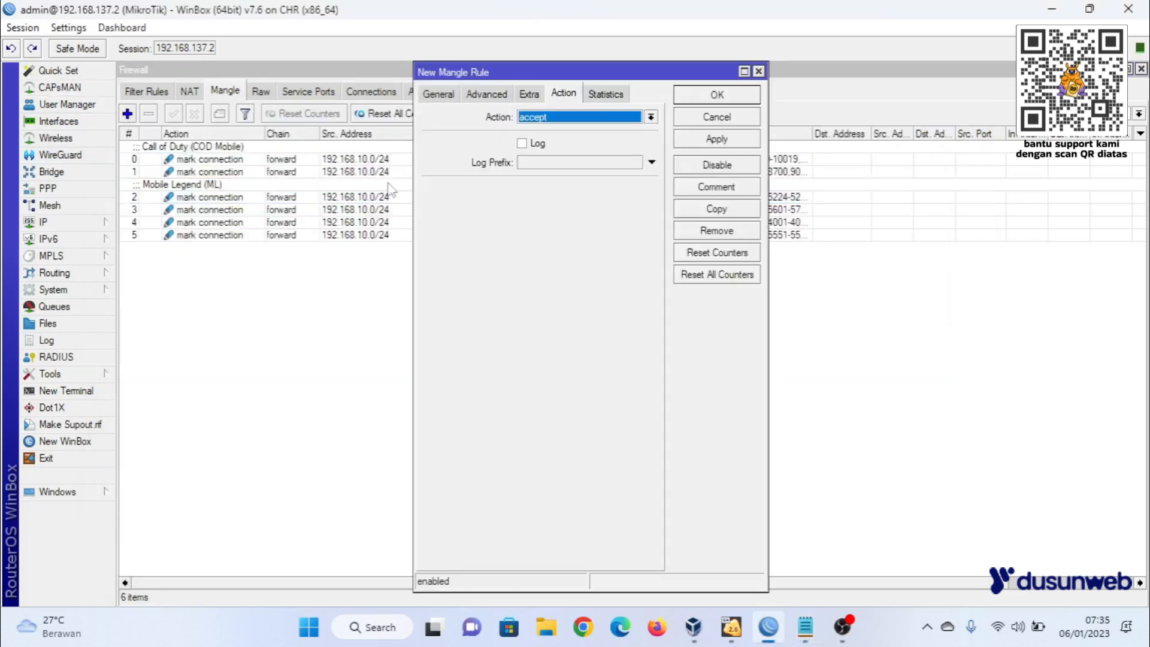
click(431, 95)
click(651, 117)
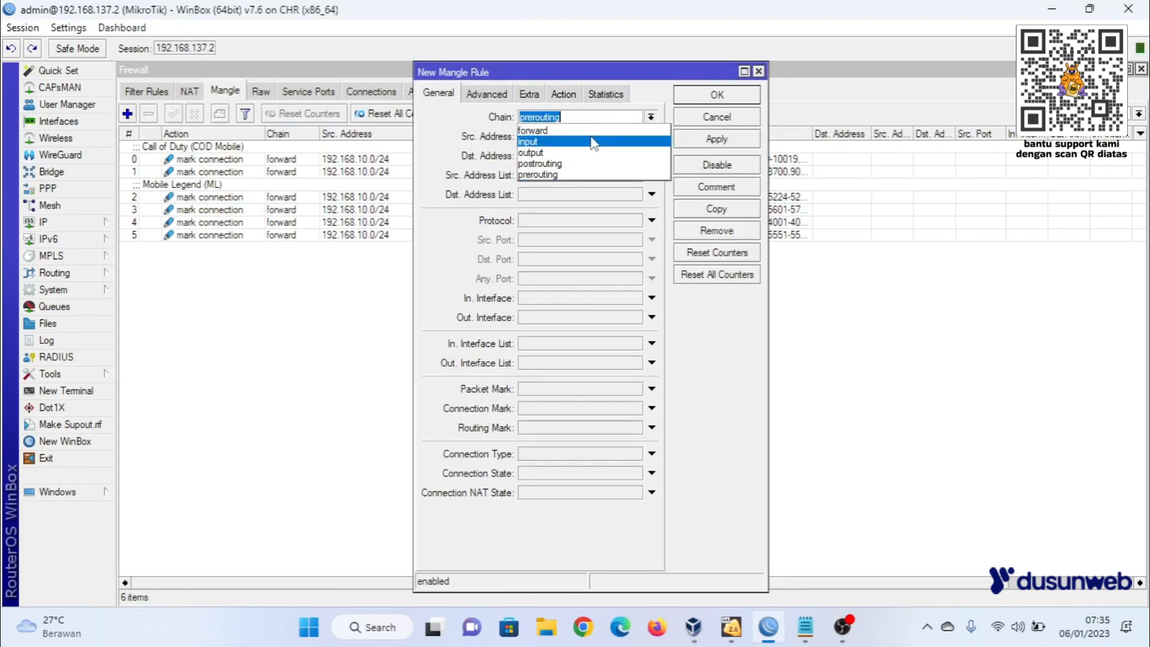
click(561, 132)
click(629, 139)
text(192.168.1)
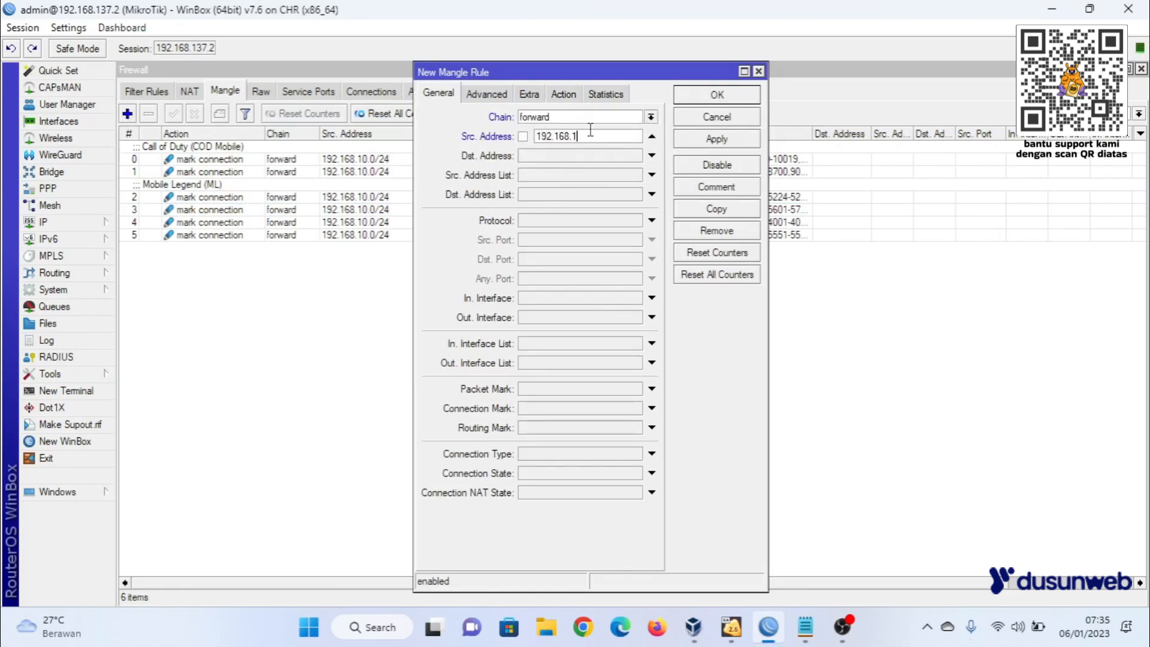
text(0.0/24)
click(651, 221)
click(635, 220)
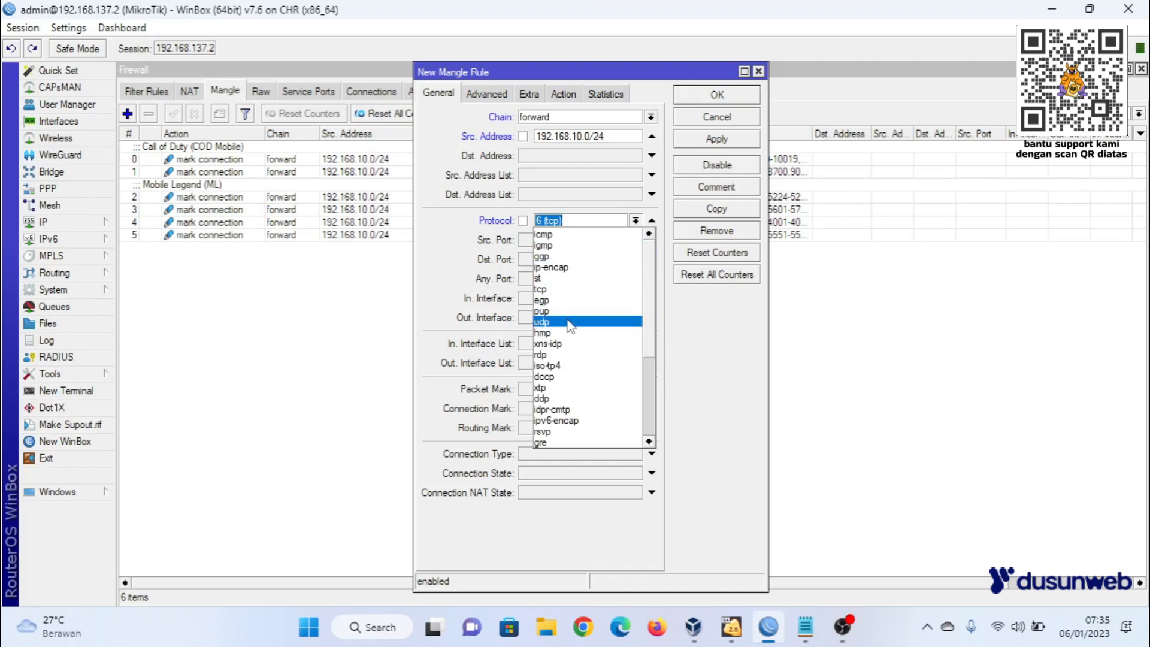
click(569, 324)
click(548, 261)
key(ctrl+v)
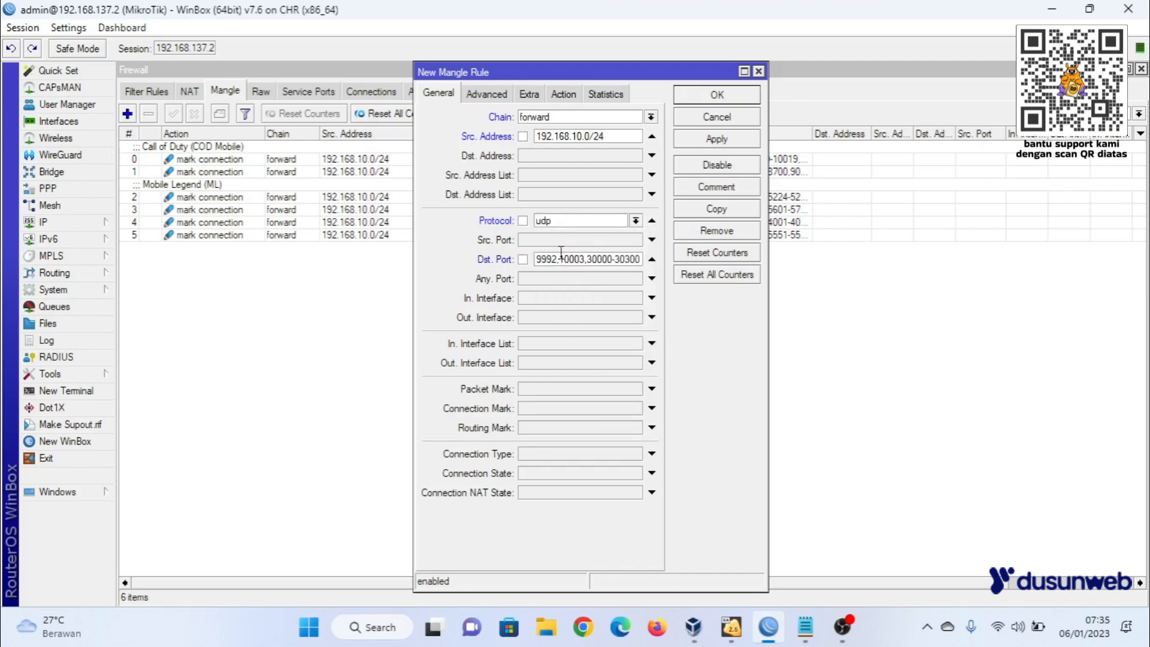
Set the last Mobile Legend udp rule's action to mark connection with the connection mark koneksi-game, and save it.
click(562, 94)
click(560, 118)
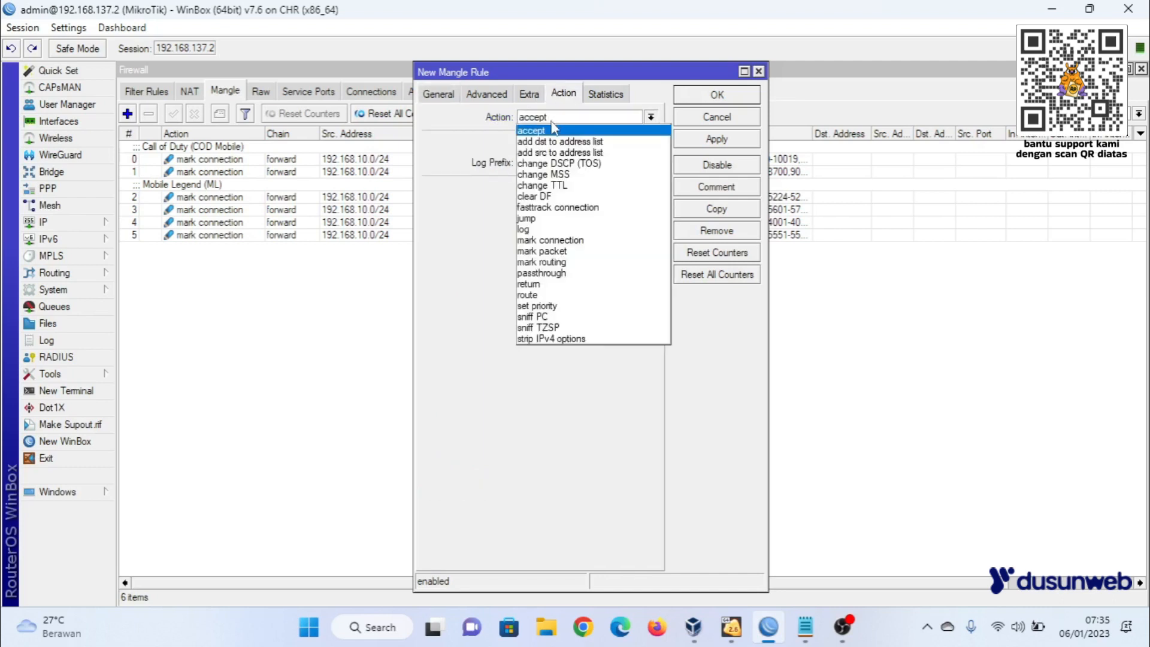
click(550, 240)
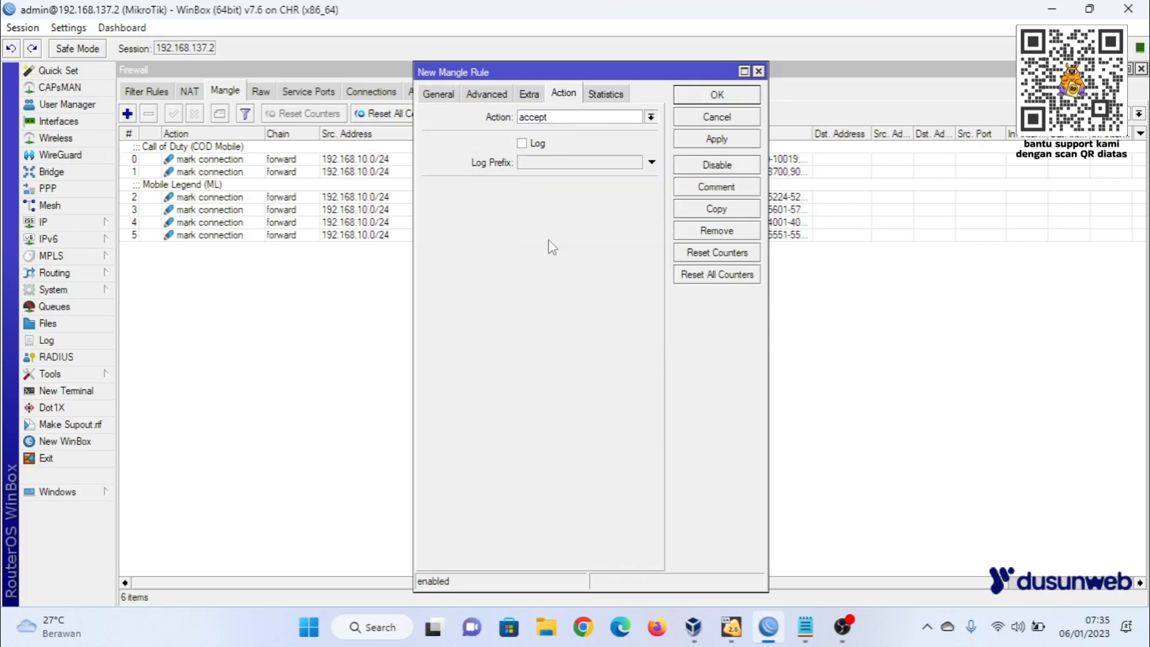
click(650, 189)
click(576, 200)
click(729, 140)
click(720, 98)
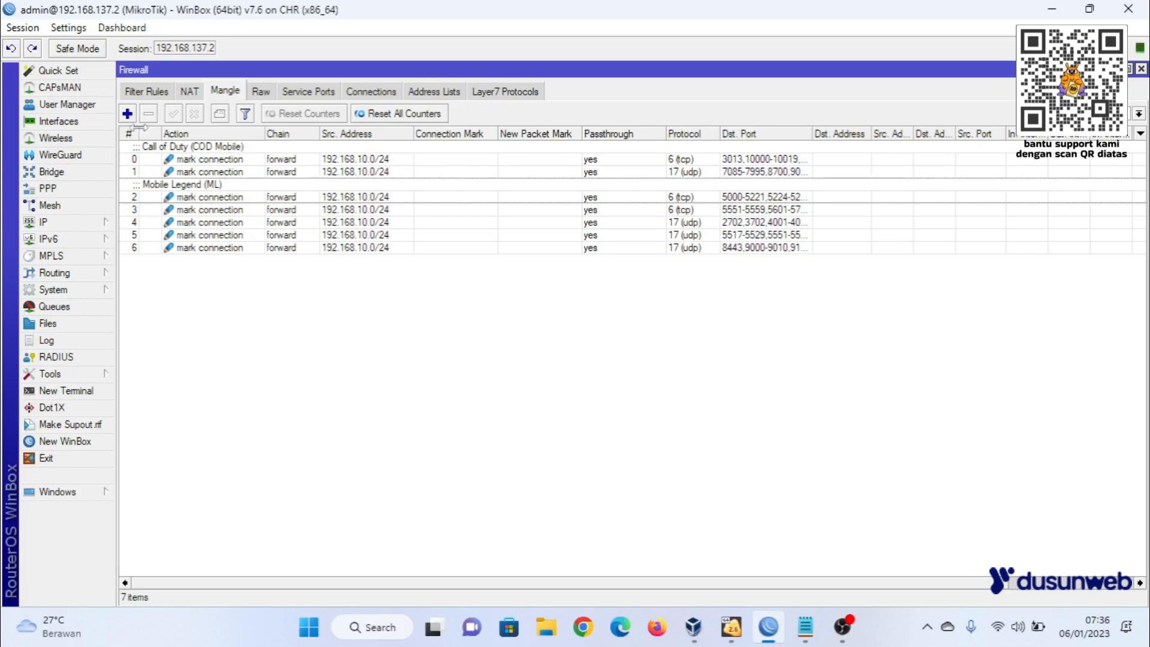
Review the Call of Duty and Mobile Legend mark-connection rules in the mangle list.
click(209, 160)
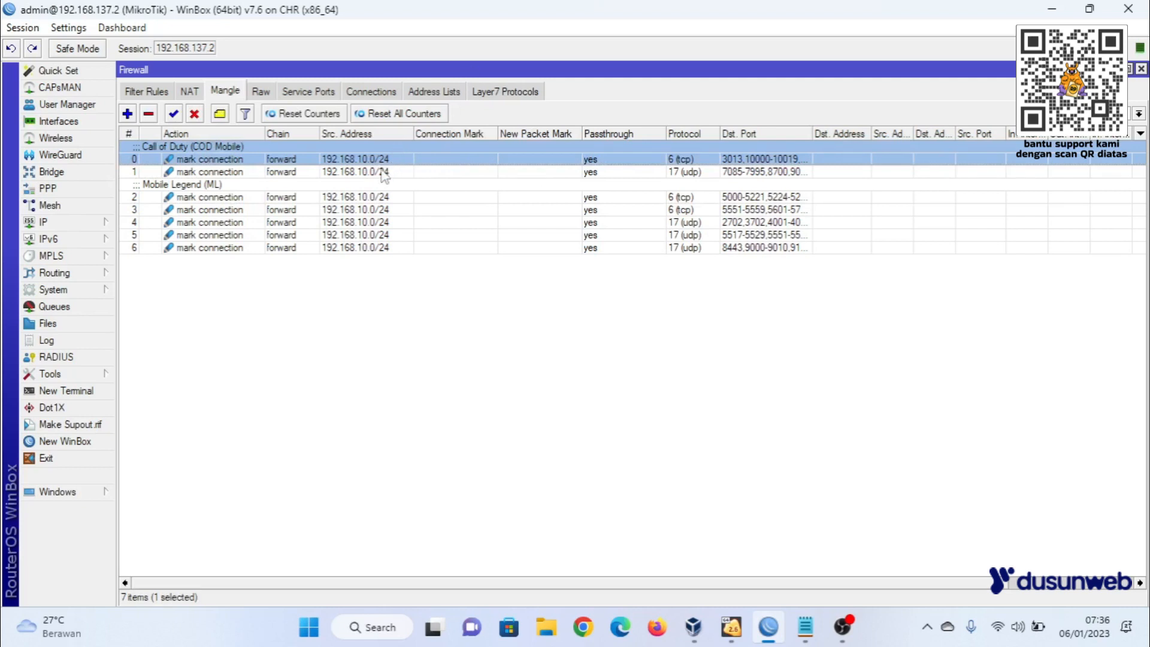
click(377, 199)
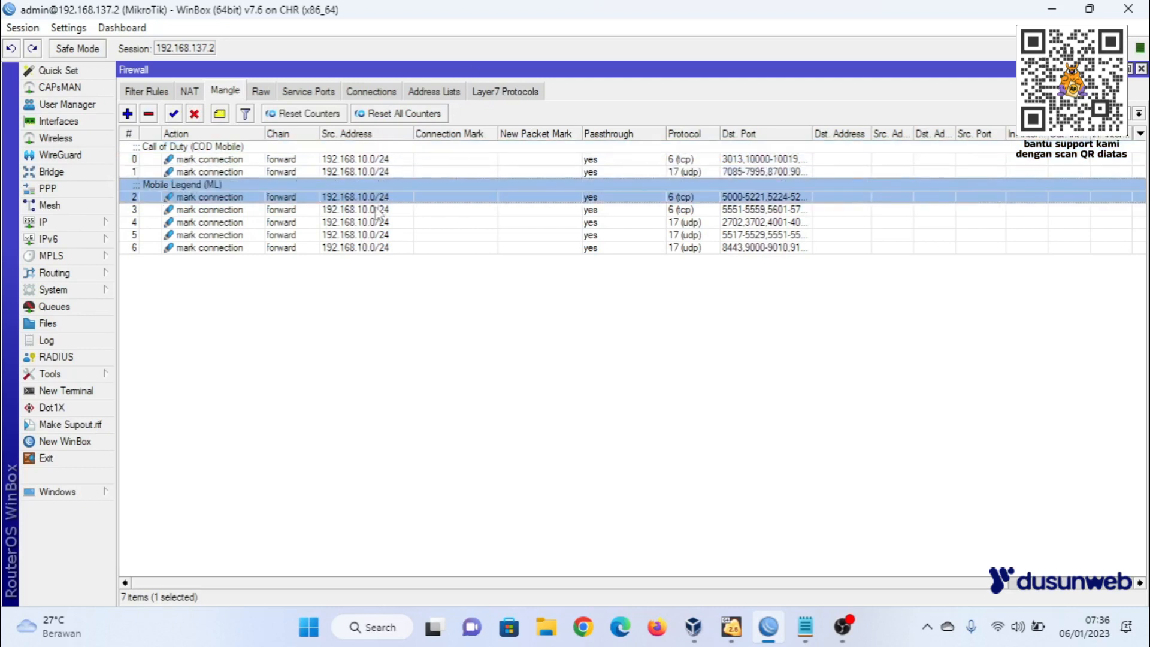
click(377, 210)
click(376, 222)
click(375, 234)
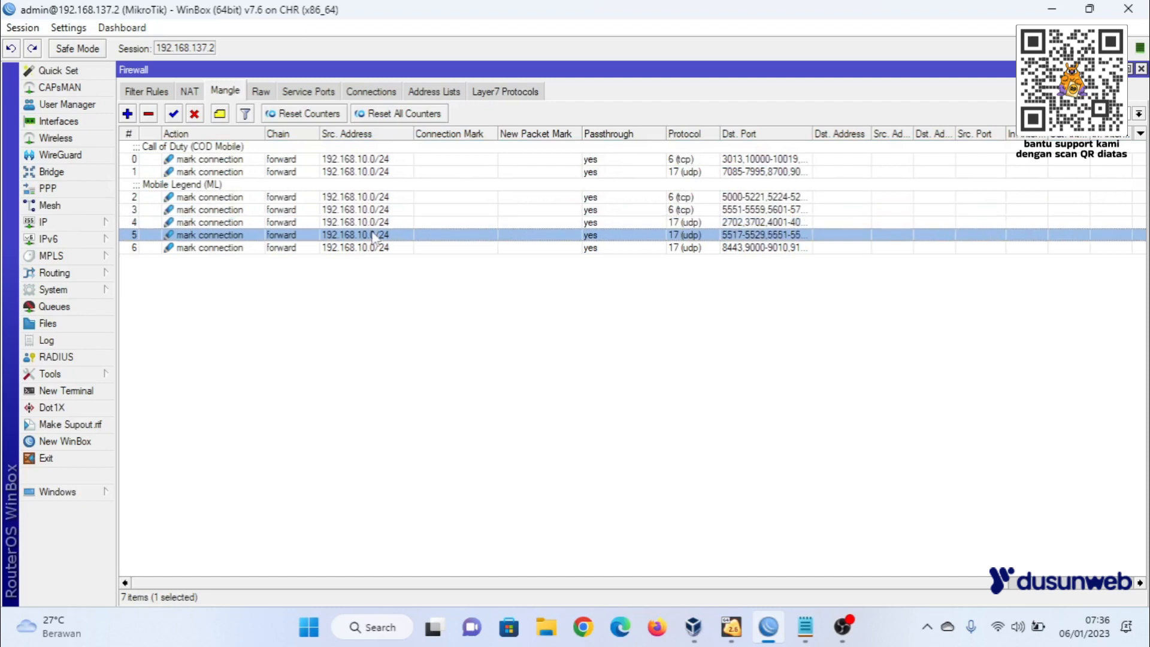
click(371, 249)
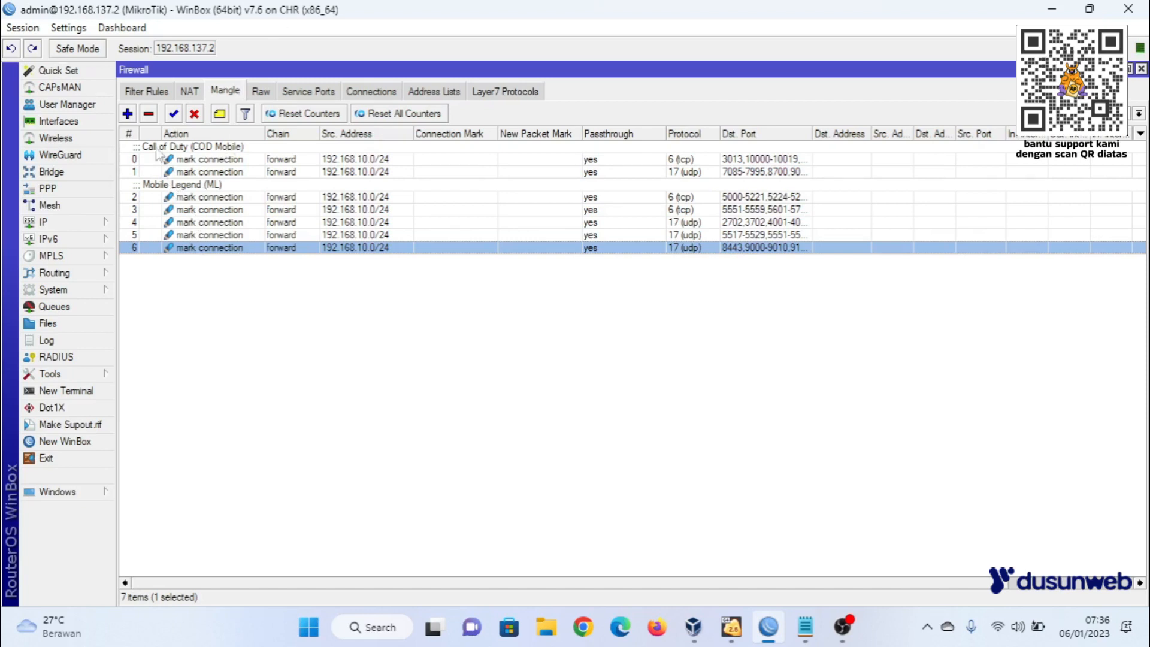
Start a new mangle rule with chain forward that matches the connection mark koneksi-game.
click(127, 114)
click(448, 96)
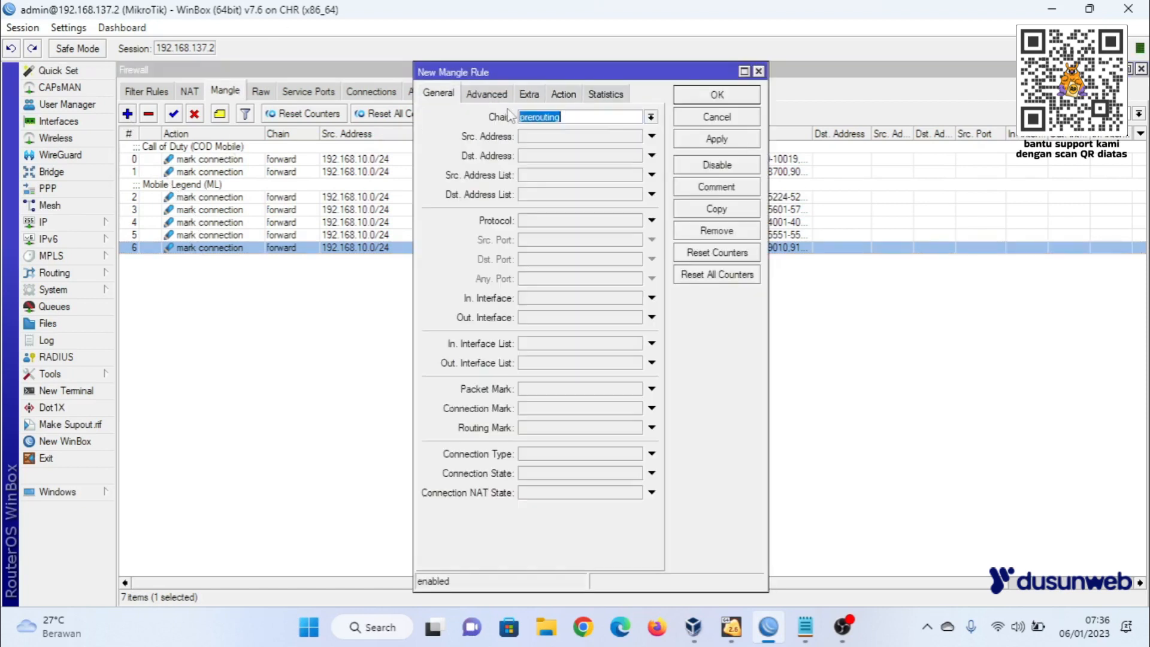
click(651, 117)
click(587, 128)
click(652, 408)
click(636, 407)
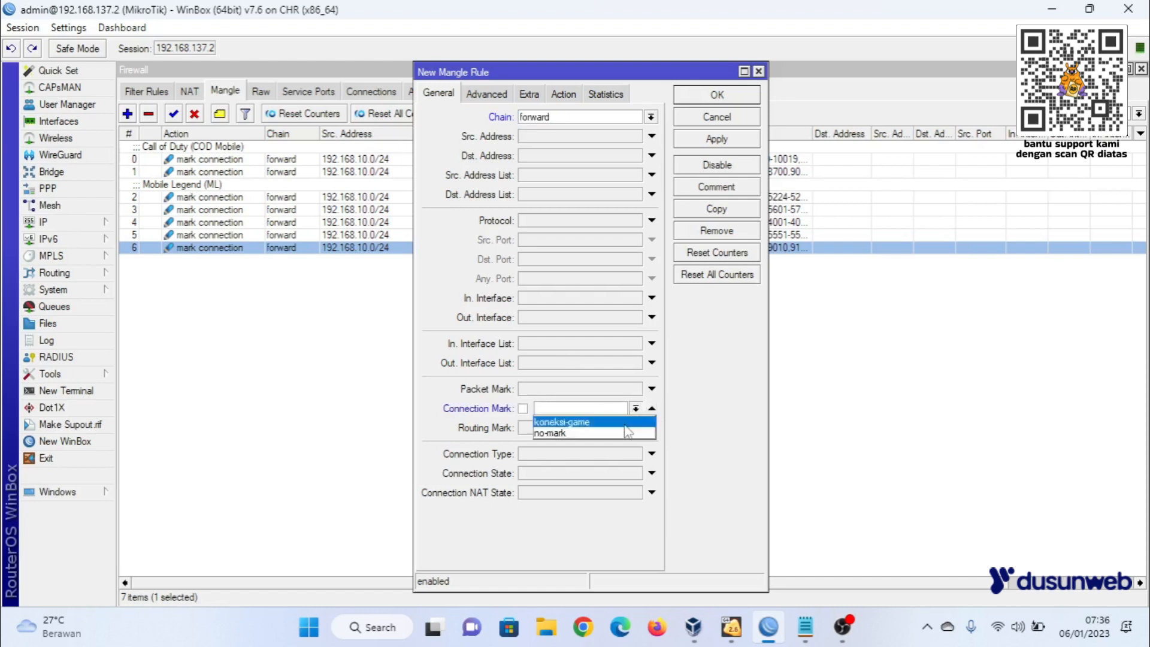
click(624, 421)
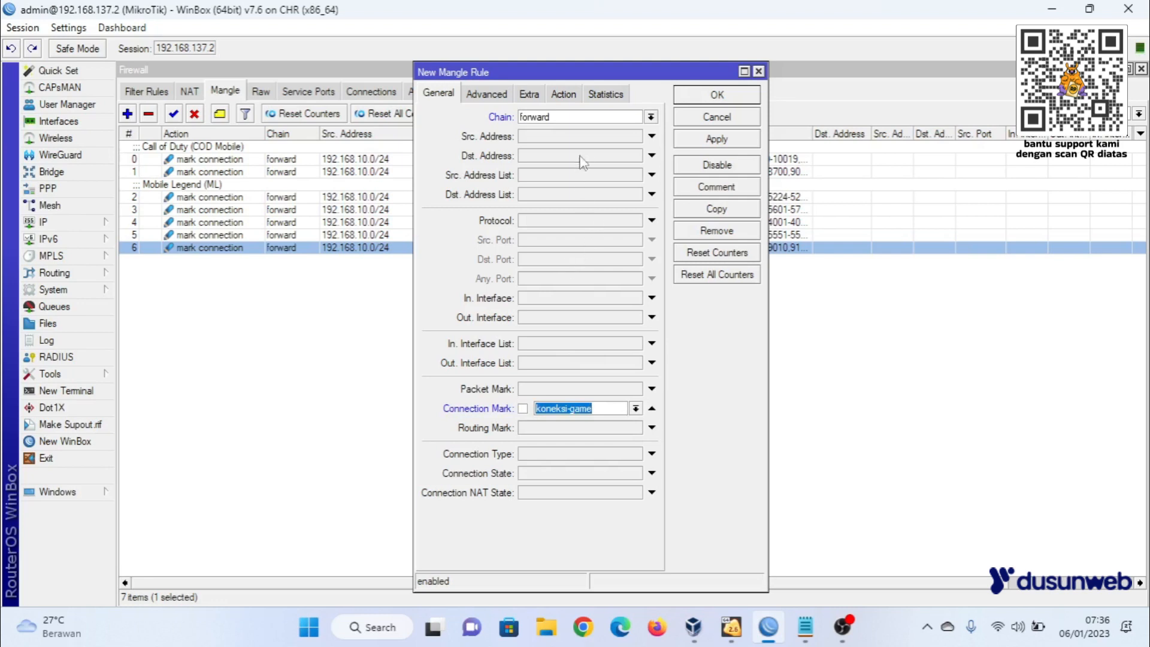
Set the rule's action to mark packet with the packet mark packet-game, disable passthrough, and save the rule.
click(563, 94)
click(574, 120)
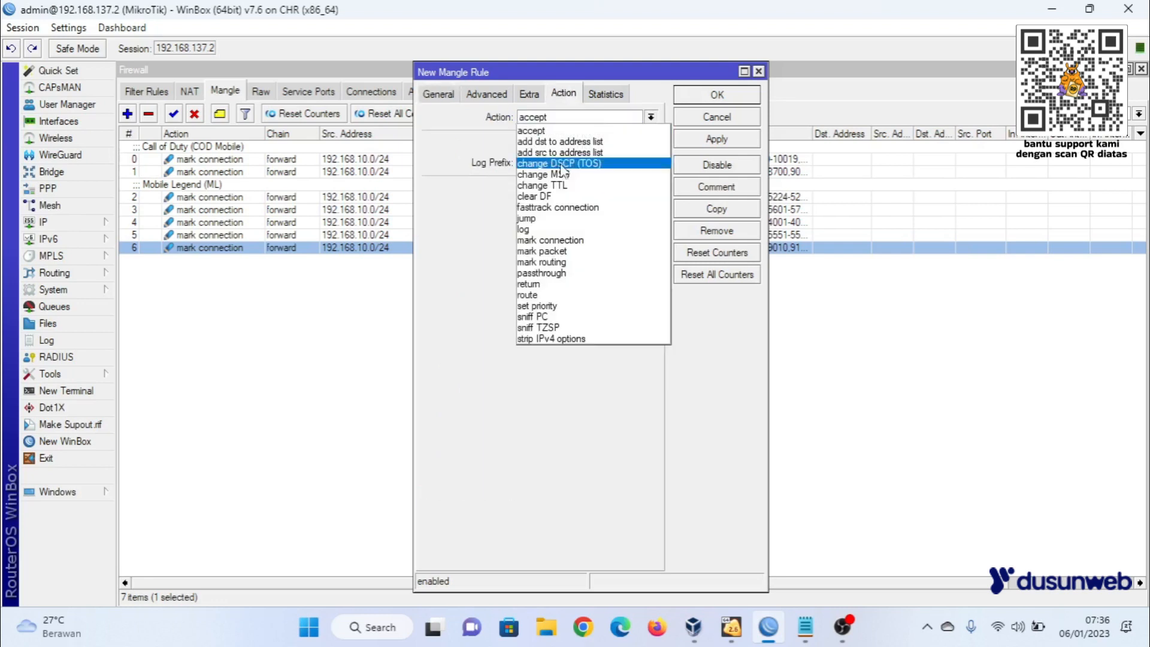
click(555, 250)
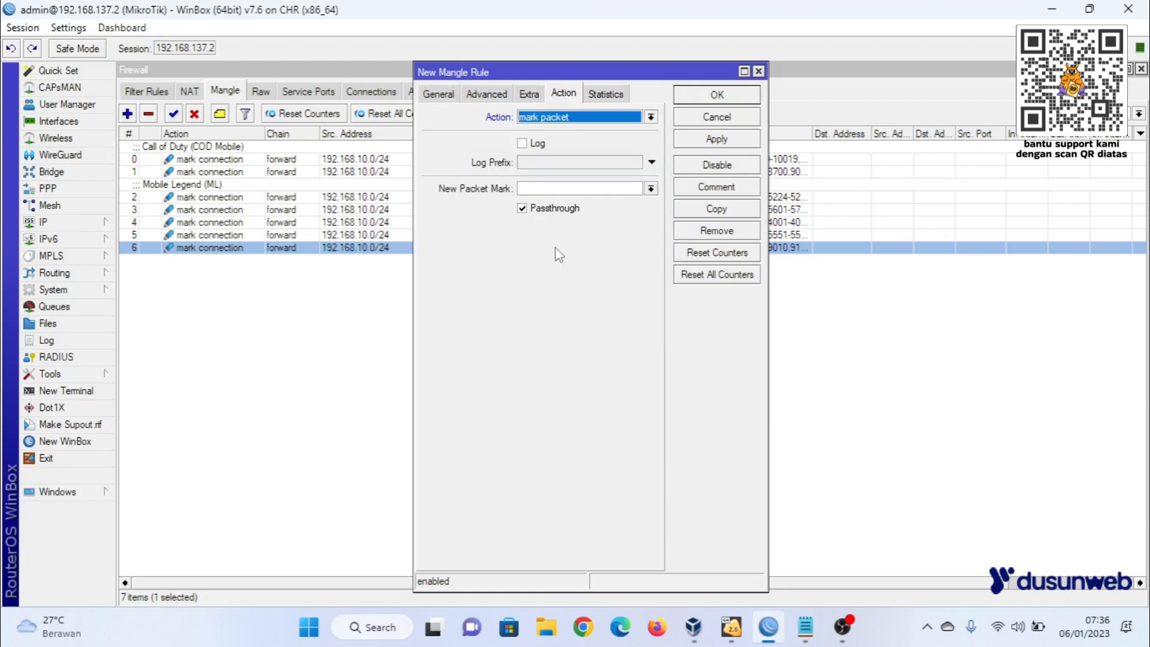
click(606, 186)
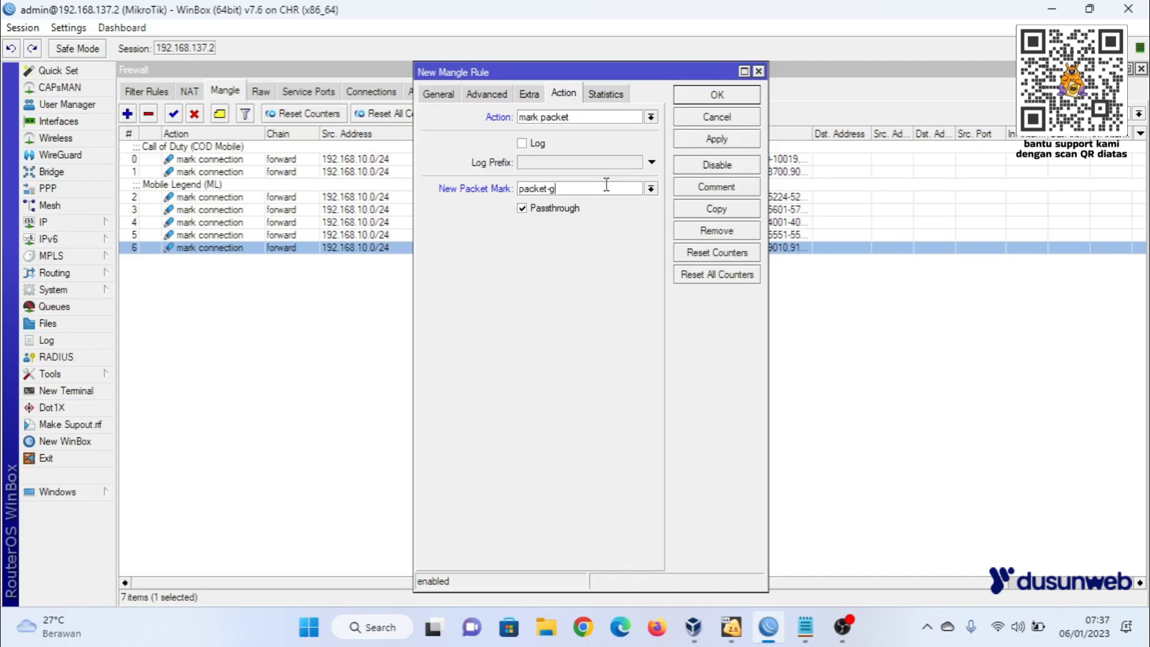
click(557, 210)
click(730, 141)
click(741, 99)
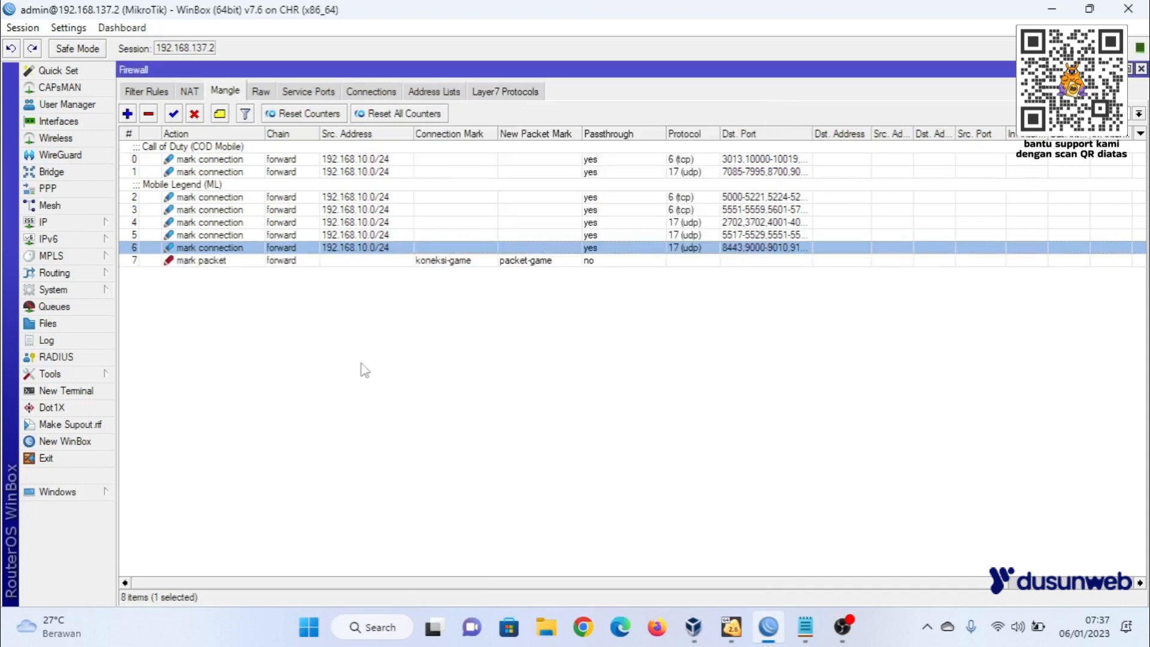
Start a new mangle rule with chain forward, source address 192.168.10.0/24 and protocol tcp.
click(211, 275)
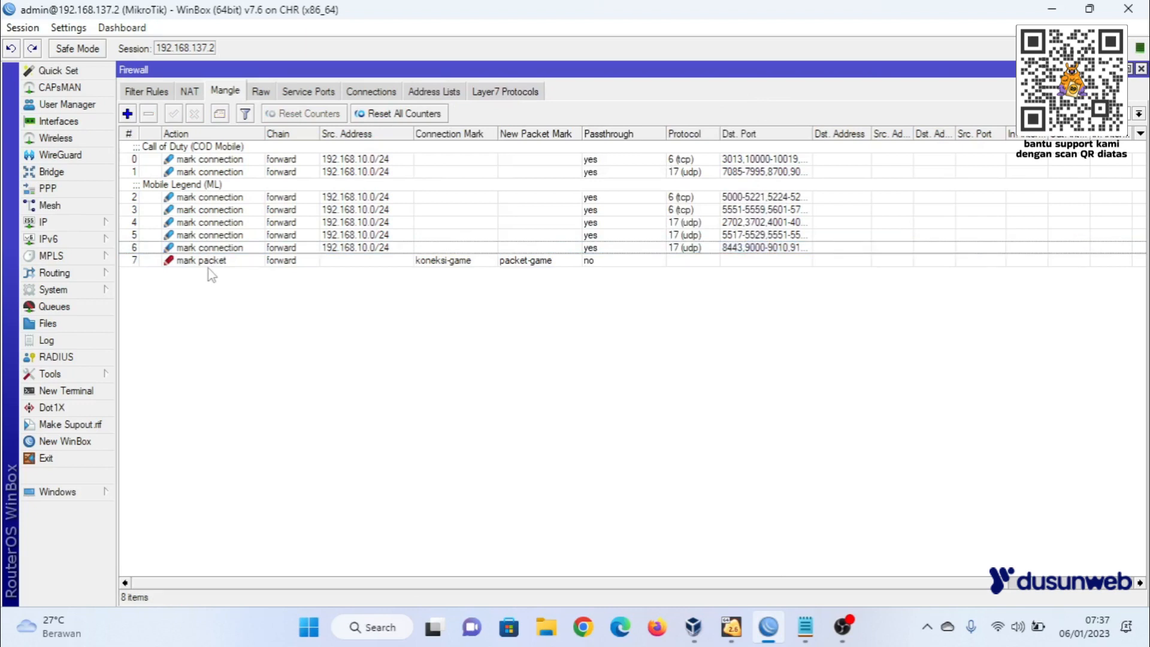
click(127, 113)
click(448, 94)
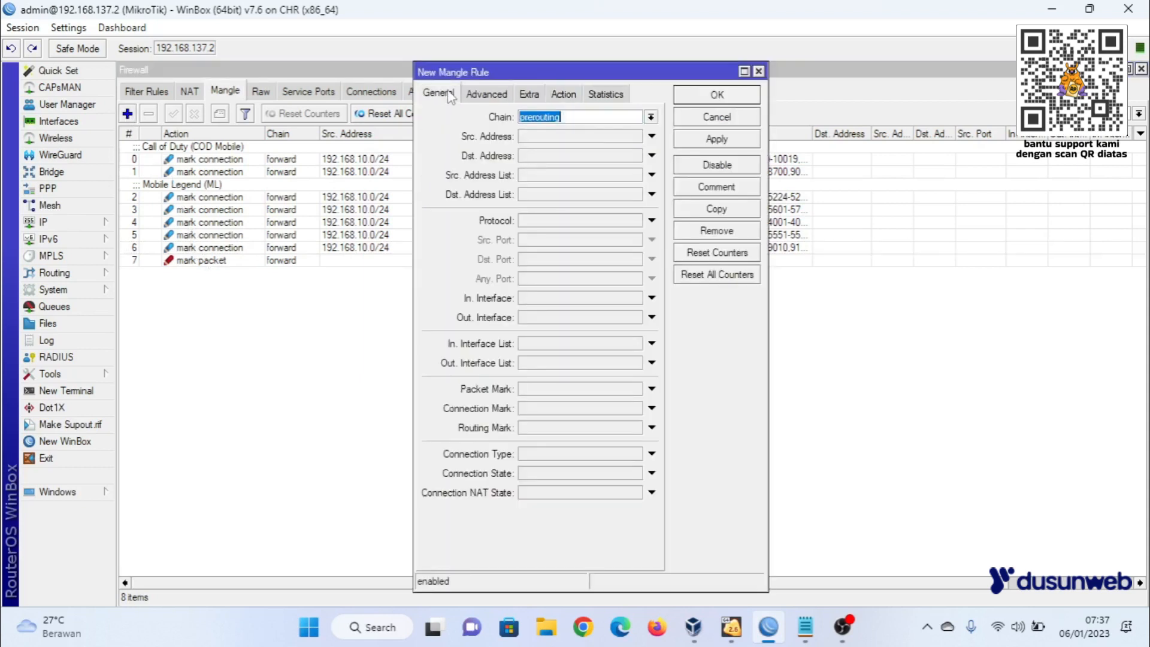
click(651, 118)
click(593, 127)
click(620, 138)
text(192.168.10.0/24)
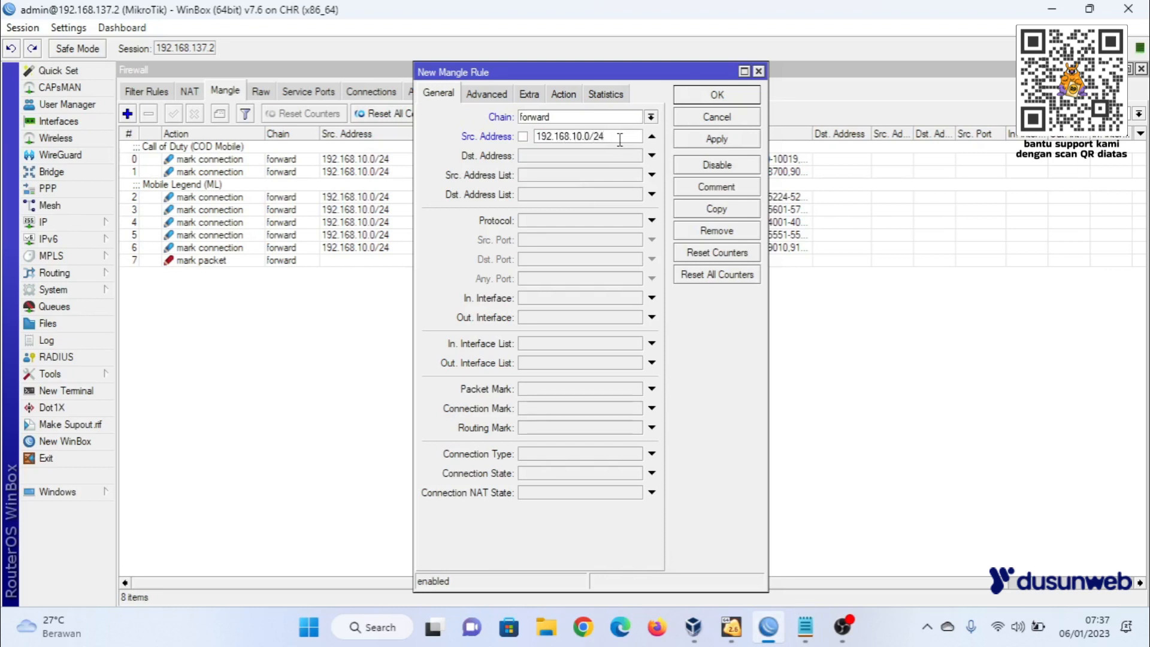
click(652, 220)
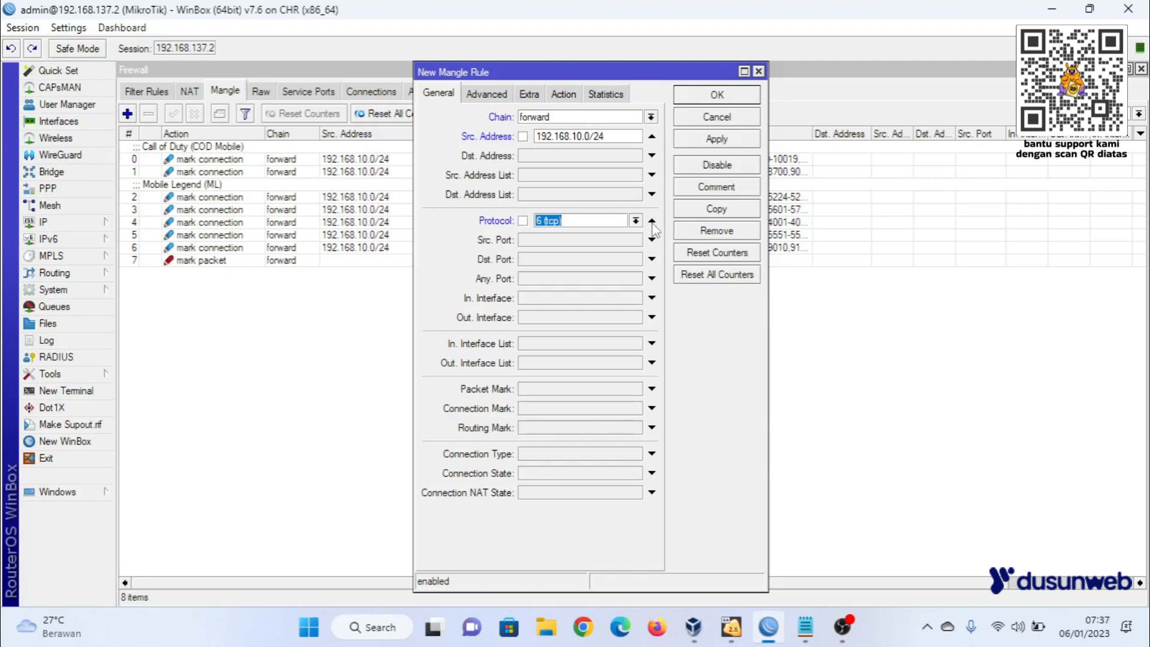
click(803, 640)
scroll(269, 286, down, 5)
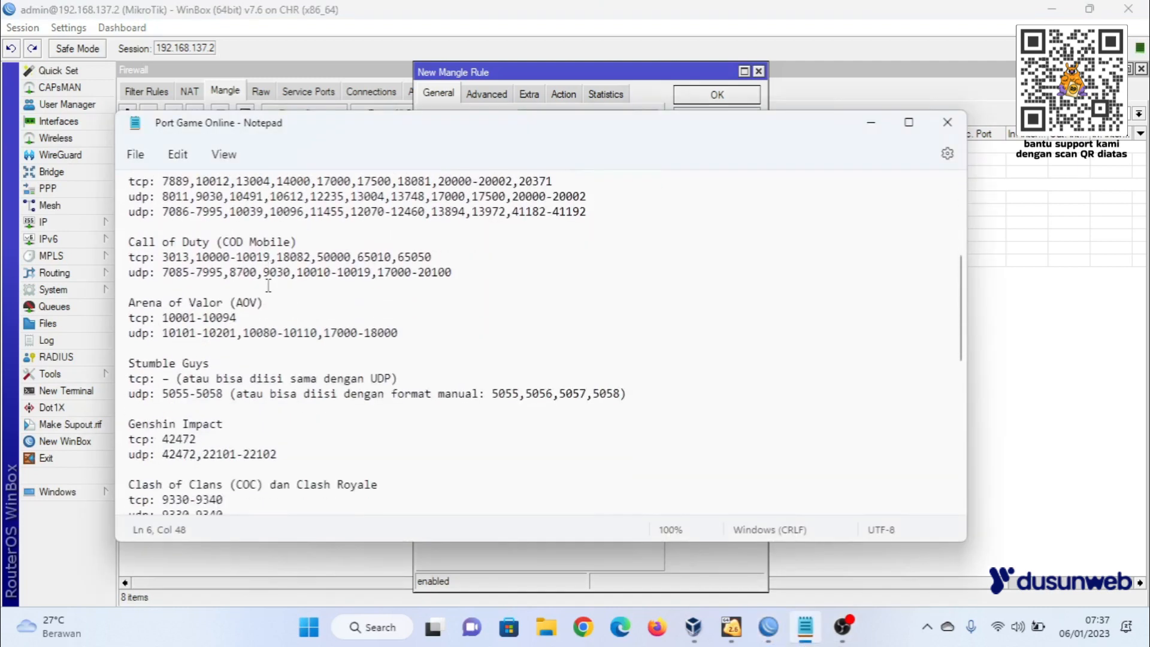
drag(275, 307, 153, 291)
drag(241, 318, 162, 318)
key(ctrl+c)
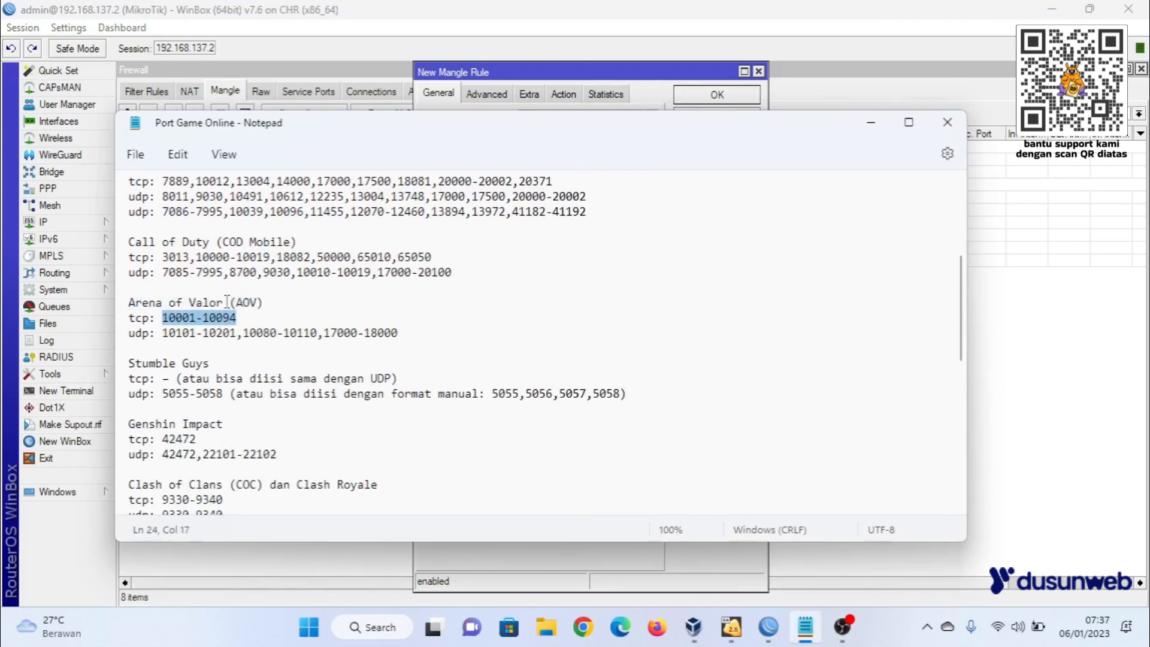
click(508, 73)
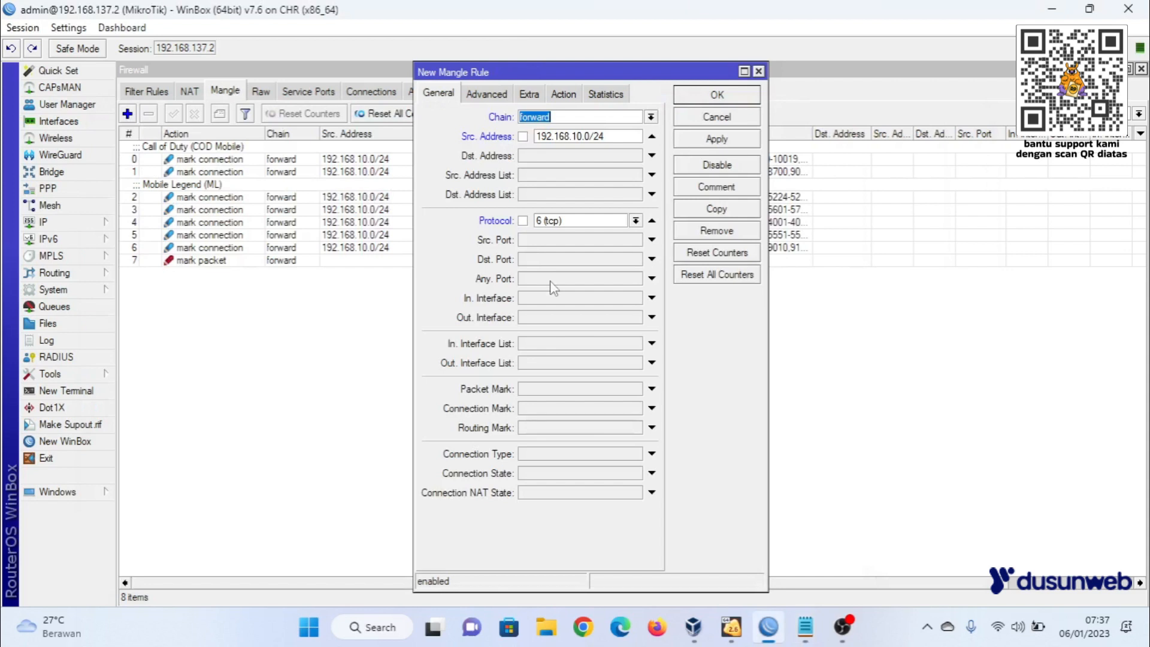
click(545, 260)
key(ctrl+v)
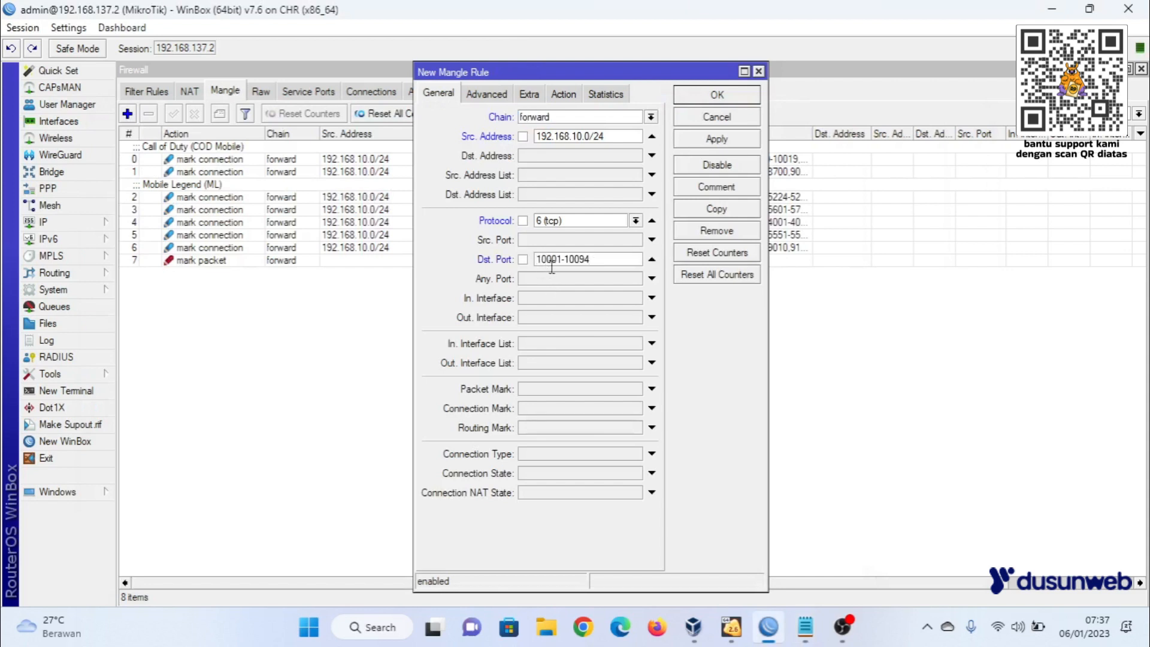
Set the Arena of Valor tcp rule's action to mark connection.
click(561, 94)
click(555, 117)
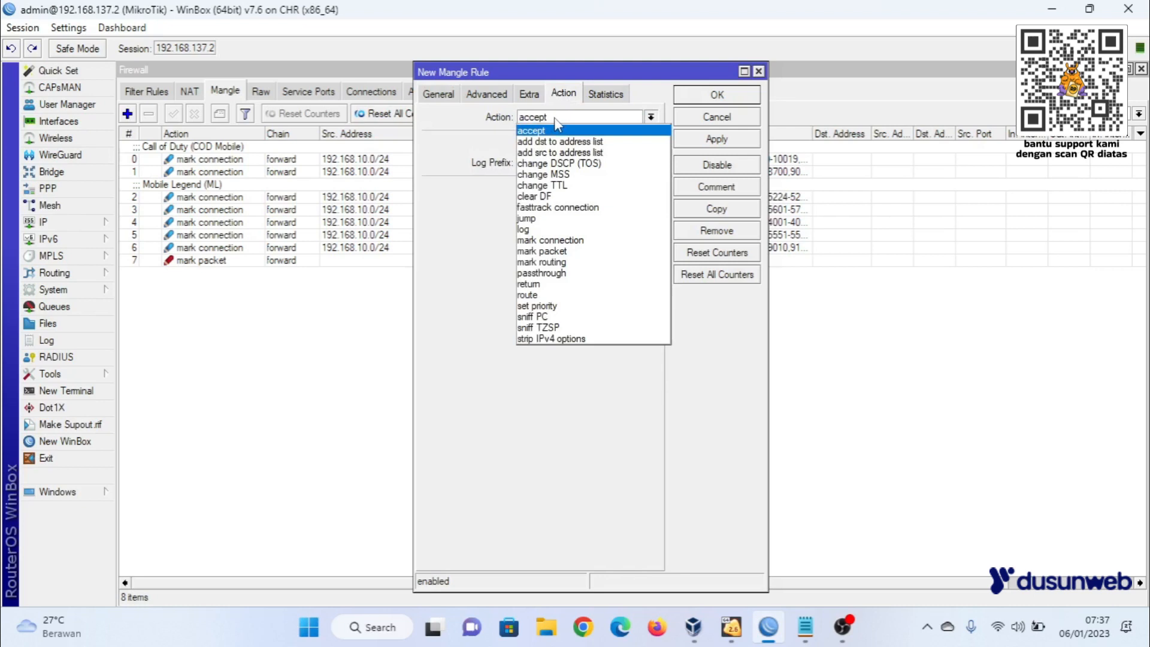
click(549, 241)
click(650, 189)
click(594, 188)
Comment the rule with the heading "Arena of Valor (AOV)" copied from the port notes, and apply it.
click(716, 186)
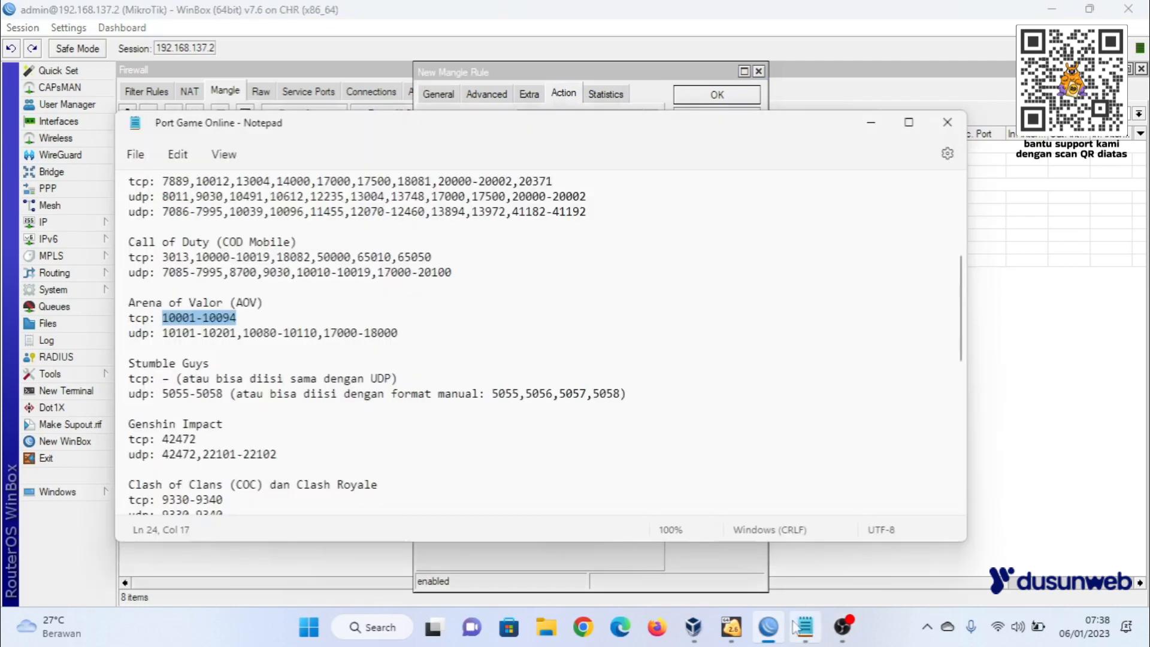
click(805, 627)
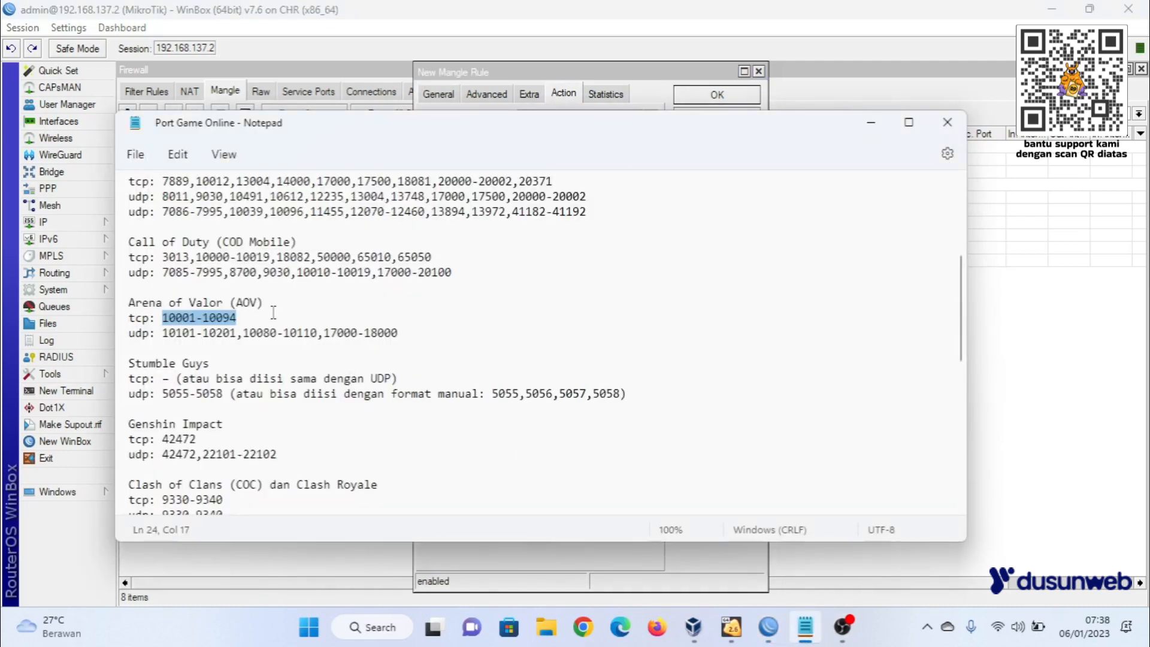
click(260, 301)
drag(267, 303, 128, 304)
key(ctrl+c)
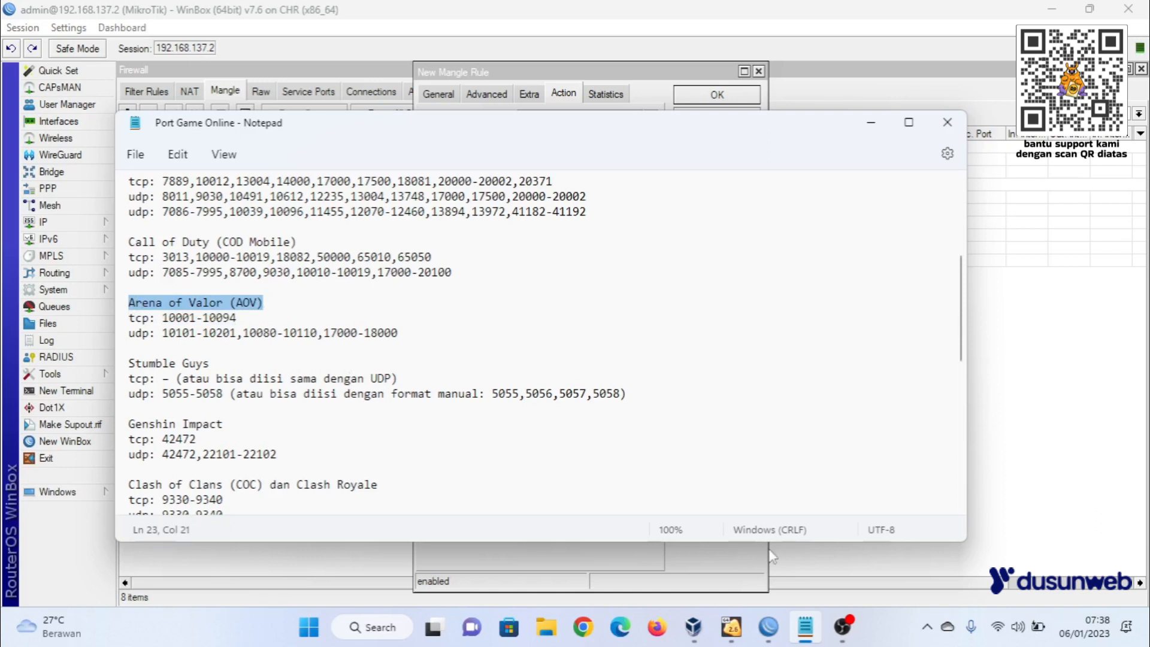
click(554, 84)
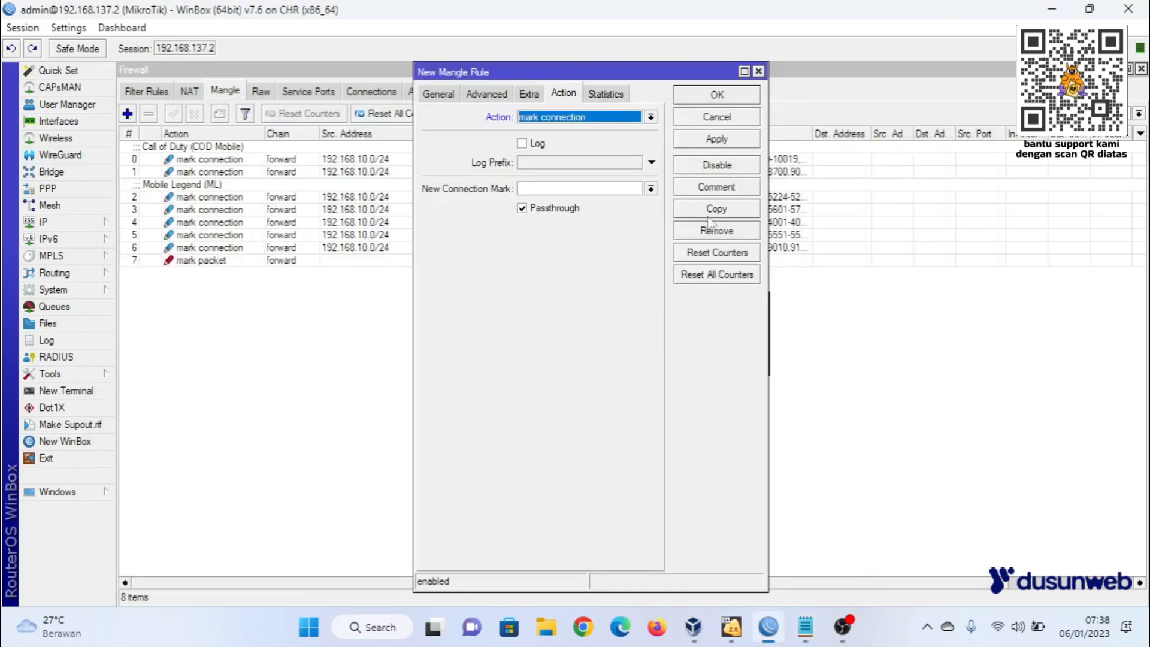
click(716, 186)
key(ctrl+v)
click(732, 325)
click(721, 143)
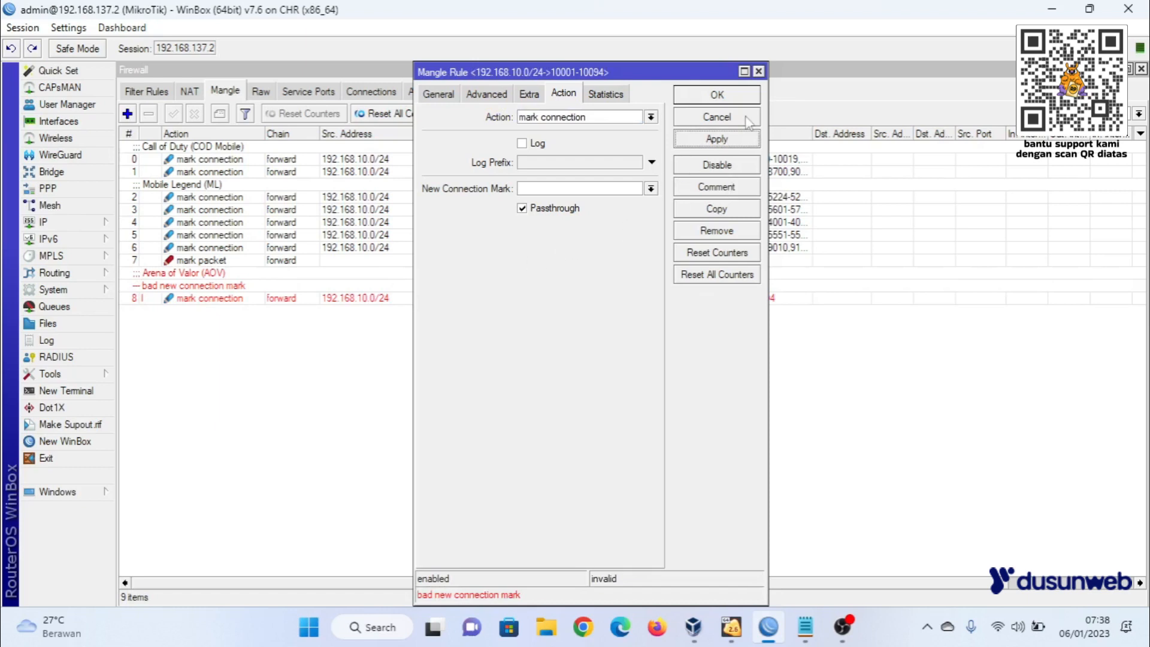
Set the Arena of Valor tcp rule's new connection mark to koneksi-game, apply it and close the rule.
click(650, 188)
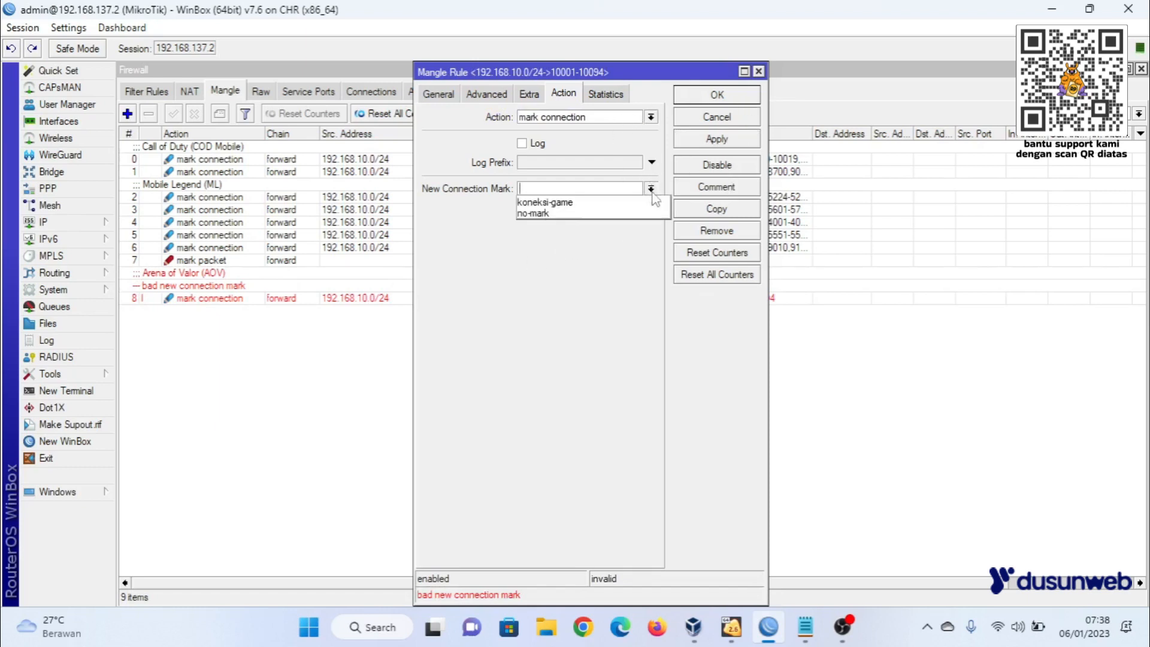
click(648, 203)
click(721, 141)
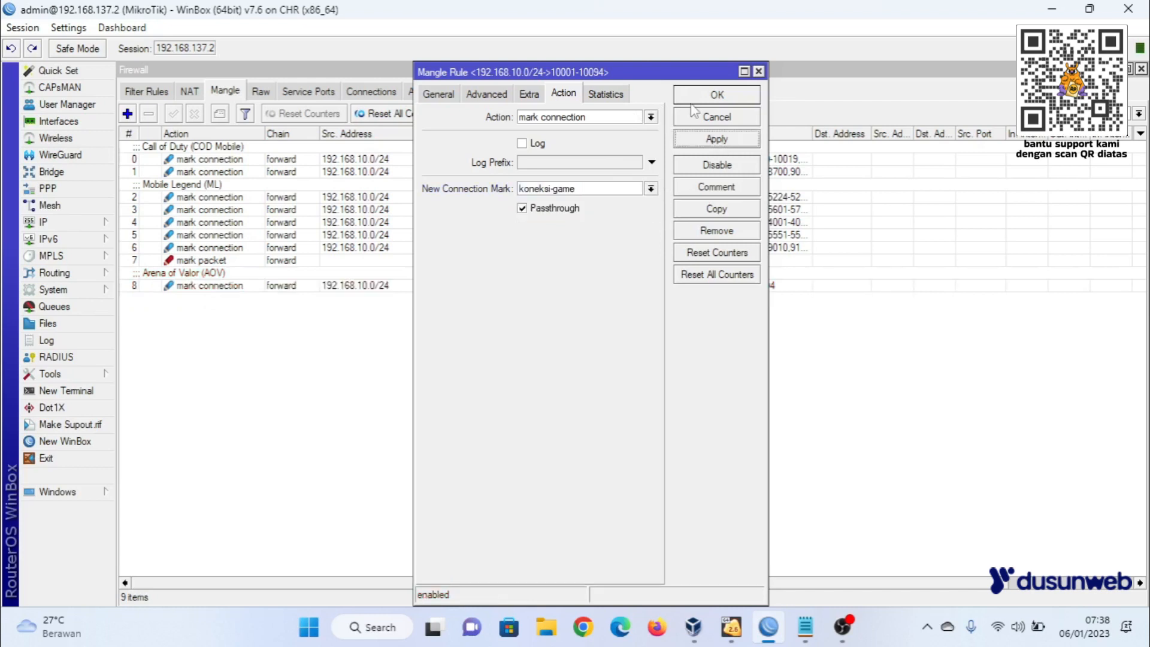
click(427, 95)
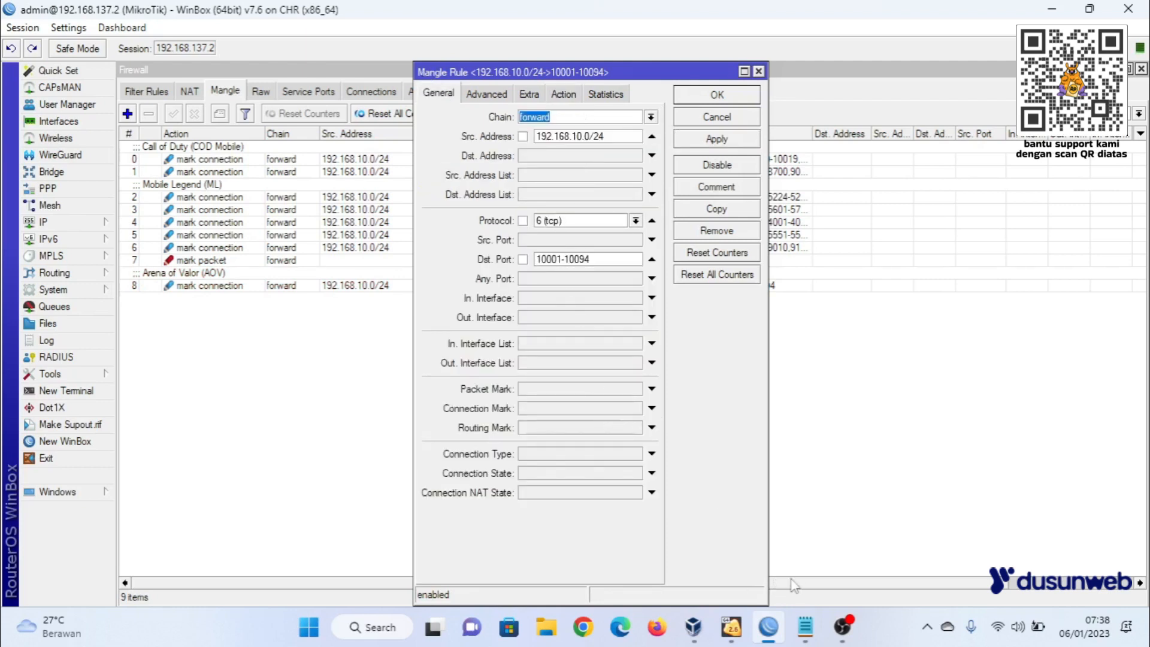
click(758, 71)
Move the Arena of Valor tcp rule above the mark packet rule in the mangle list.
click(193, 276)
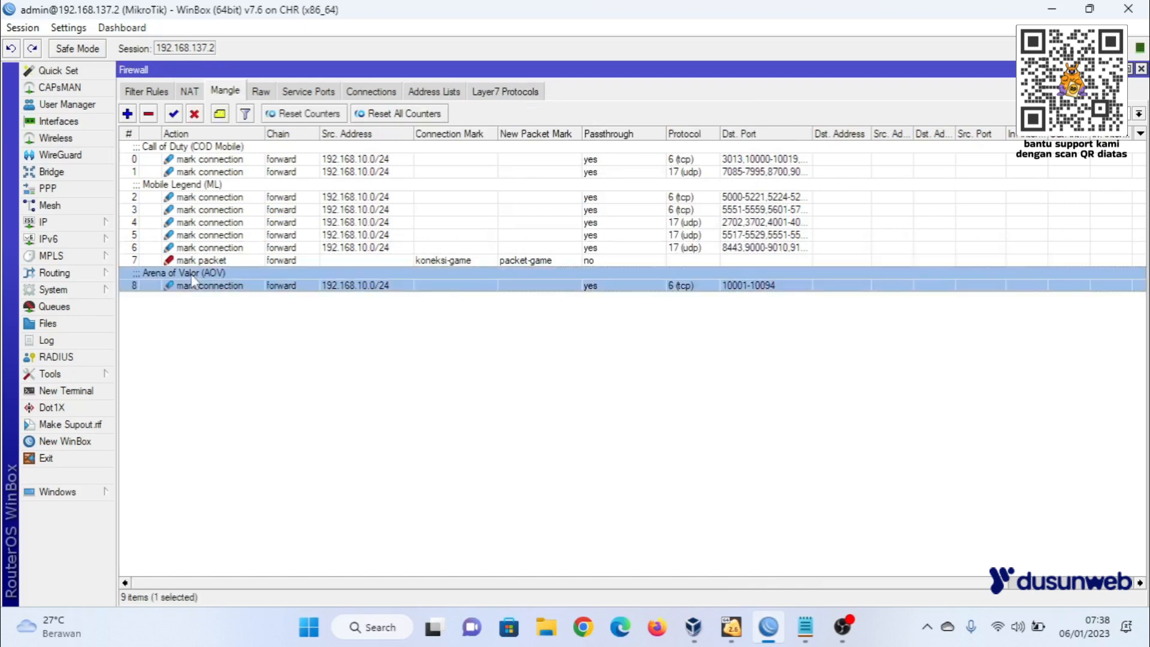
click(261, 262)
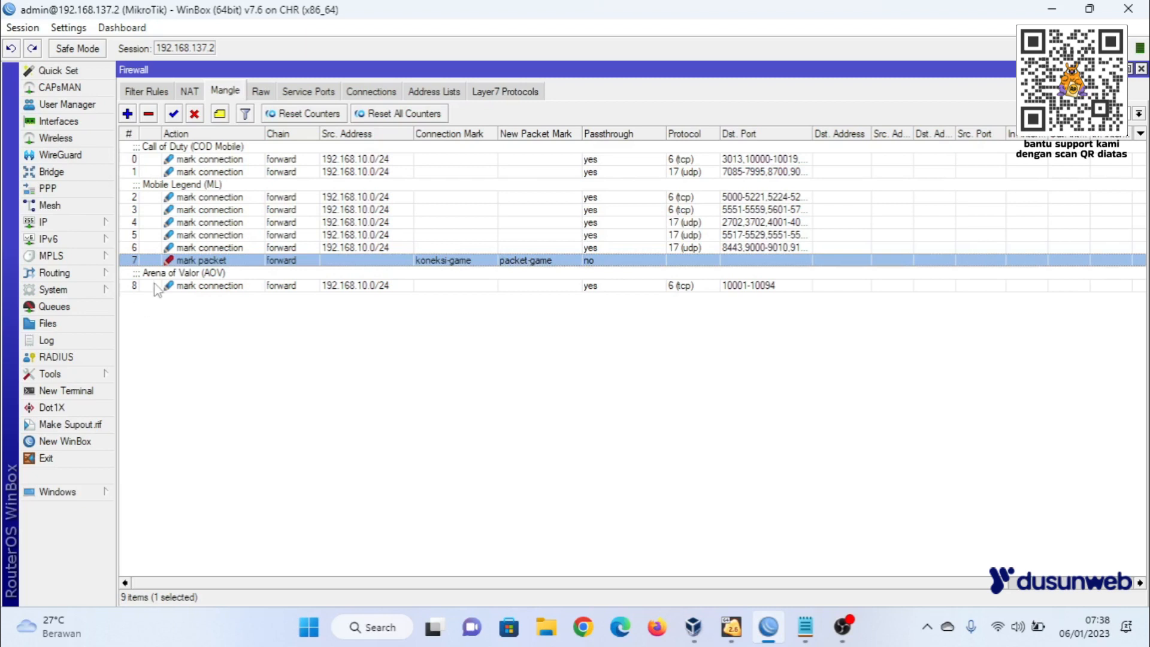
click(180, 278)
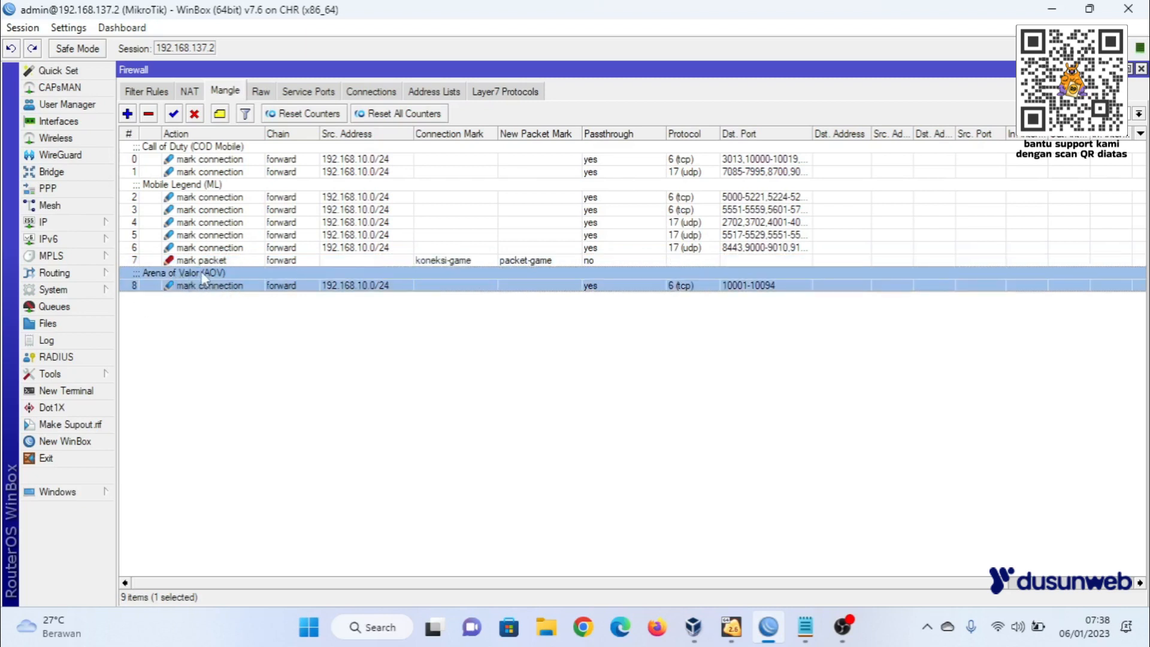
drag(200, 271, 202, 254)
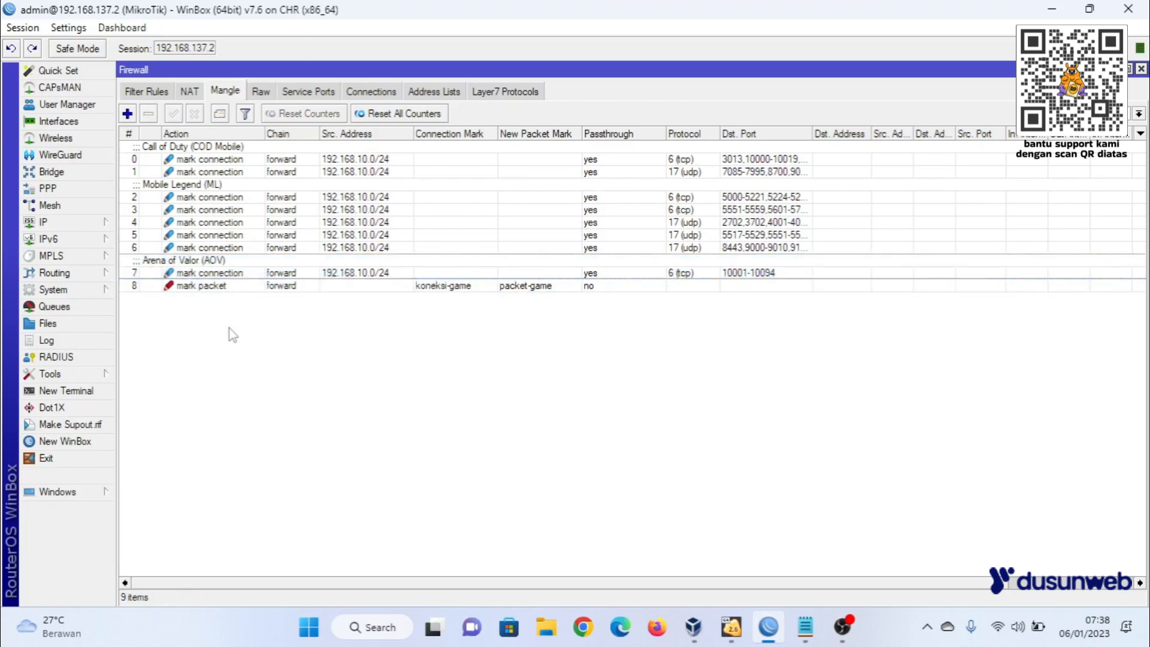
Start another mangle rule with chain forward, source address 192.168.10.0/24 and protocol udp.
click(335, 273)
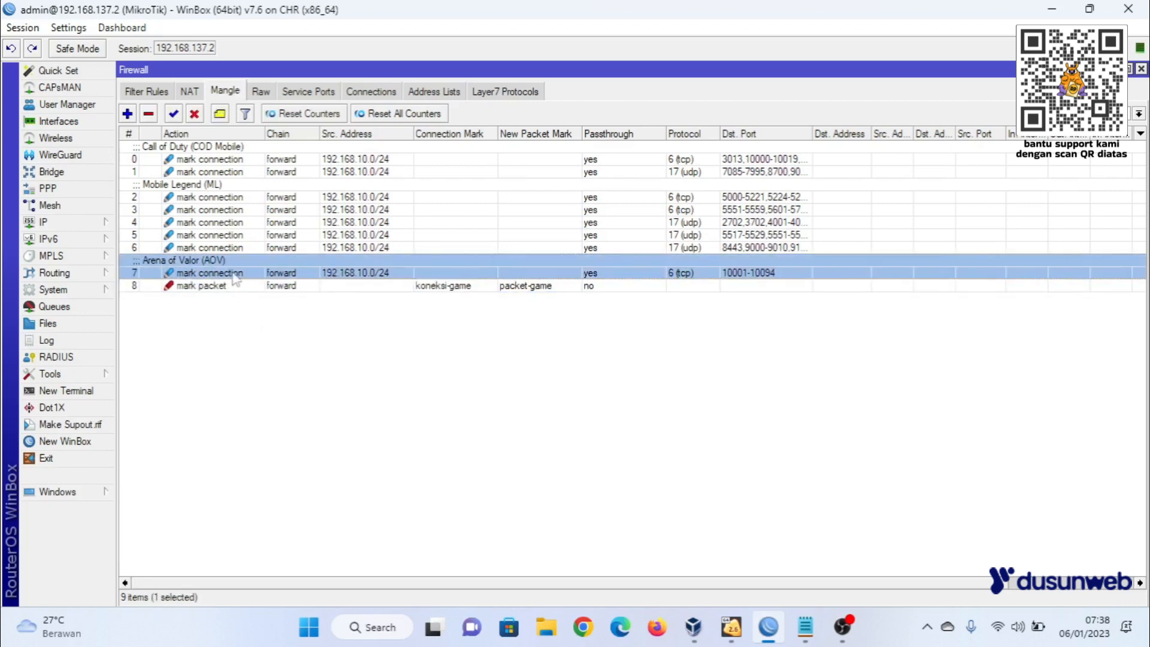
click(127, 114)
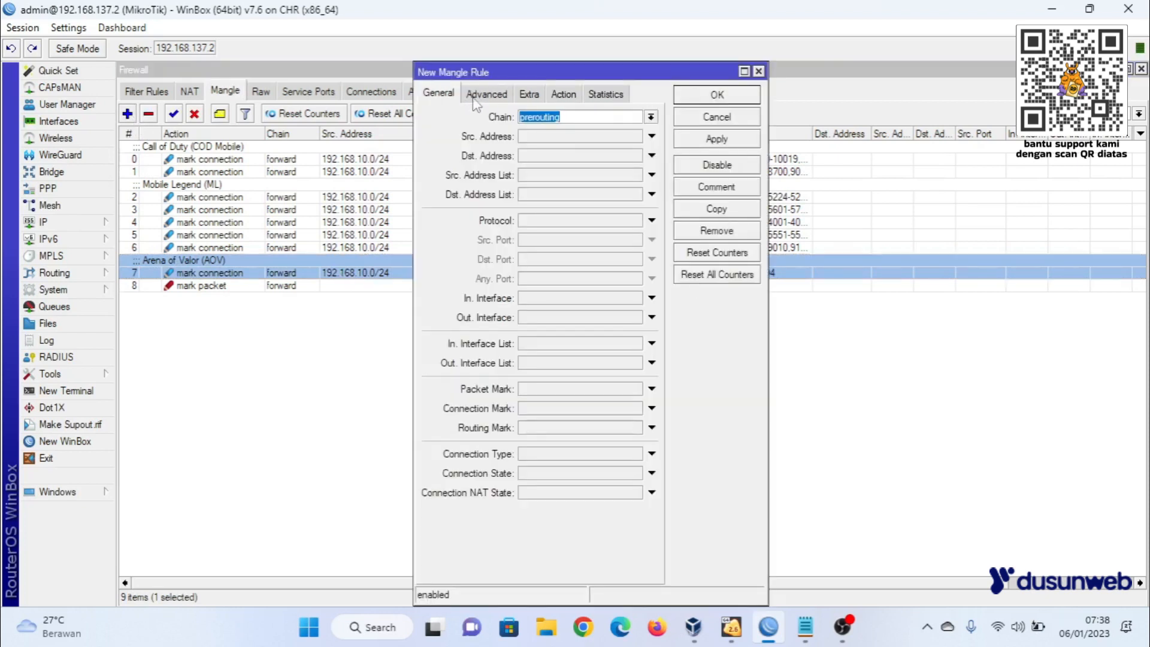
click(650, 117)
click(575, 147)
click(598, 142)
text(192.168.10.0/24)
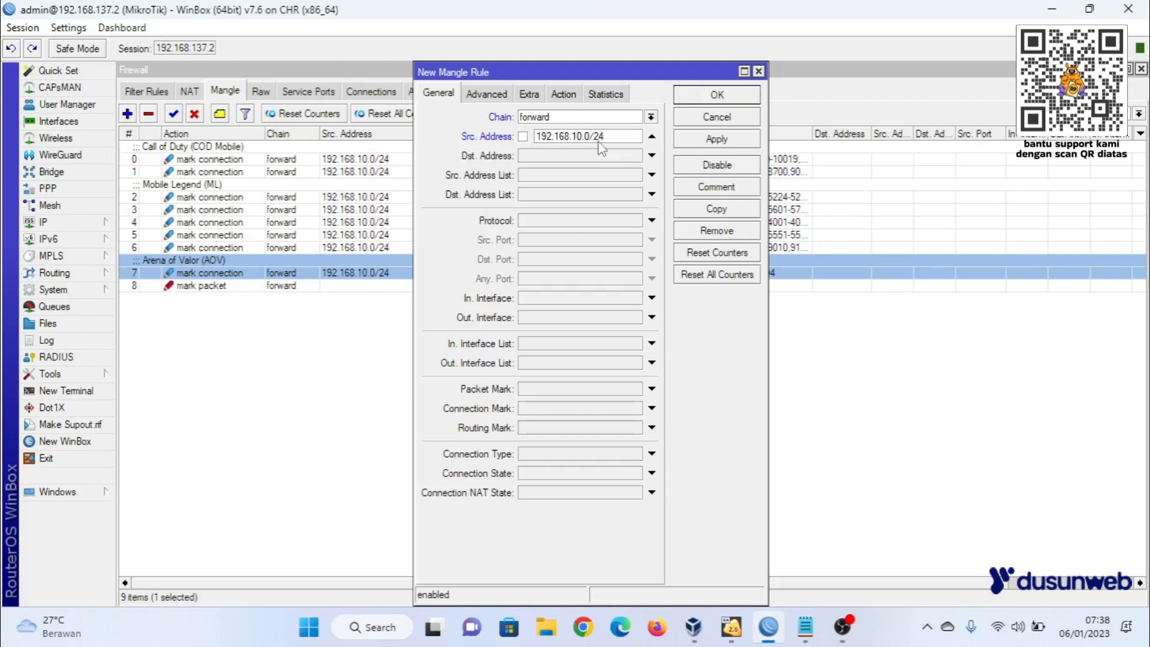
click(651, 221)
click(636, 220)
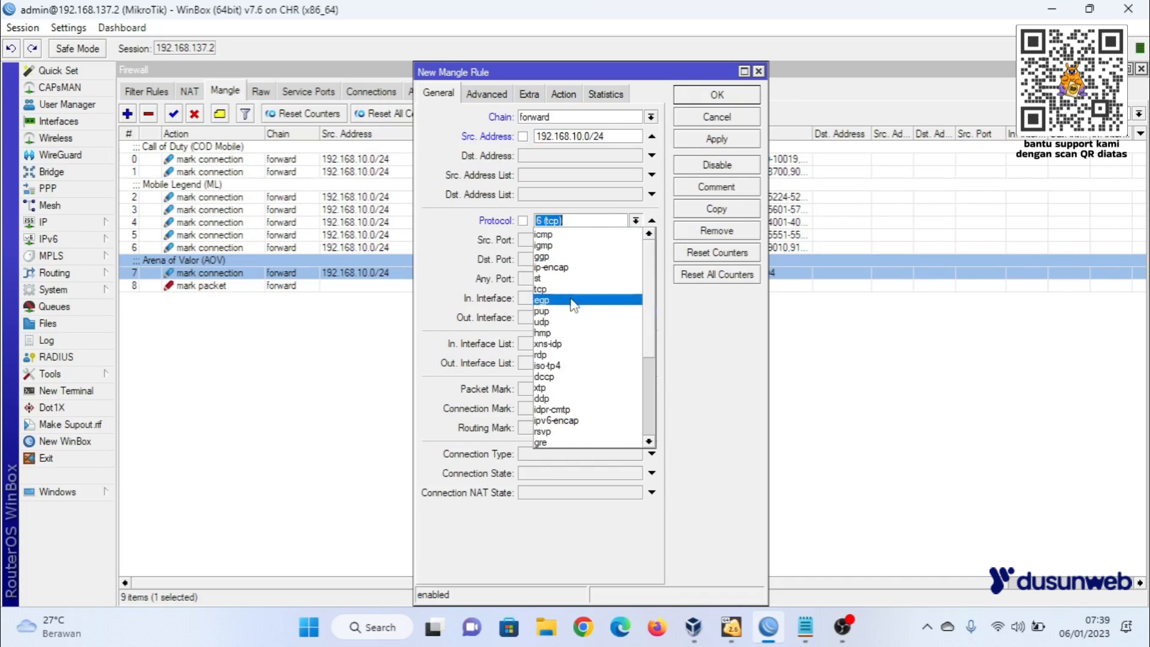
click(569, 322)
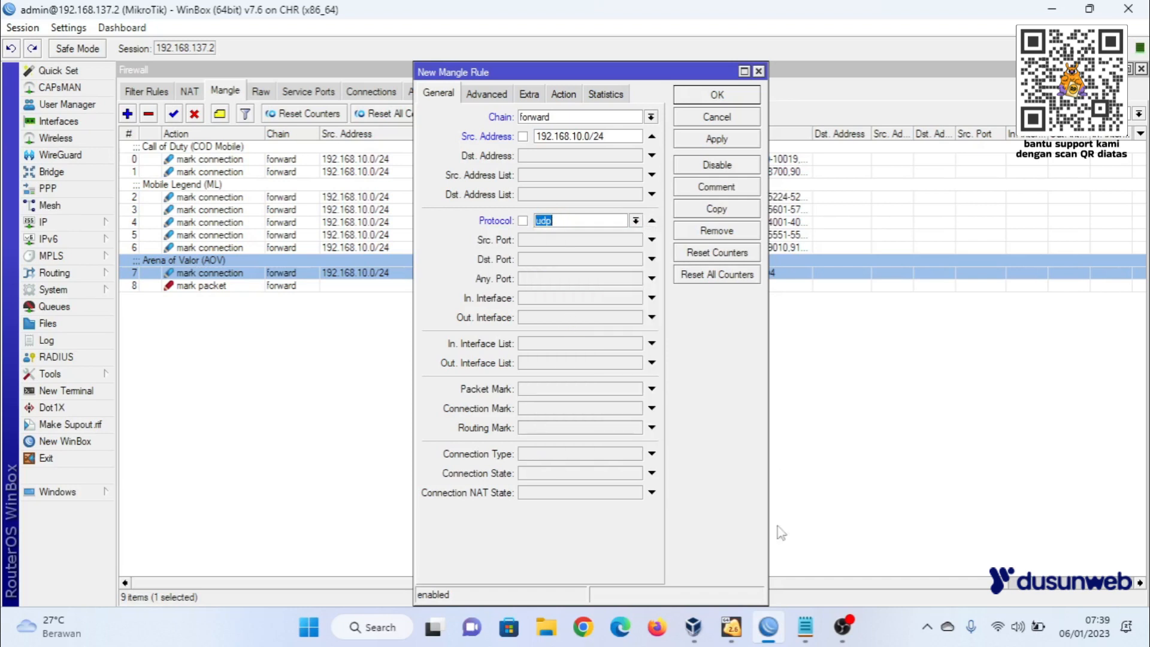
click(804, 625)
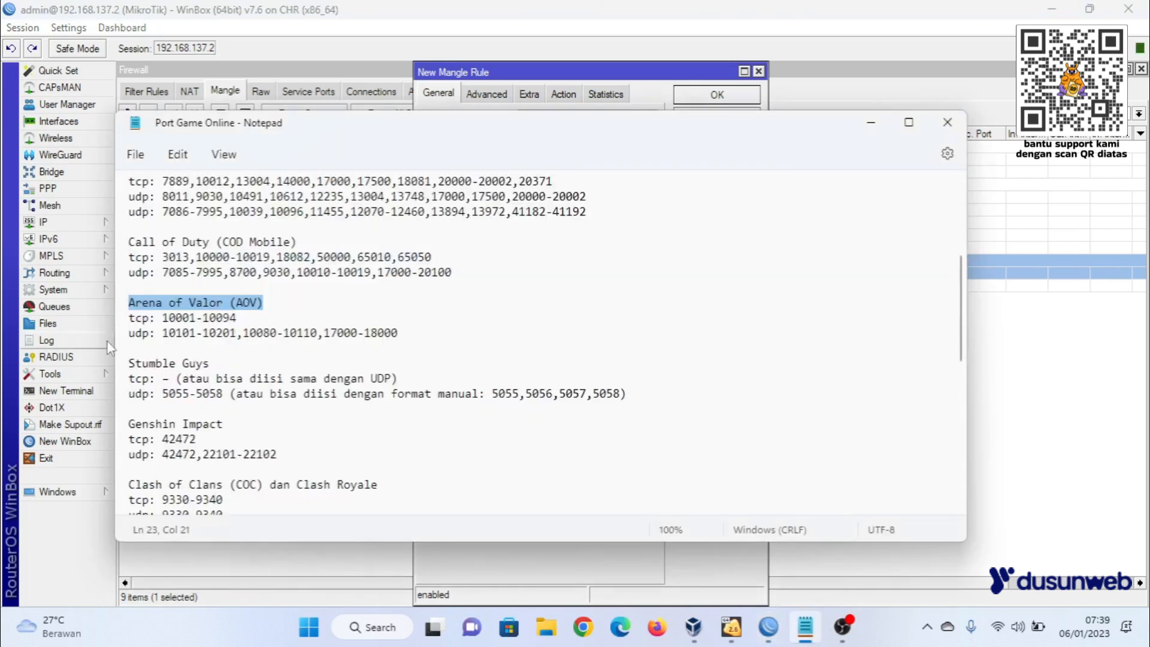
click(162, 332)
drag(162, 332, 409, 333)
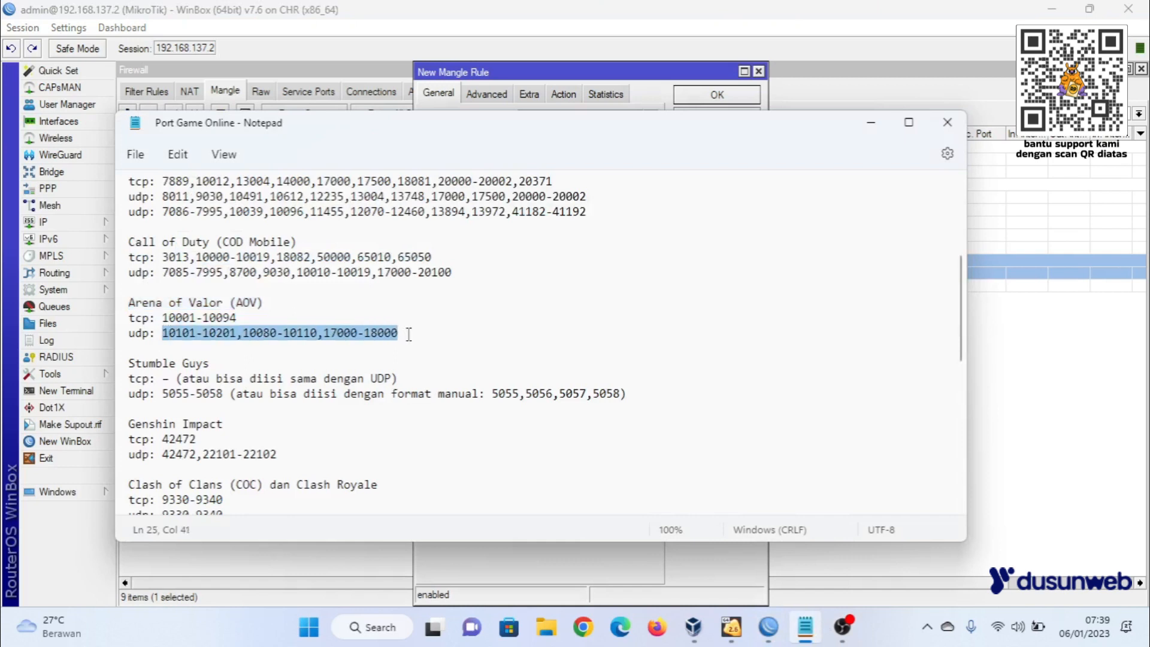
click(871, 123)
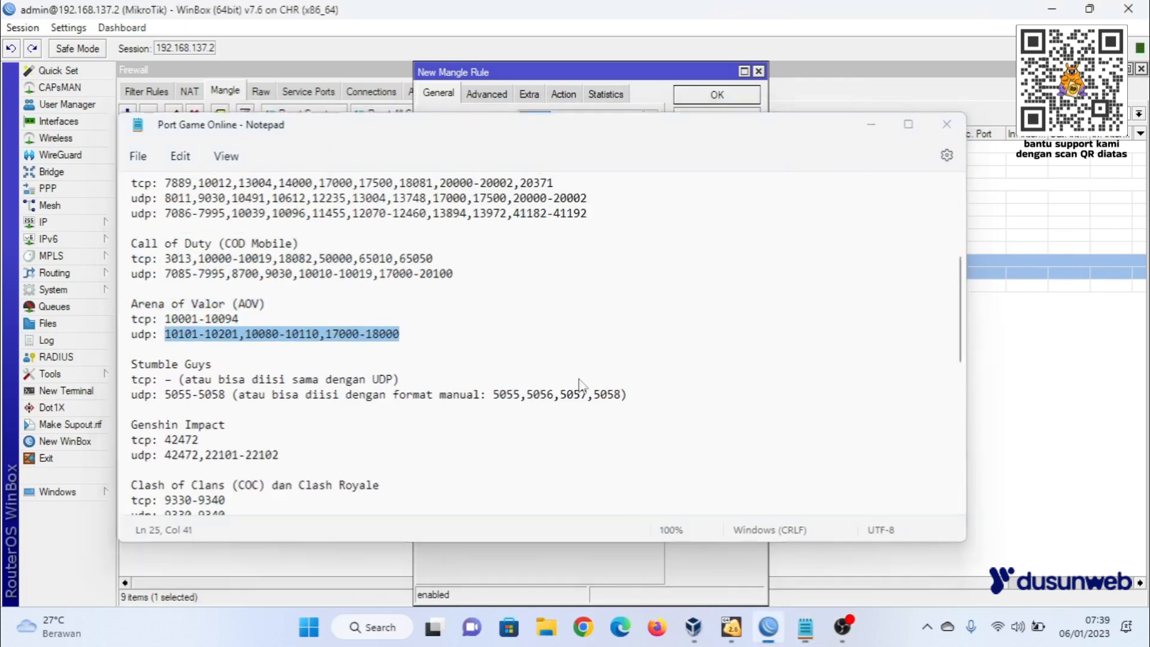
click(638, 260)
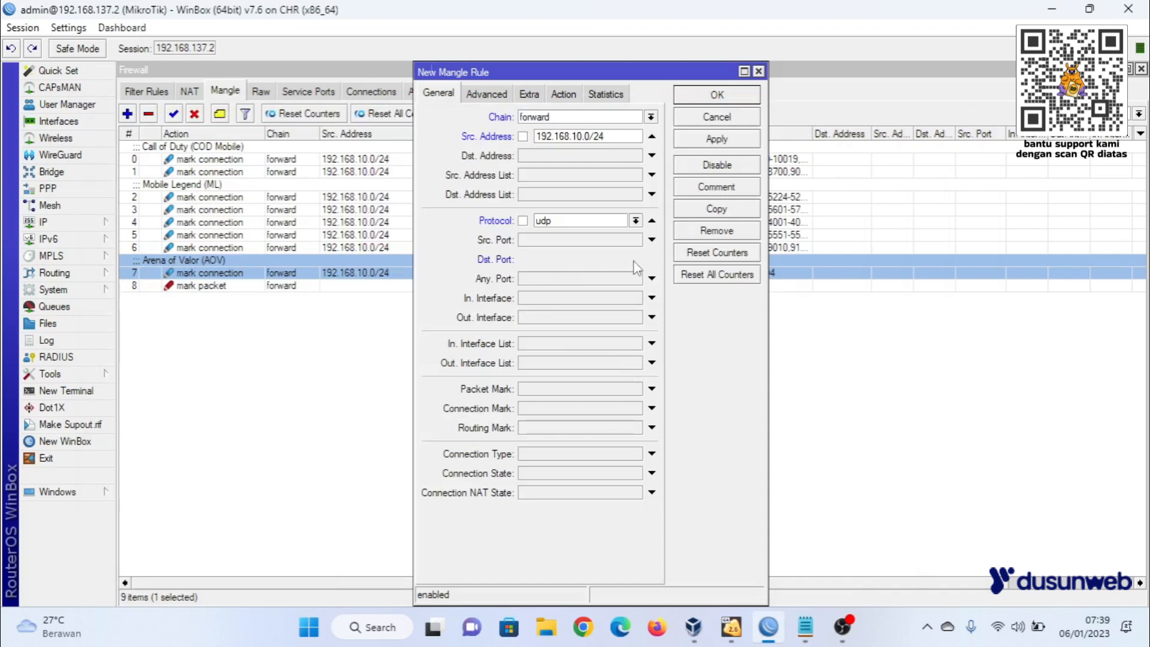
key(ctrl+v)
Set the Arena of Valor udp rule's action to mark connection with the connection mark koneksi-game, and save it.
click(564, 96)
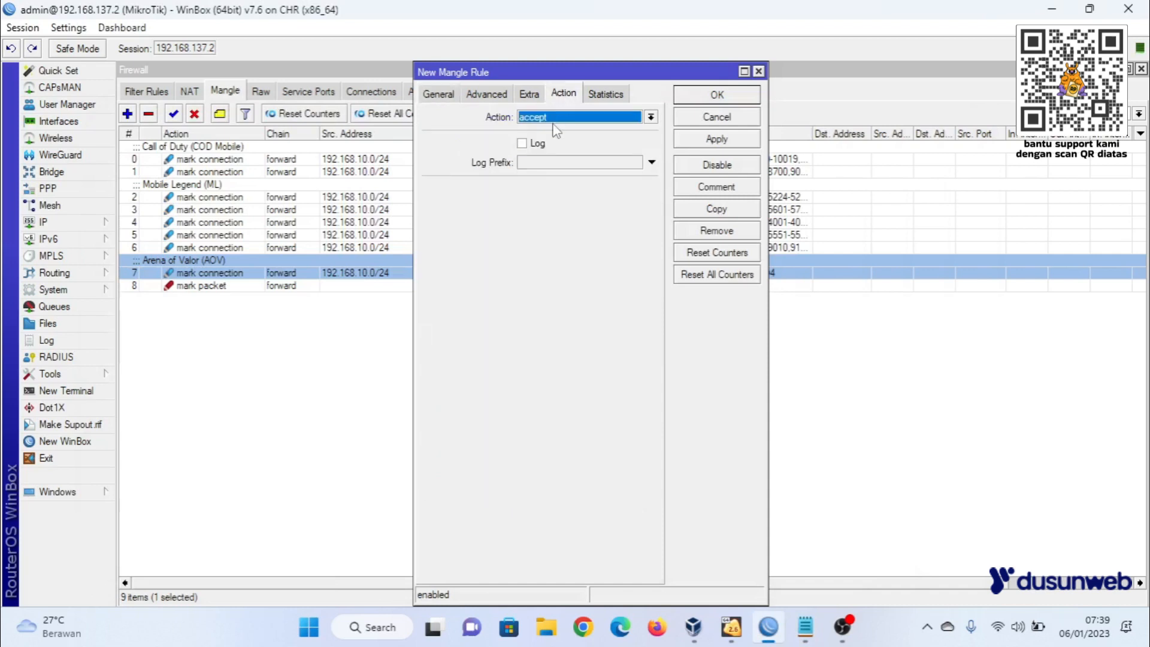
click(554, 118)
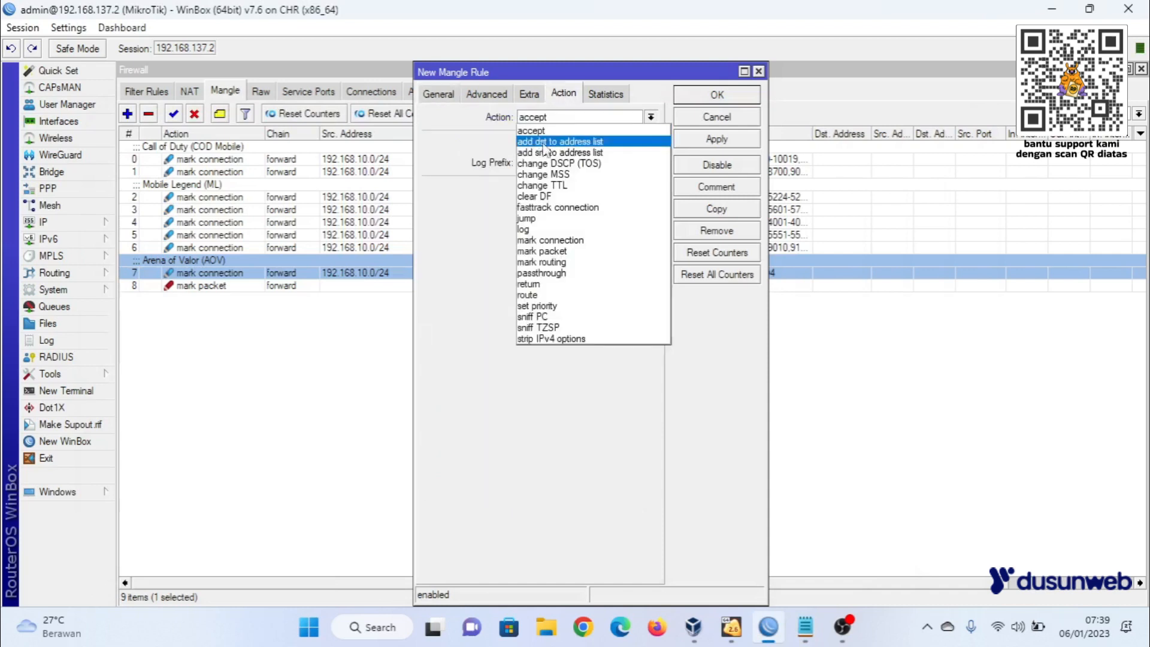
click(556, 240)
click(650, 189)
click(659, 198)
click(716, 140)
click(717, 95)
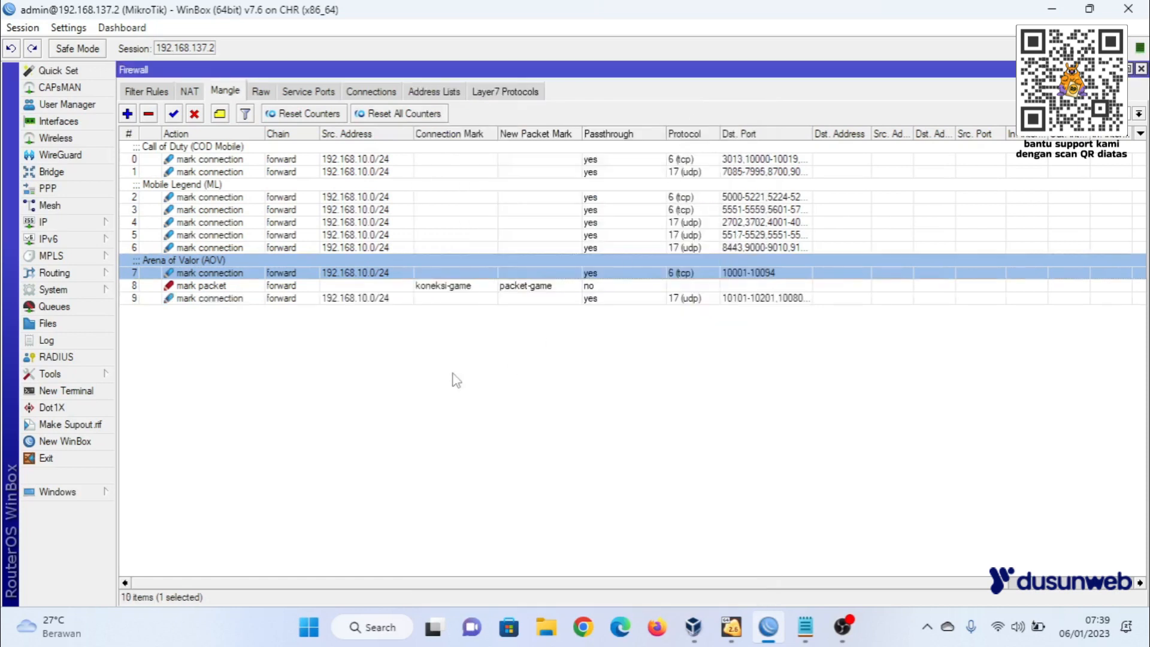
Move the Arena of Valor udp rule above the mark packet rule, directly below the Arena of Valor tcp rule.
click(226, 312)
drag(225, 298, 225, 295)
click(353, 365)
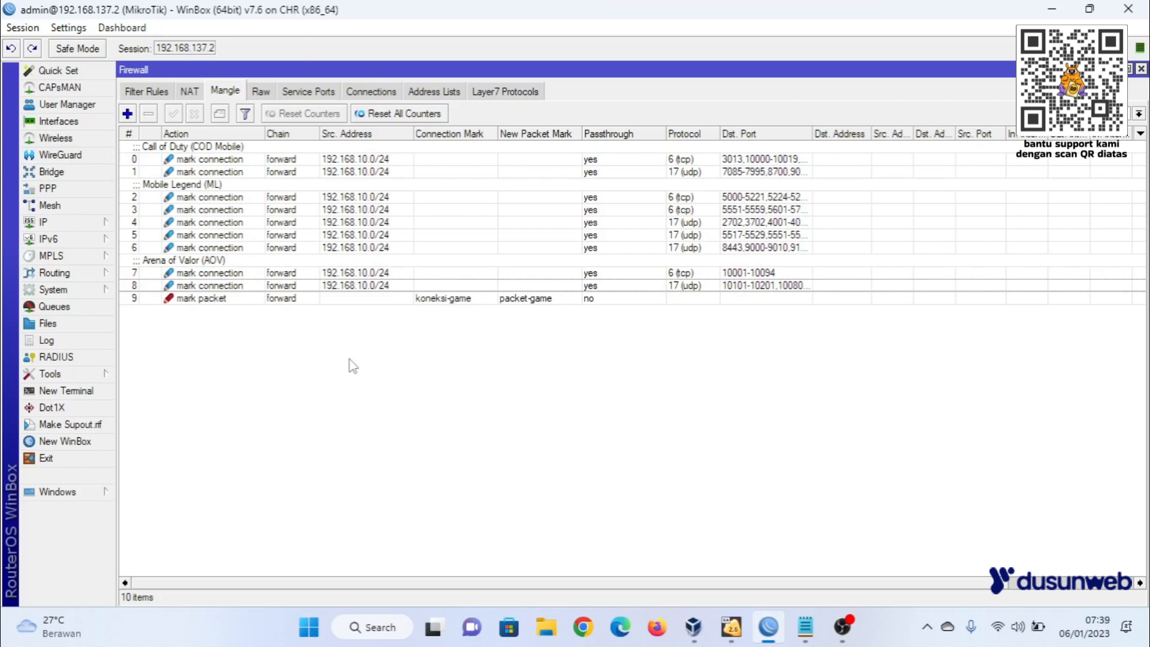
click(213, 147)
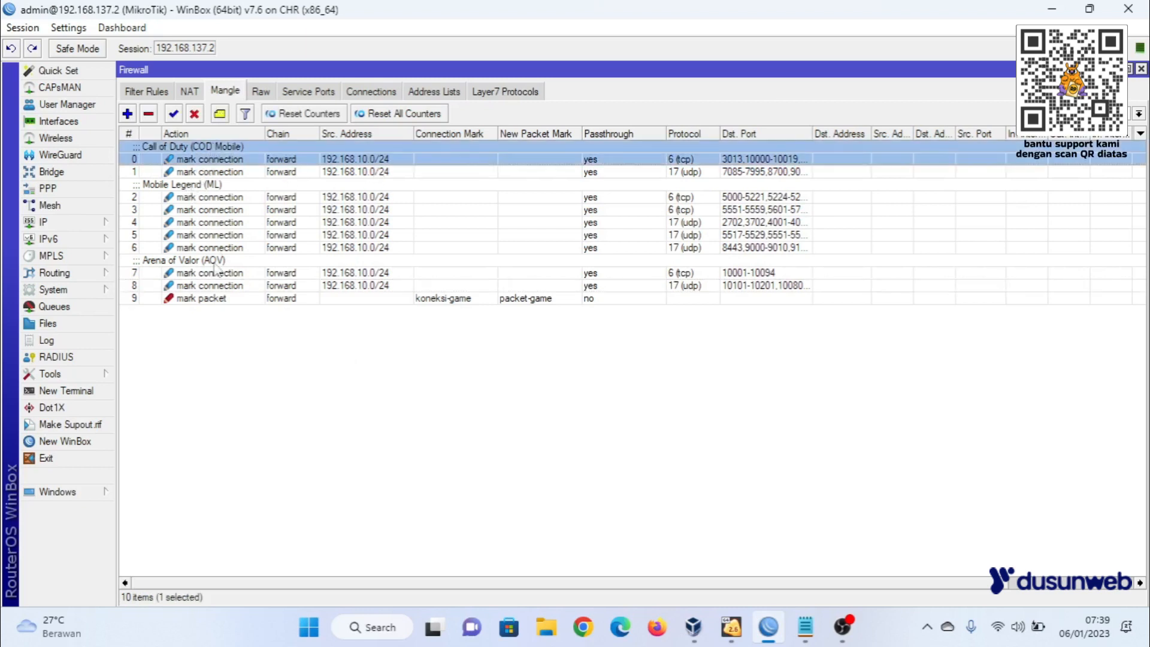
Look over the Call of Duty, Mobile Legend and Arena of Valor connection-marking rules in the mangle list.
click(216, 272)
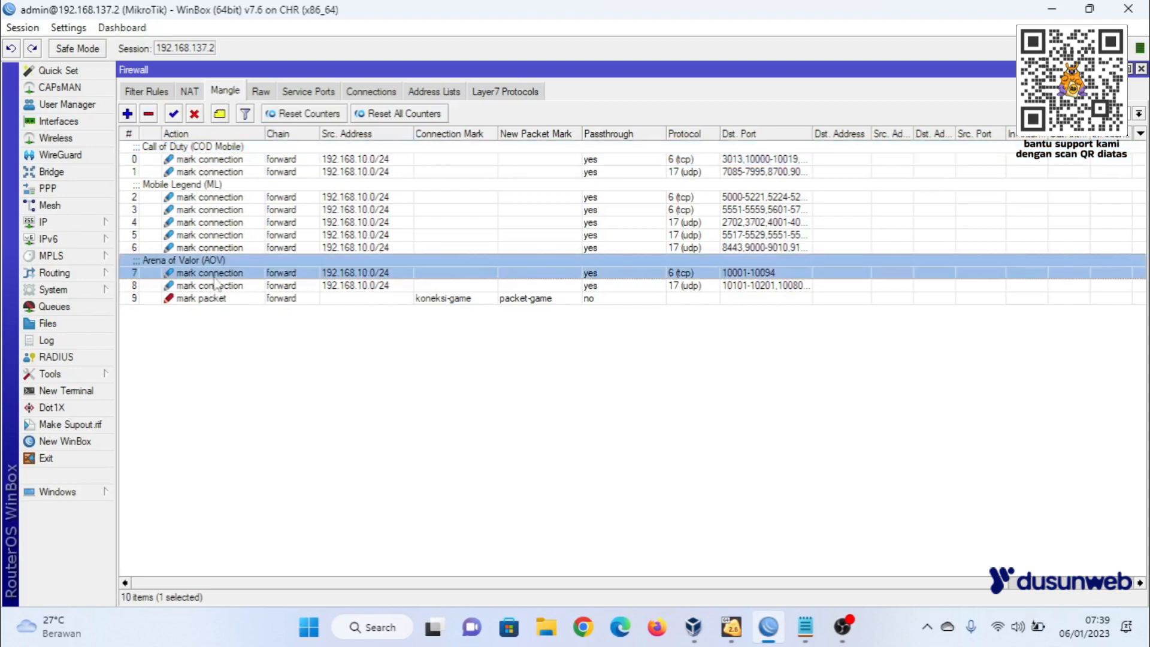
click(218, 147)
click(219, 174)
click(217, 210)
click(217, 235)
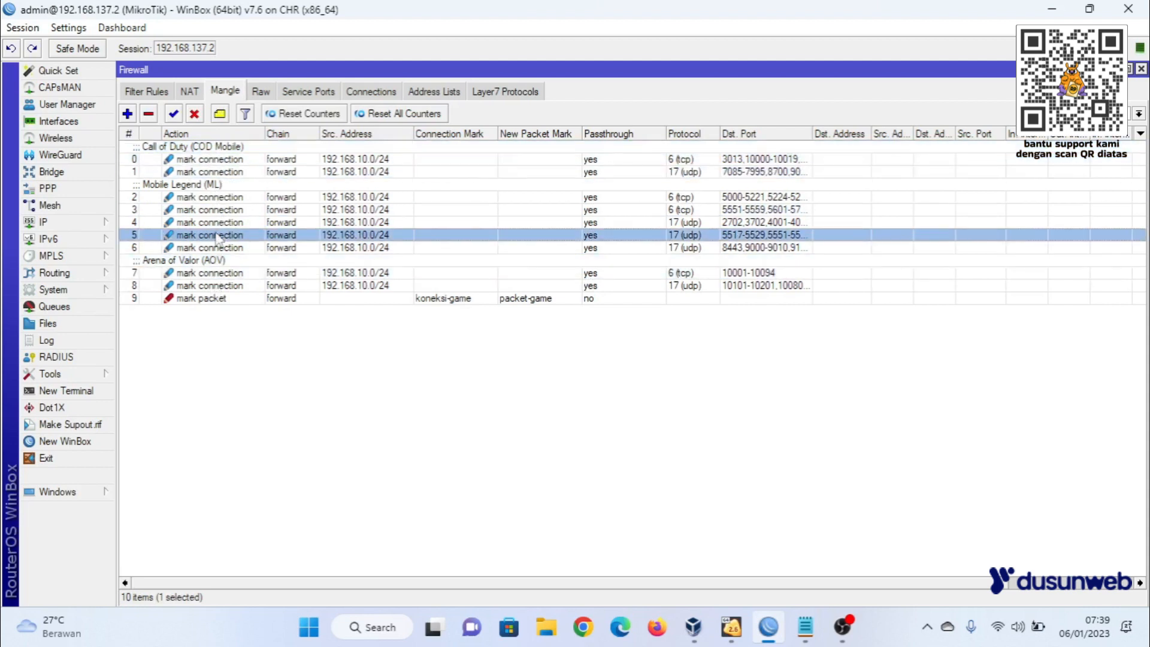
click(217, 272)
click(217, 286)
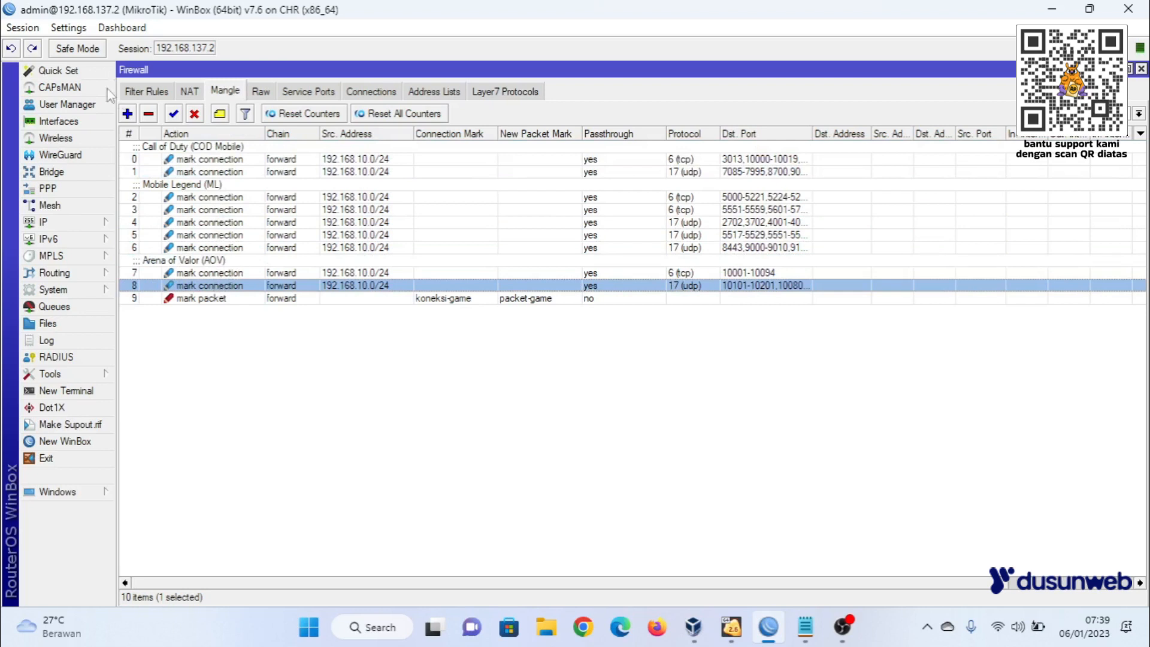
Start a new mangle rule with chain forward, source address 192.168.10.0/24 and connection mark no-mark.
click(128, 113)
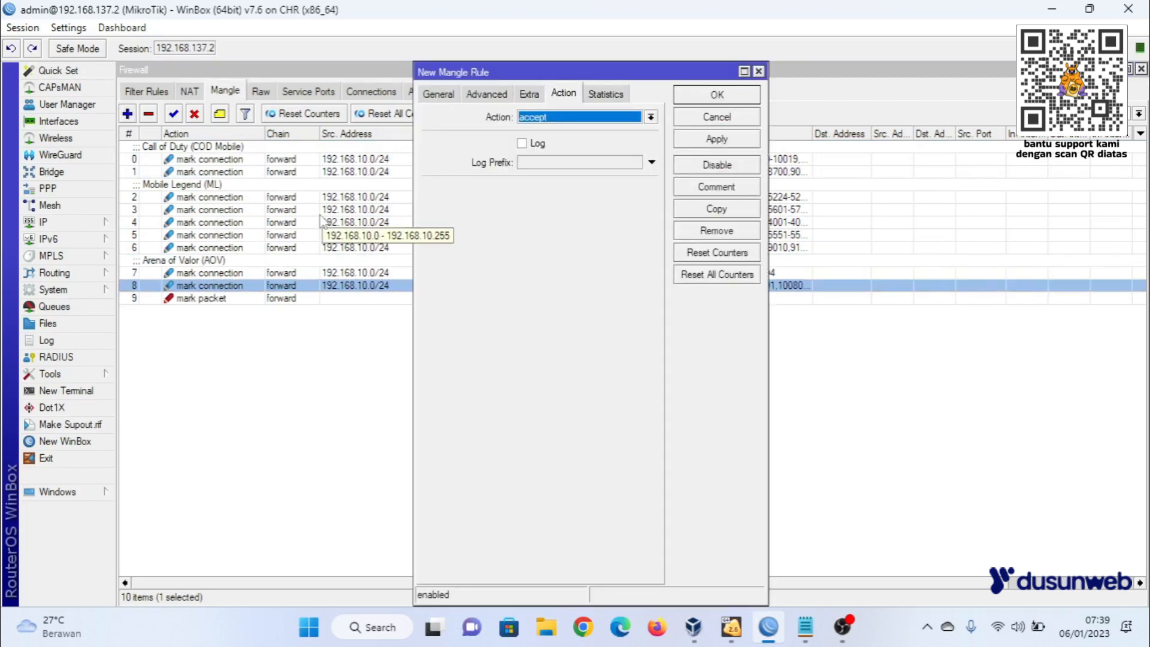
click(438, 93)
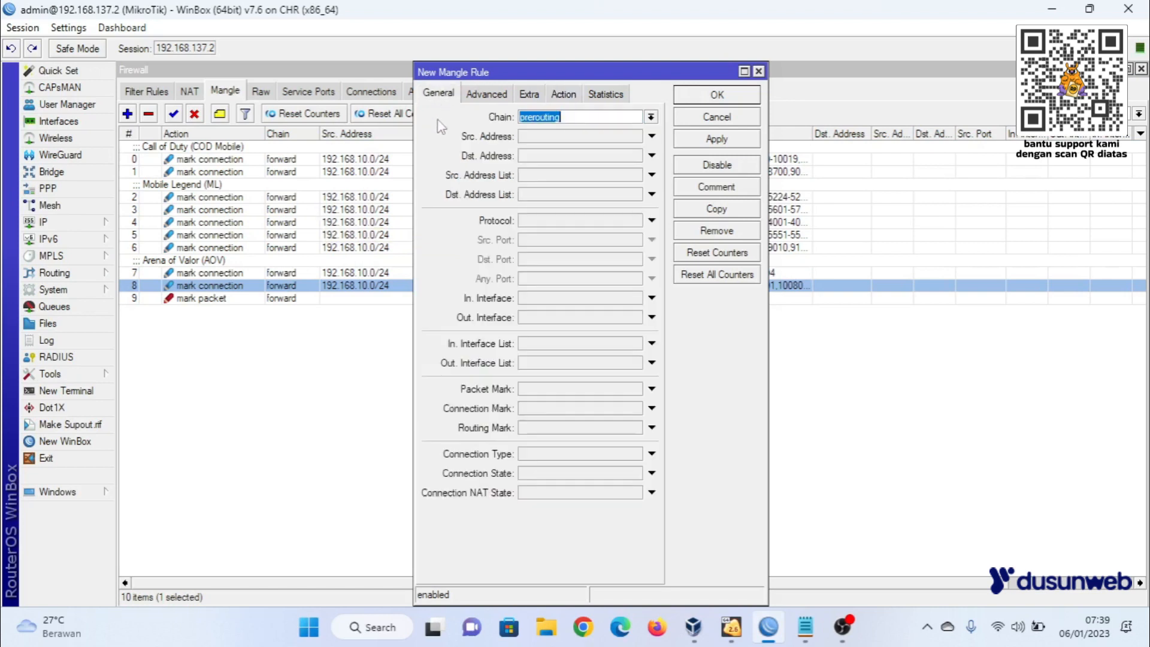
text(f)
click(651, 117)
click(605, 125)
click(559, 139)
text(192.168.10.0/24)
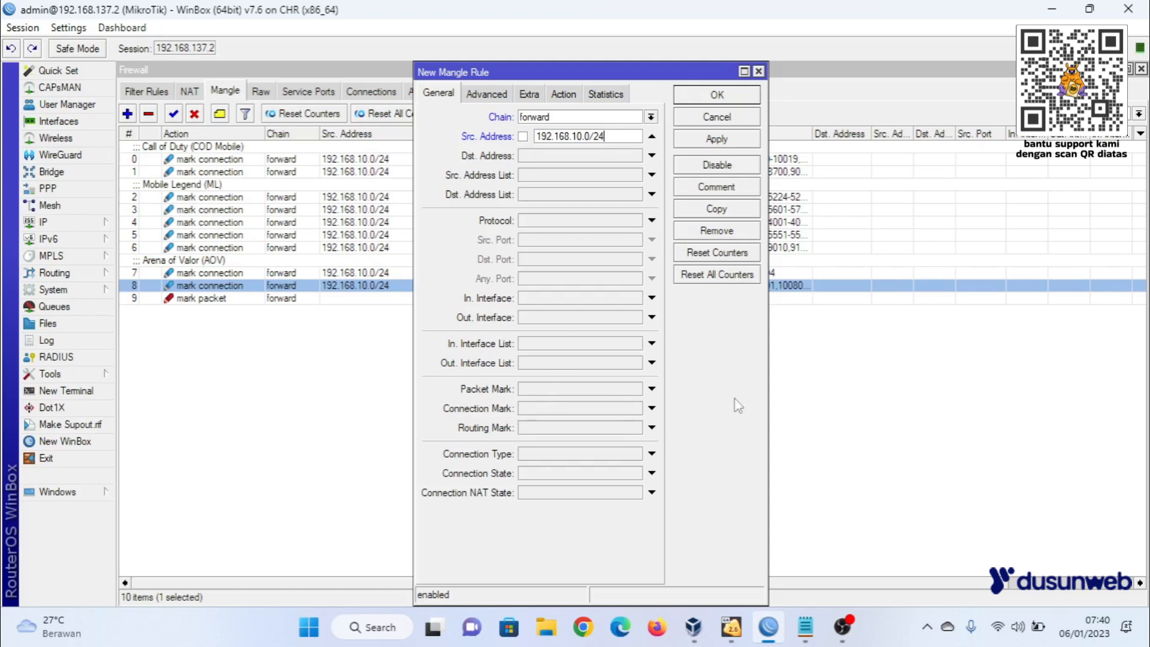
click(652, 408)
click(635, 409)
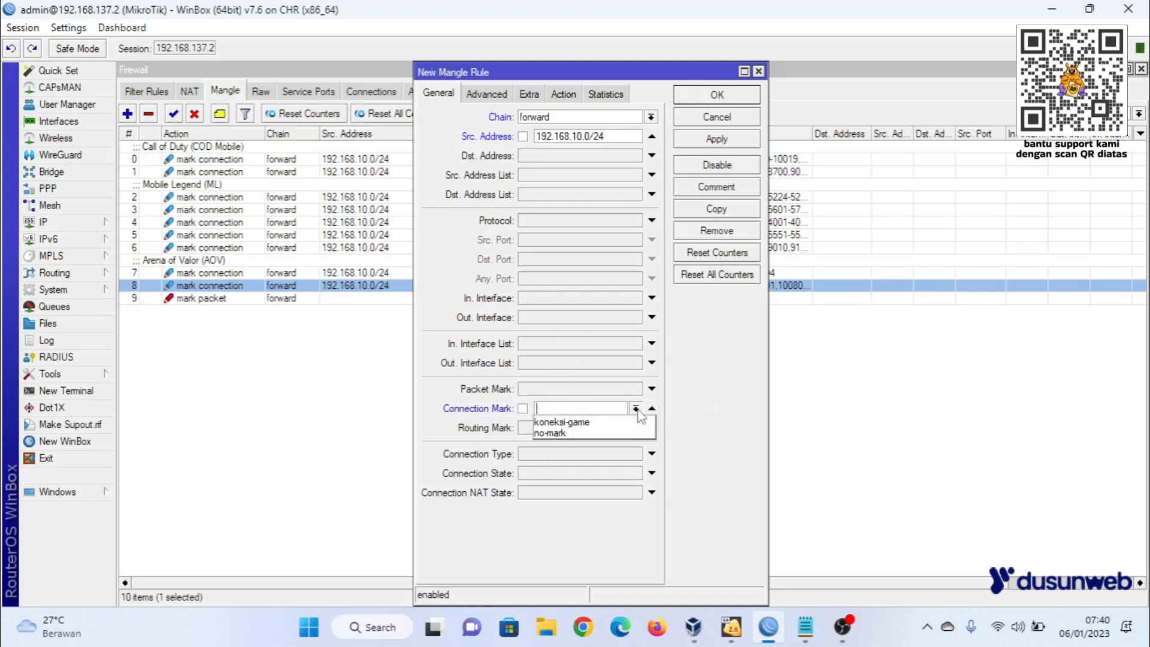
click(605, 432)
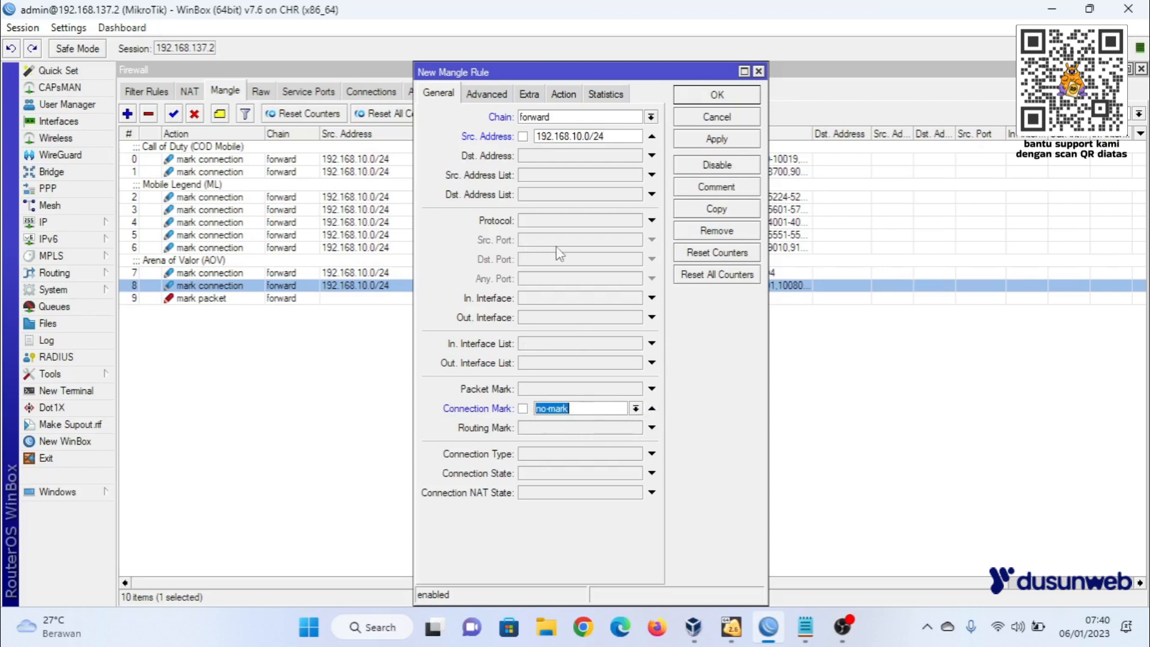
Set the no-mark rule's action to mark connection with the new connection mark paket-browsing, and save it.
click(565, 95)
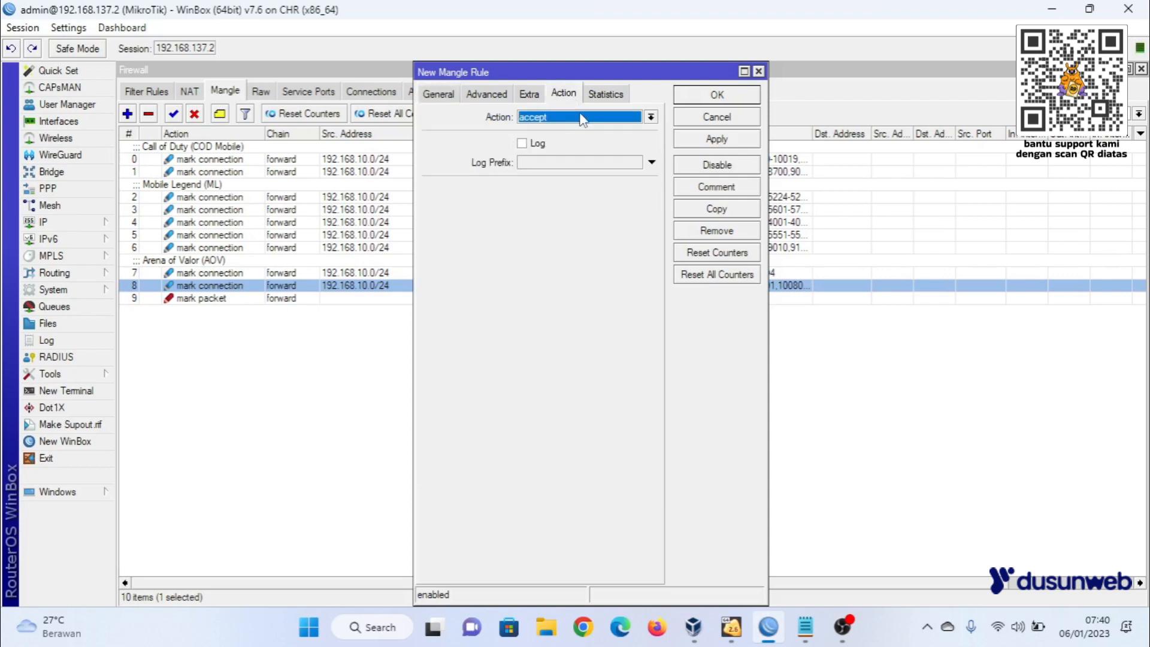
click(582, 118)
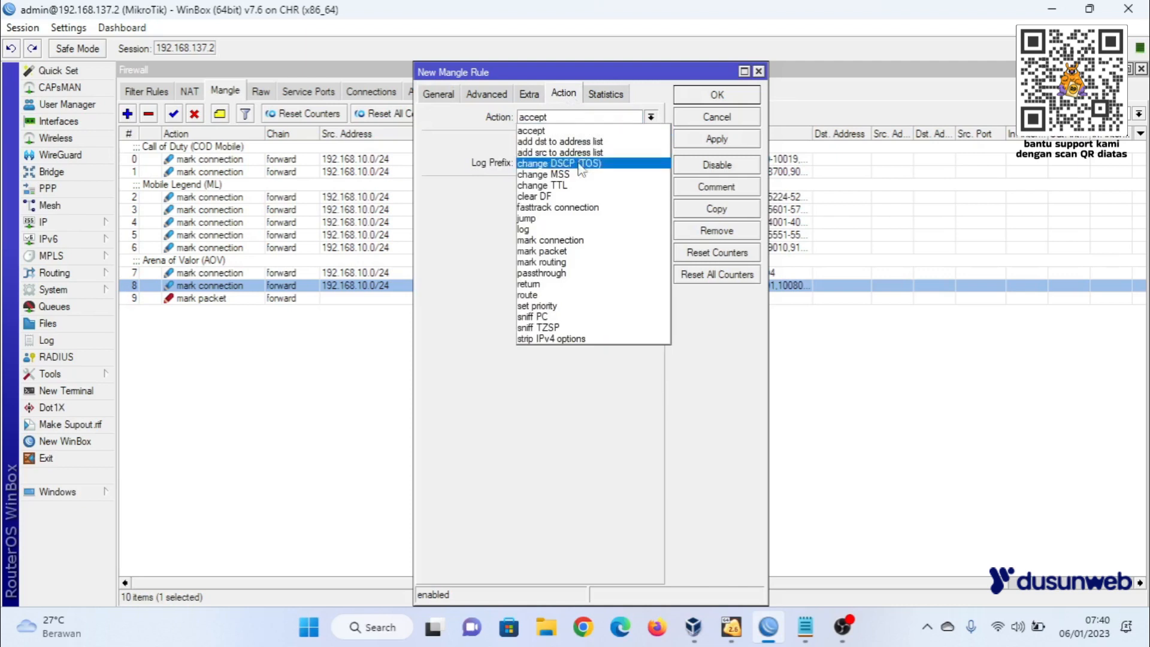
click(566, 240)
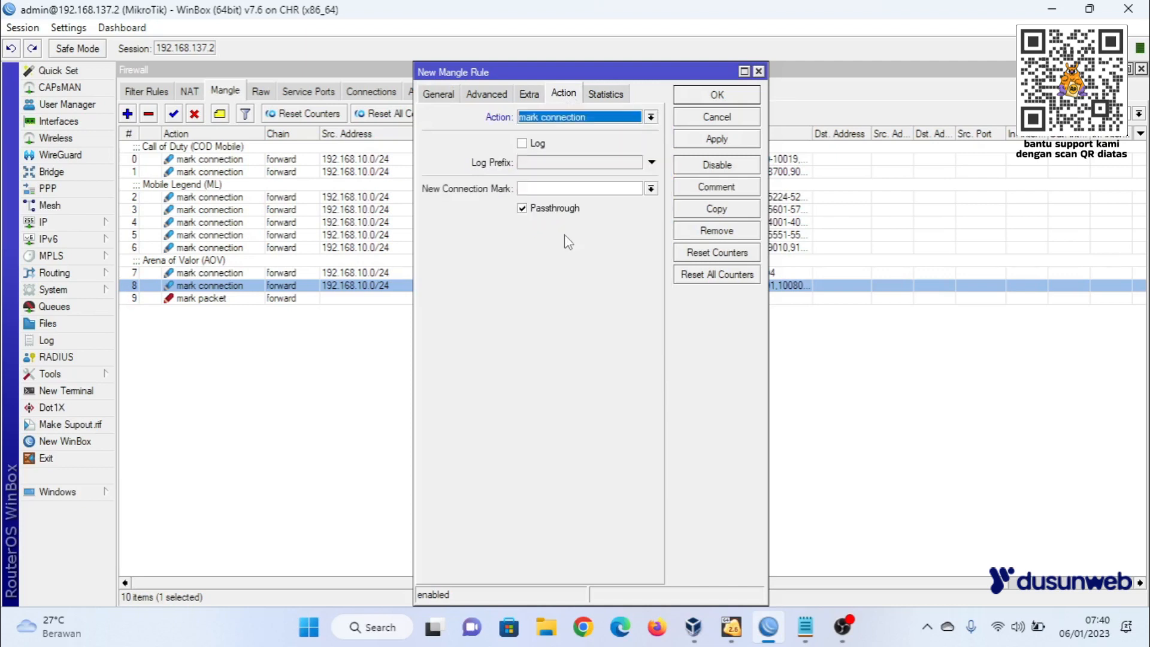
click(565, 192)
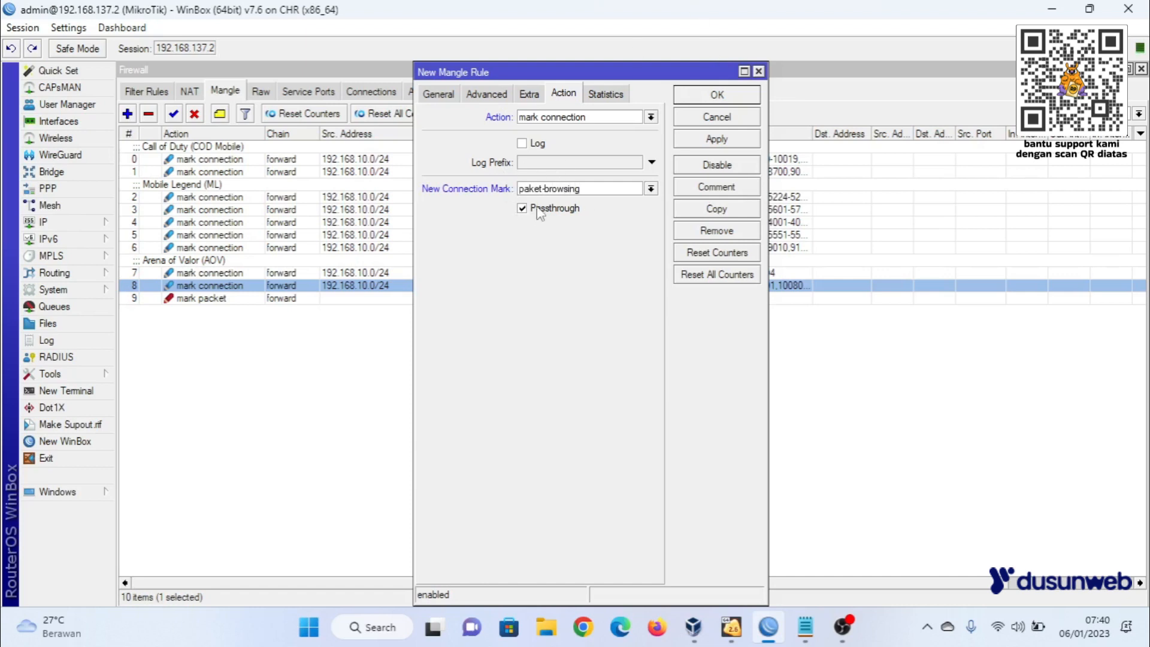
click(728, 139)
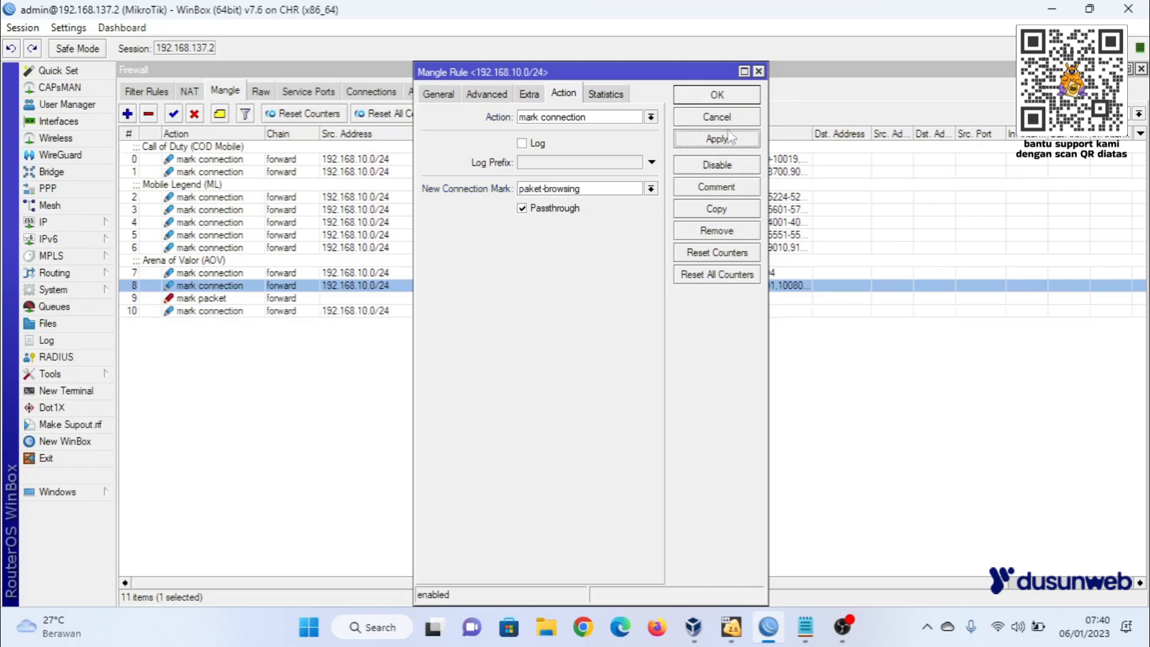
click(733, 99)
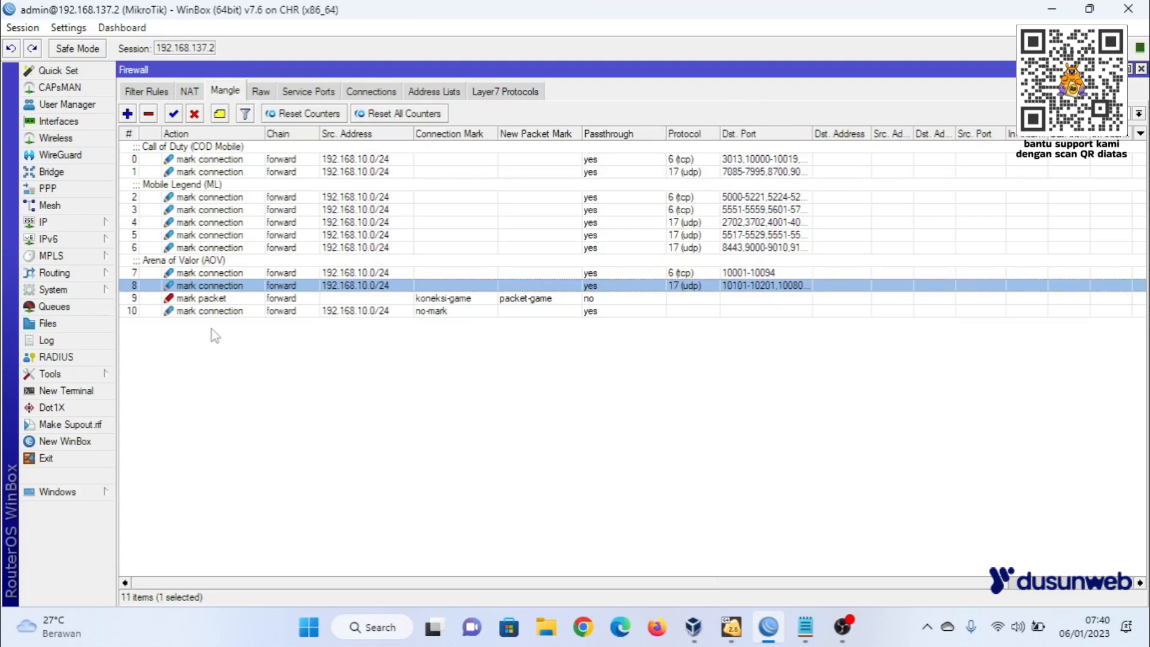
Add the comment Browsing to the no-mark connection rule below the mark packet rule.
click(214, 300)
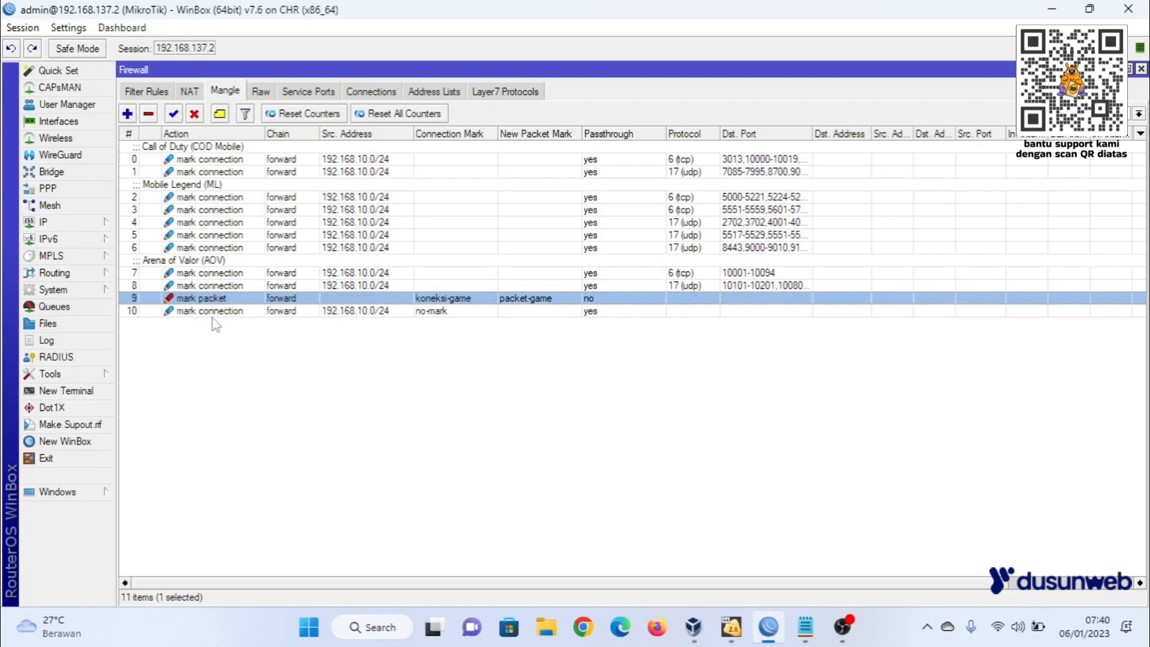
double_click(230, 312)
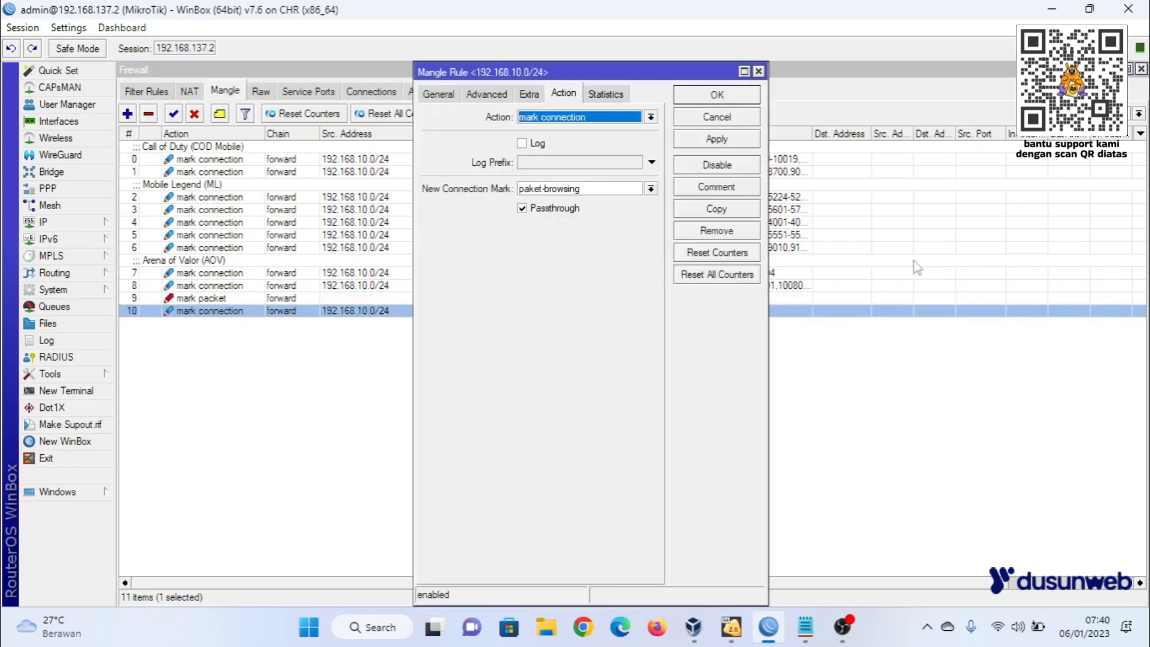
click(717, 188)
text(Browsing)
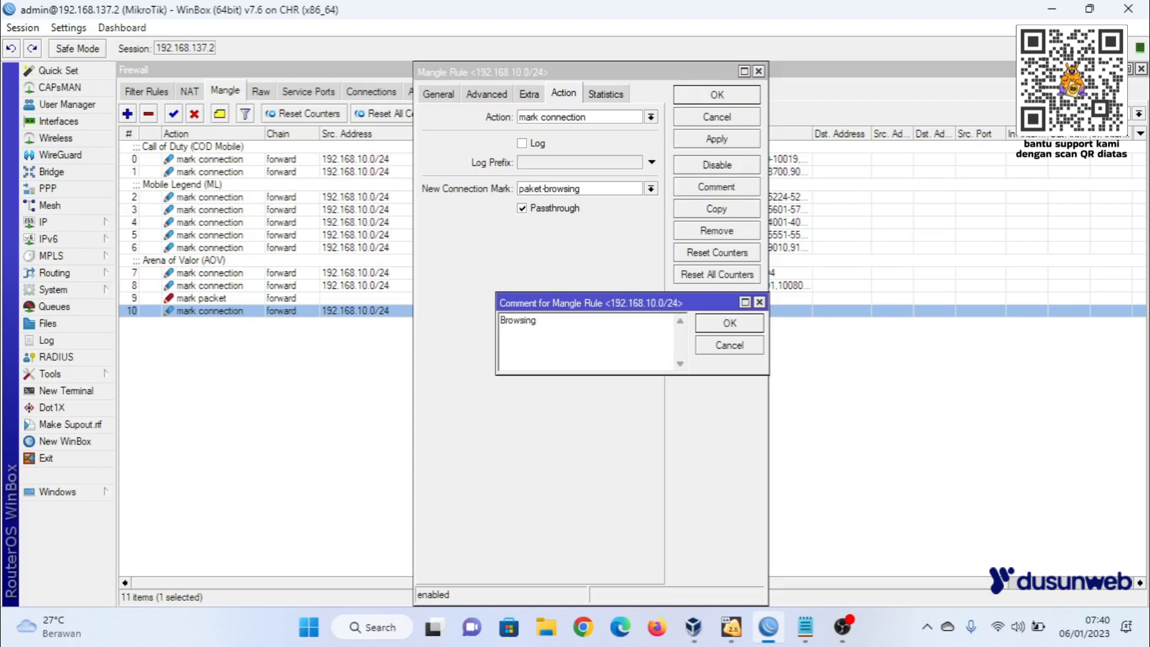
click(728, 325)
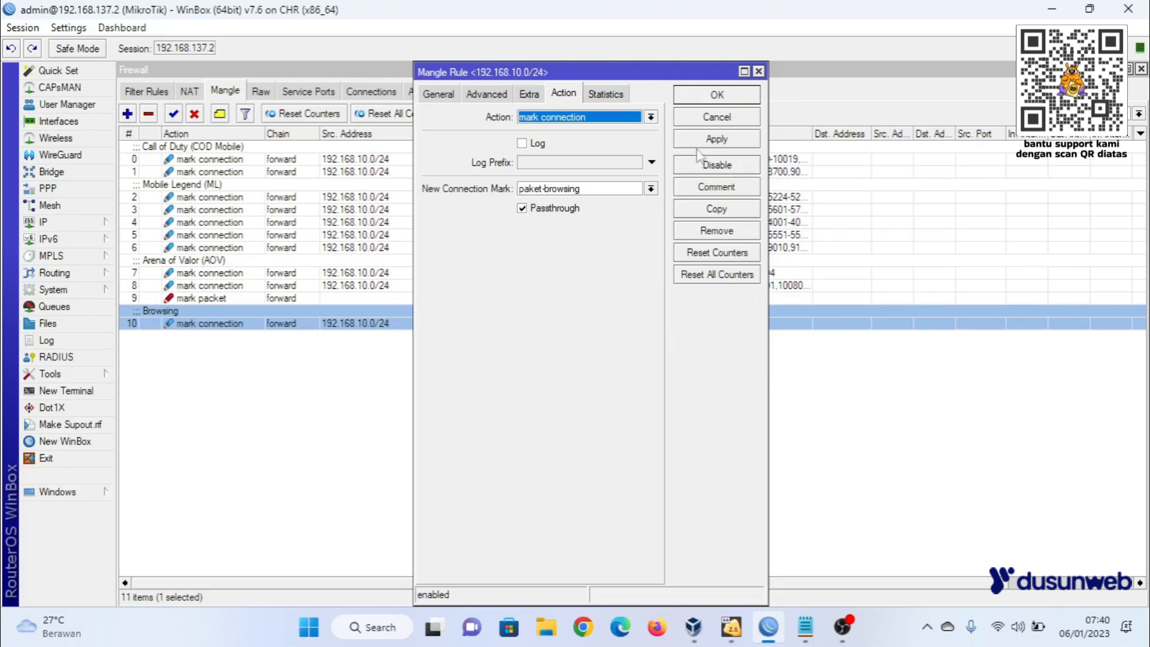
click(720, 112)
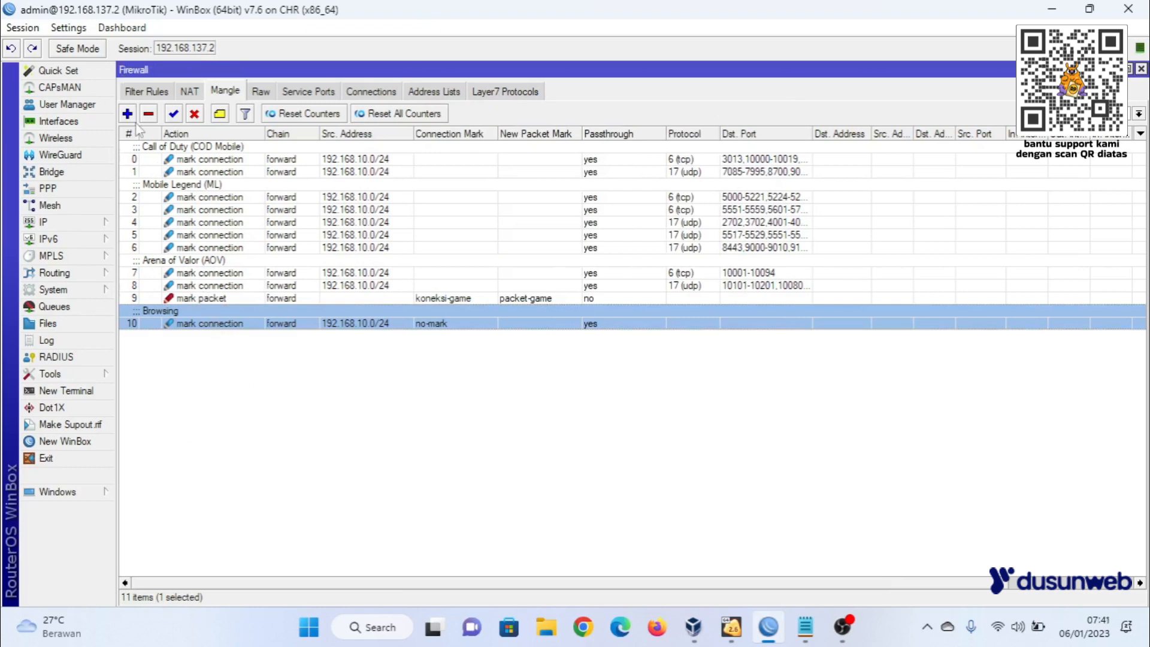
click(438, 94)
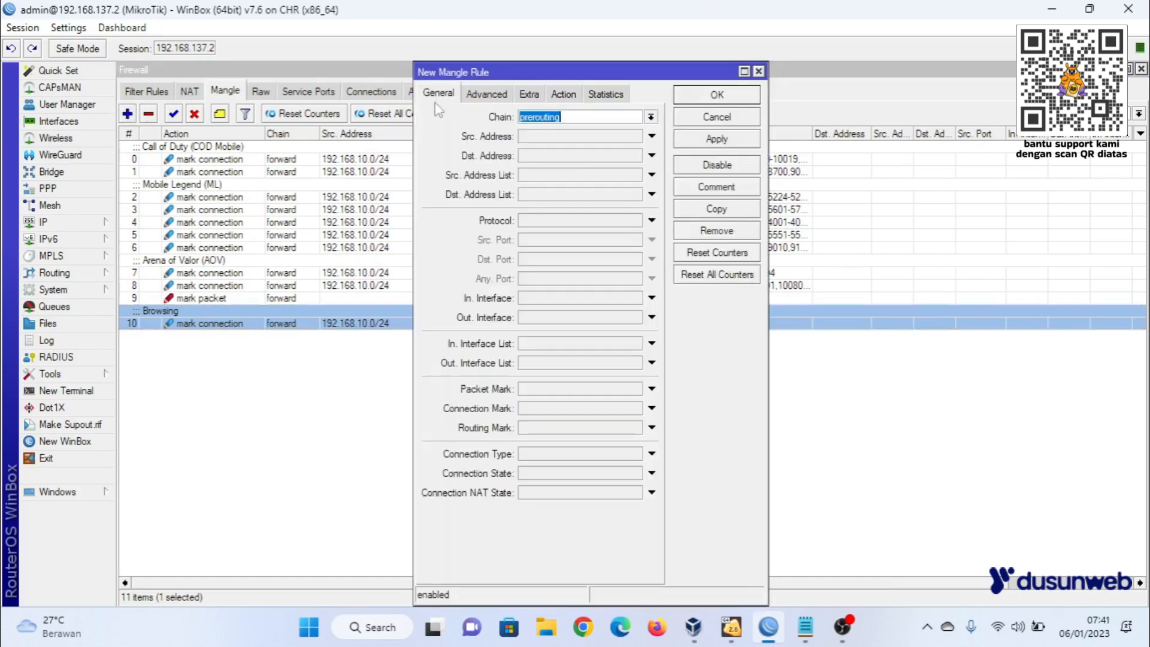
click(651, 118)
click(599, 149)
click(563, 139)
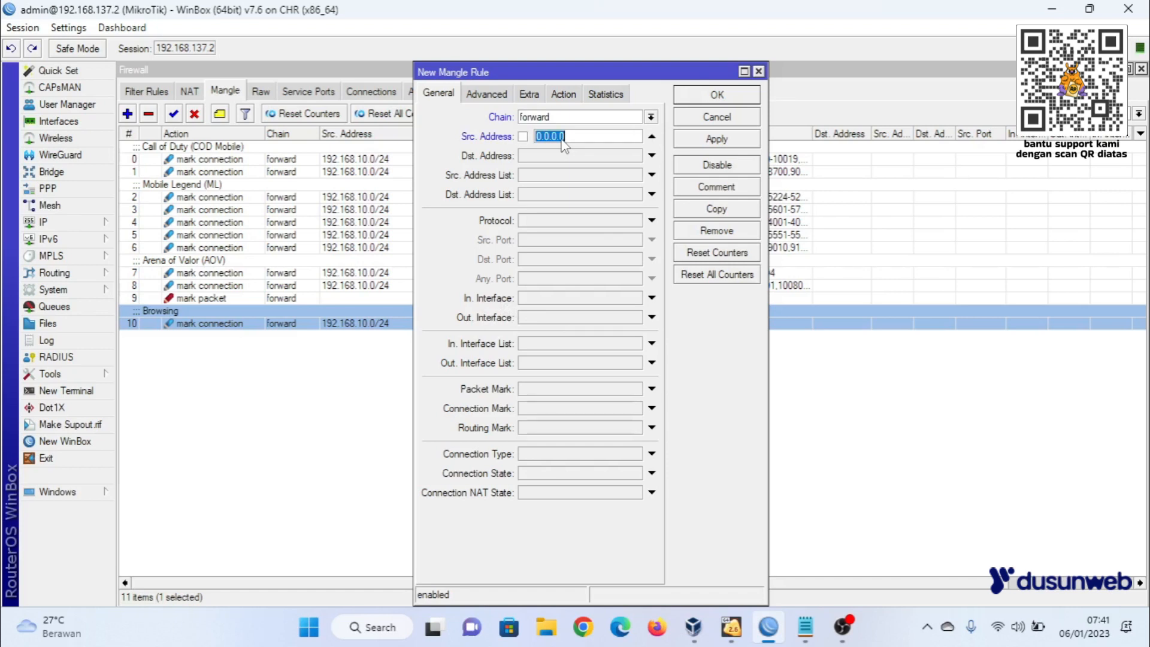
text(192/1)
key(BackSpace)
key(BackSpace)
key(BackSpace)
text(2.168.10.0/24)
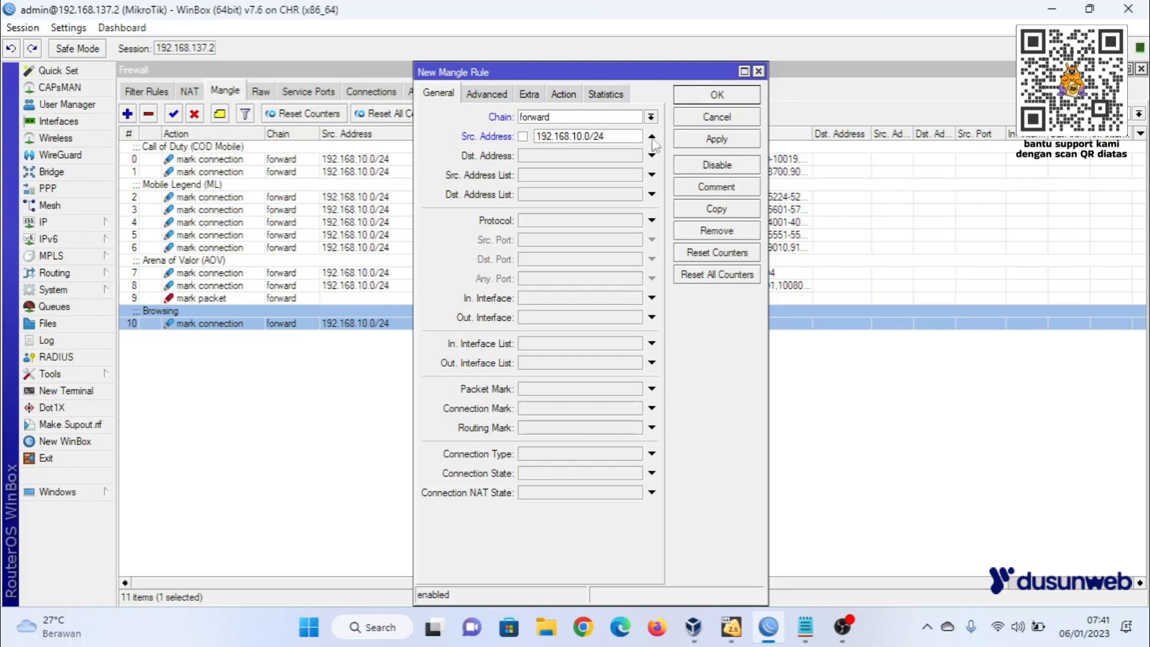
click(713, 116)
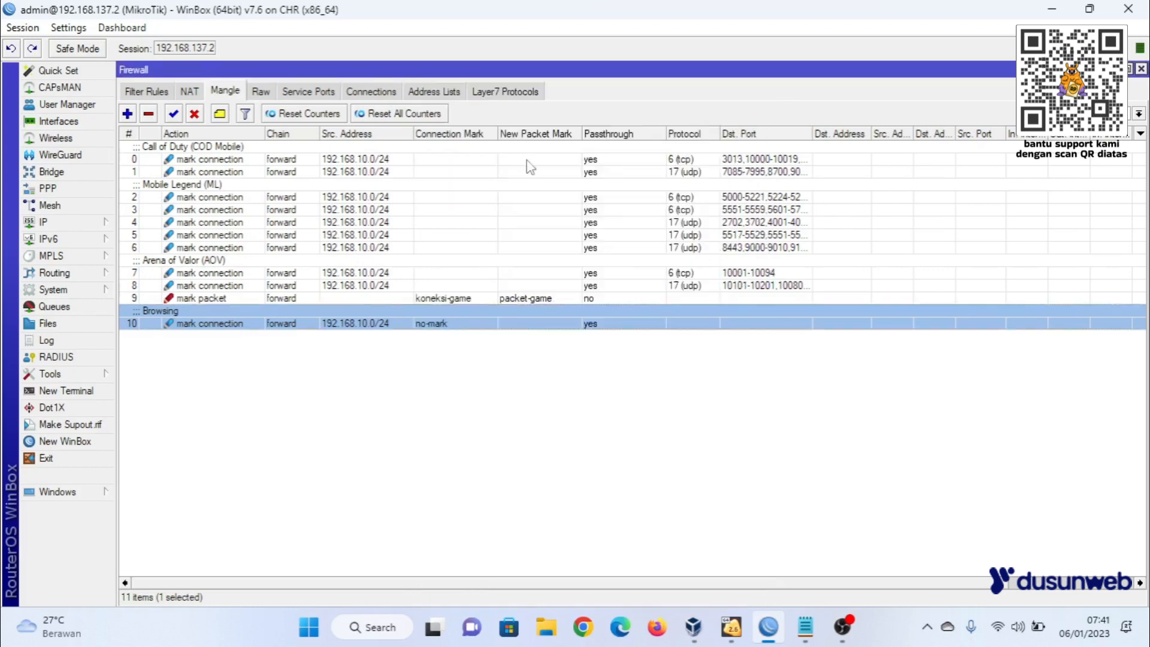
click(294, 299)
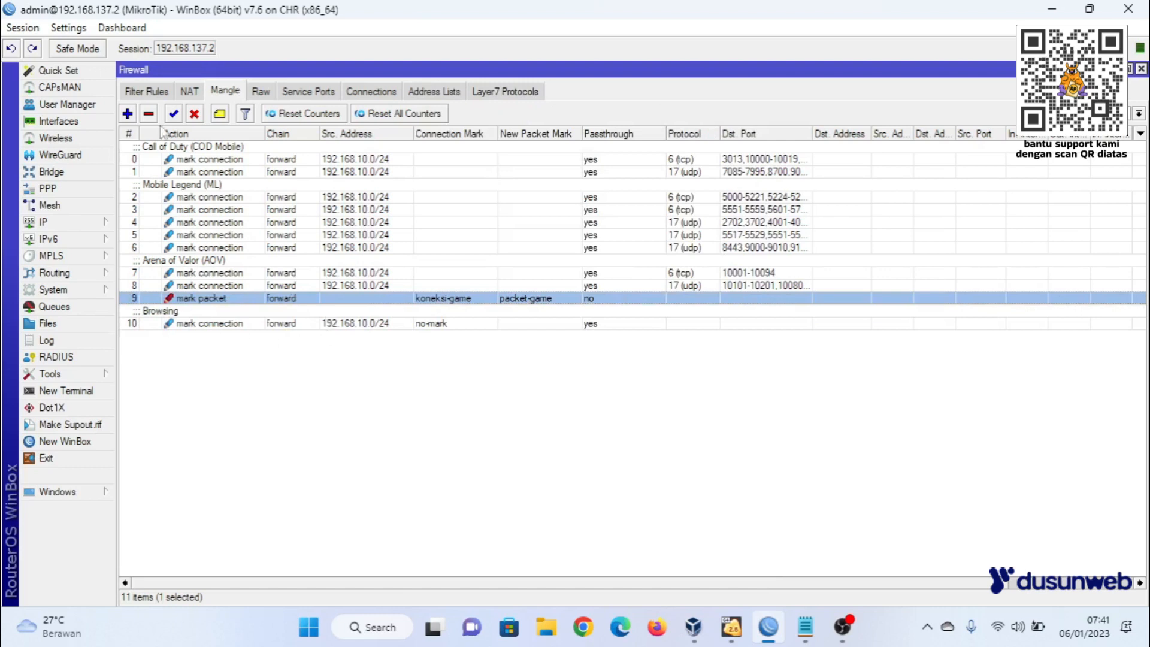
click(168, 321)
click(128, 114)
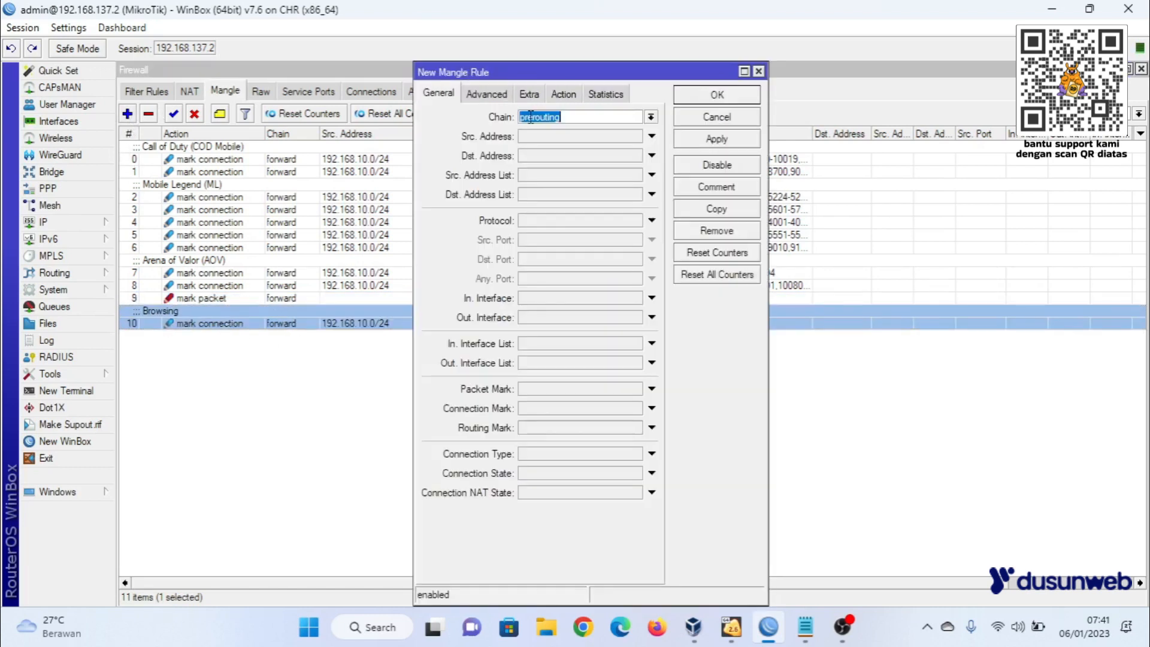
click(651, 118)
click(538, 131)
click(651, 407)
click(636, 409)
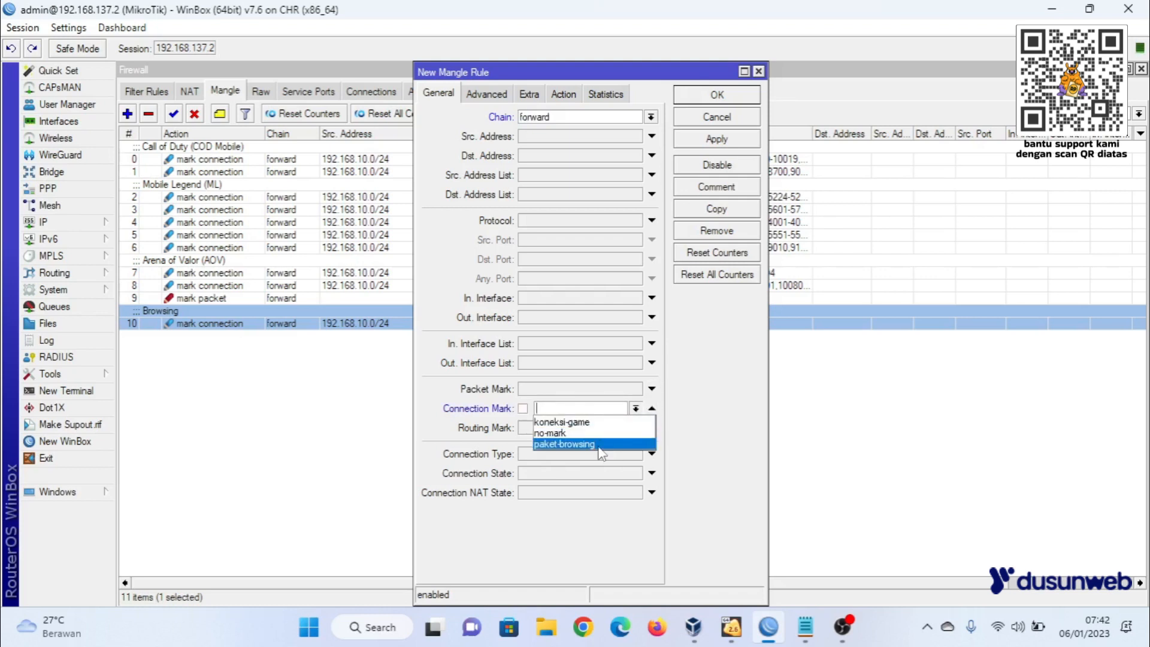
click(731, 117)
click(731, 118)
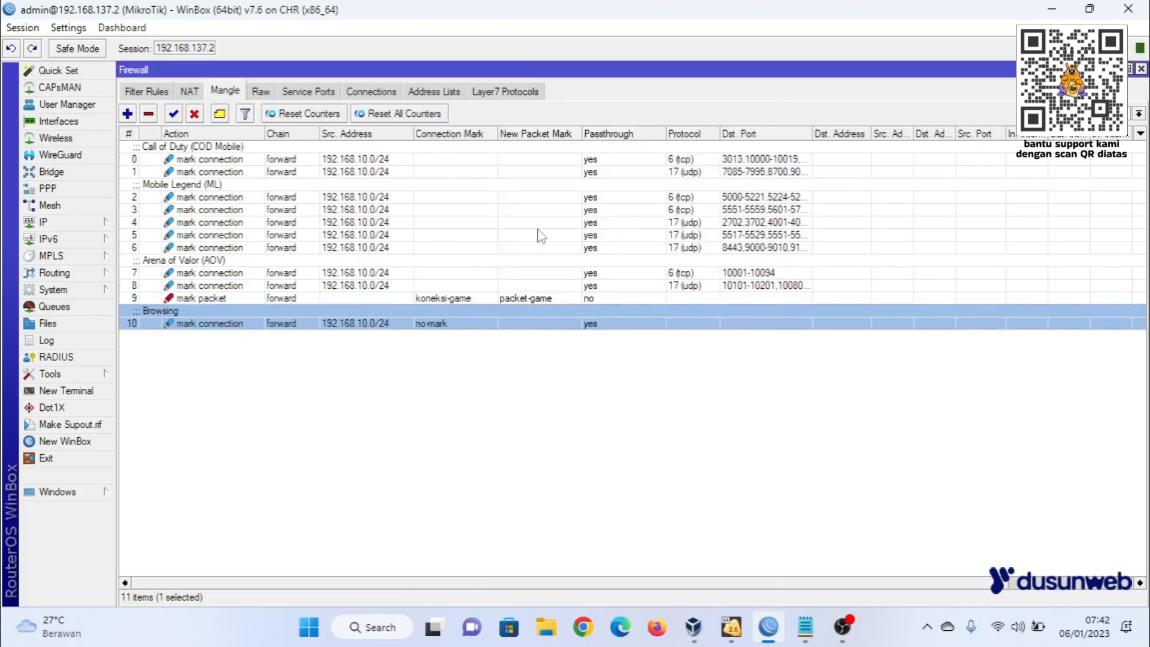
Change the Browsing rule's new connection mark to koneksi-browsing, save it and check the saved rule.
double_click(346, 324)
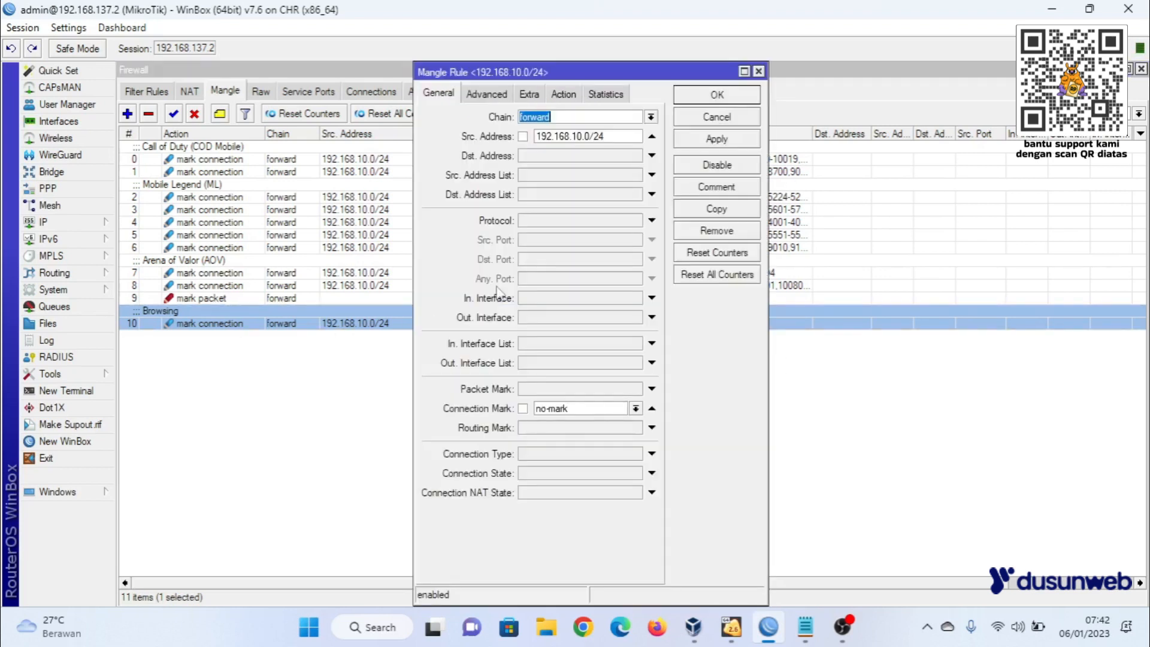
click(563, 93)
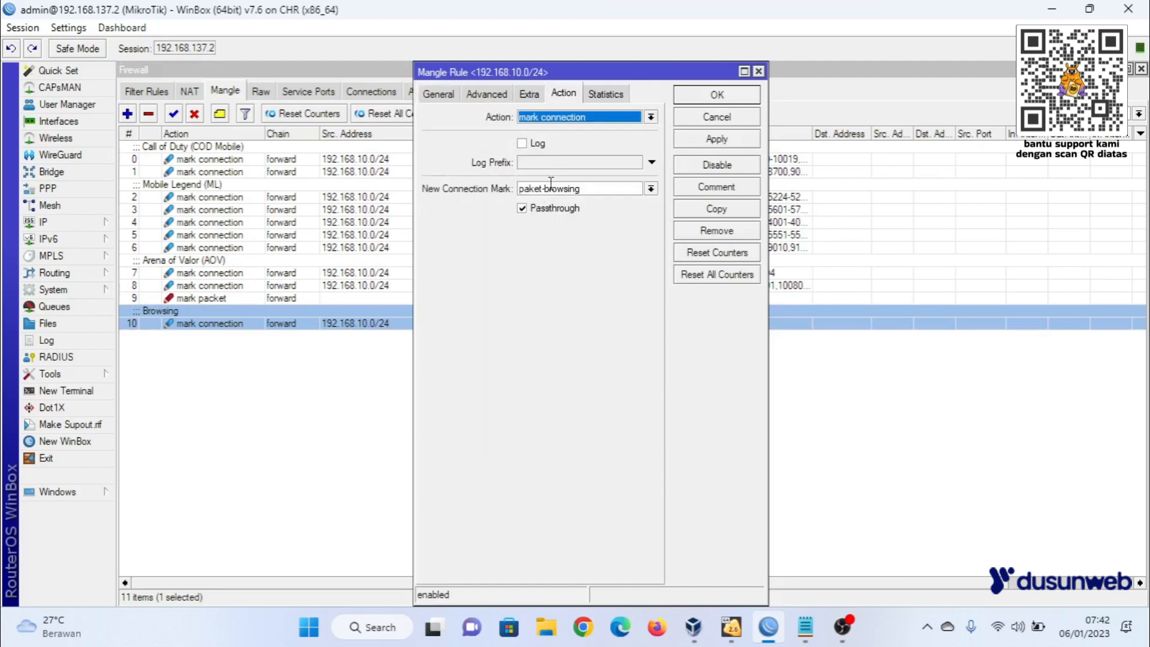
drag(616, 192, 469, 187)
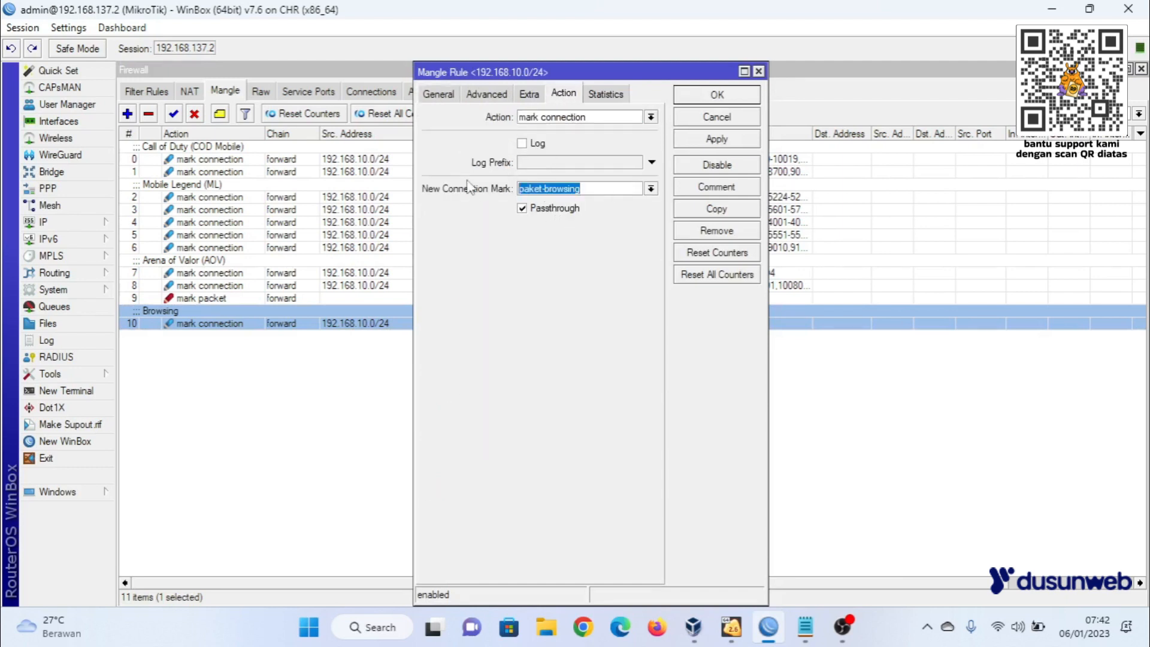
text(kon)
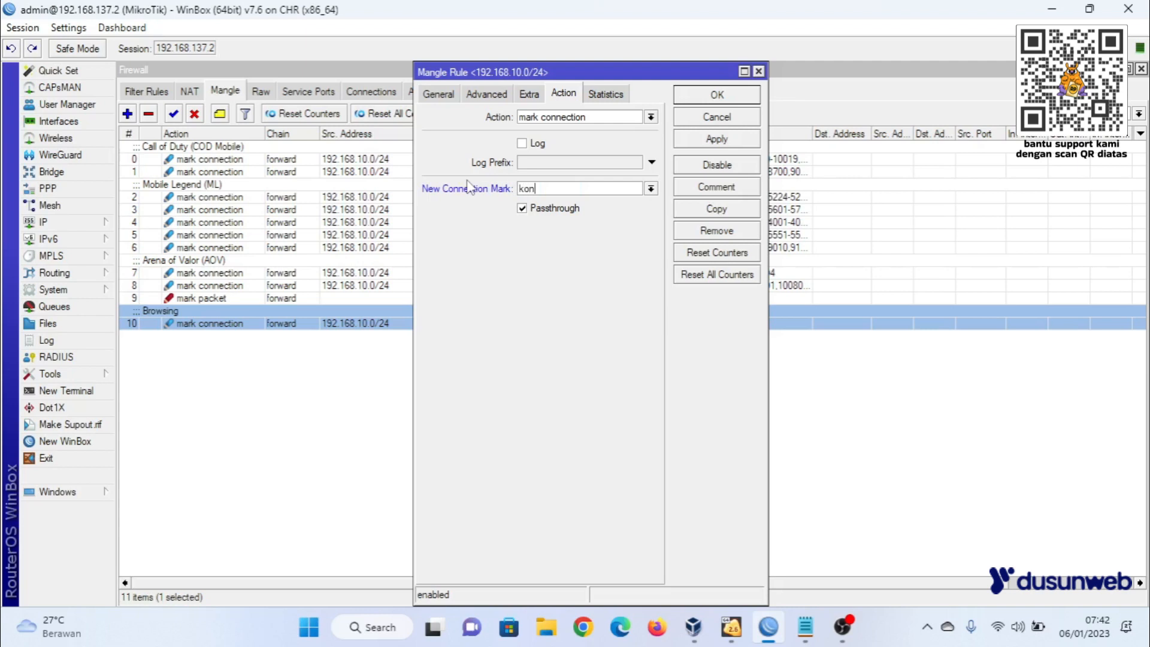
text(eksi-bvr)
key(BackSpace)
text(rowsing)
click(708, 145)
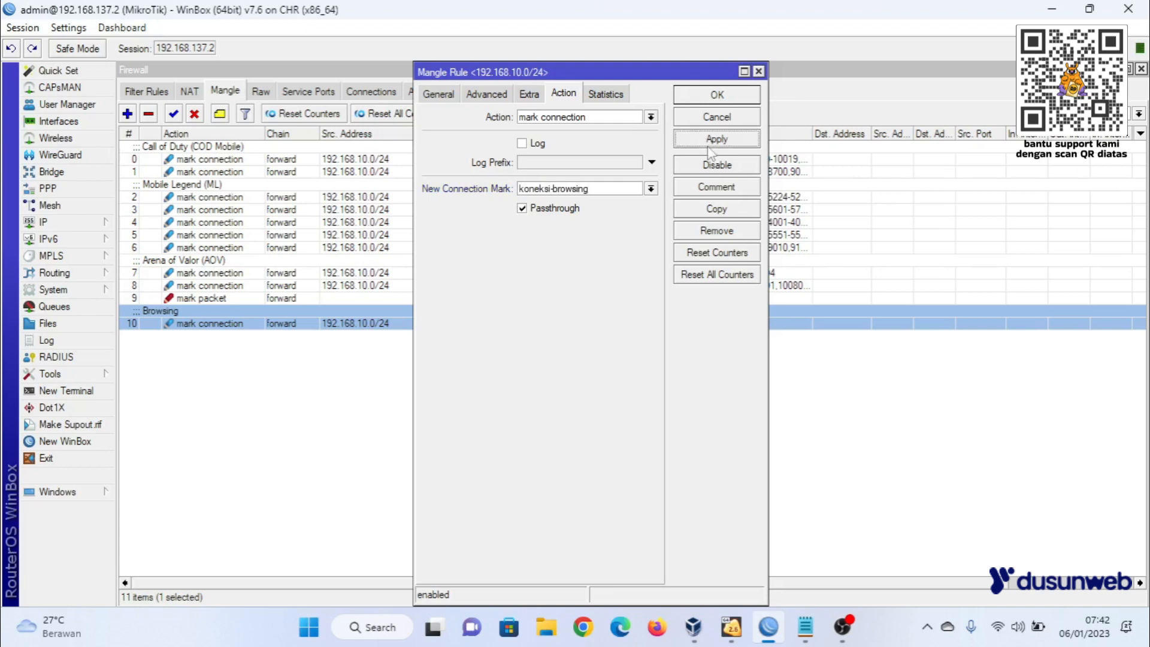
click(718, 102)
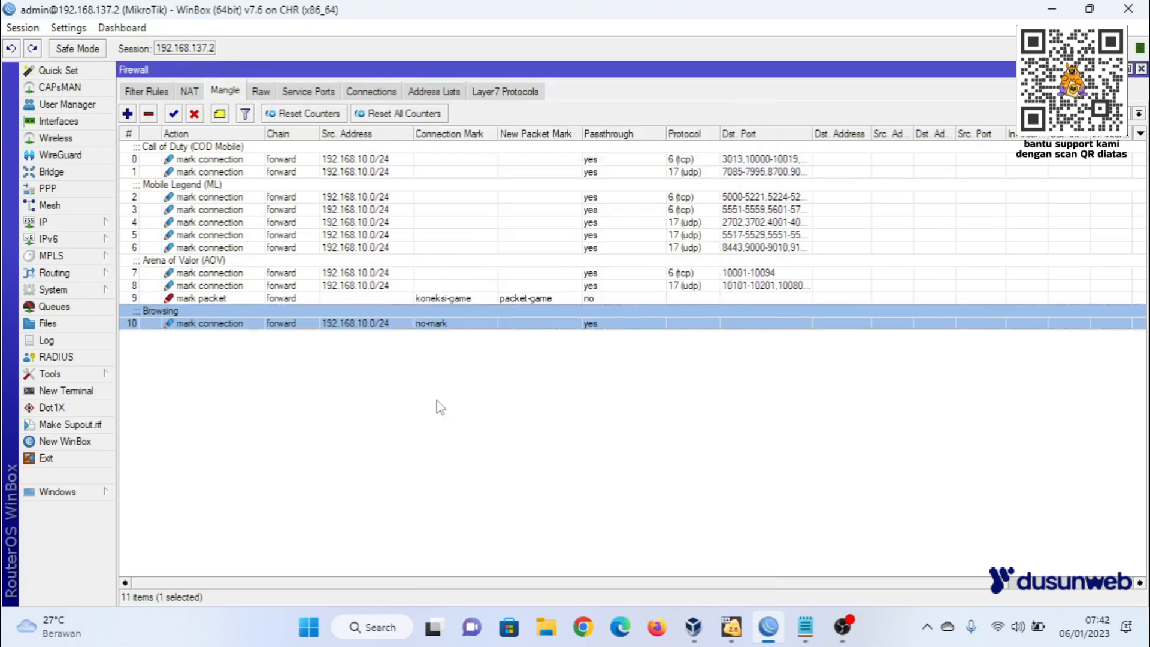
double_click(280, 326)
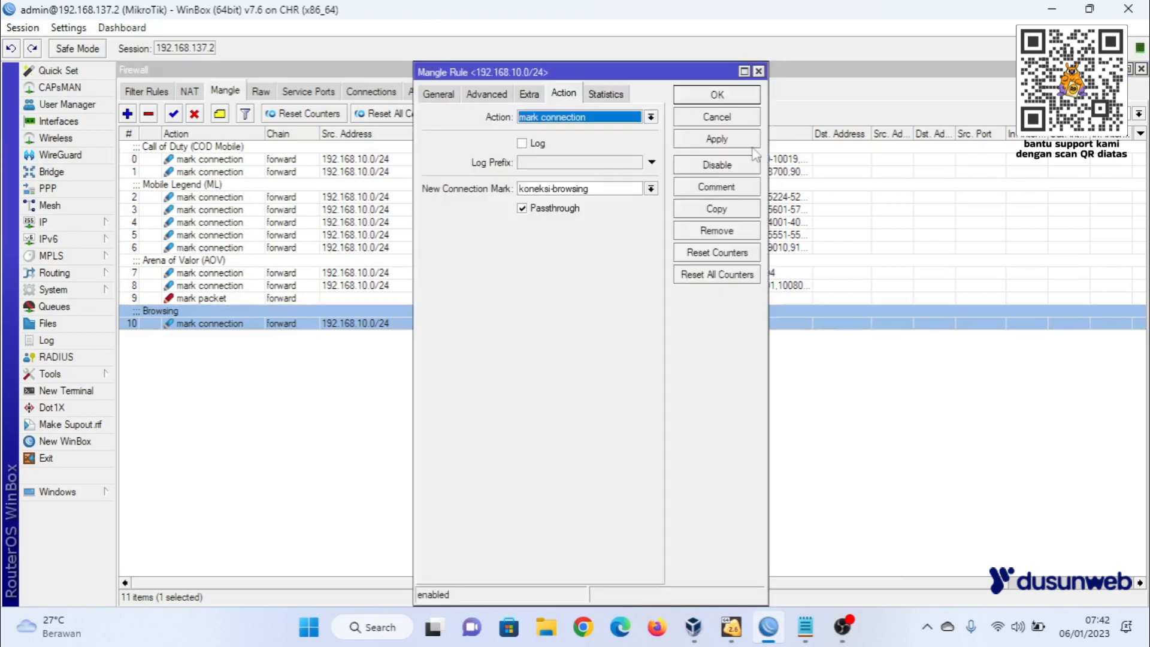
click(723, 97)
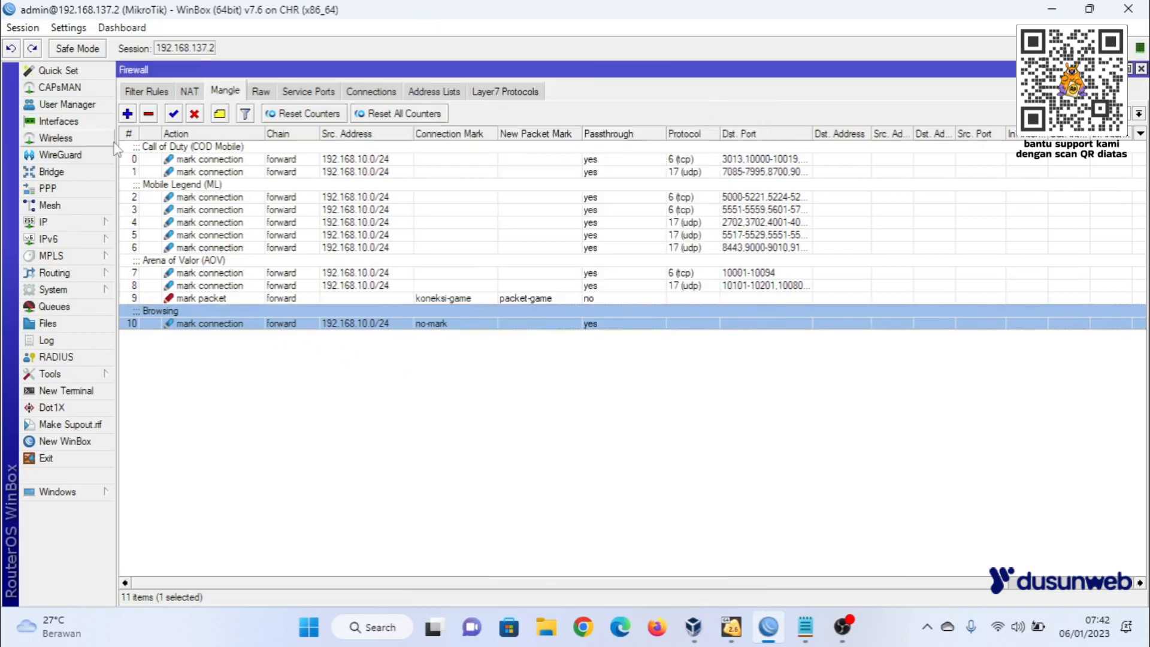
Start a new mangle rule with chain forward and connection mark koneksi-browsing.
click(128, 114)
click(439, 93)
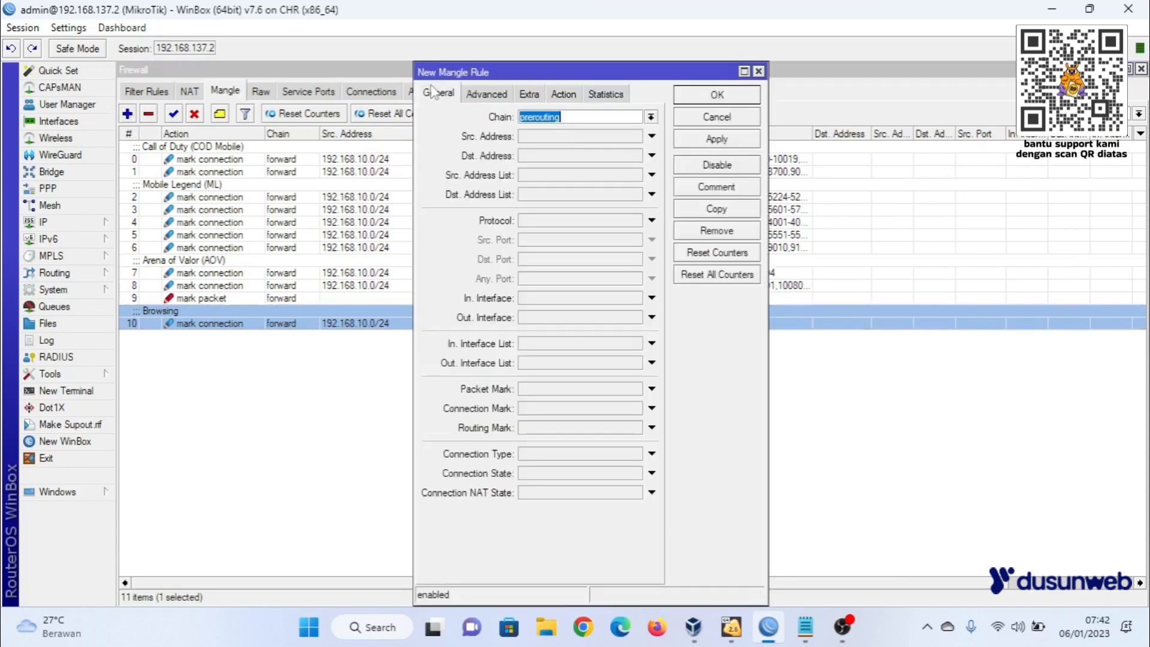
click(651, 117)
click(598, 131)
click(651, 408)
click(636, 409)
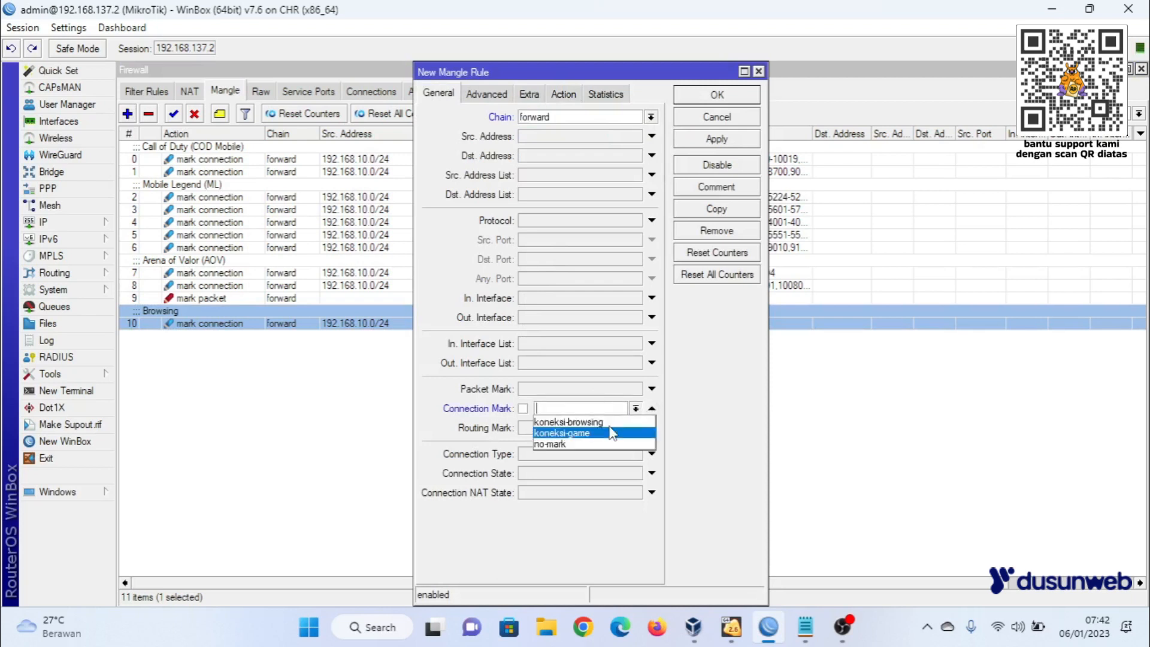
click(607, 409)
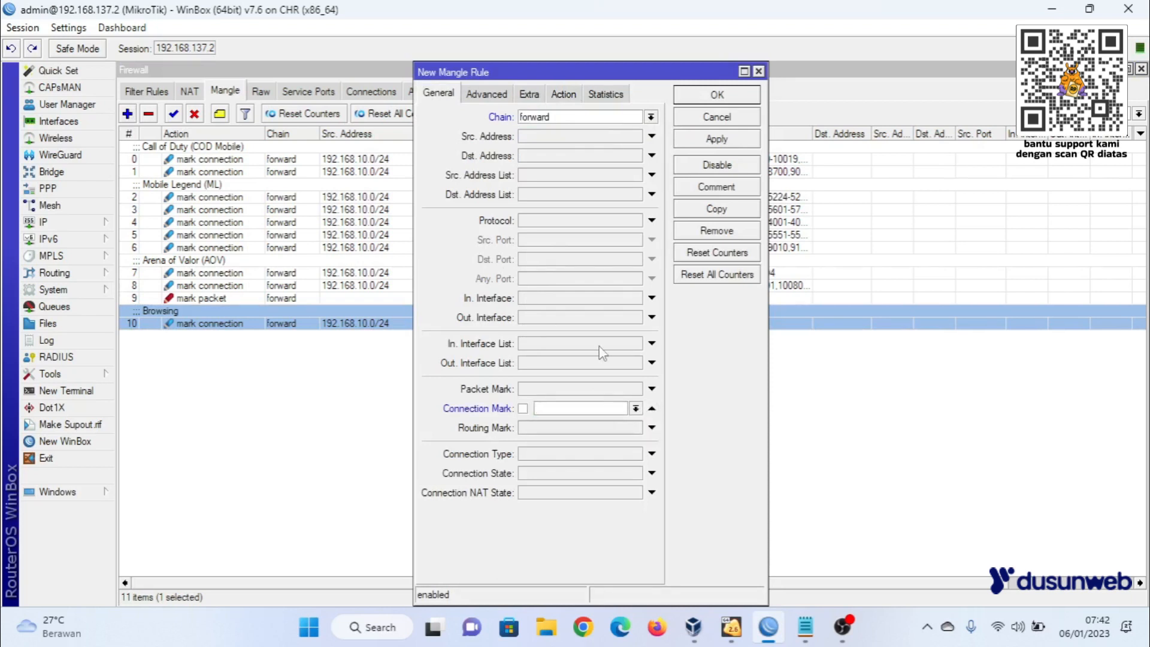
click(635, 409)
click(606, 416)
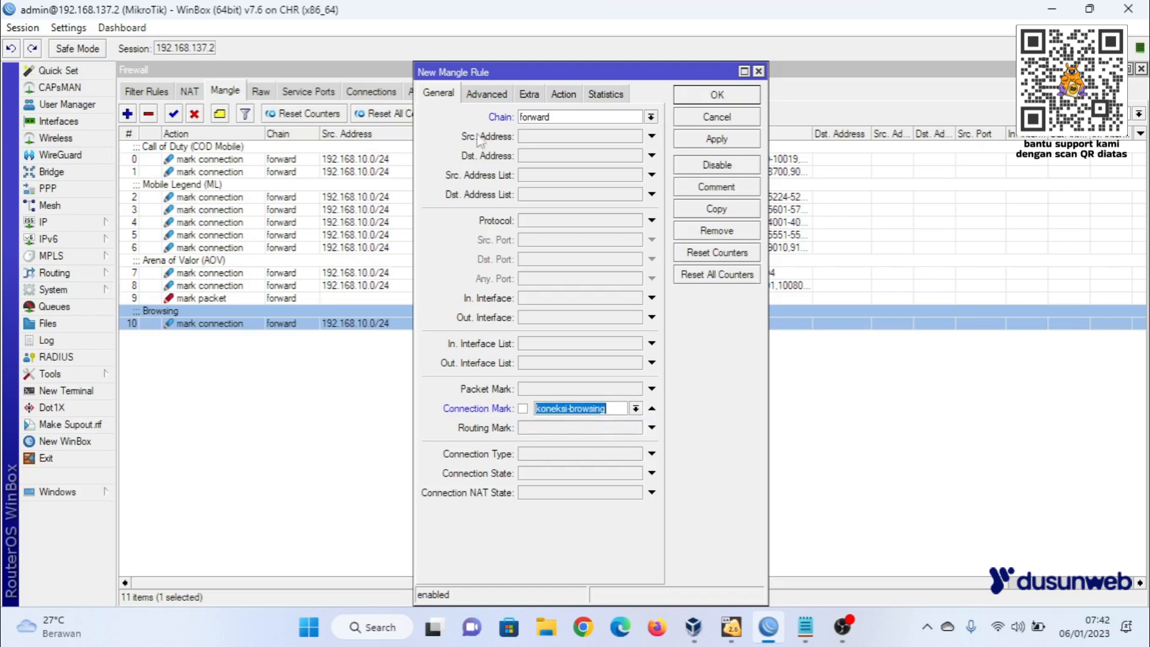
Set the koneksi-browsing rule's action to mark packet with the new packet mark paket-browsing, and save it.
click(563, 94)
click(571, 117)
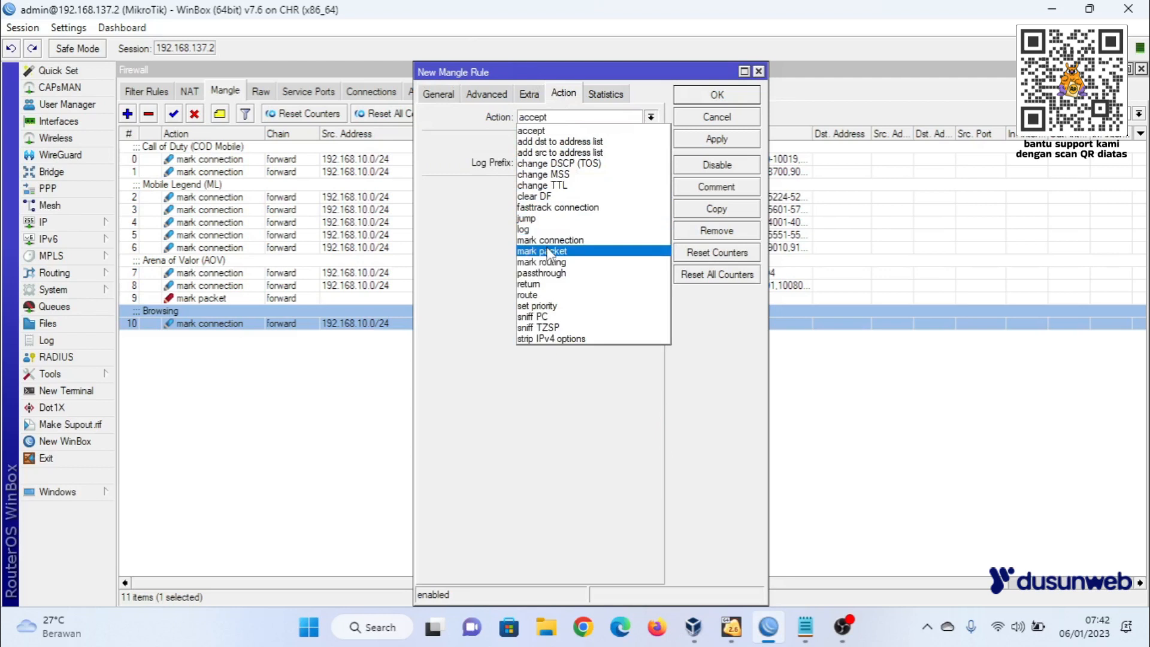
click(569, 251)
click(589, 189)
text(p)
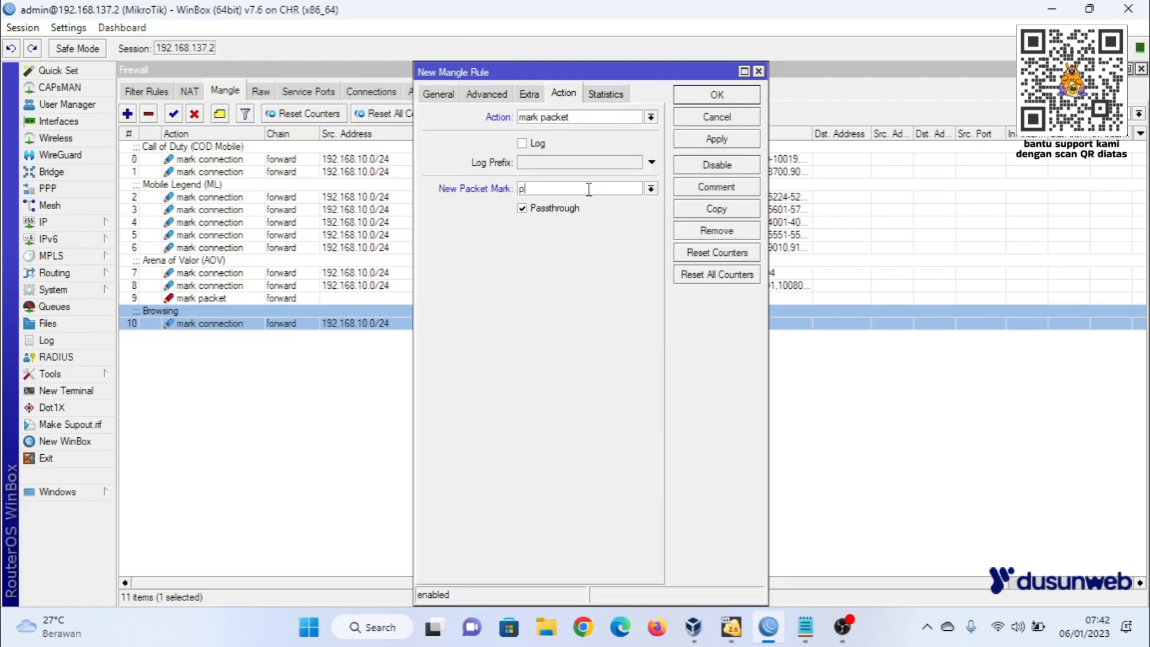
text(aket-browsimh)
key(BackSpace)
text(g)
click(721, 140)
click(722, 95)
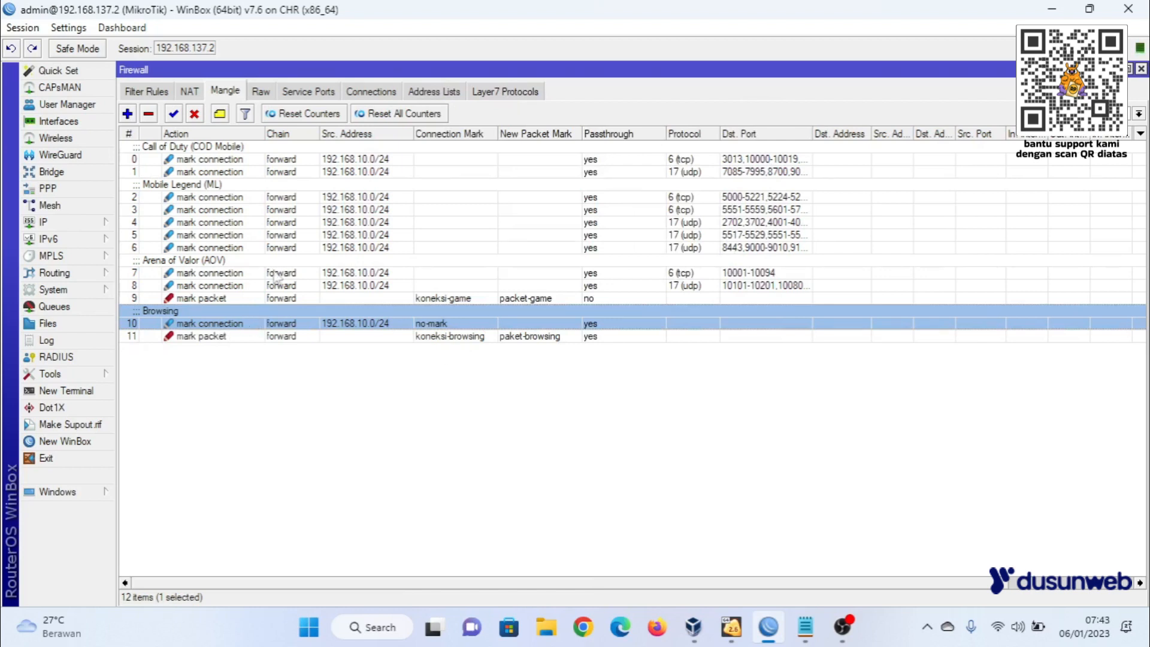
Review the order of the game and browsing connection and packet marking rules in the mangle list.
click(235, 154)
click(208, 298)
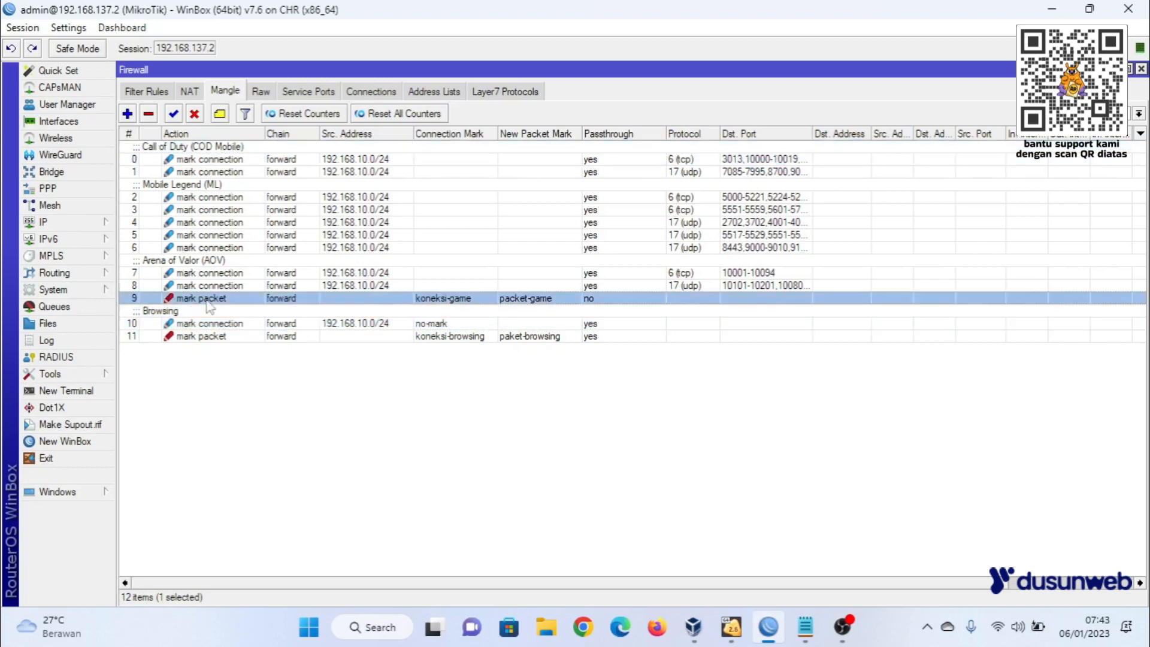
click(227, 158)
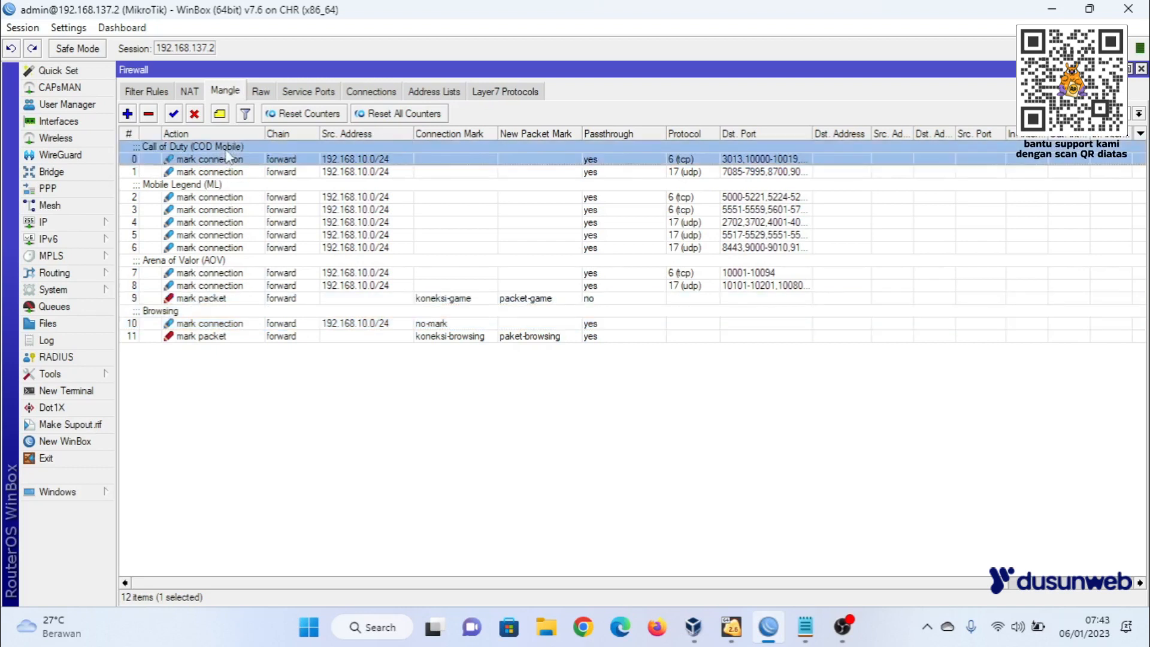
click(211, 300)
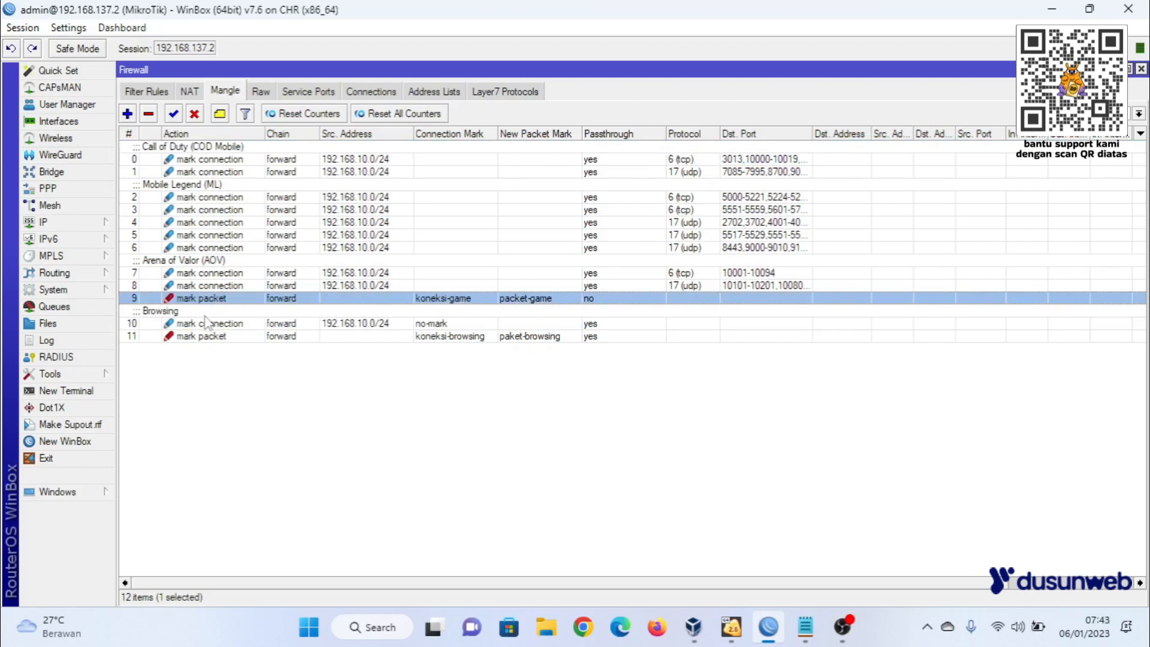
click(208, 323)
click(207, 336)
click(210, 324)
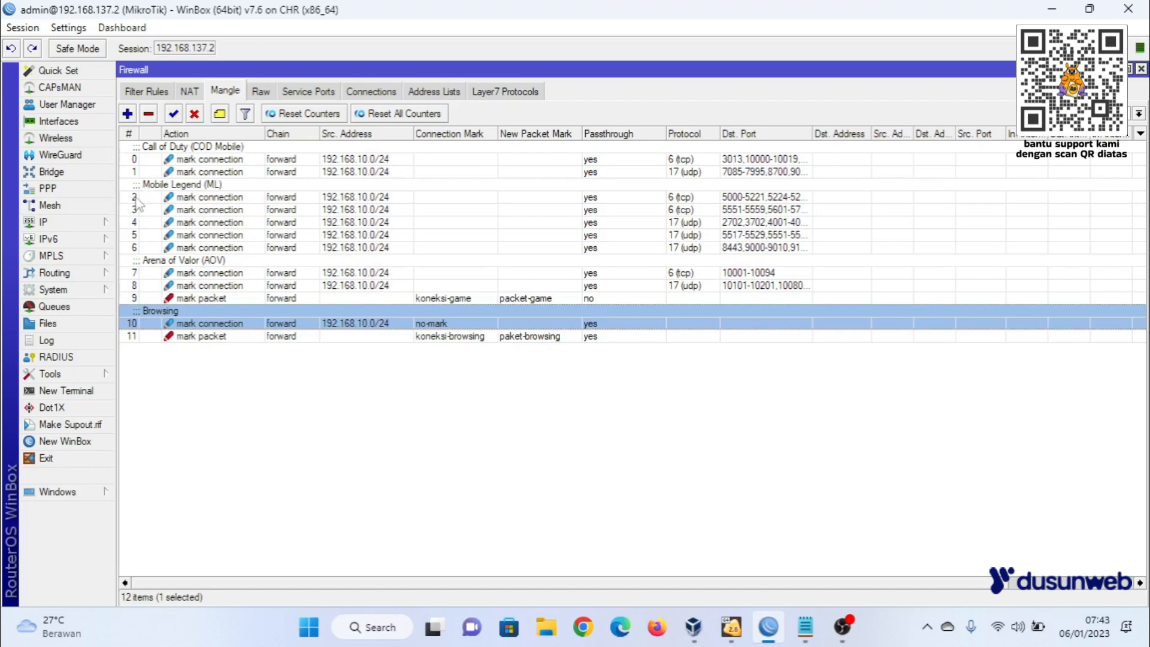
Open the router's queue tree list.
click(71, 312)
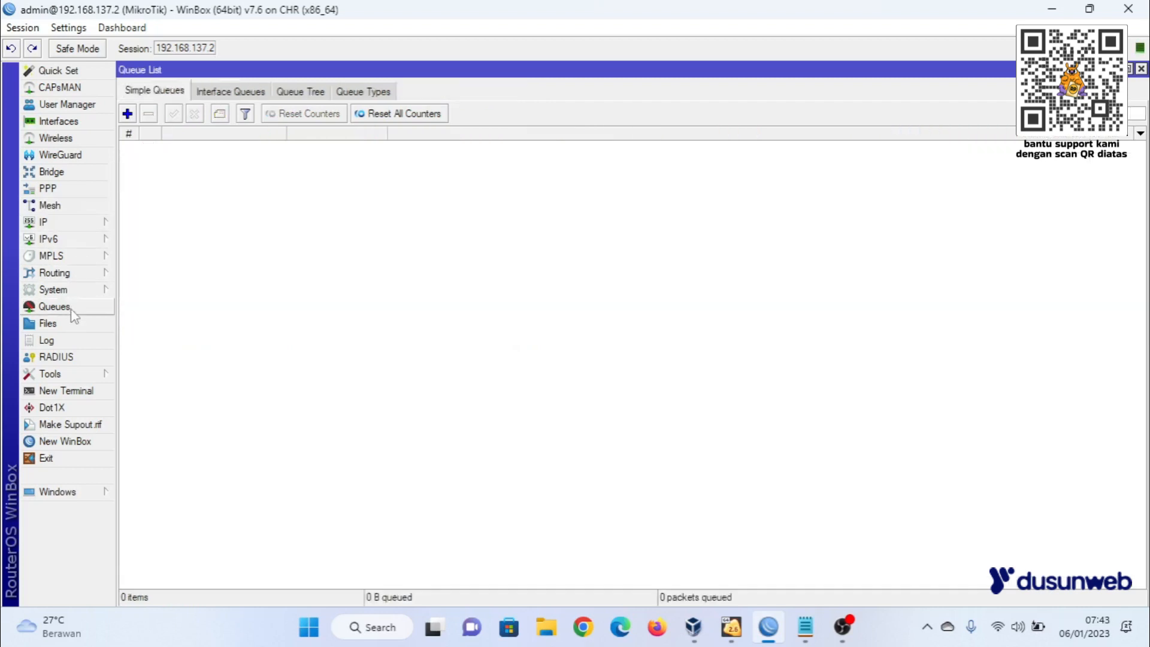
click(306, 93)
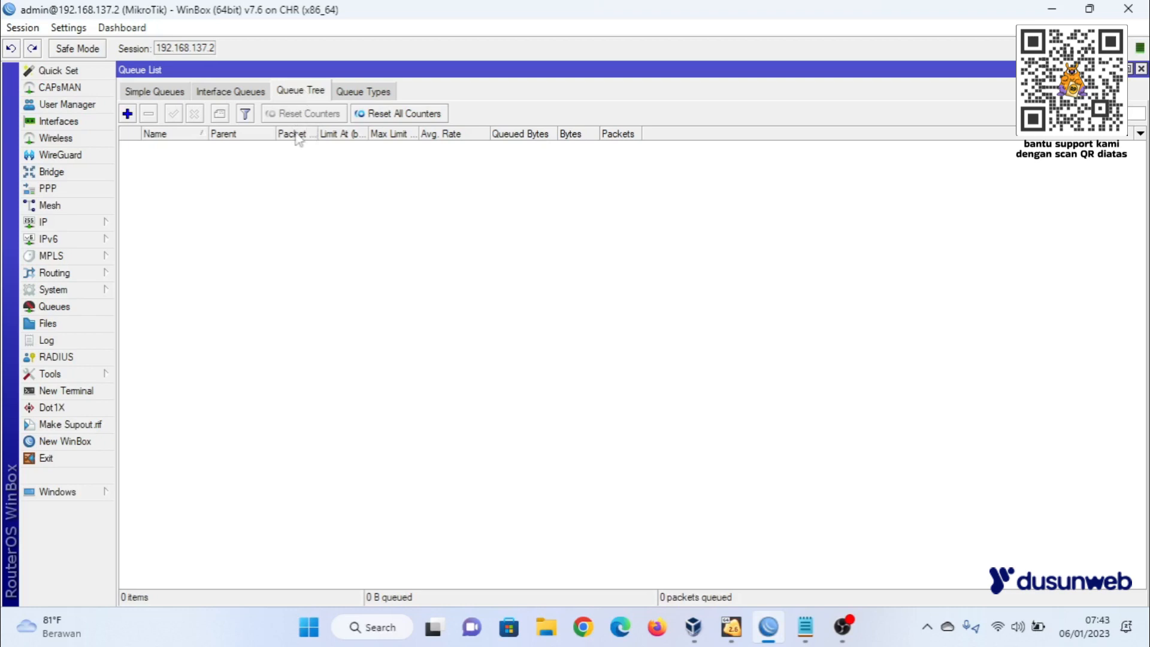
click(128, 114)
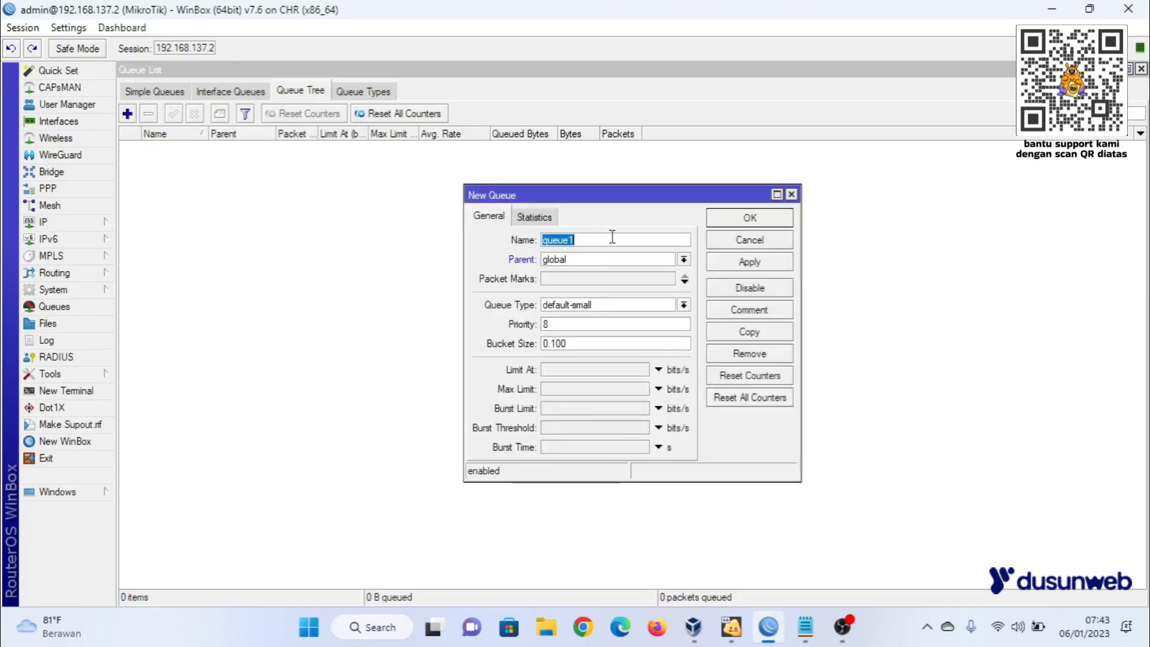
text(T)
text(oy)
key(BackSpace)
text(talUplpoa)
key(BackSpace)
key(BackSpace)
key(BackSpace)
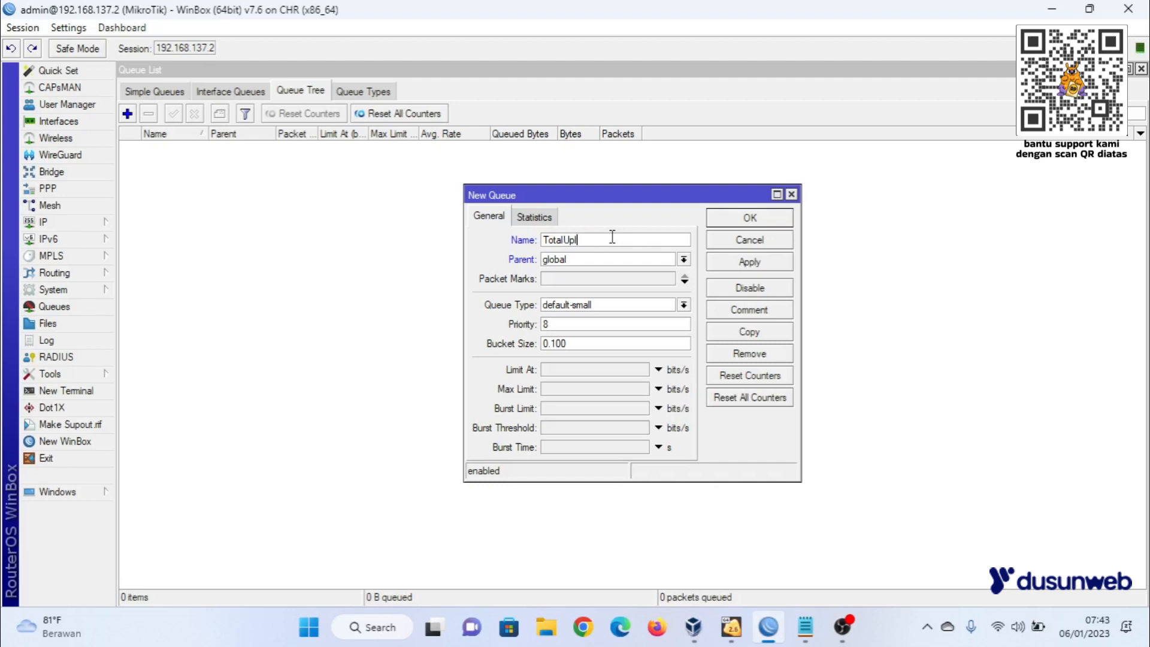
text(oad)
Check the IP address list for the networks assigned to ether1 and ether2.
click(58, 228)
click(160, 190)
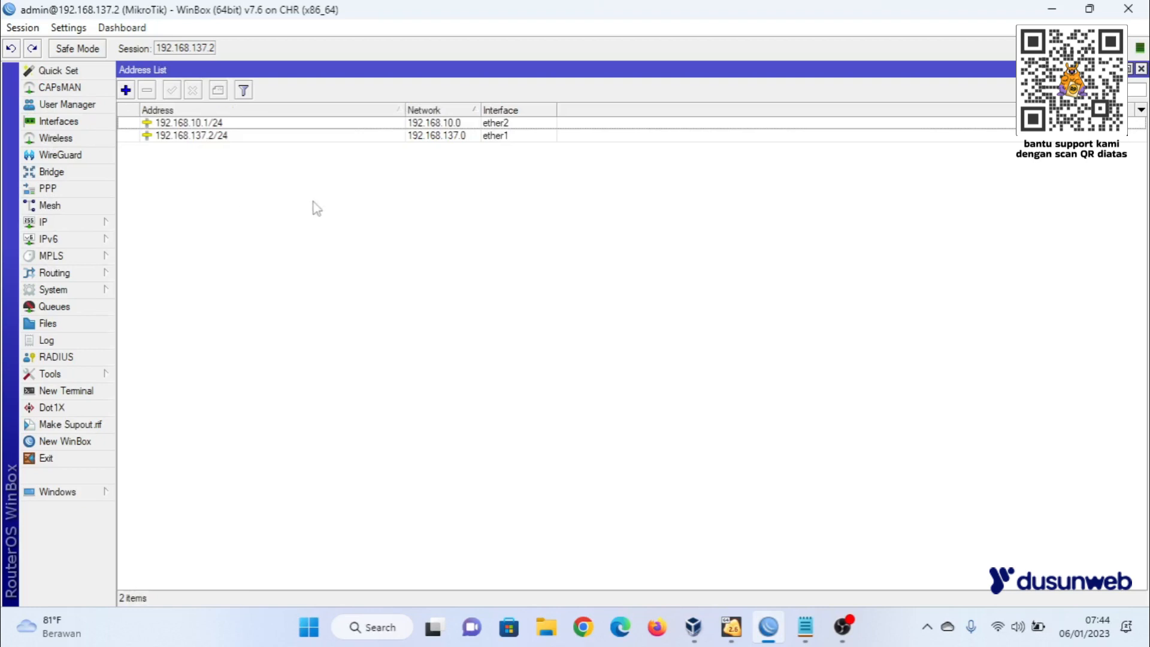
click(499, 140)
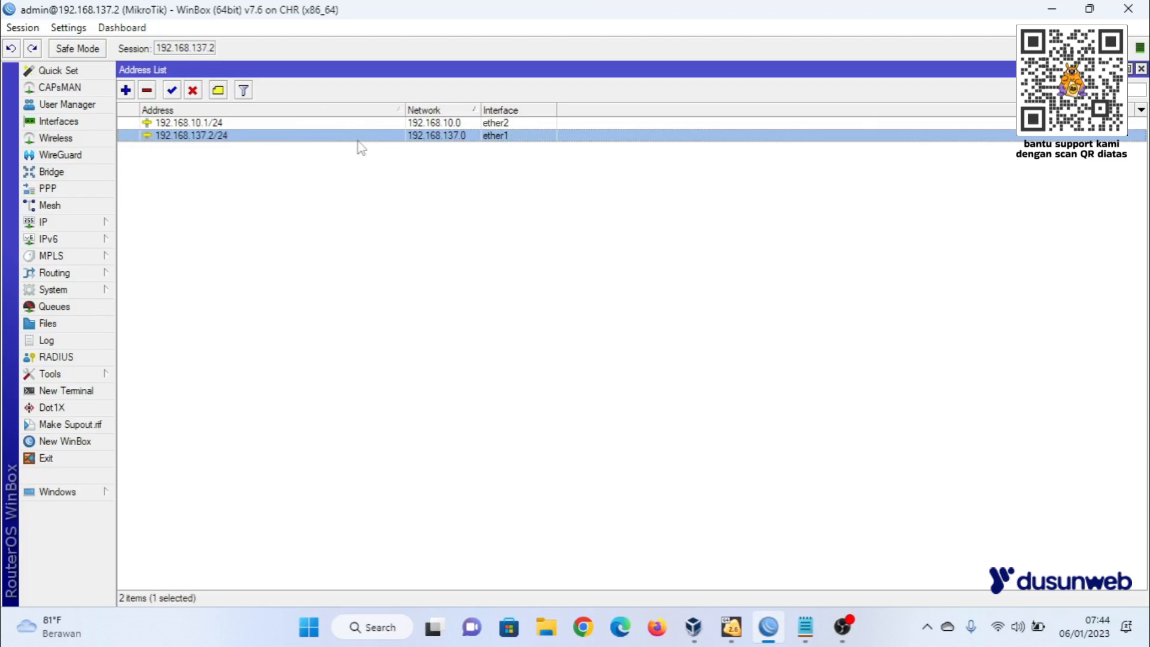
click(501, 136)
click(500, 123)
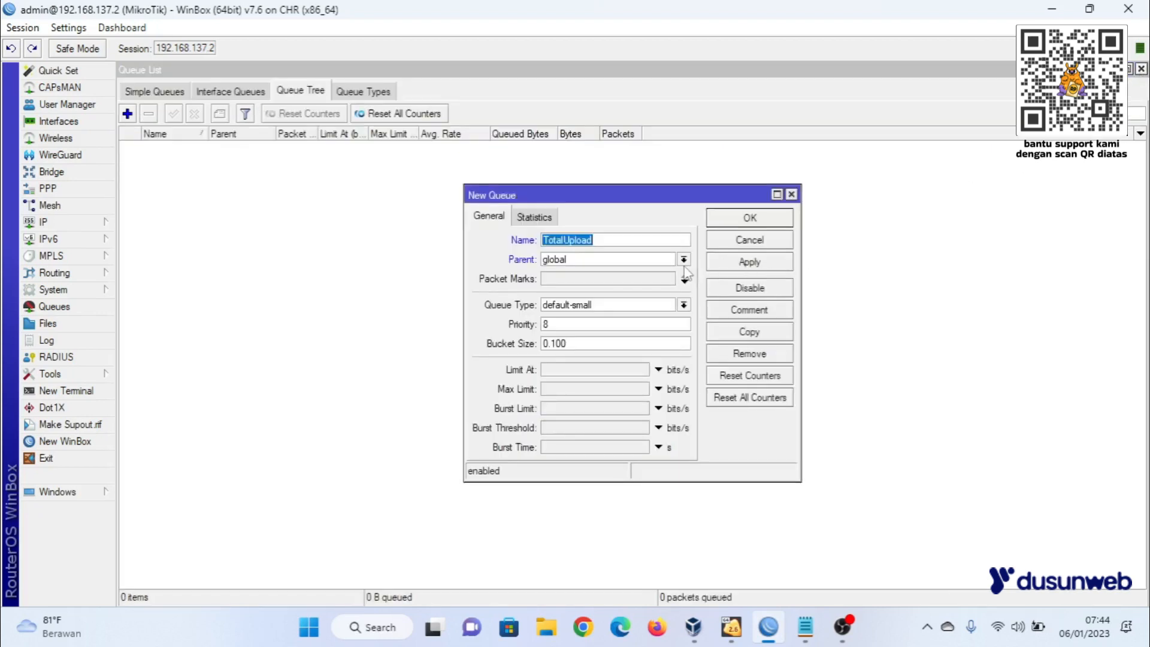
click(686, 263)
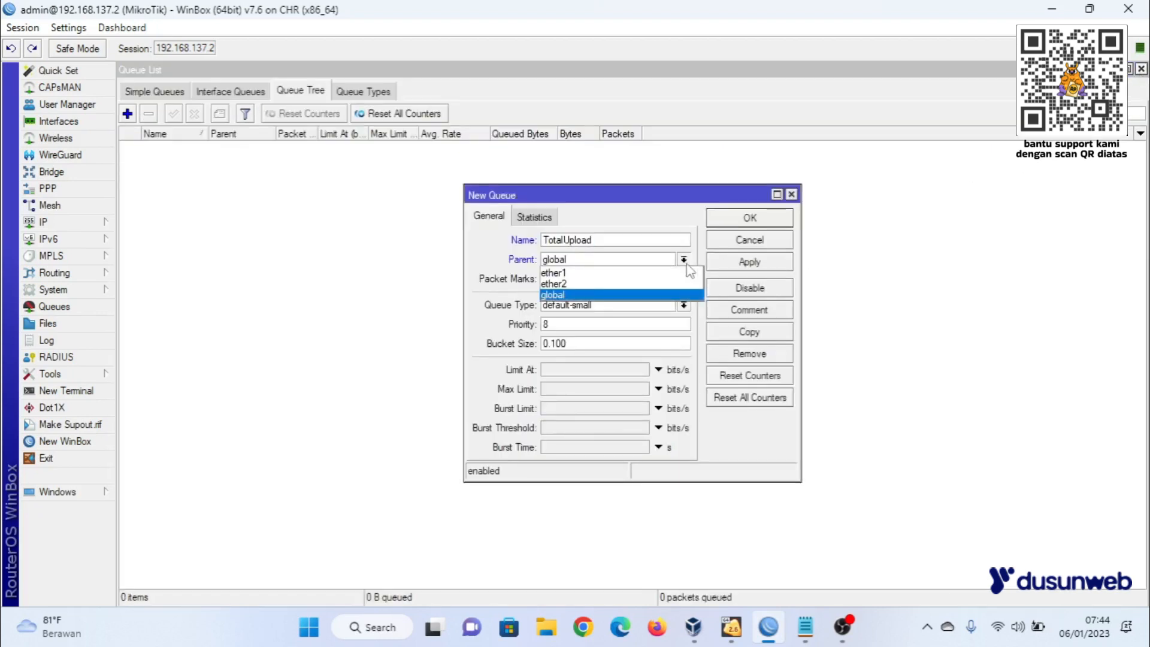
click(659, 273)
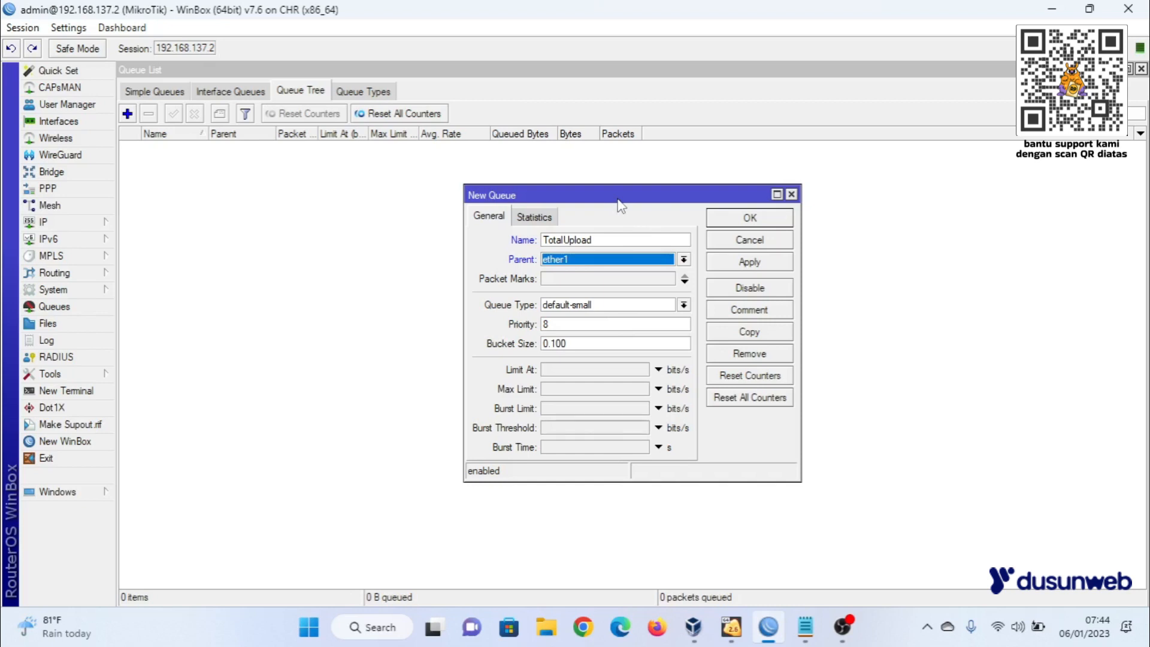
click(589, 371)
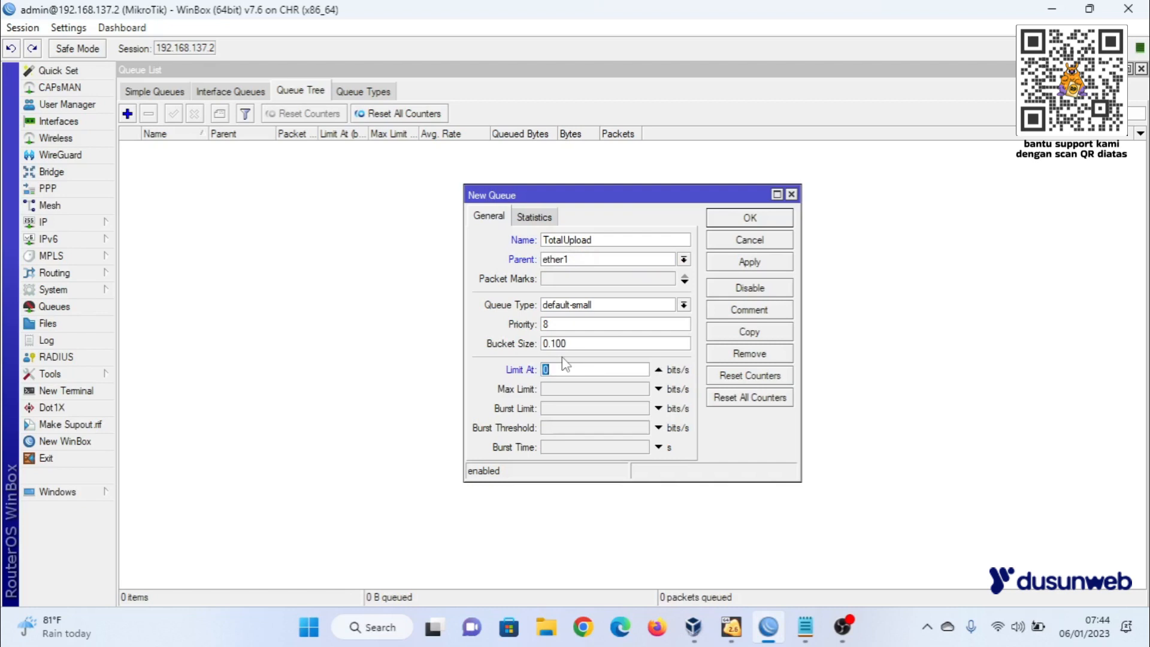
text(1M)
click(770, 265)
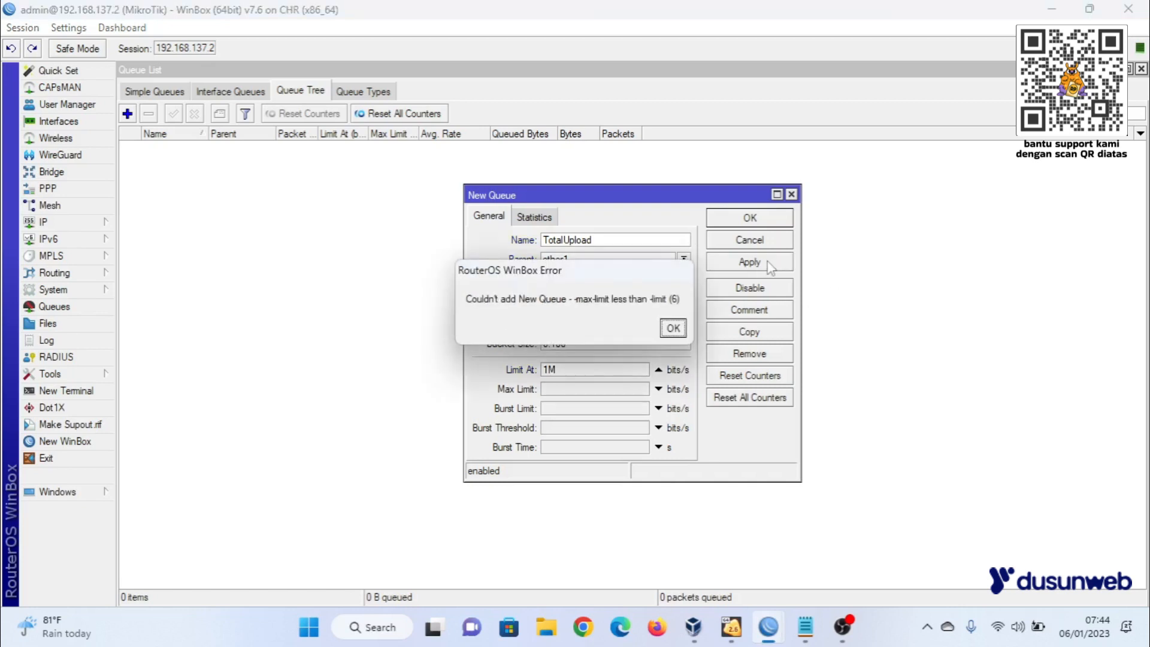
click(673, 328)
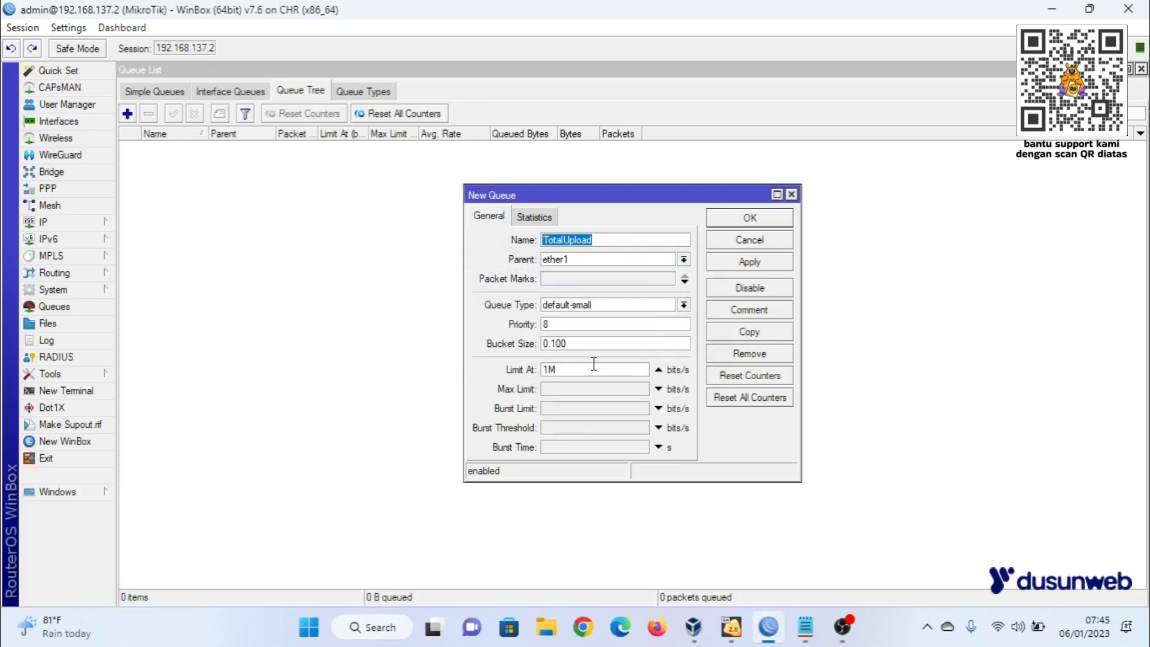
click(771, 241)
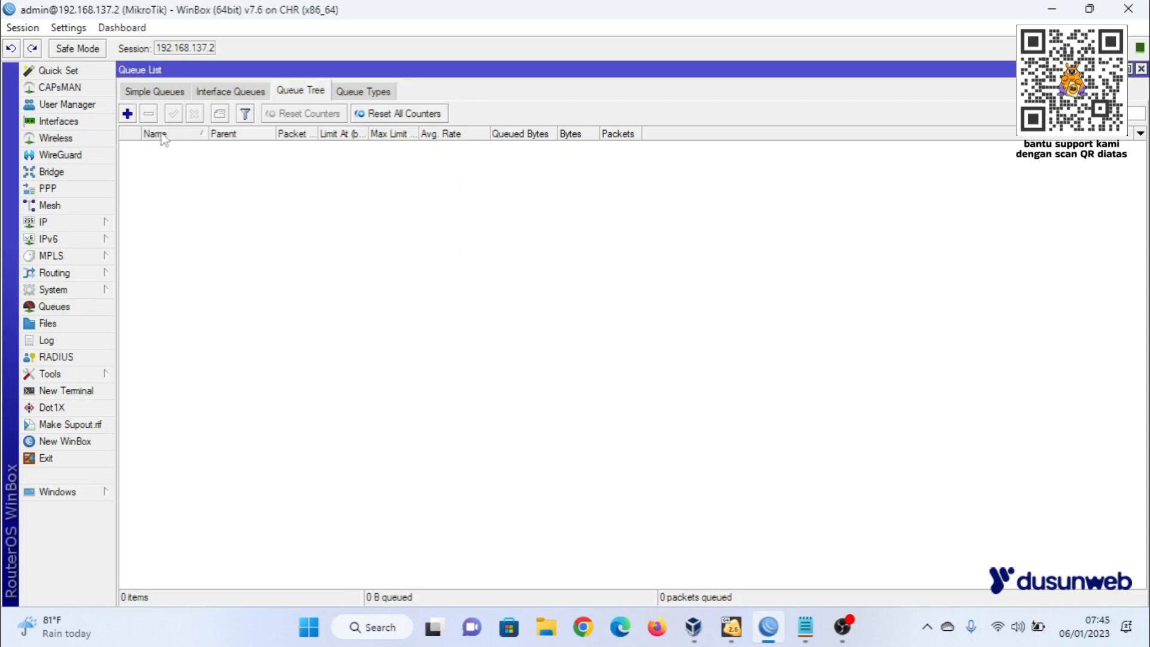
Start a new queue tree entry named TotalUpload with parent ether1 and queue type default.
click(127, 113)
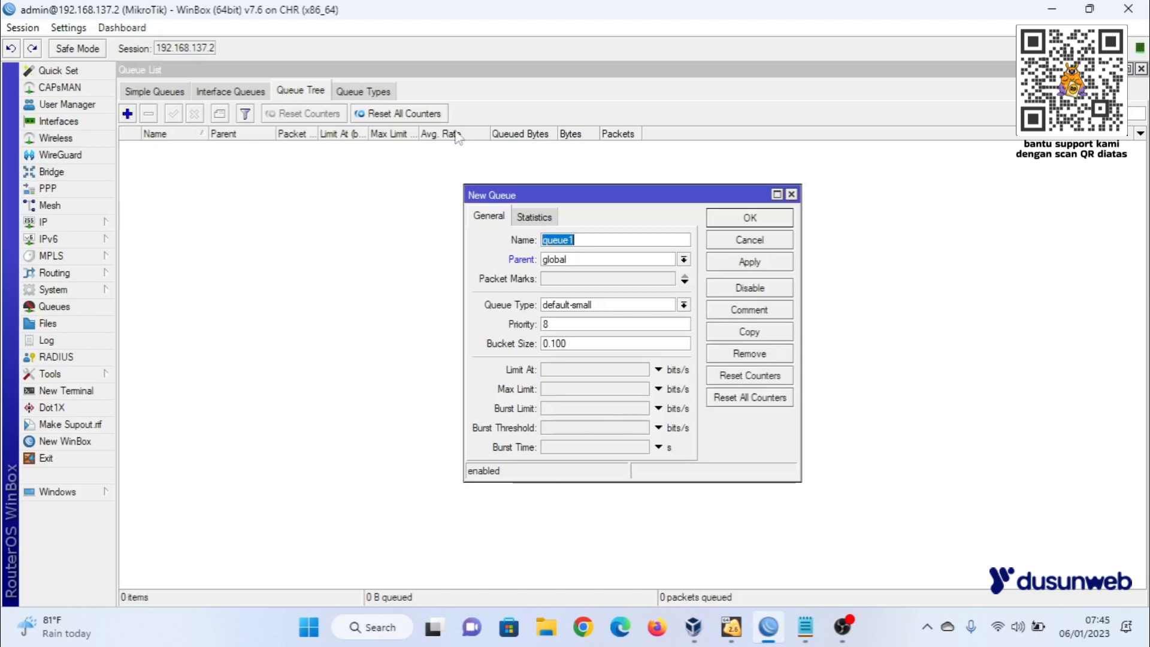
text(TotalUpload)
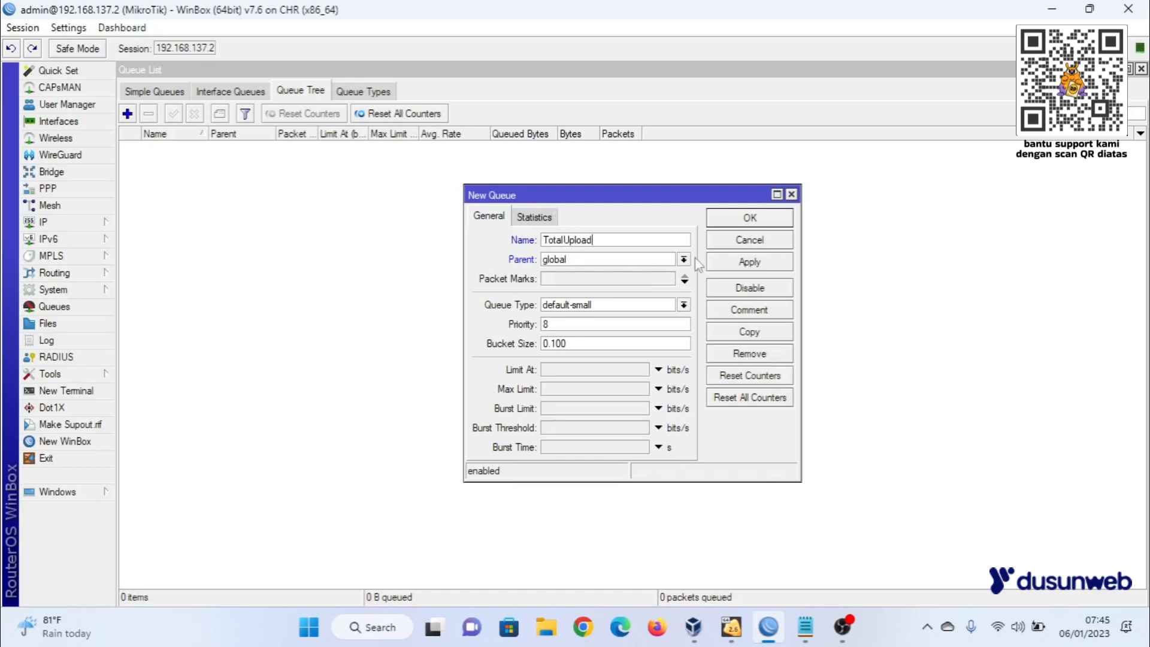
click(684, 259)
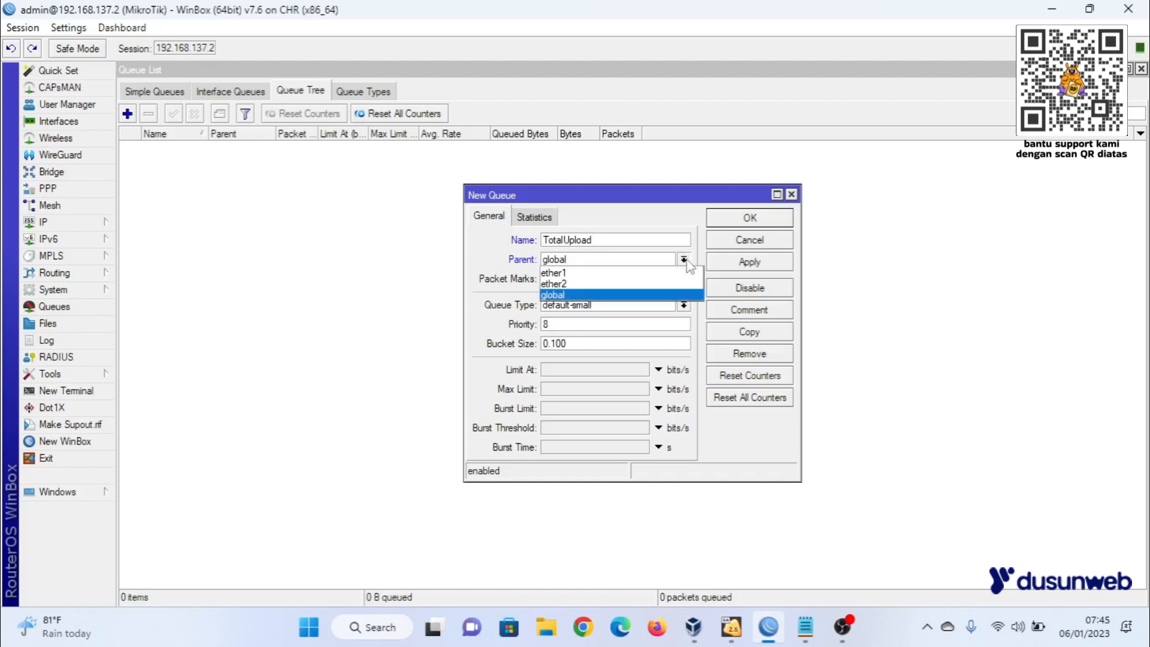
click(611, 282)
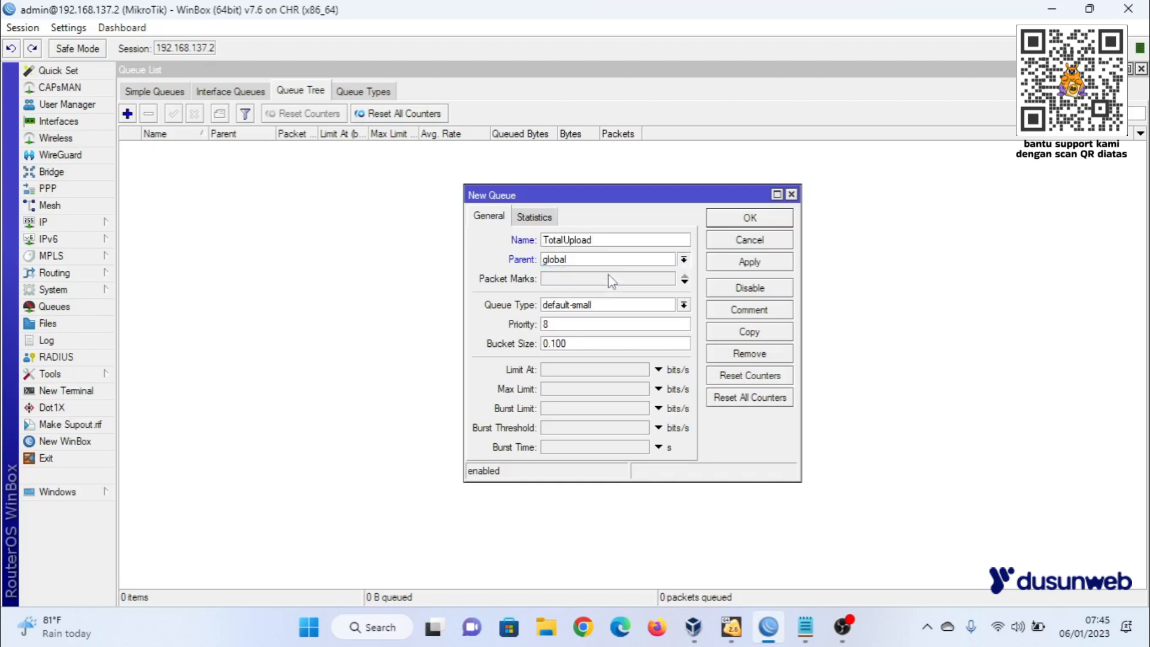
click(686, 306)
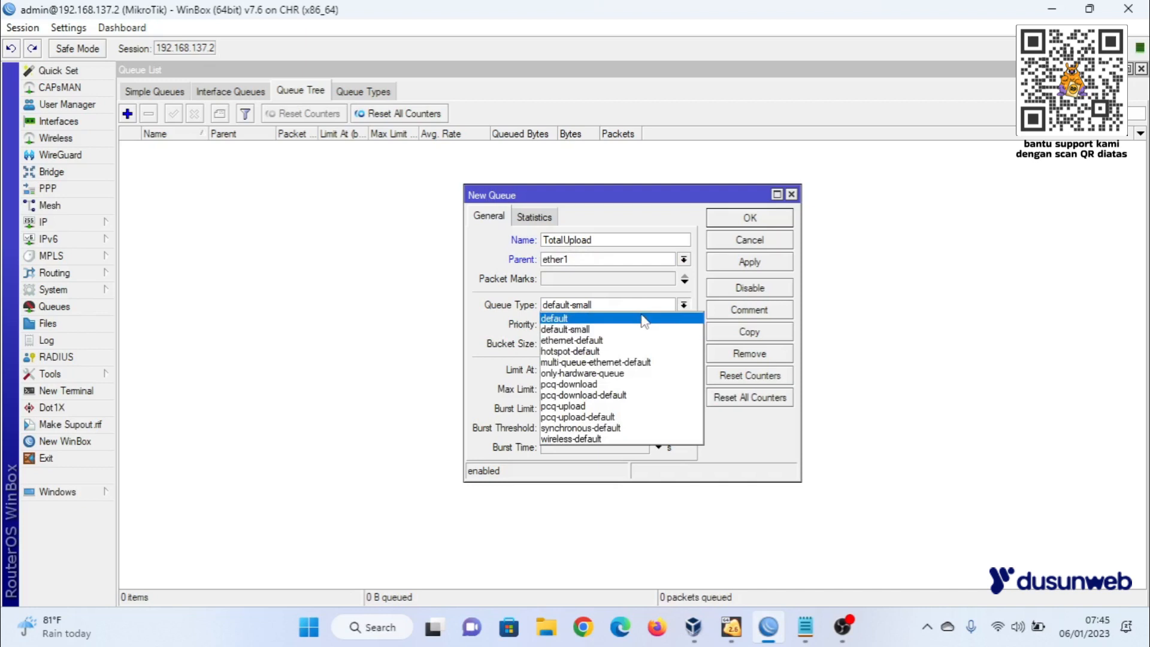
click(644, 319)
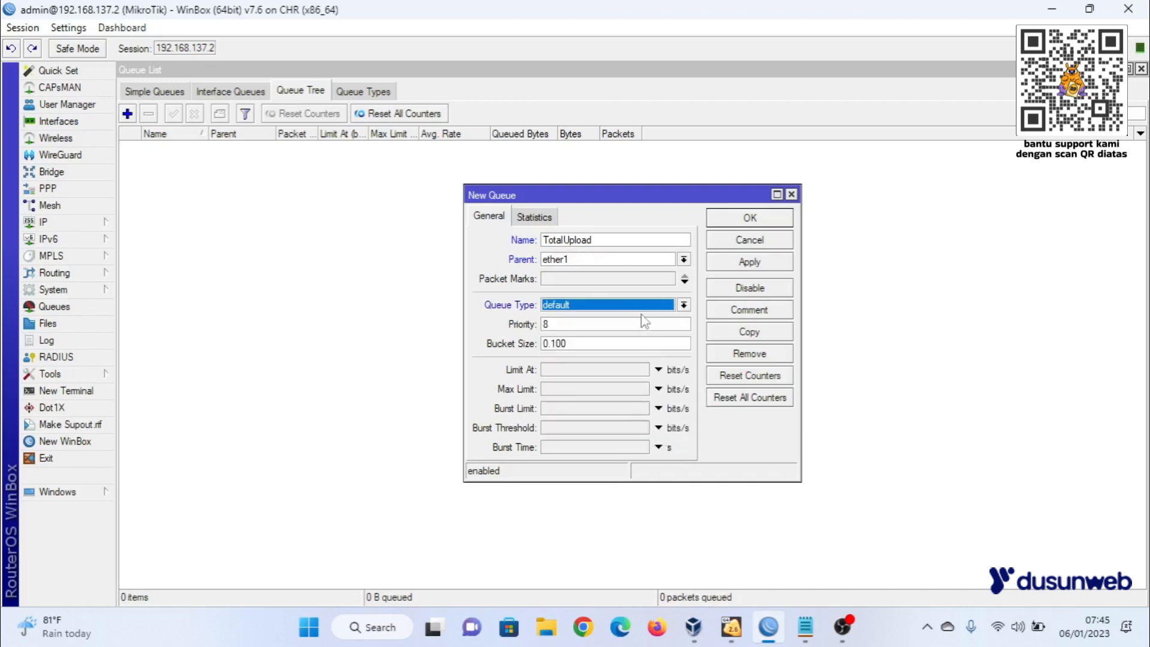
Try to save the TotalUpload queue with only a limit at value of 1M.
click(658, 370)
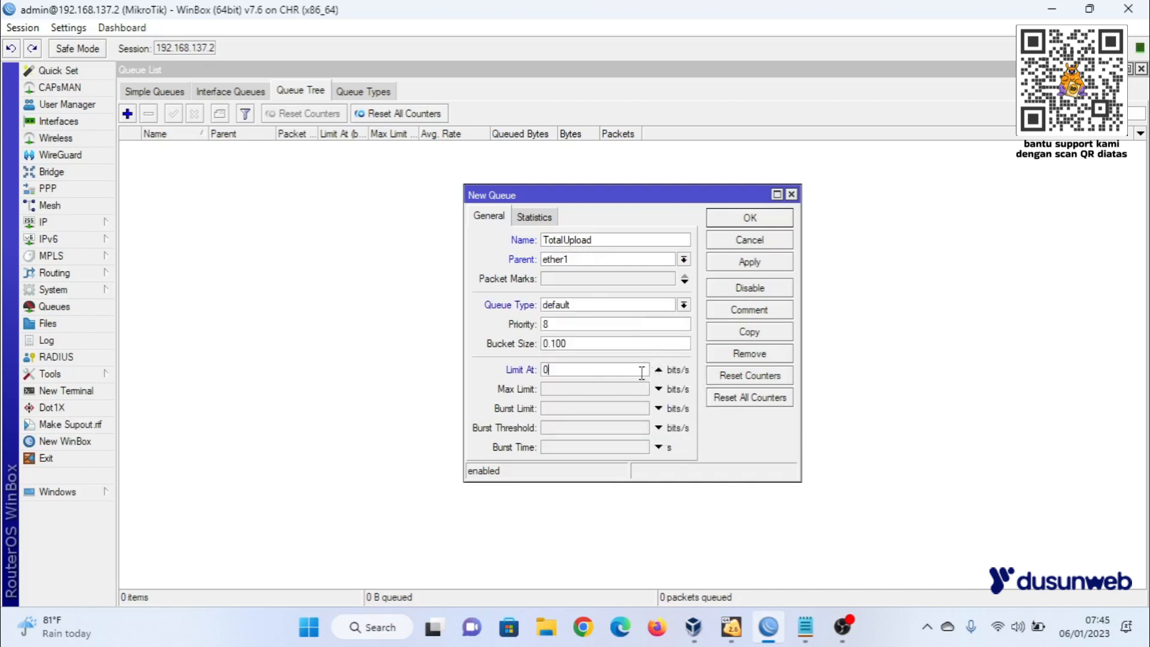
text(1M)
click(747, 227)
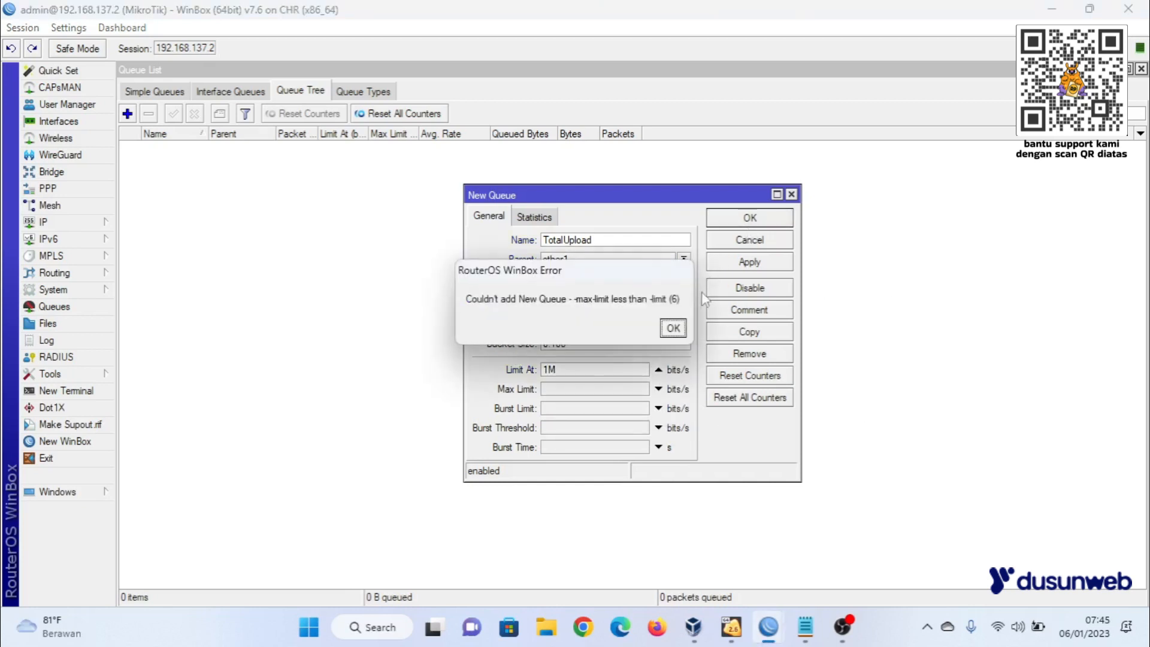
click(673, 328)
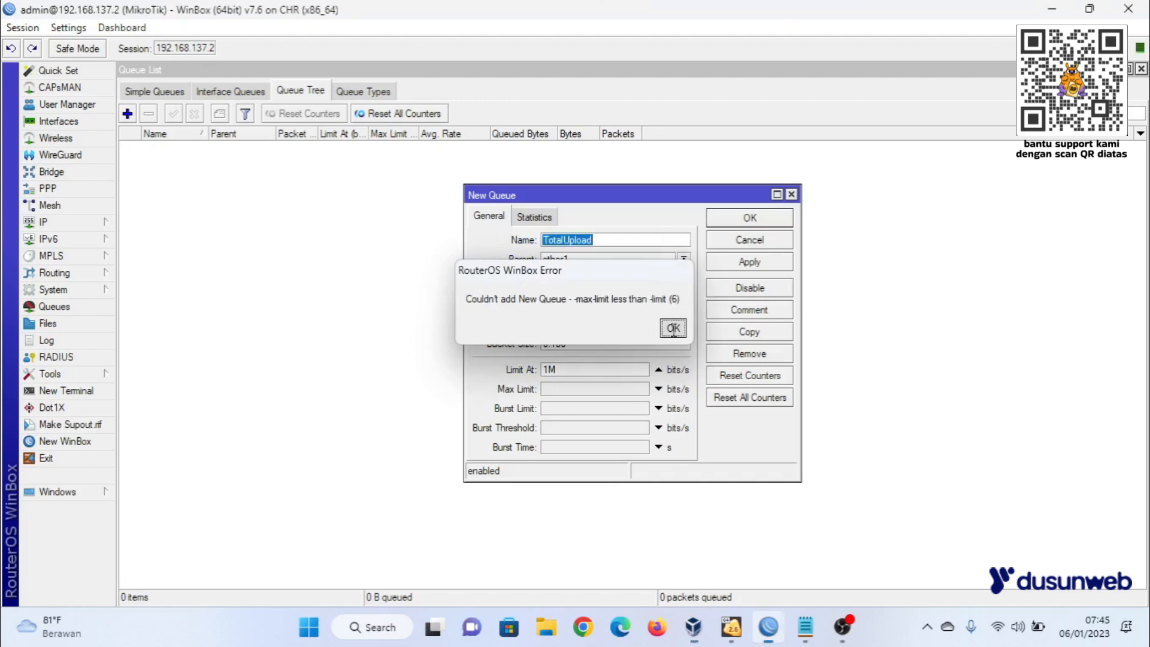
Clear the TotalUpload queue's limit at value and set its max limit to 1M.
double_click(585, 370)
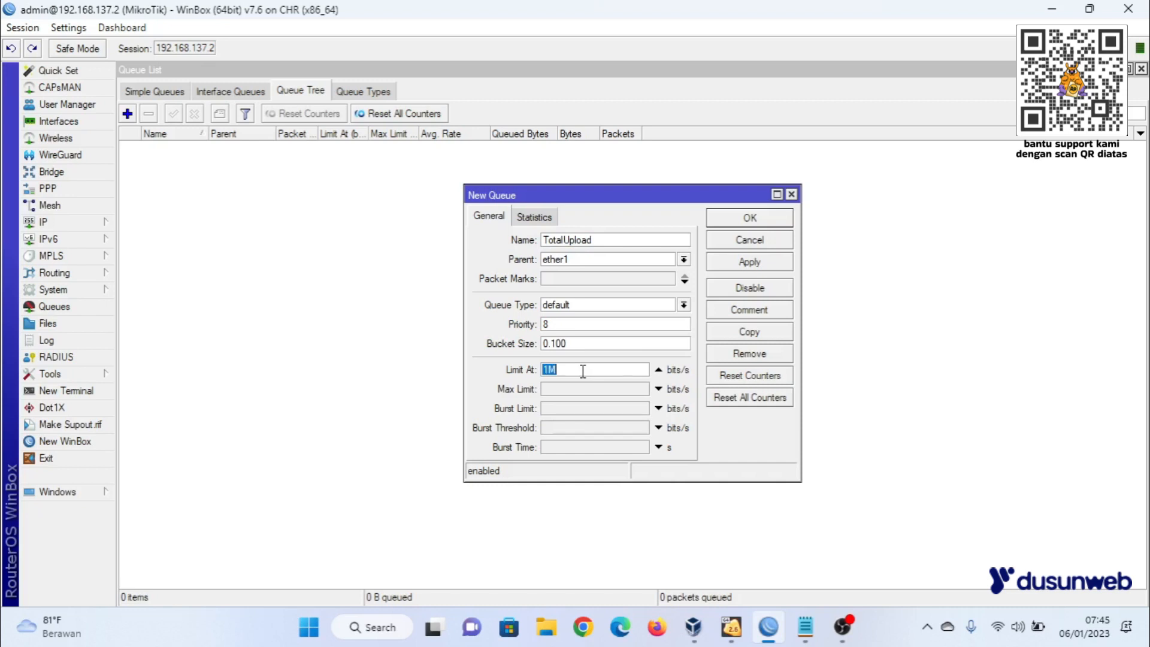
key(BackSpace)
click(658, 370)
click(593, 394)
text(1M)
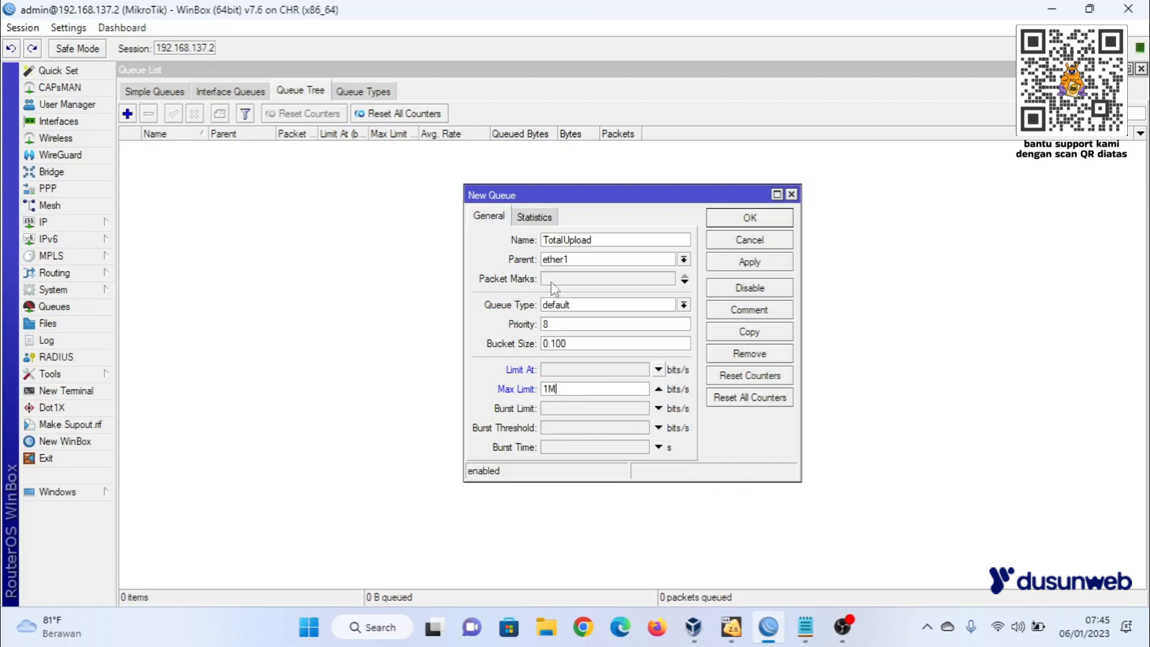
Save the TotalUpload queue and close its settings.
click(777, 266)
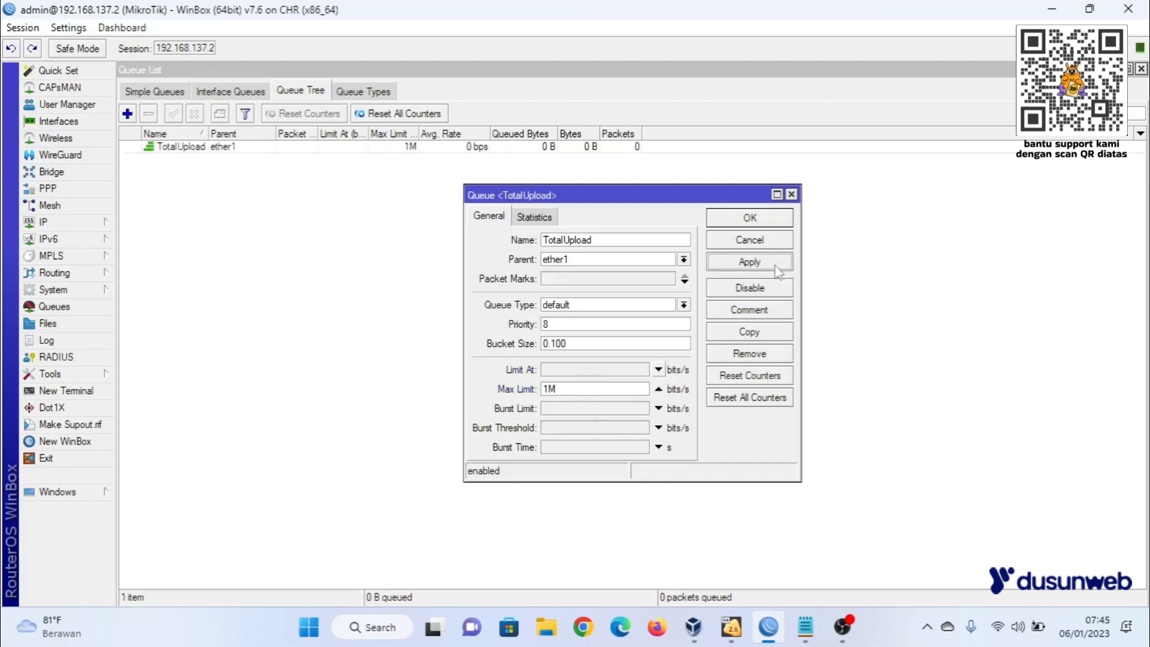
click(748, 219)
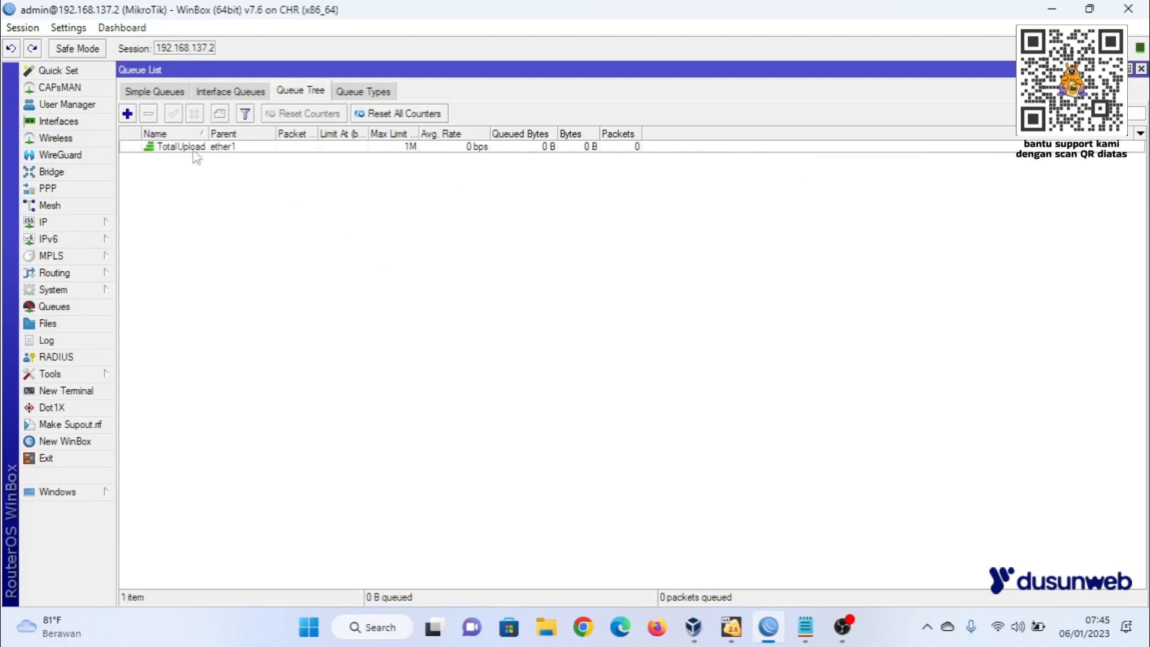
Start a new queue tree entry named TotalDownload with parent ether2 and queue type default.
click(127, 114)
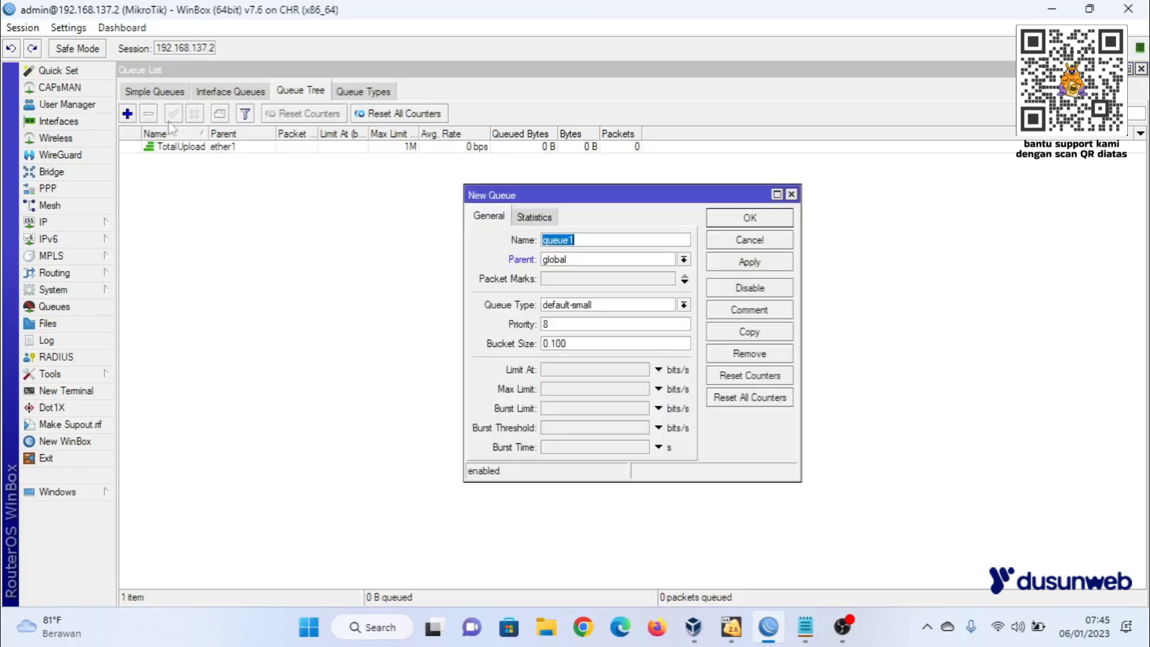
text(Total)
key(BackSpace)
key(BackSpace)
key(BackSpace)
text(talDownload)
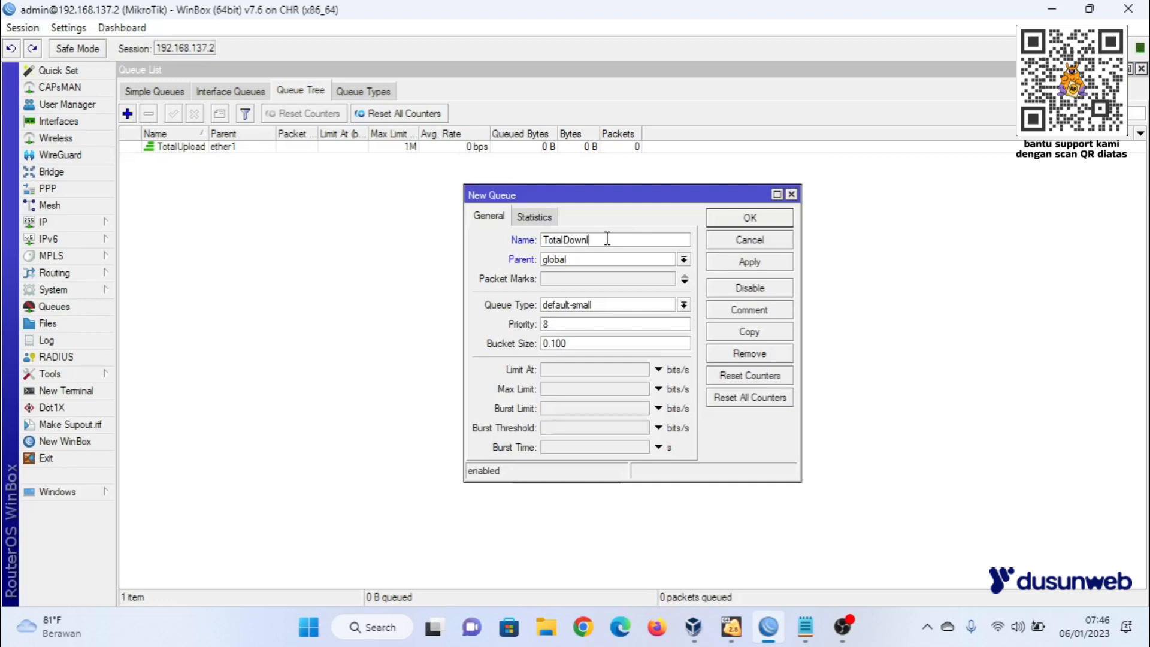
click(683, 260)
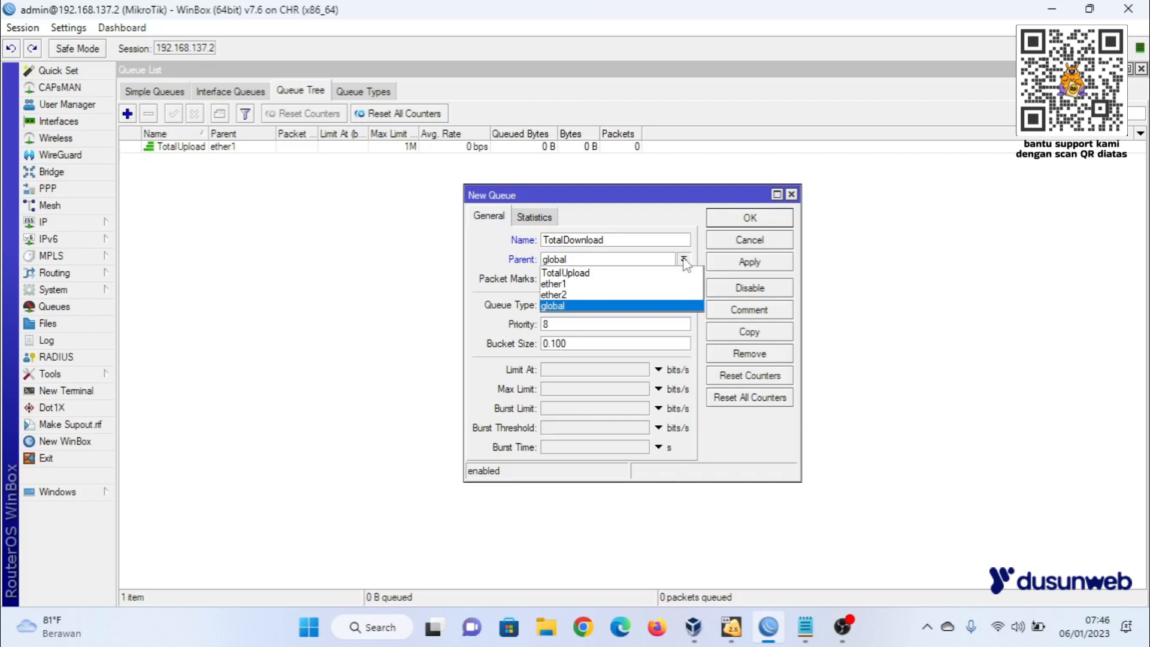
click(605, 294)
click(684, 305)
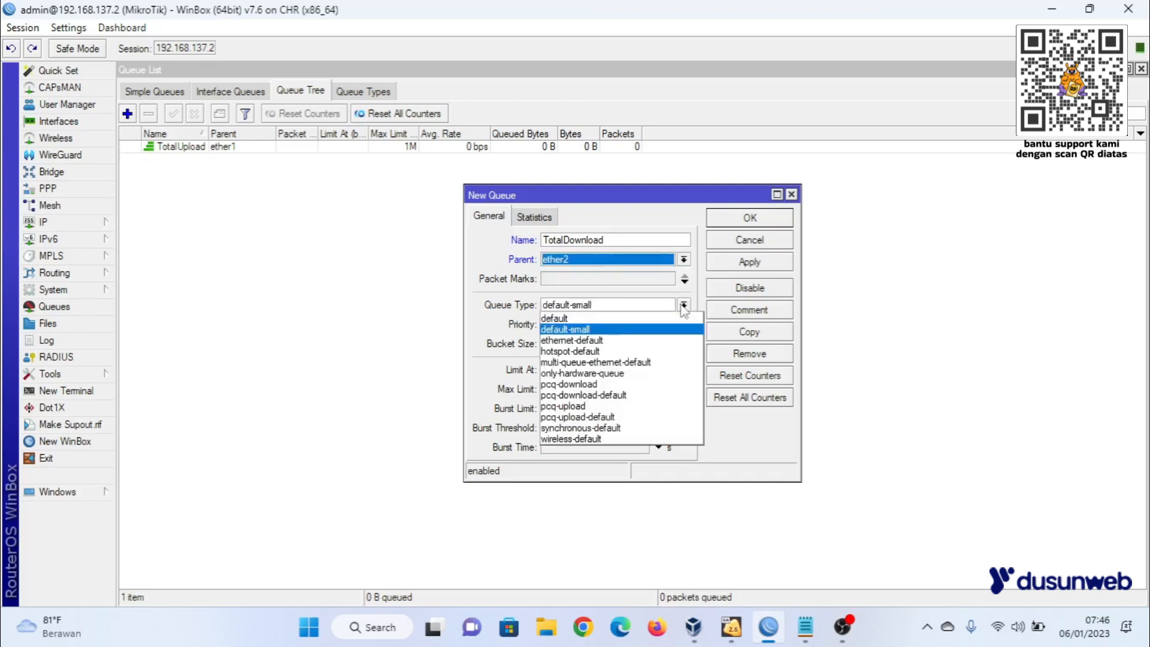
click(602, 318)
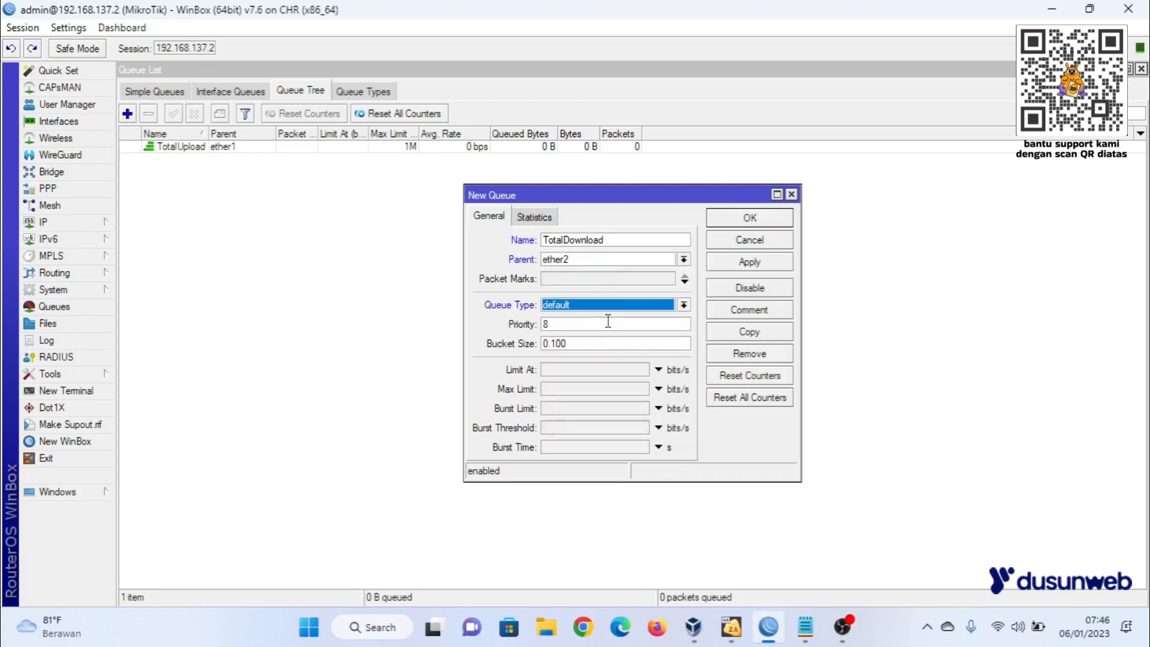
Save the TotalDownload queue with a max limit of 1M and widen the queue list's Name column.
click(658, 389)
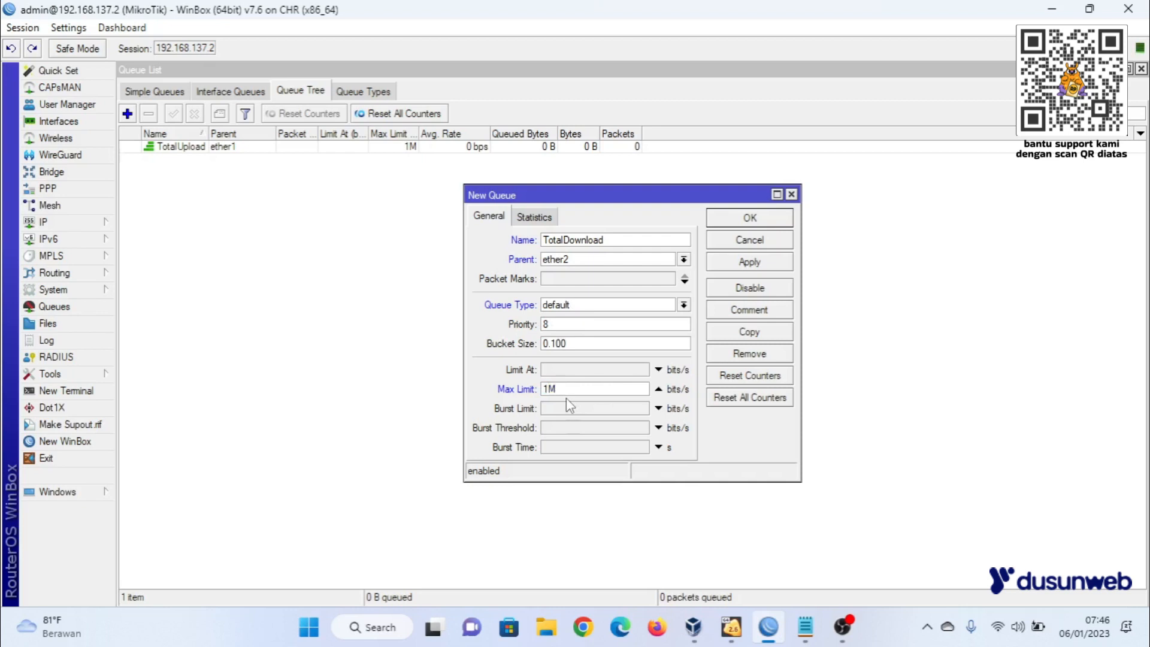
click(752, 262)
click(751, 219)
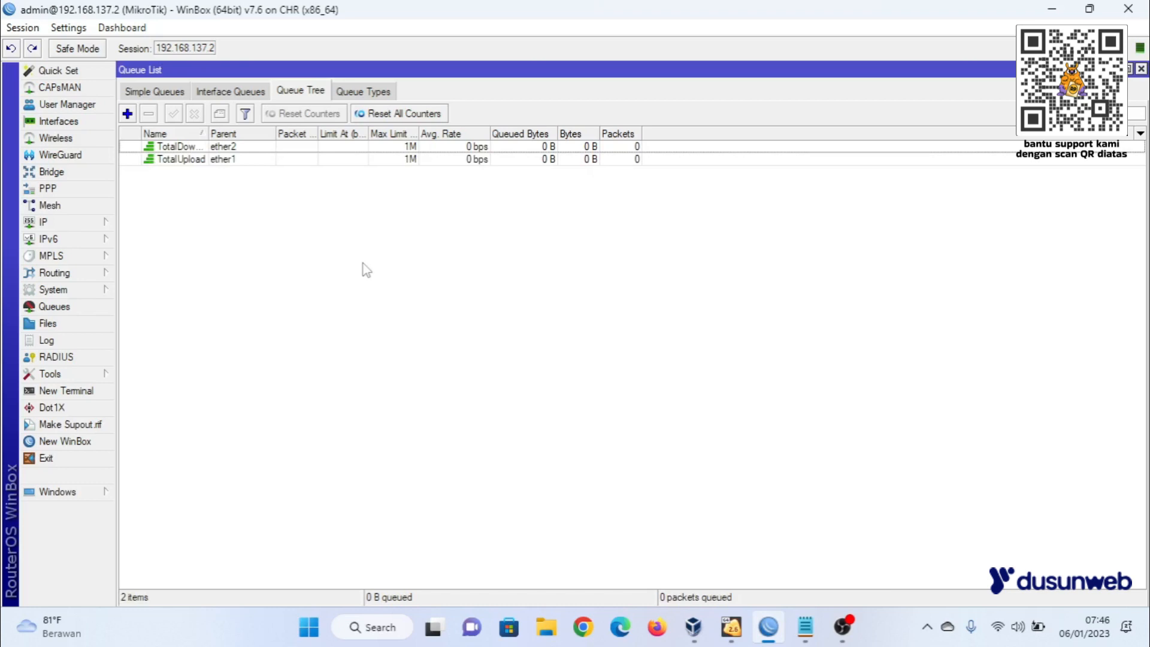
drag(210, 133, 258, 134)
click(215, 158)
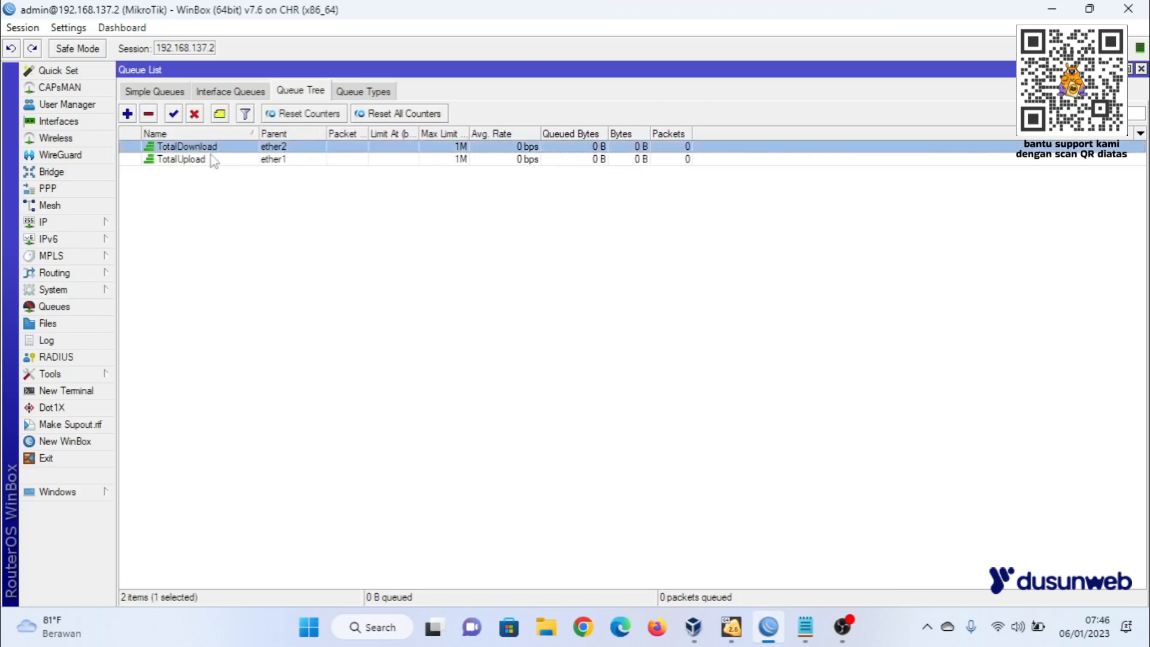
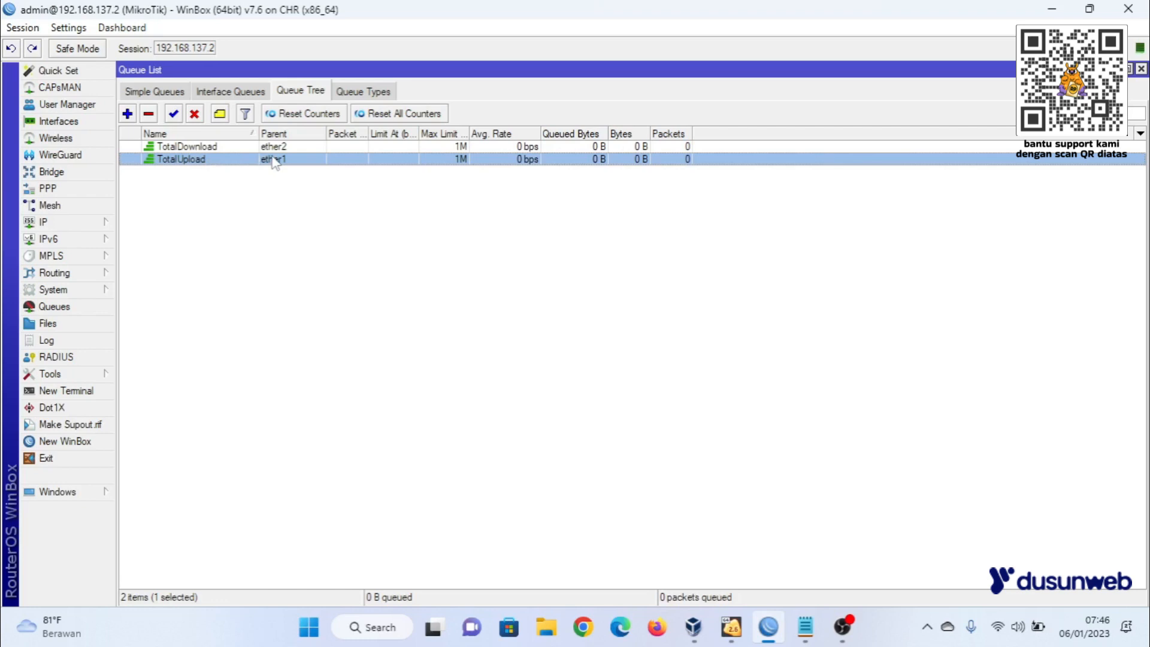
Start a new queue tree entry named GamingUpload with TotalUpload as its parent.
click(127, 113)
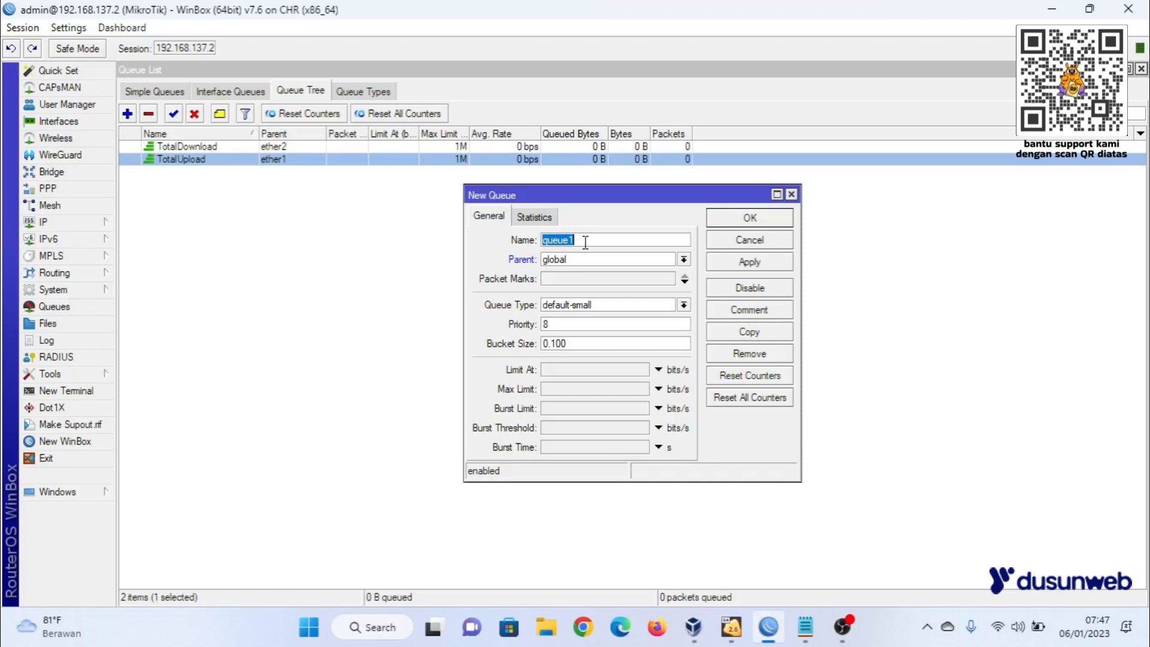
text(Browi)
text(n)
key(BackSpace)
key(BackSpace)
key(BackSpace)
key(BackSpace)
key(BackSpace)
key(BackSpace)
text(GamingUpload)
click(683, 259)
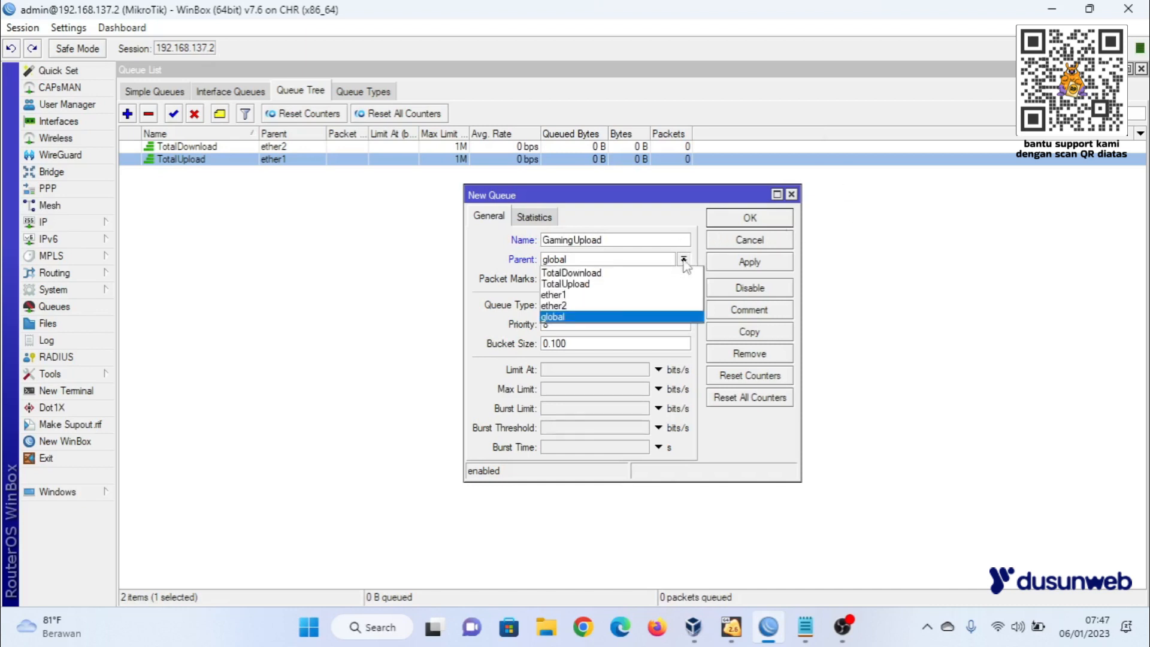
click(595, 284)
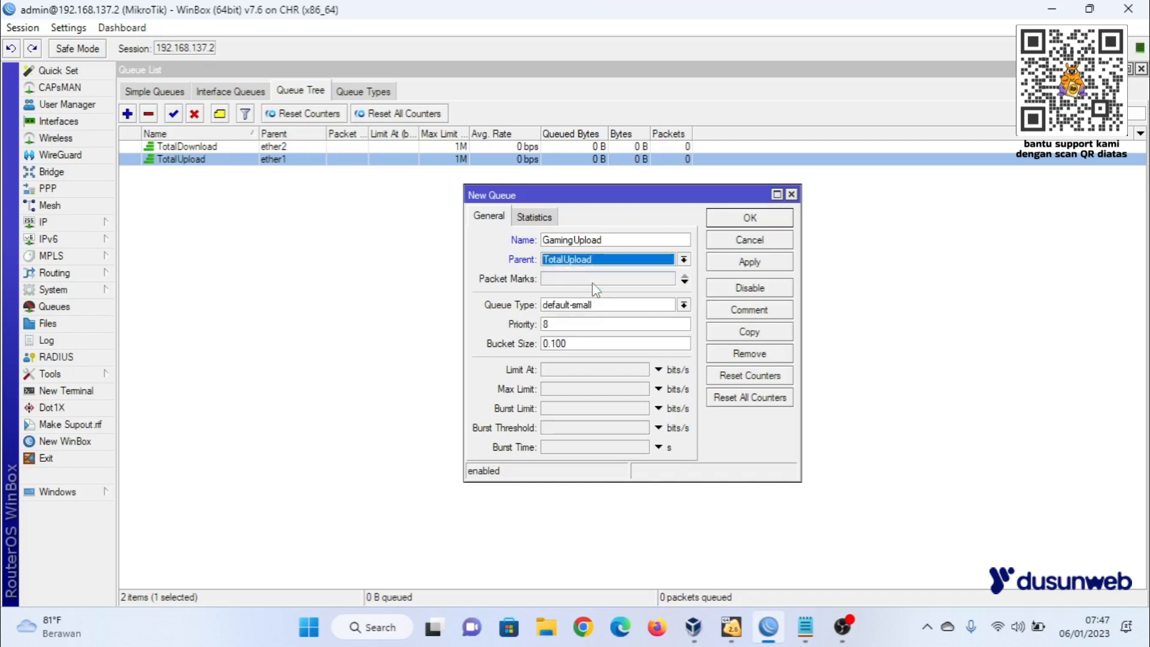
Assign the packet mark packet-game to the GamingUpload queue.
click(685, 281)
click(668, 279)
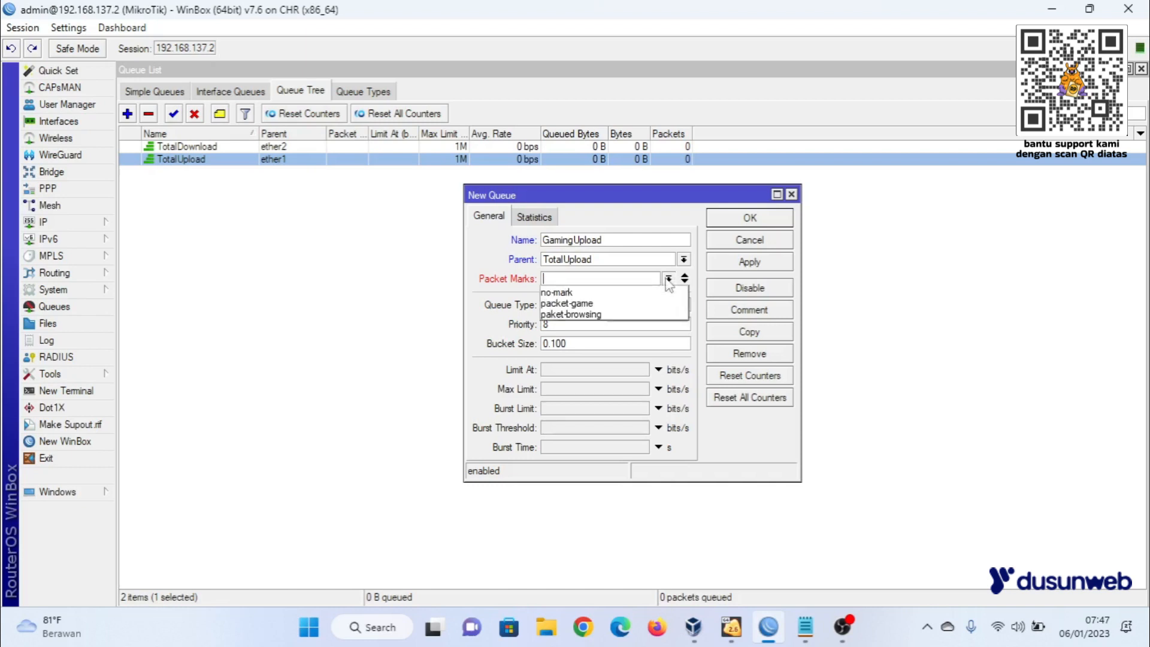
click(594, 314)
click(667, 278)
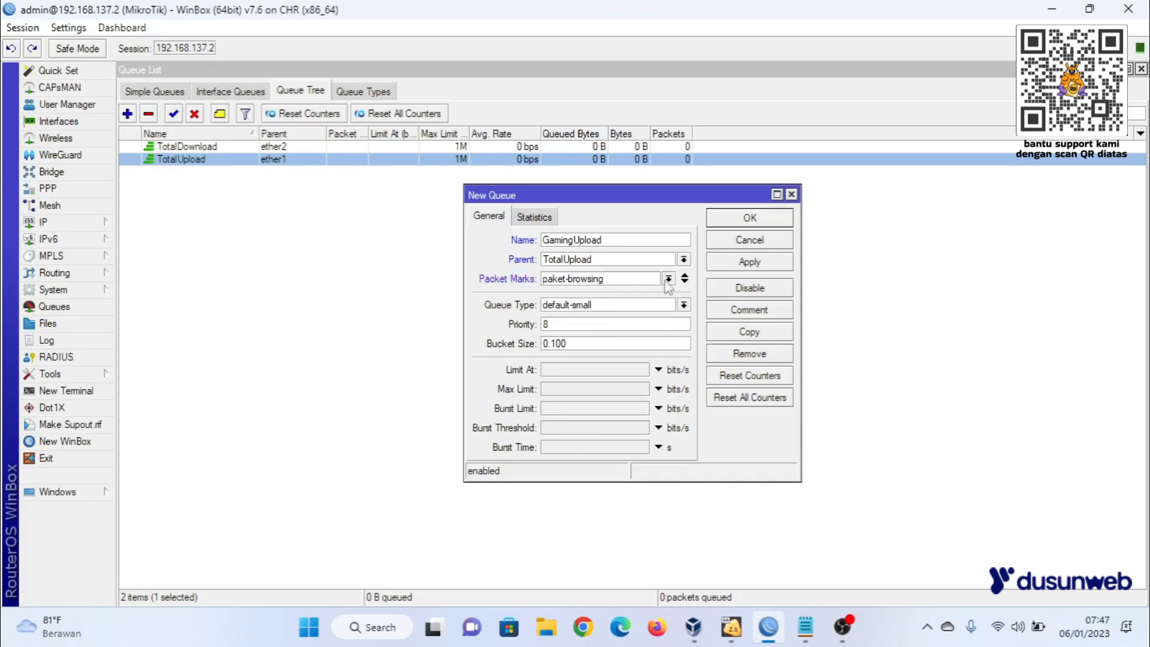
click(594, 303)
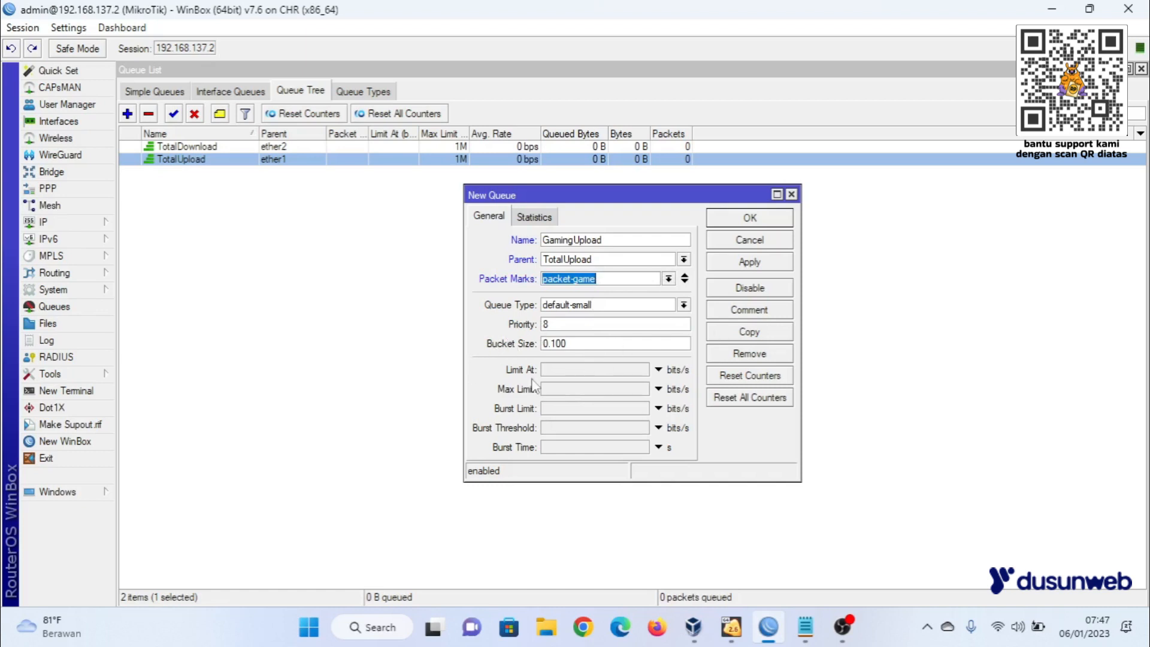
Set GamingUpload's limit at to 512k and max limit to 1M, and save the queue.
click(548, 371)
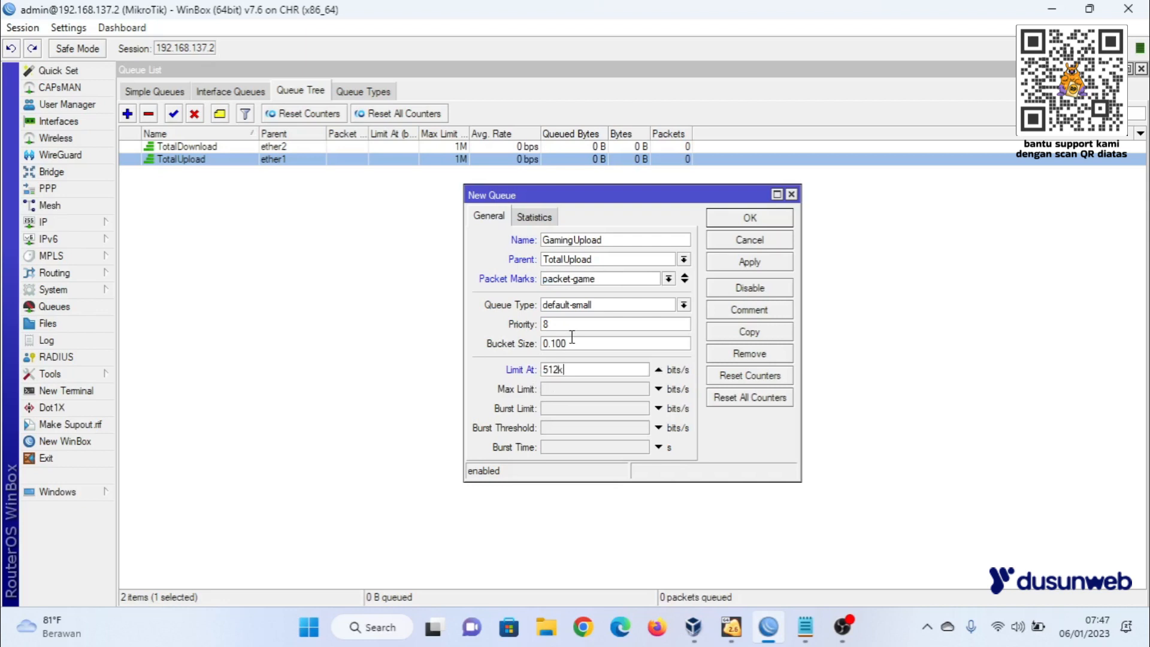
click(575, 388)
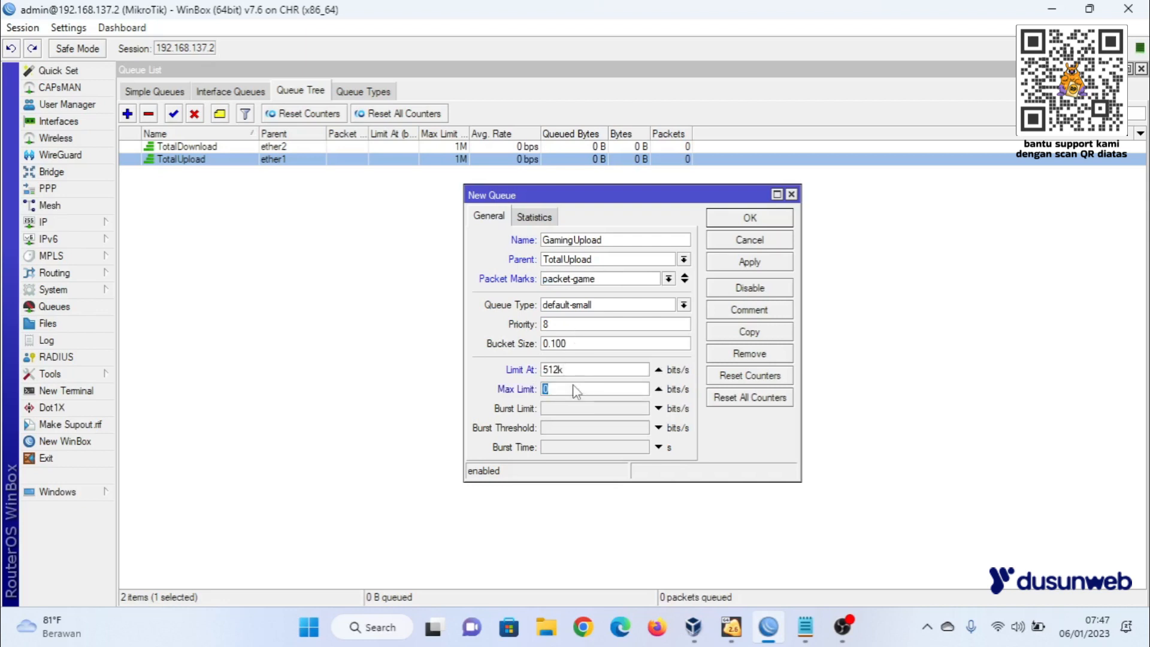
click(749, 261)
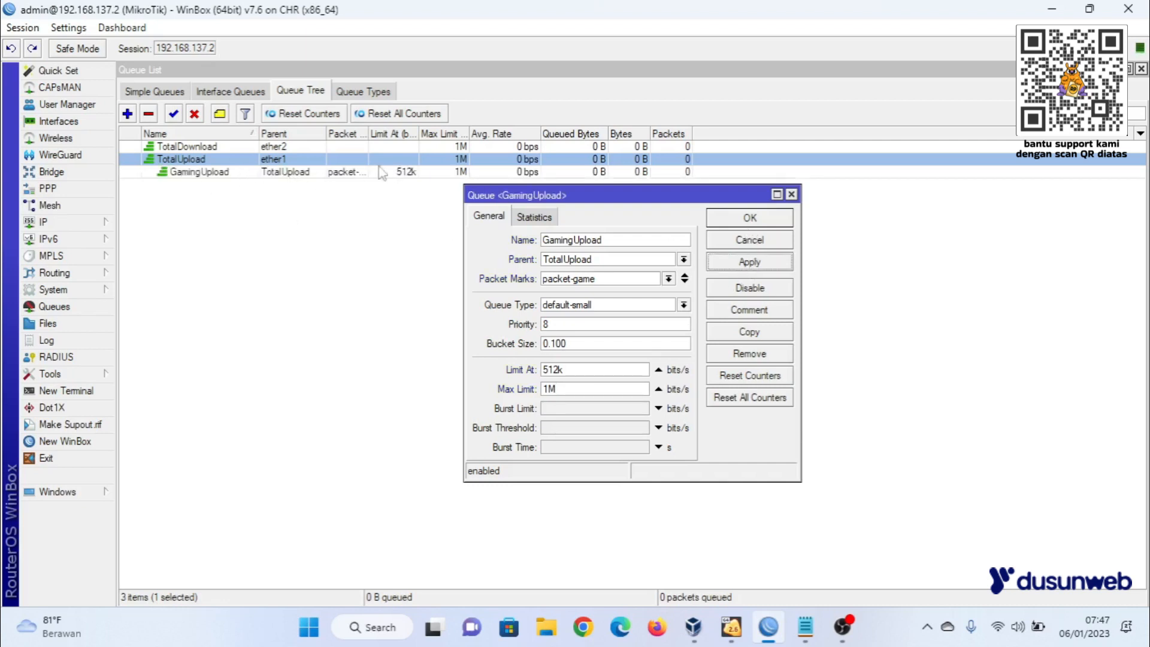
click(773, 219)
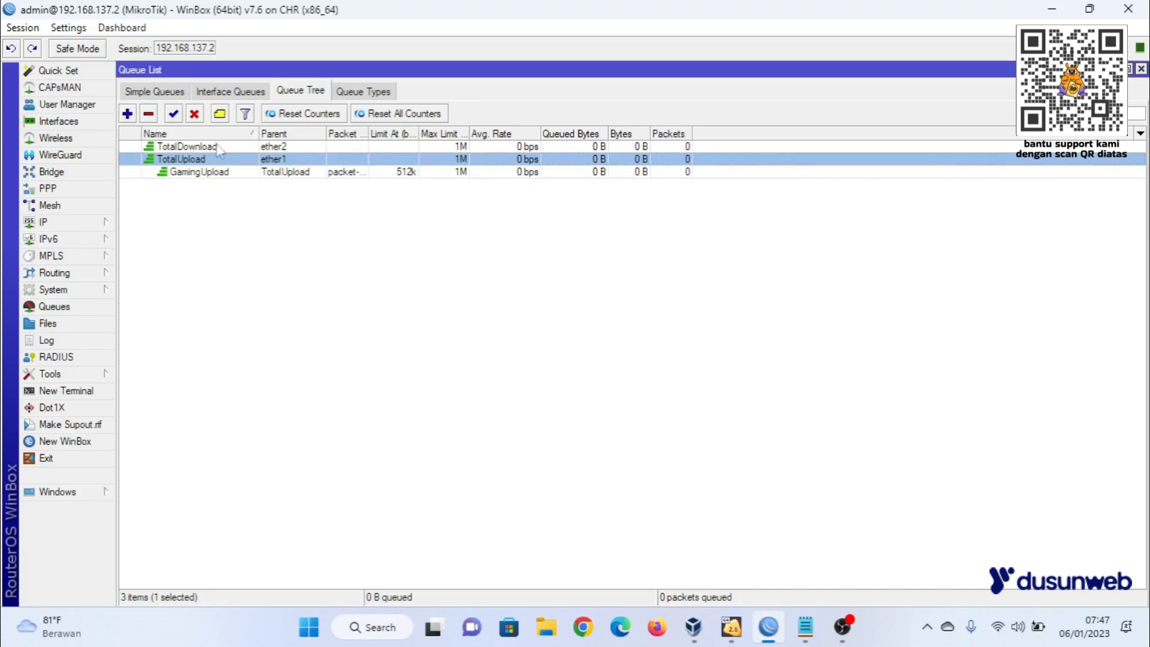
Start a new queue tree entry named BrowsingUpload with parent TotalUpload and packet mark paket-browsing.
click(127, 114)
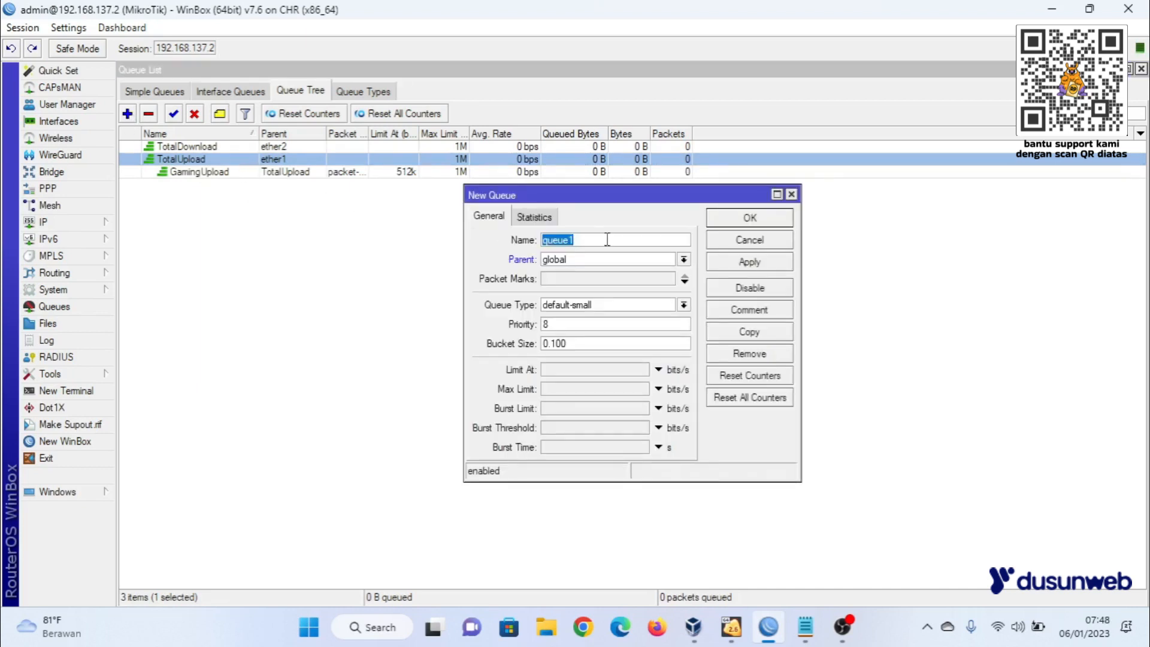
text(BrowsimngUpload)
click(685, 258)
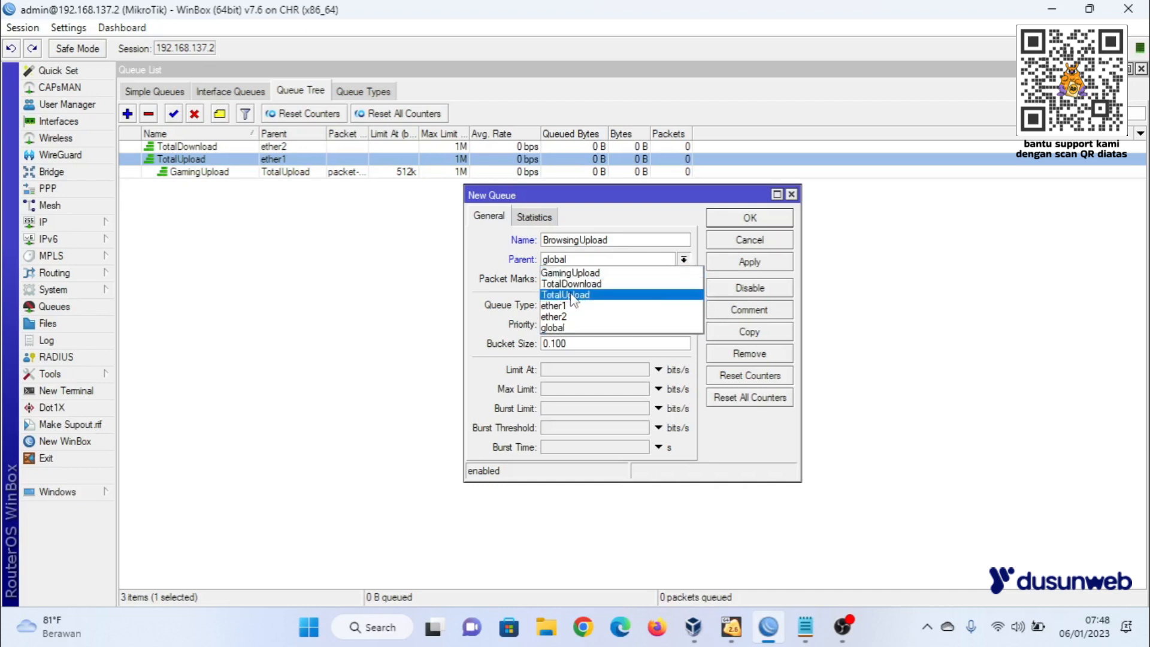
click(597, 295)
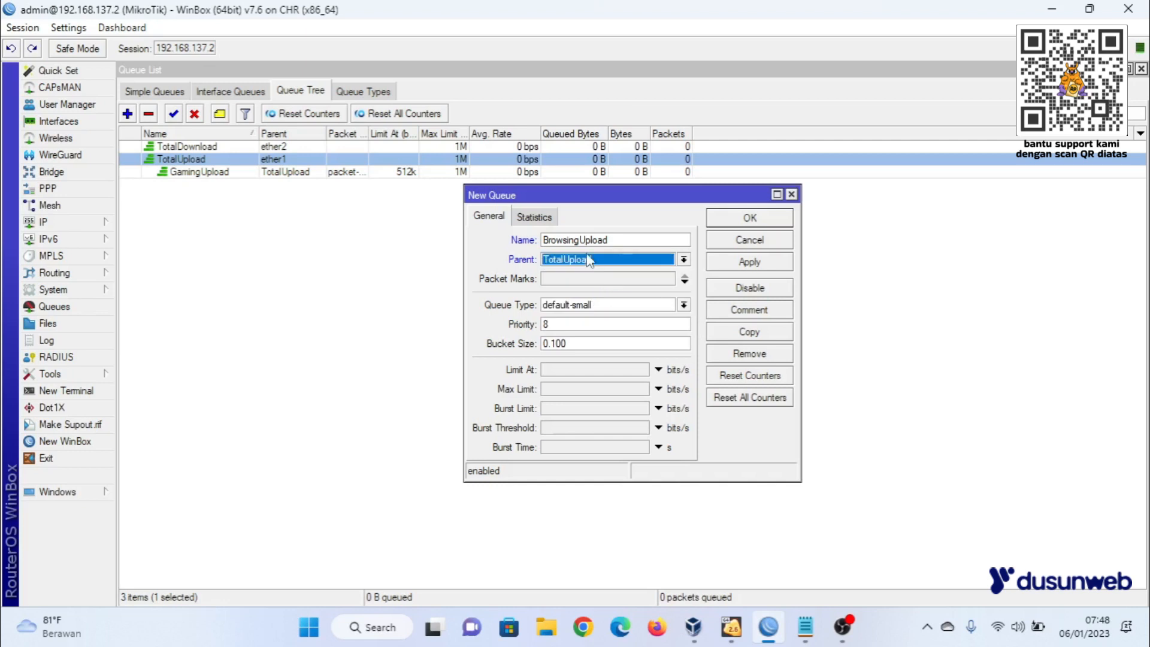
click(684, 281)
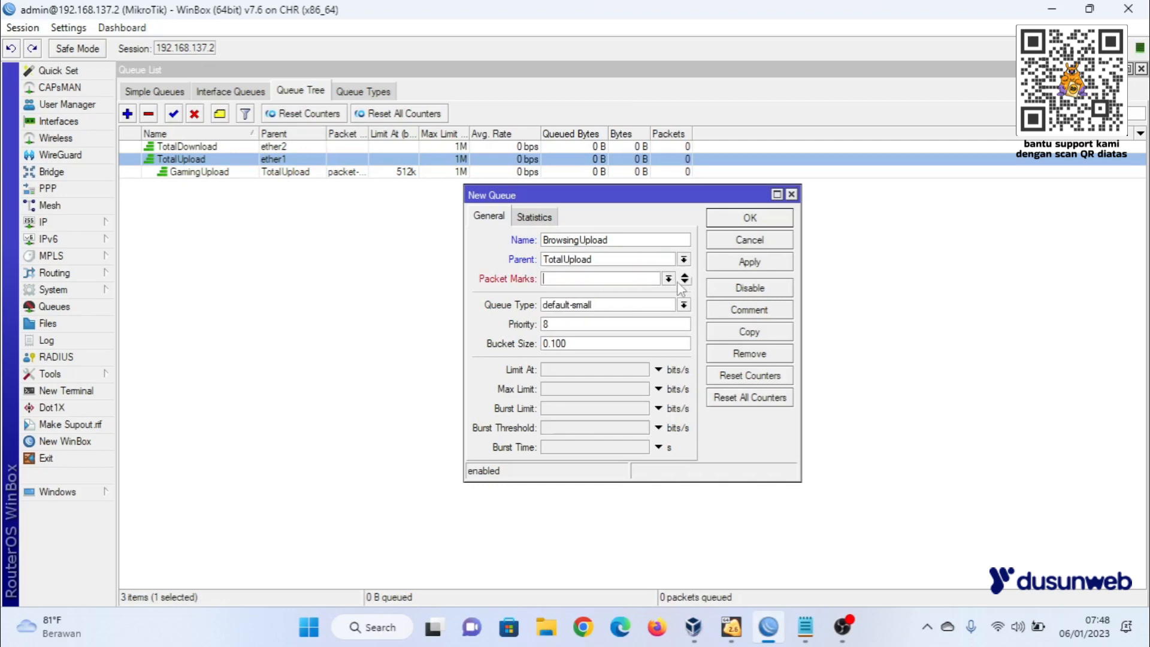
click(668, 278)
click(617, 314)
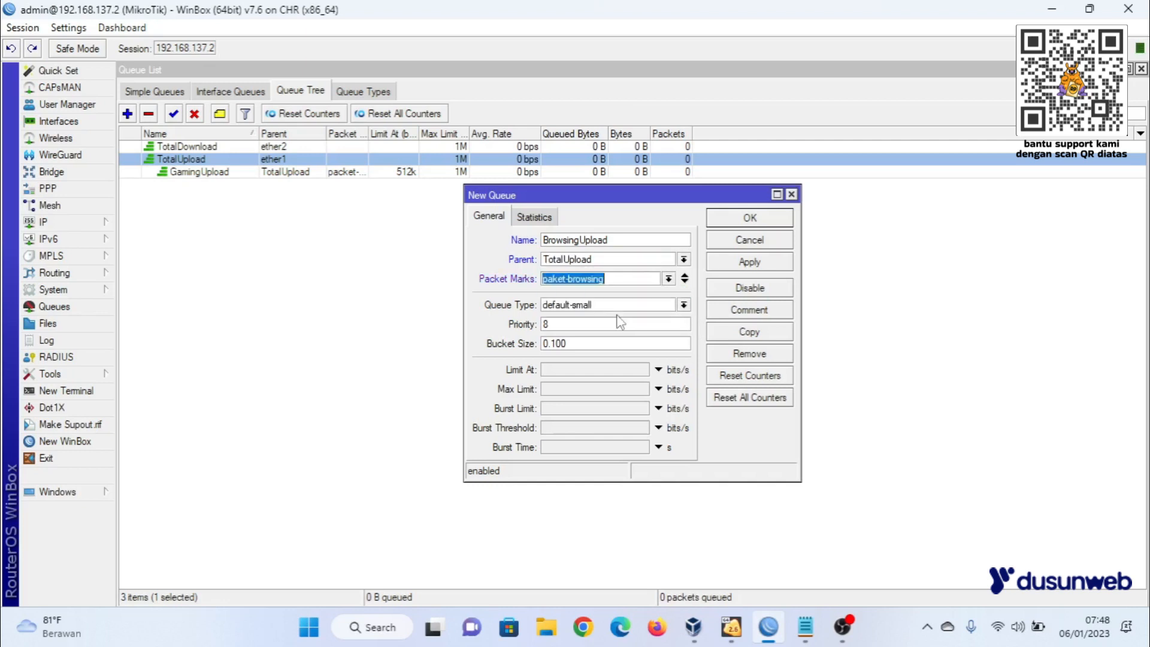
Set BrowsingUpload's limit at to 512k and max limit to 1M, and save the queue.
click(659, 370)
text(512k)
key(Tab)
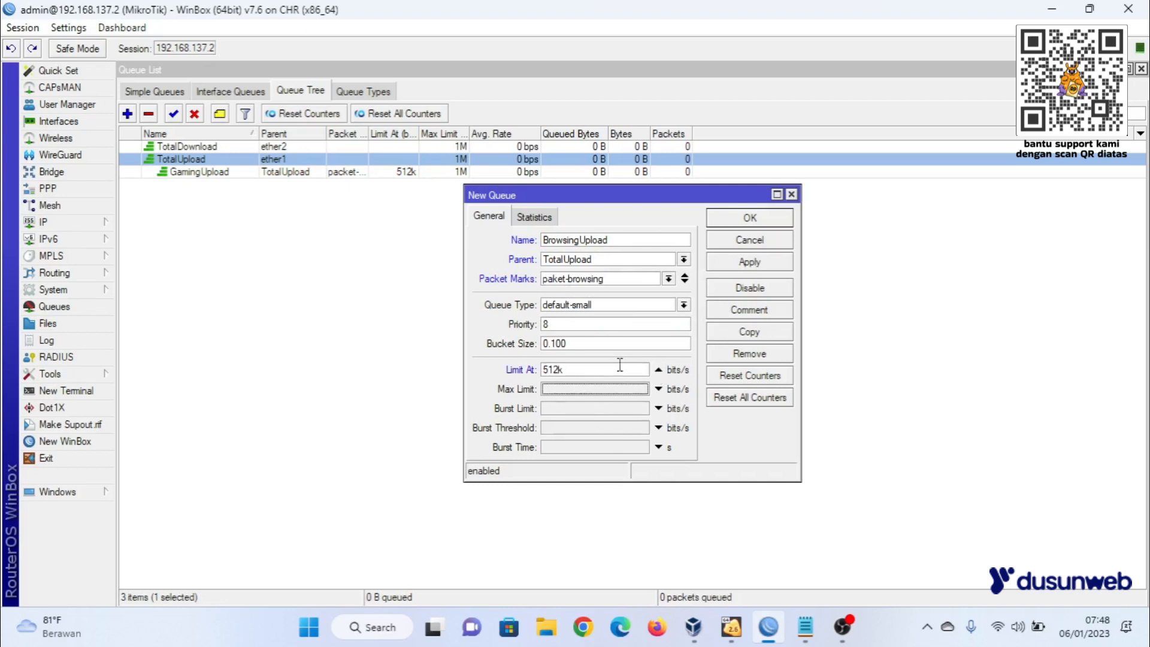
click(597, 388)
text(1M)
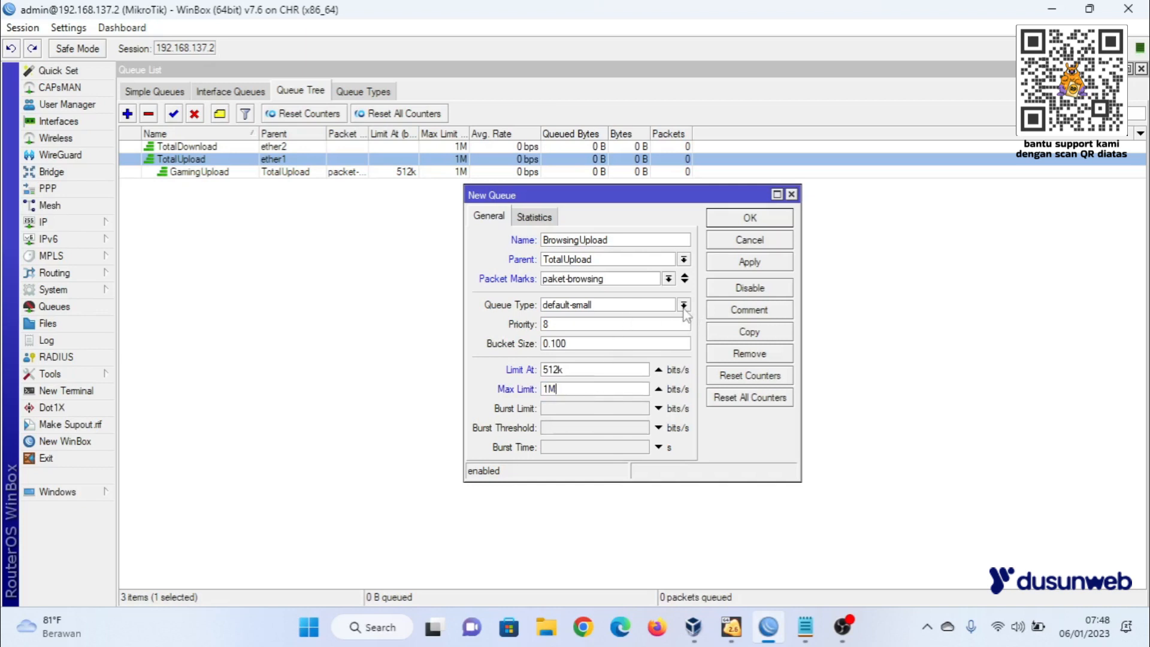
click(743, 262)
click(750, 218)
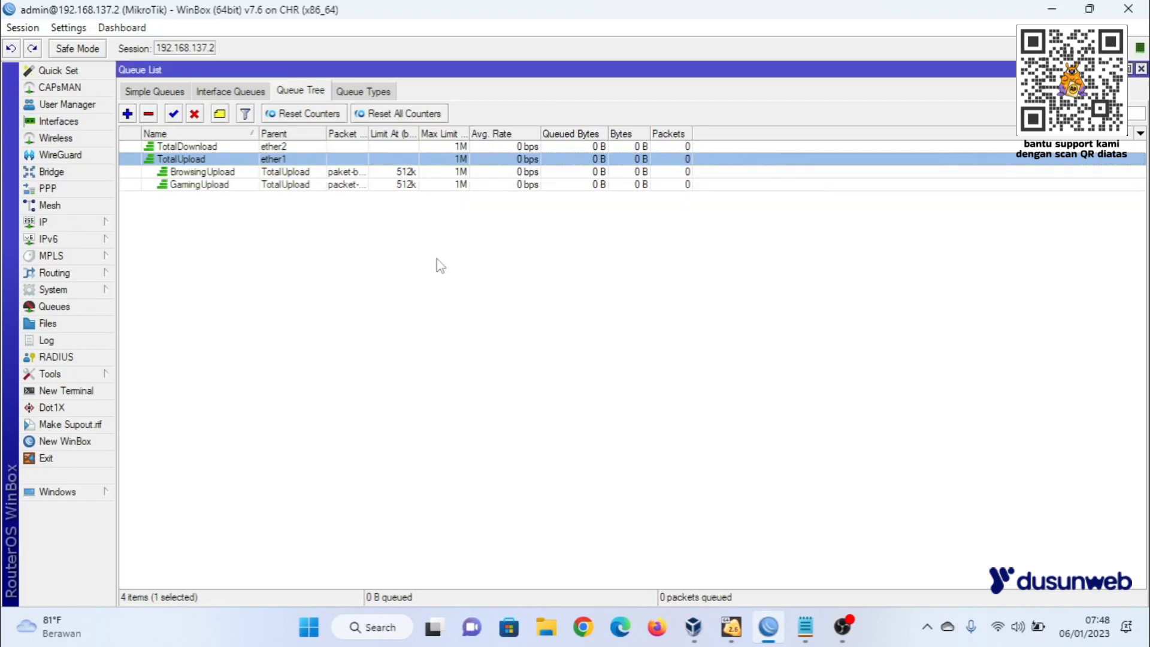
Compare the BrowsingUpload and GamingUpload entries, widening the Packet Marks column to show the full mark names.
click(235, 173)
click(229, 185)
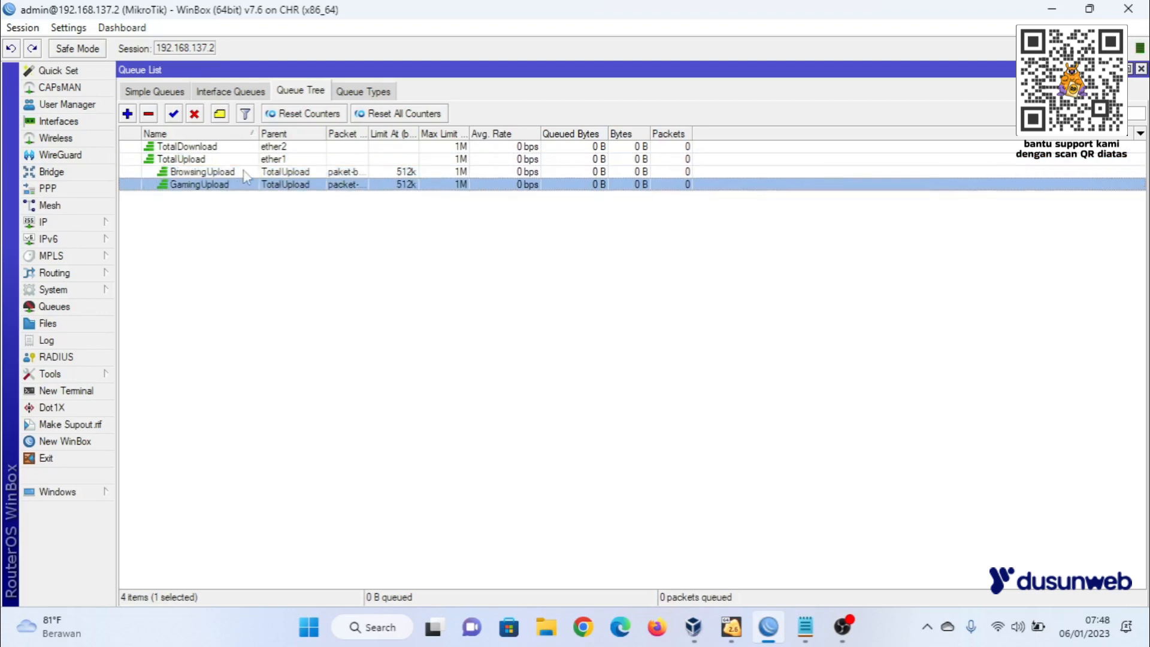
click(246, 173)
click(247, 187)
click(254, 174)
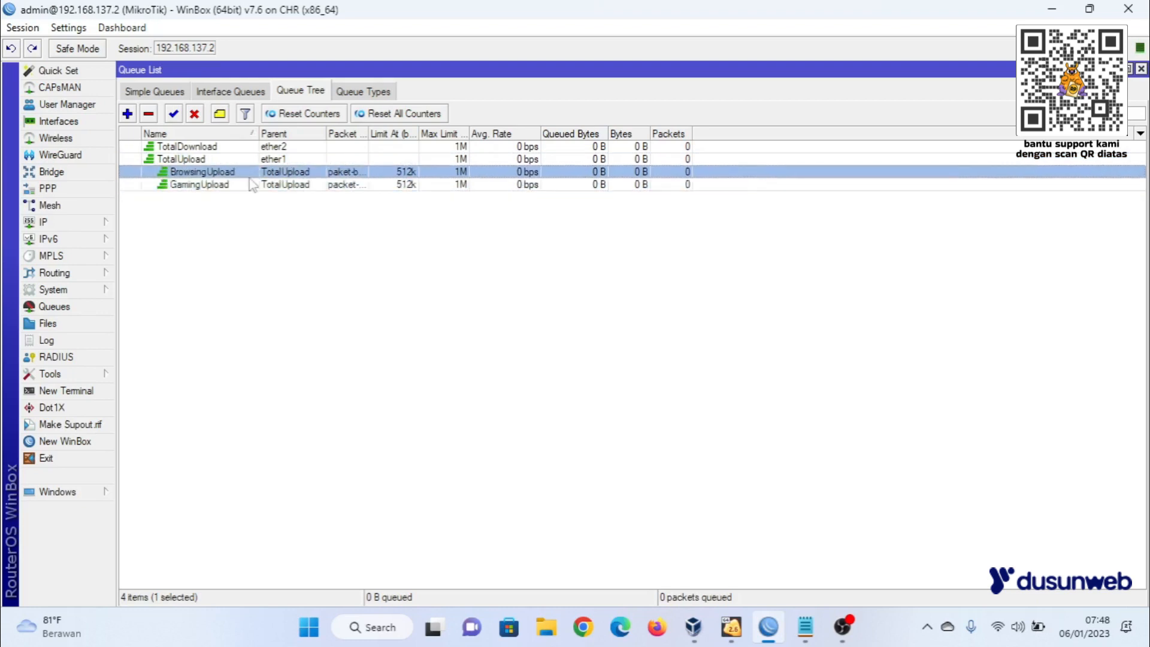
click(241, 186)
click(241, 173)
drag(366, 131, 423, 131)
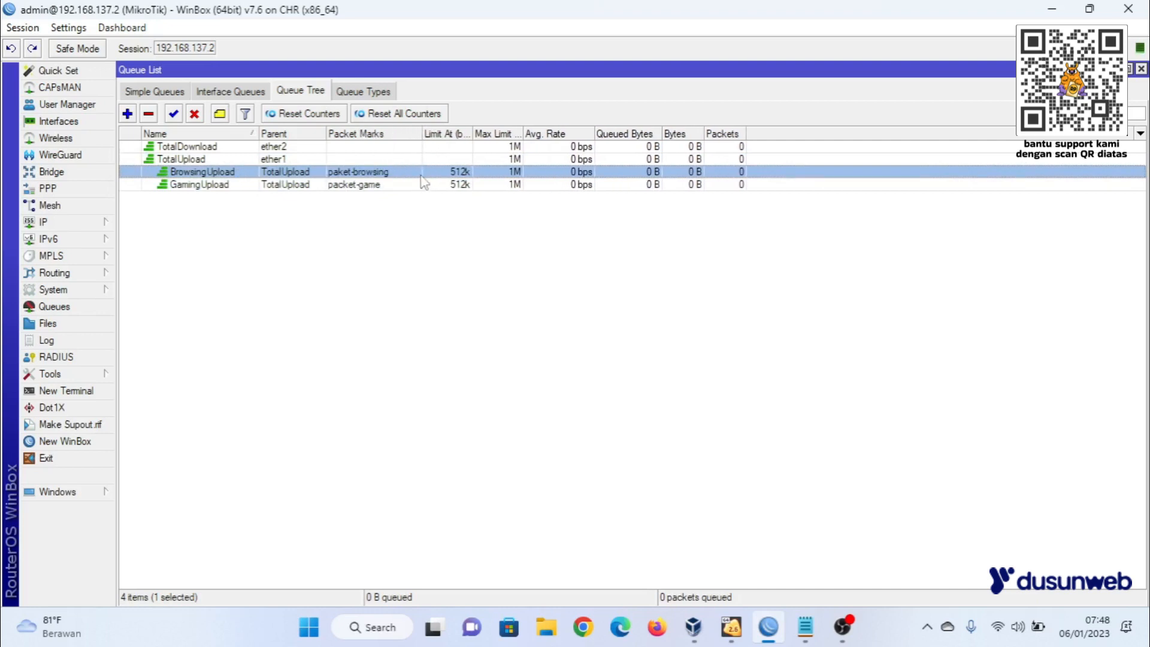
click(207, 185)
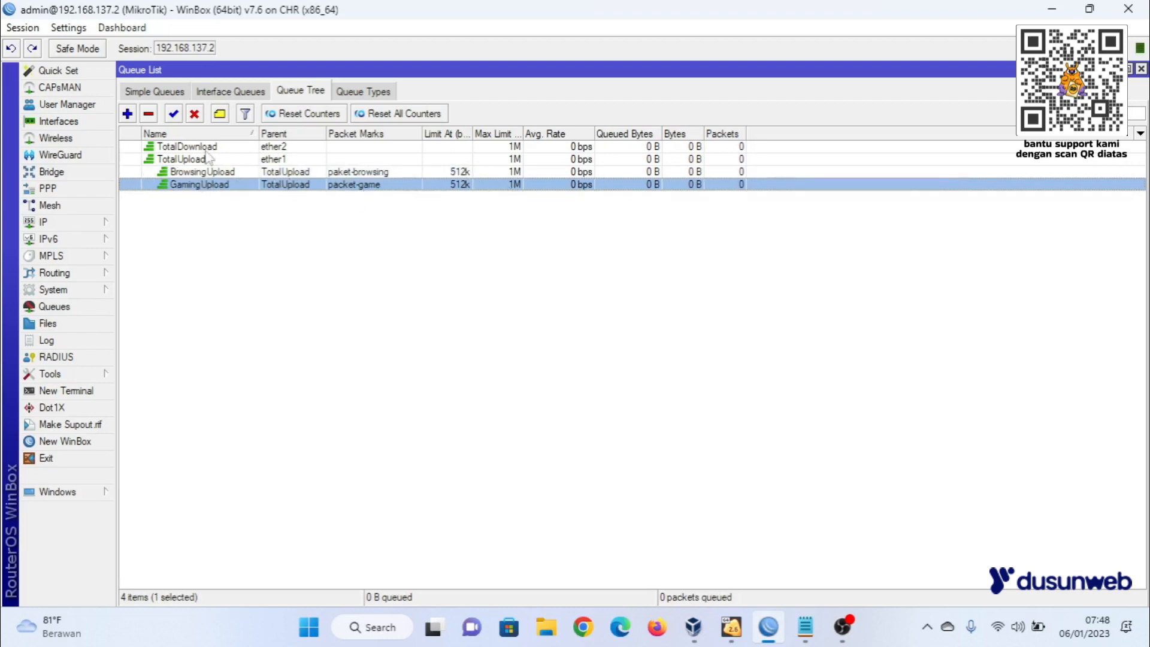
Start a new queue tree entry named GamingDownload with parent TotalDownload and packet mark packet-game.
click(127, 113)
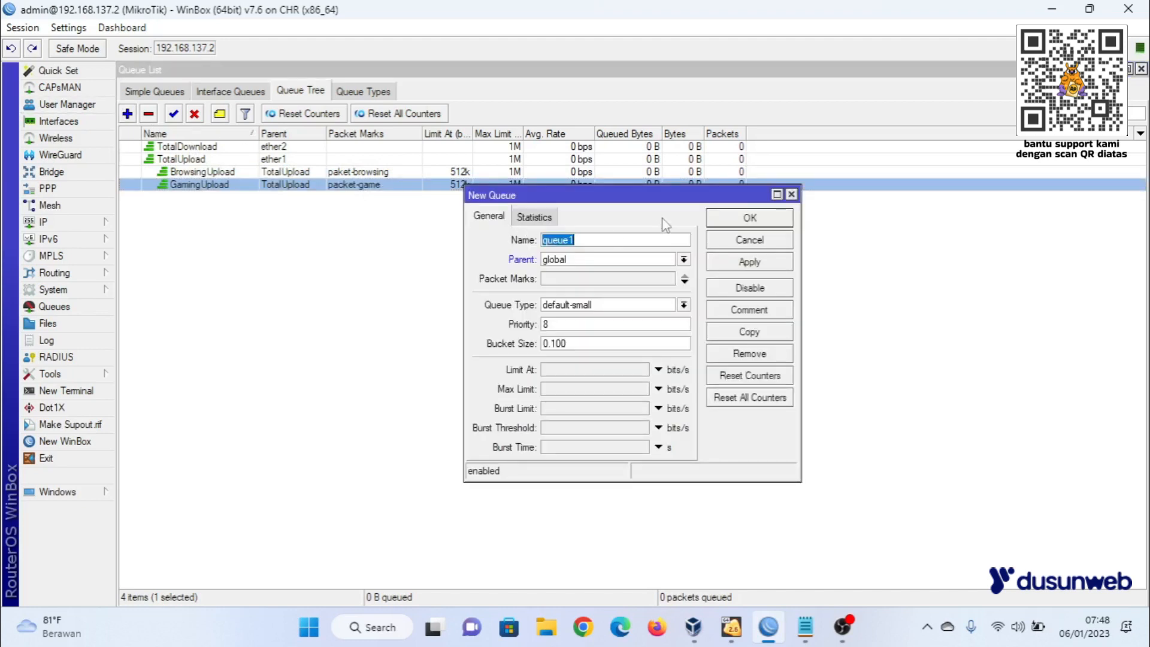
text(GamingDownload)
click(684, 260)
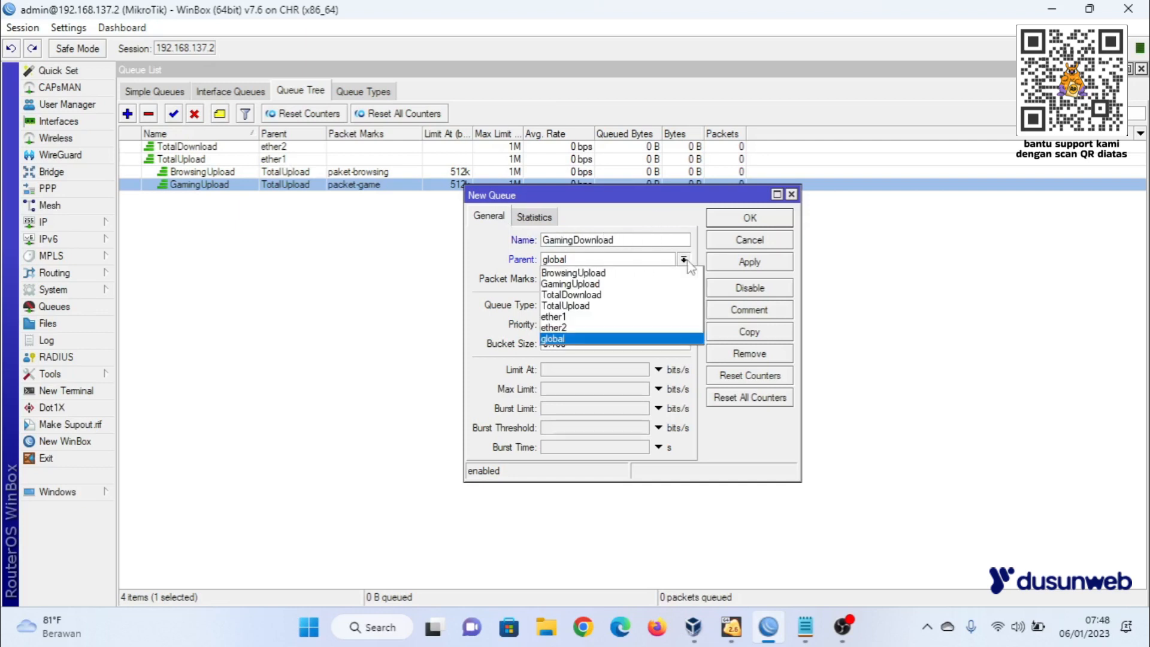
click(614, 295)
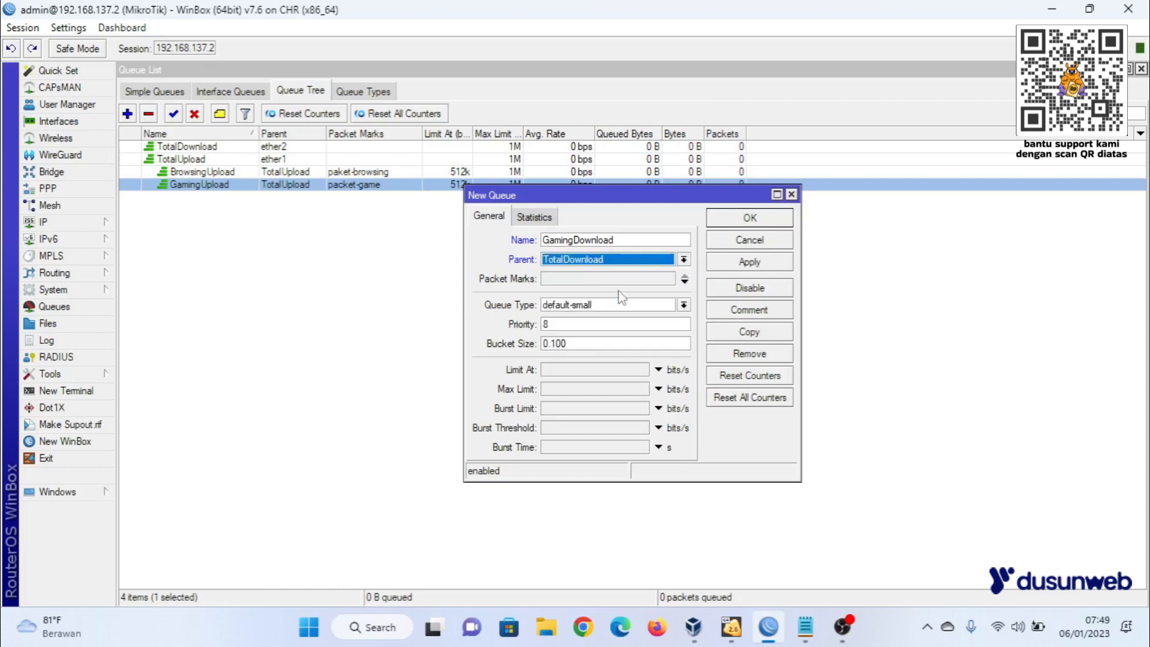
click(685, 278)
click(668, 279)
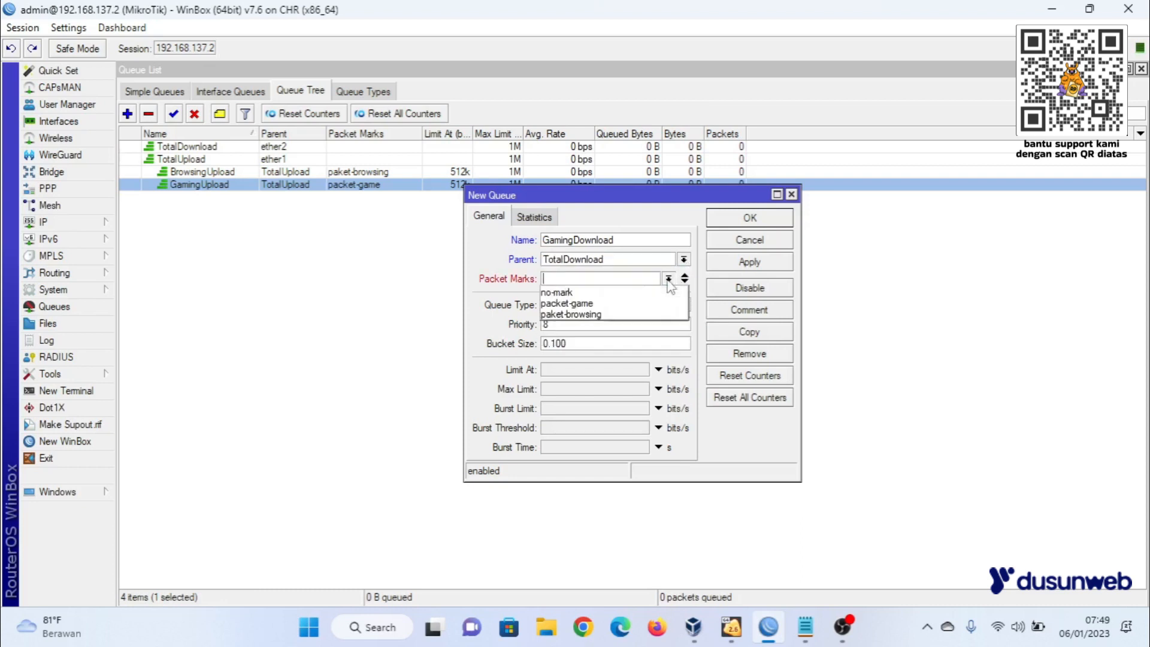
click(633, 304)
Set GamingDownload's limit at to 512k and max limit to 1M, and save the queue.
click(561, 369)
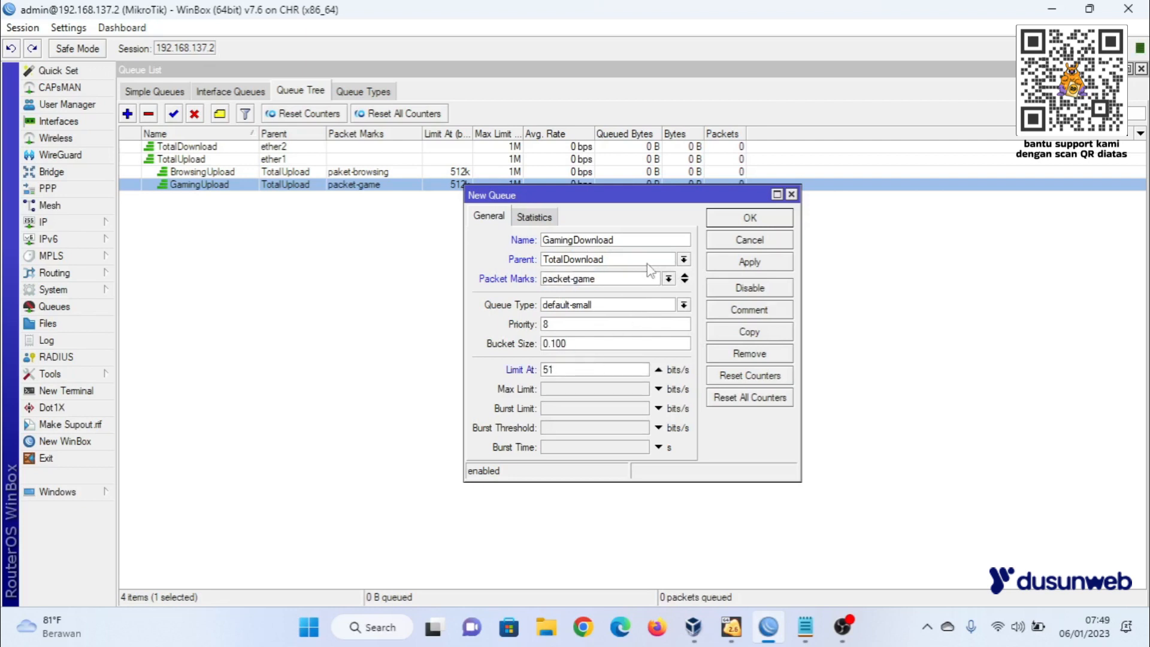
click(581, 389)
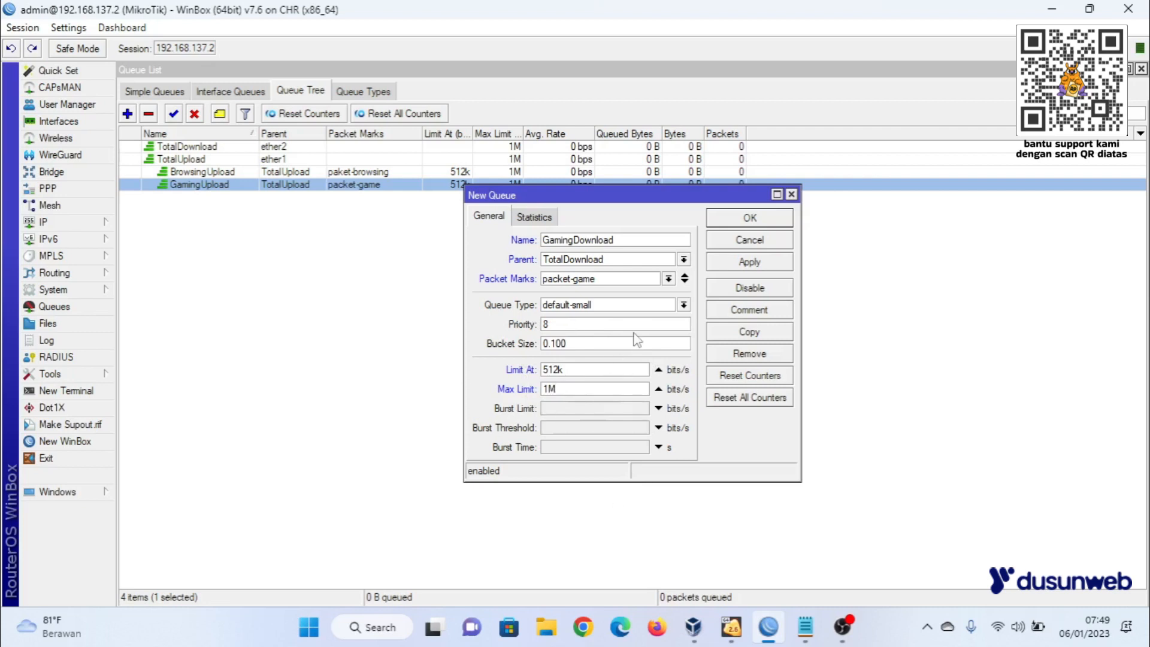
click(769, 266)
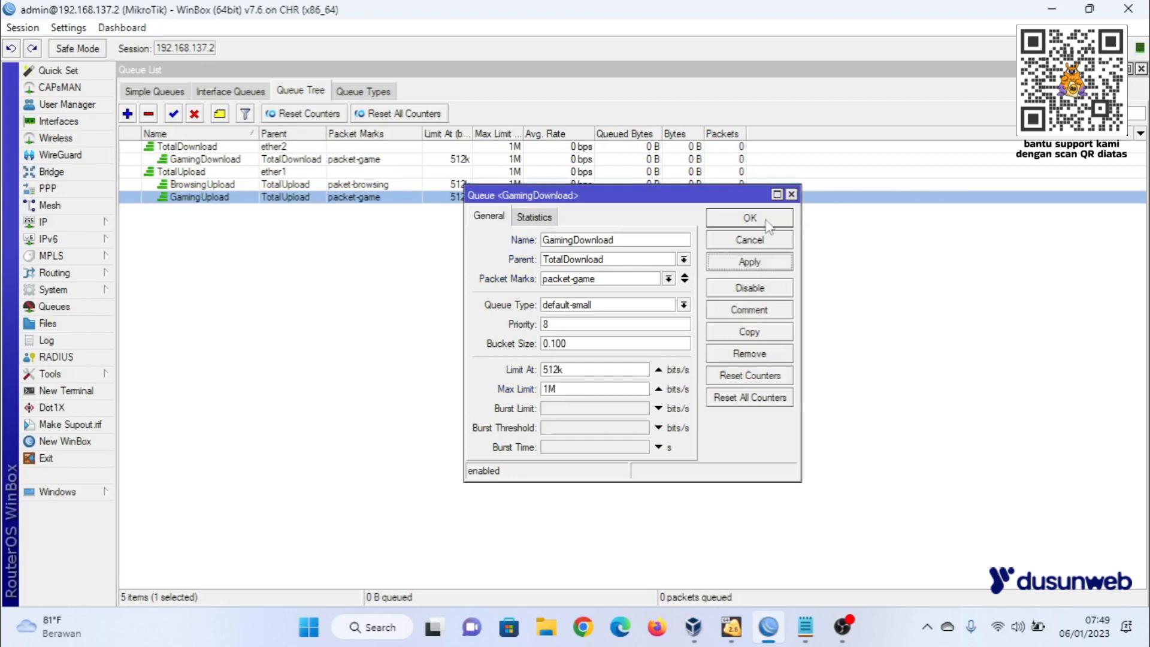
click(769, 222)
click(212, 161)
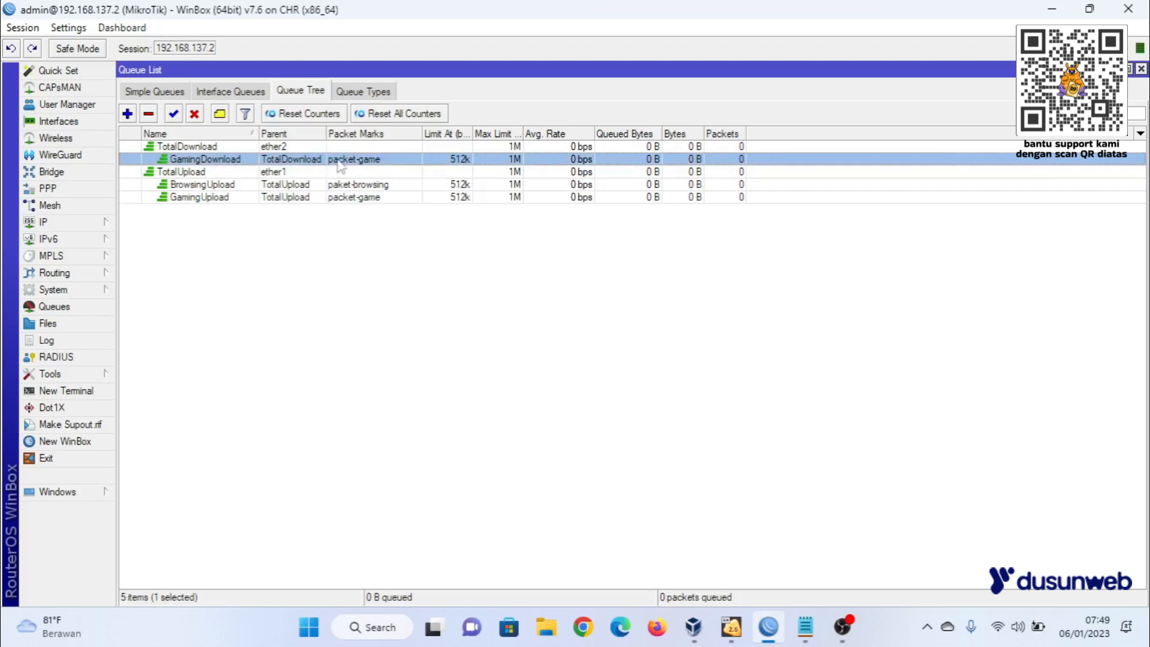
Start a new queue tree entry named BrowsingDownload with parent TotalDownload and packet mark paket-browsing.
click(127, 113)
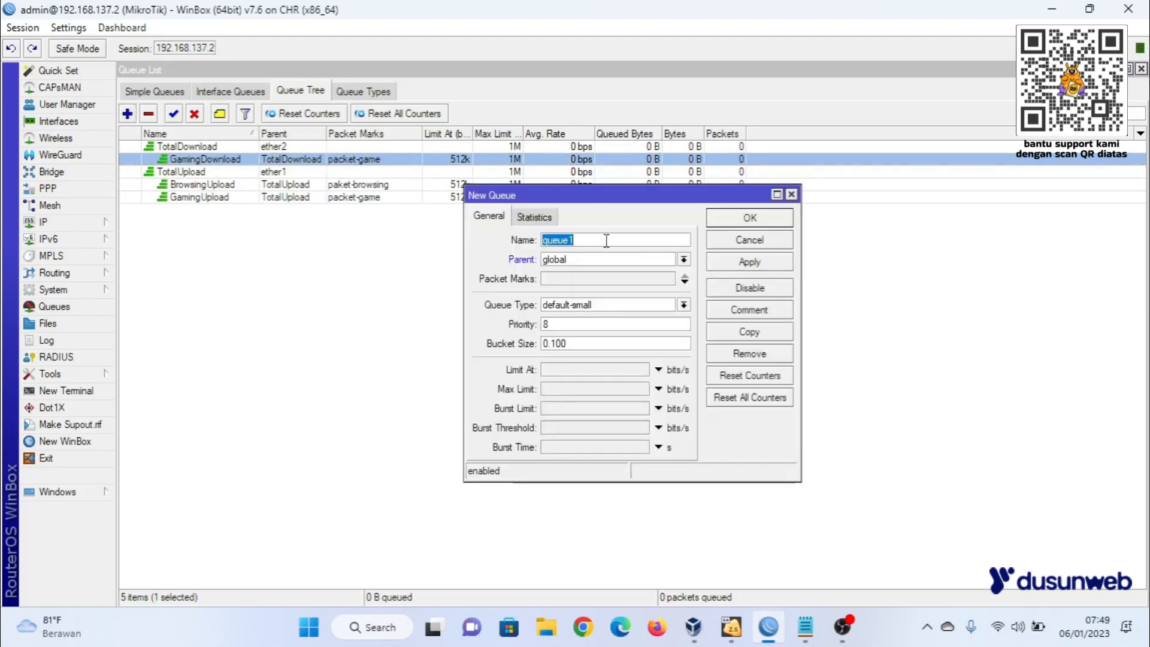
text(BrowsingDownloa)
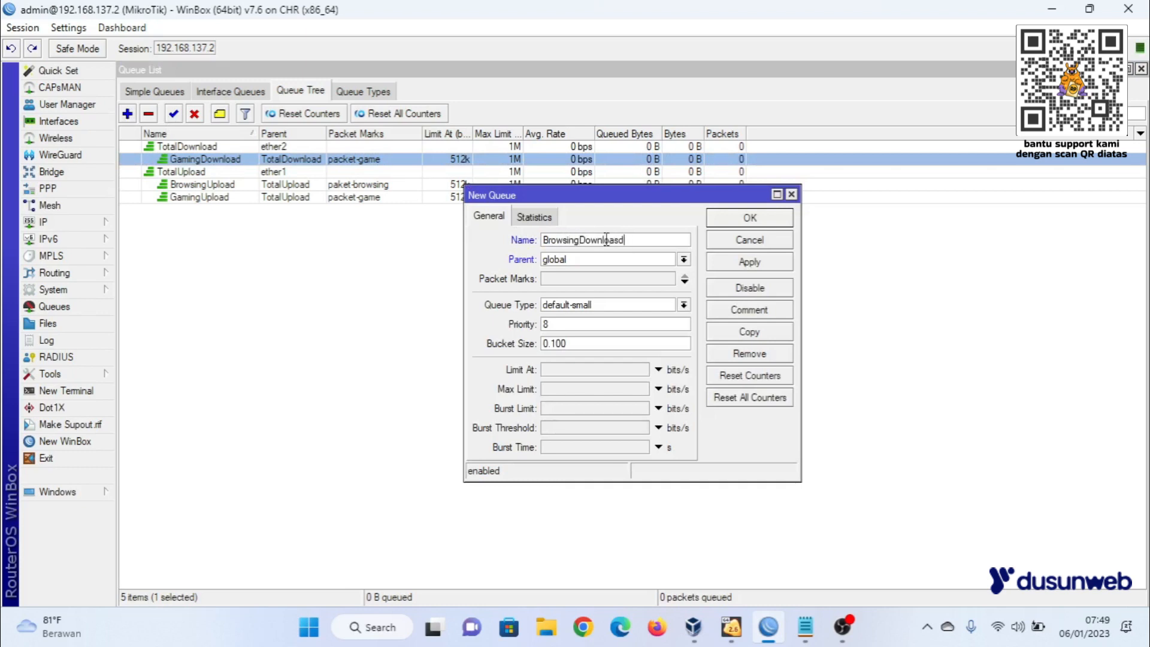
text(d)
click(683, 259)
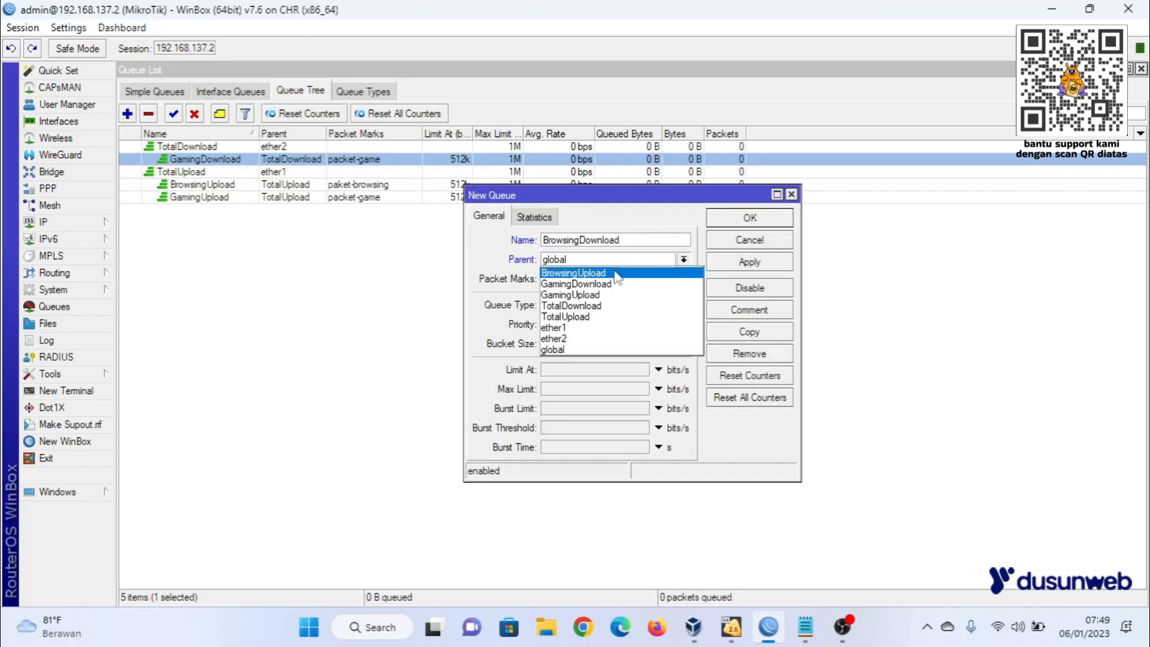
click(601, 306)
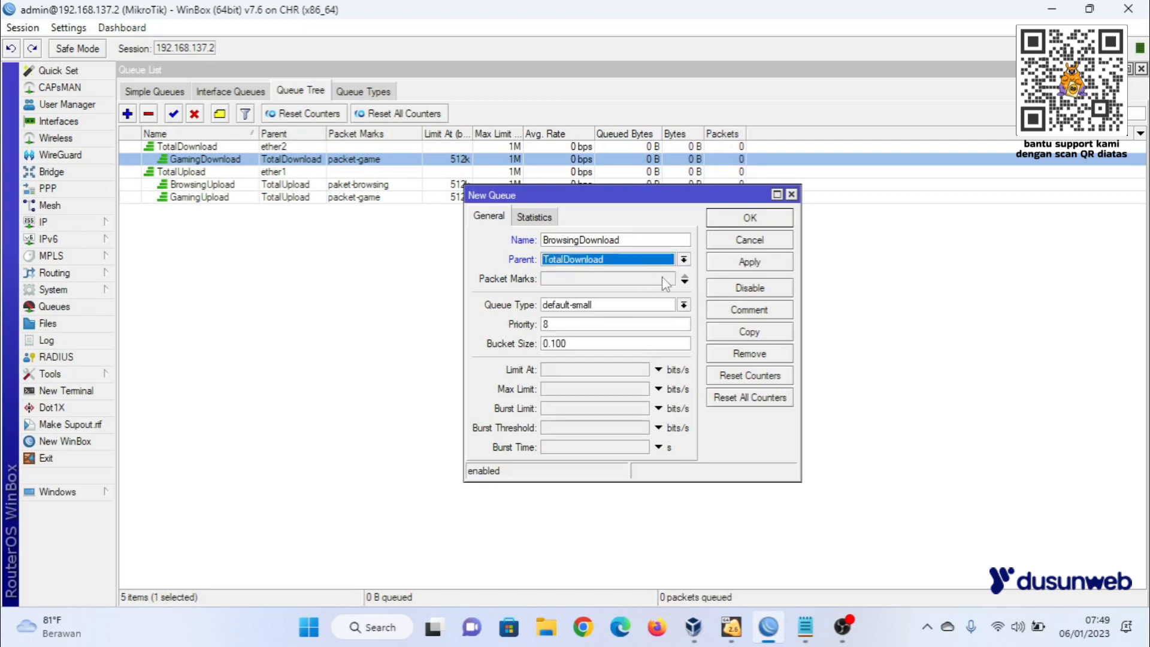
click(684, 281)
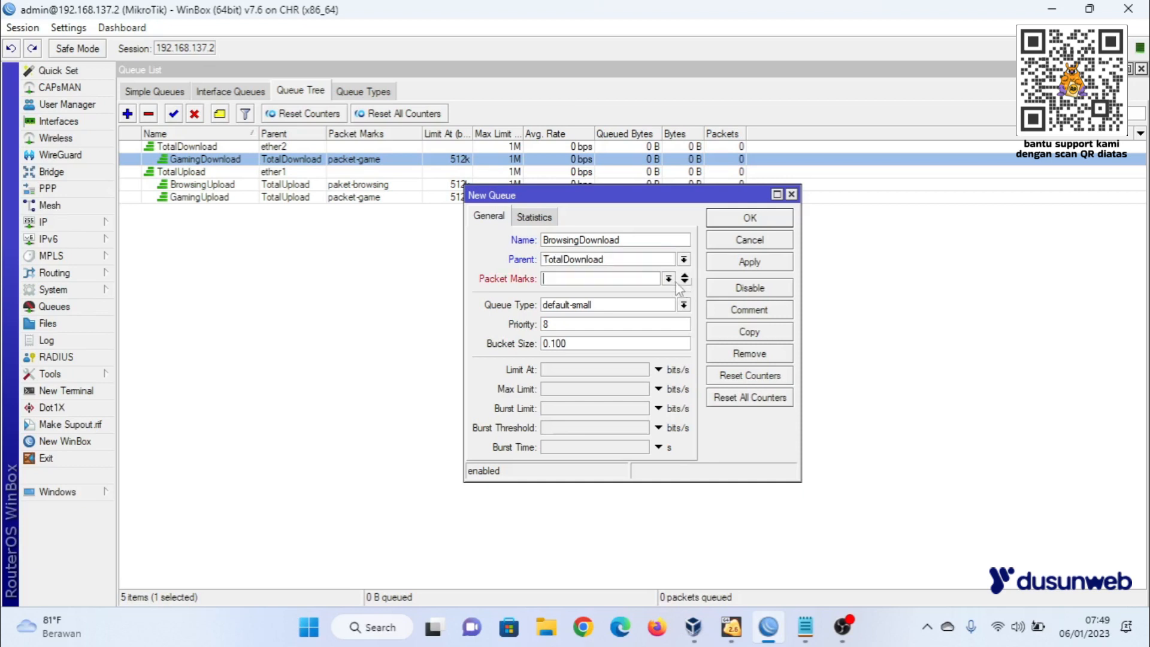
click(668, 279)
click(569, 315)
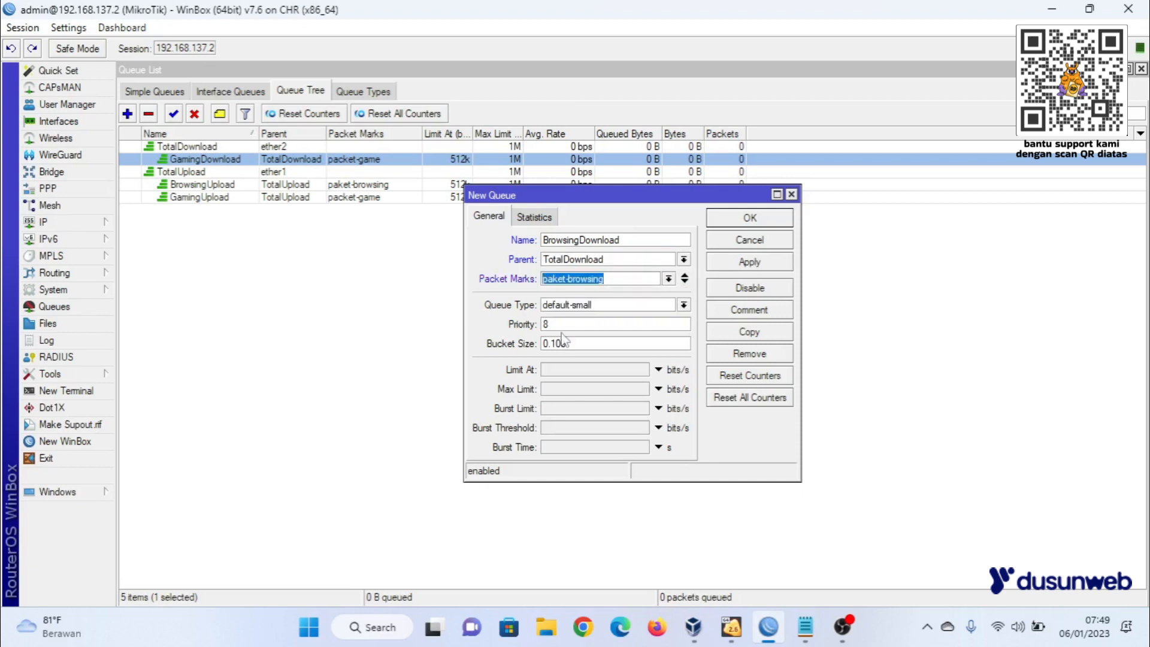
Set BrowsingDownload's queue type to default.
click(683, 305)
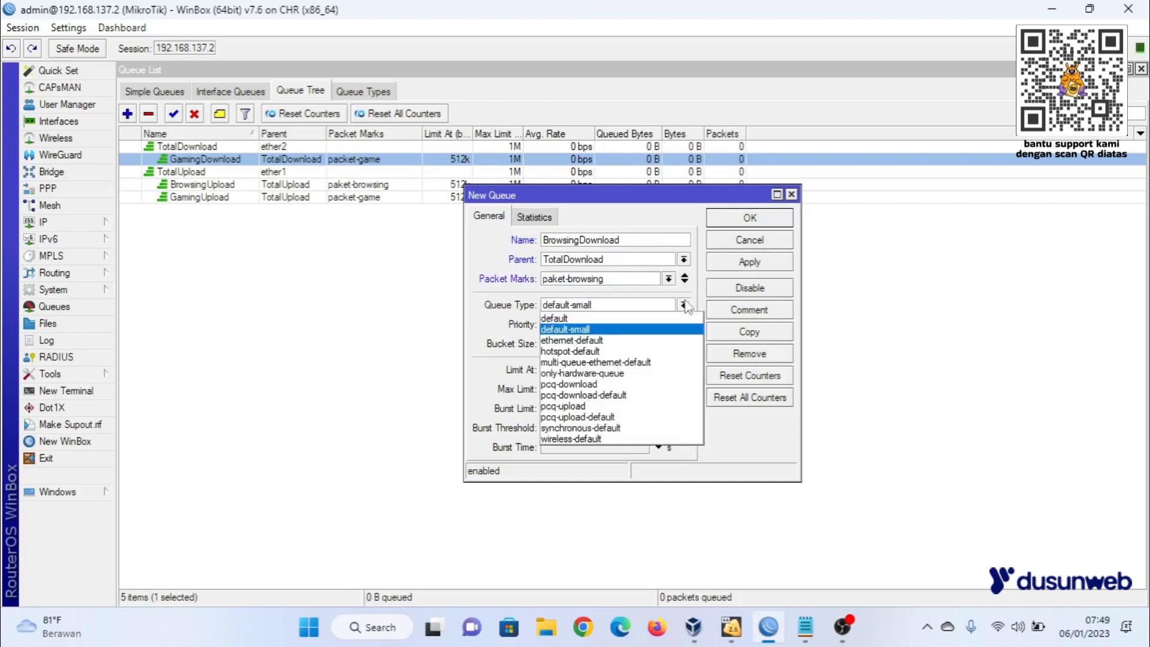
click(608, 318)
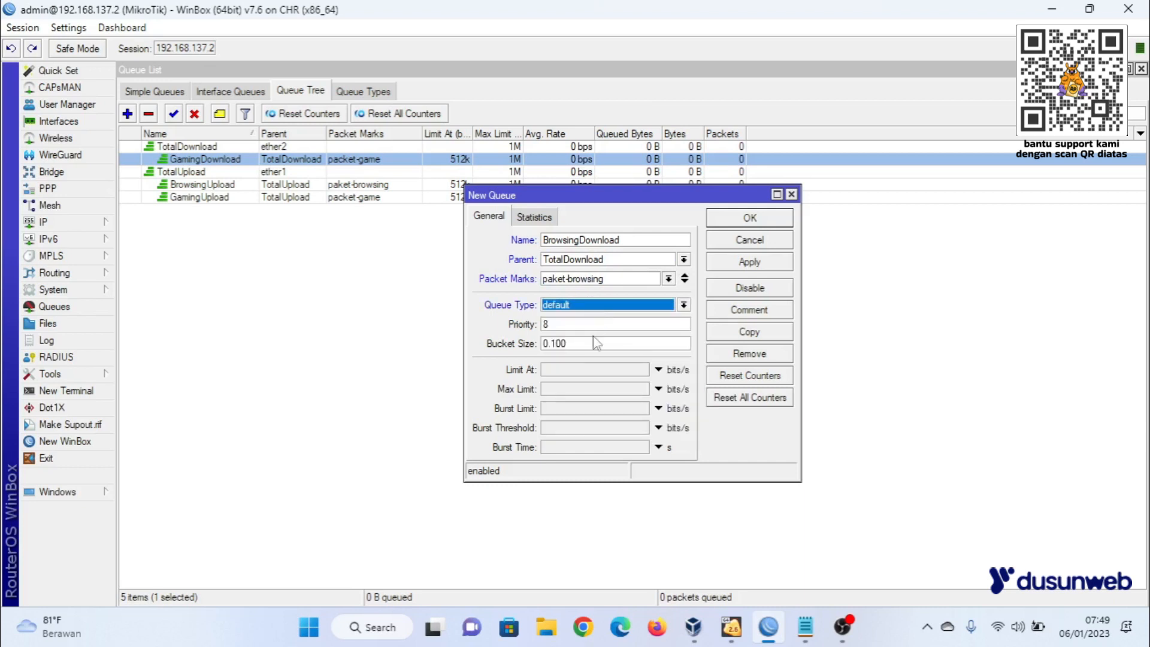
click(684, 305)
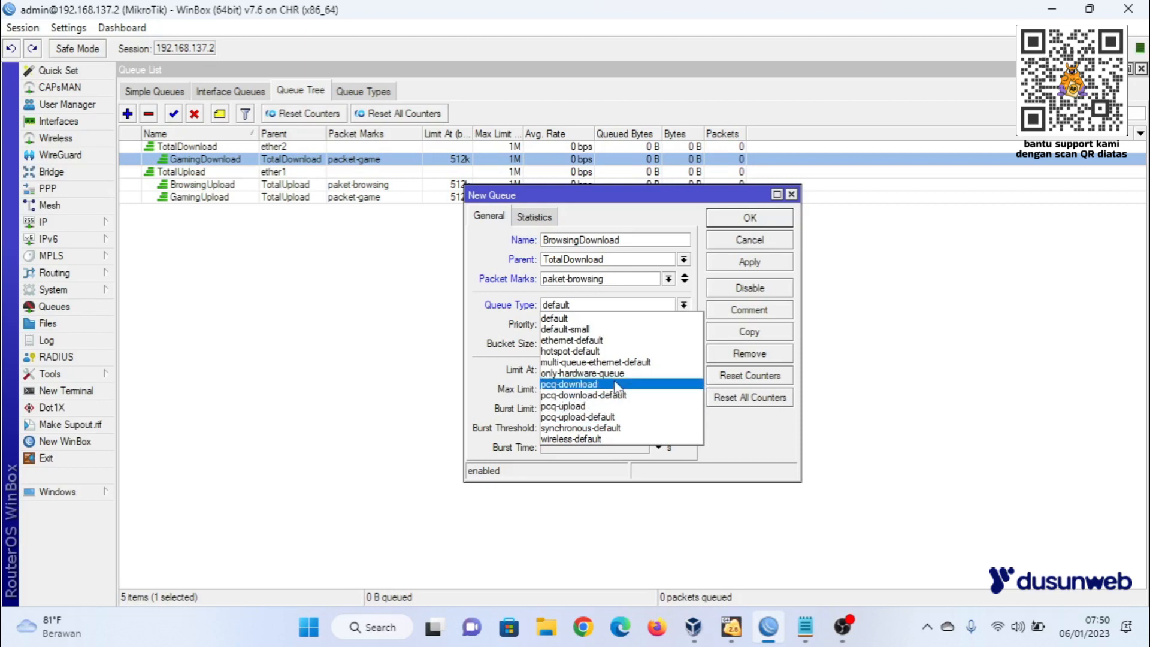
click(603, 204)
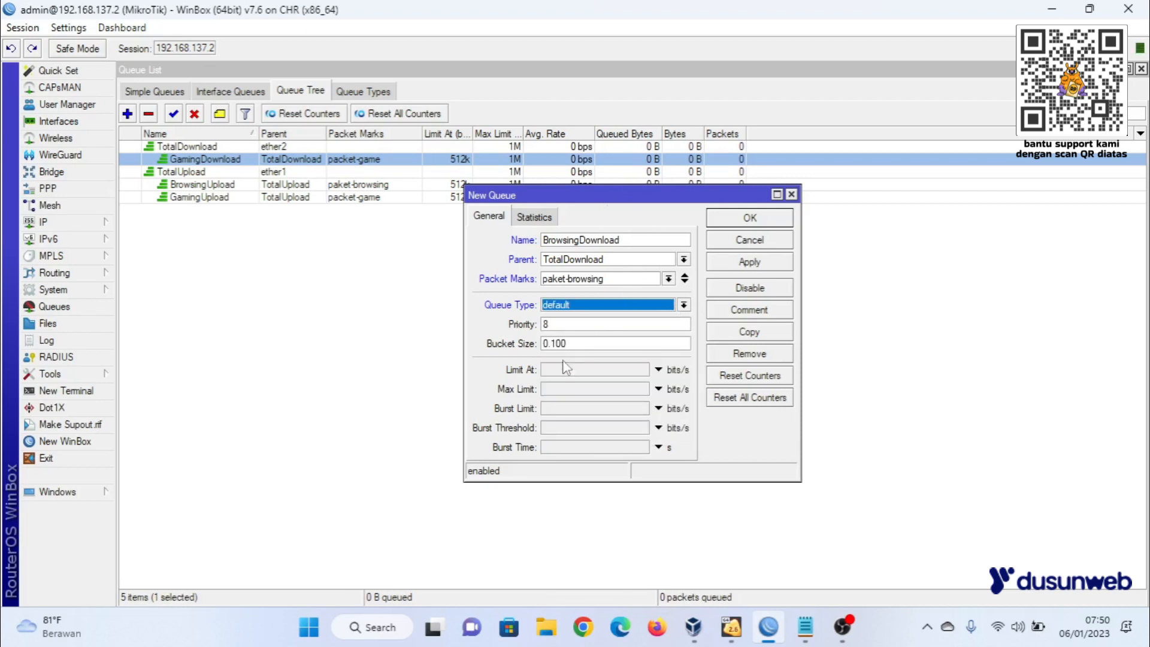
Set BrowsingDownload's limit at to 512k and max limit to 1M, and save the queue.
click(589, 370)
text(512k)
click(581, 390)
text(1M)
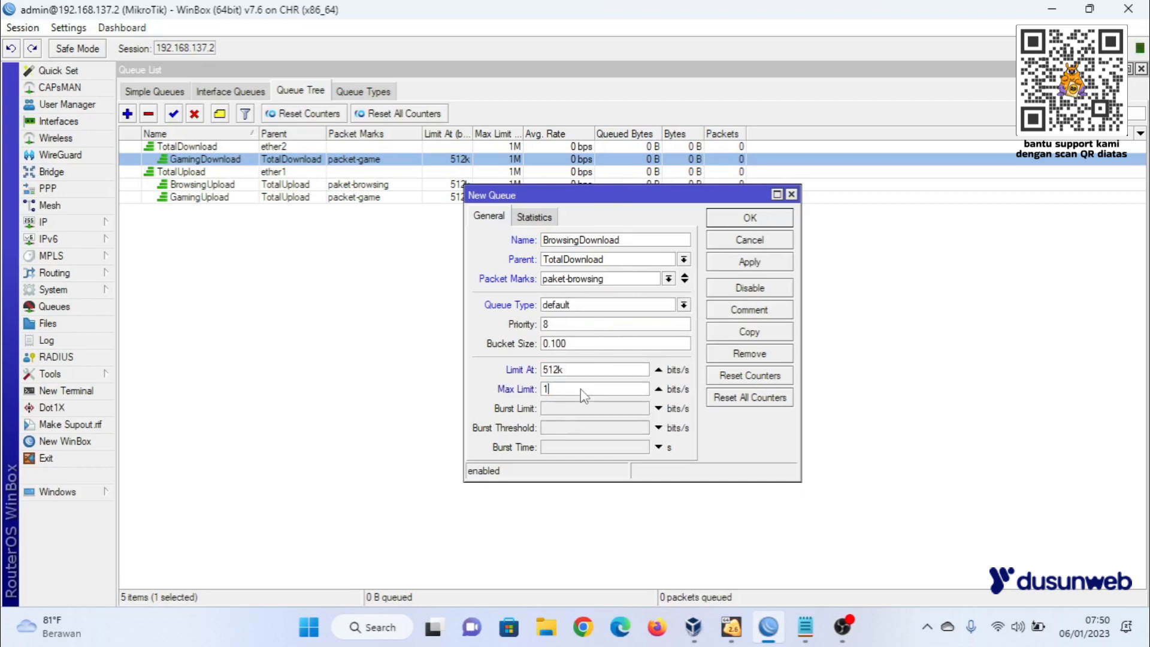
click(761, 262)
click(751, 218)
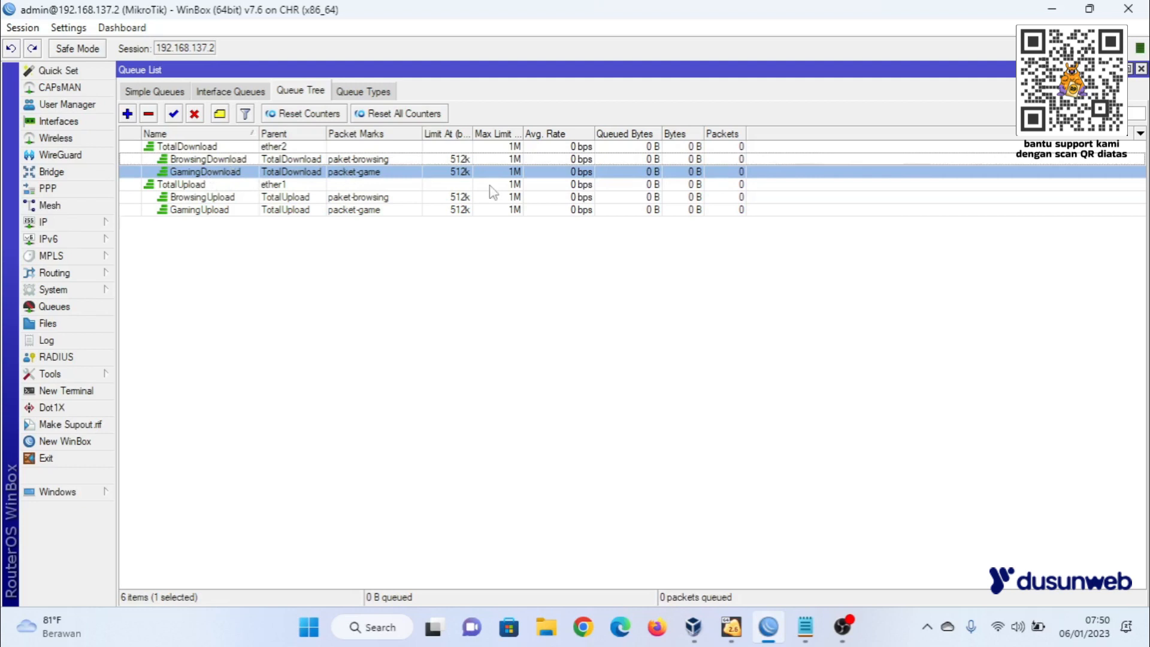
Check GamingDownload's settings and compare the packet marks of the browsing and gaming queues under TotalDownload and TotalUpload.
click(307, 160)
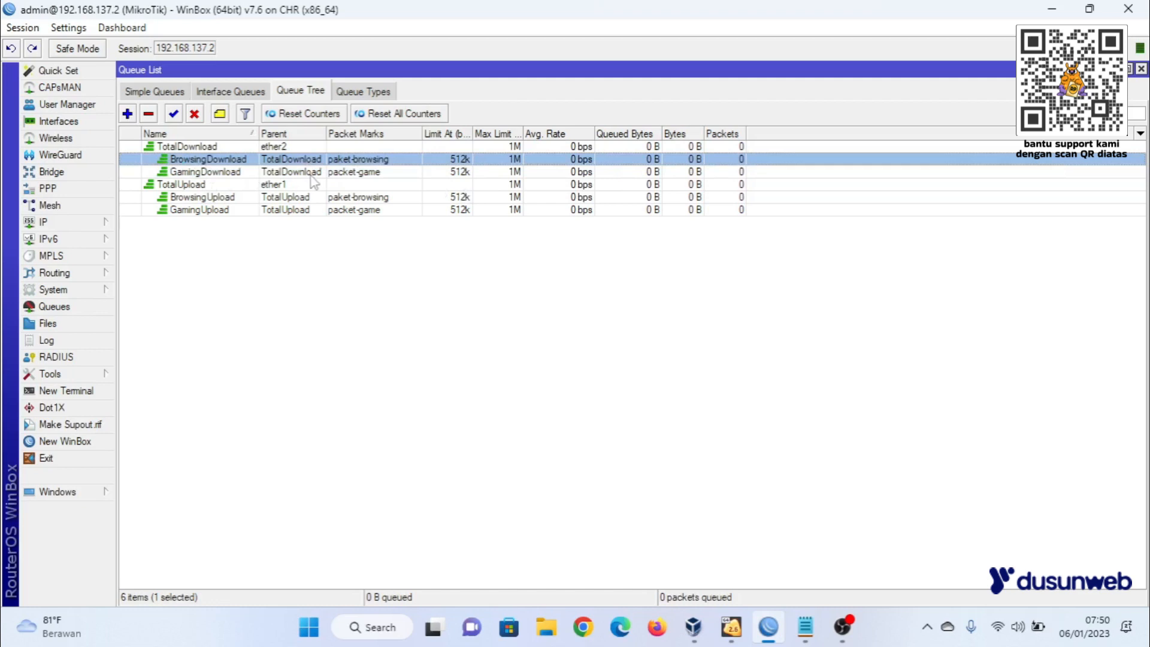
double_click(309, 172)
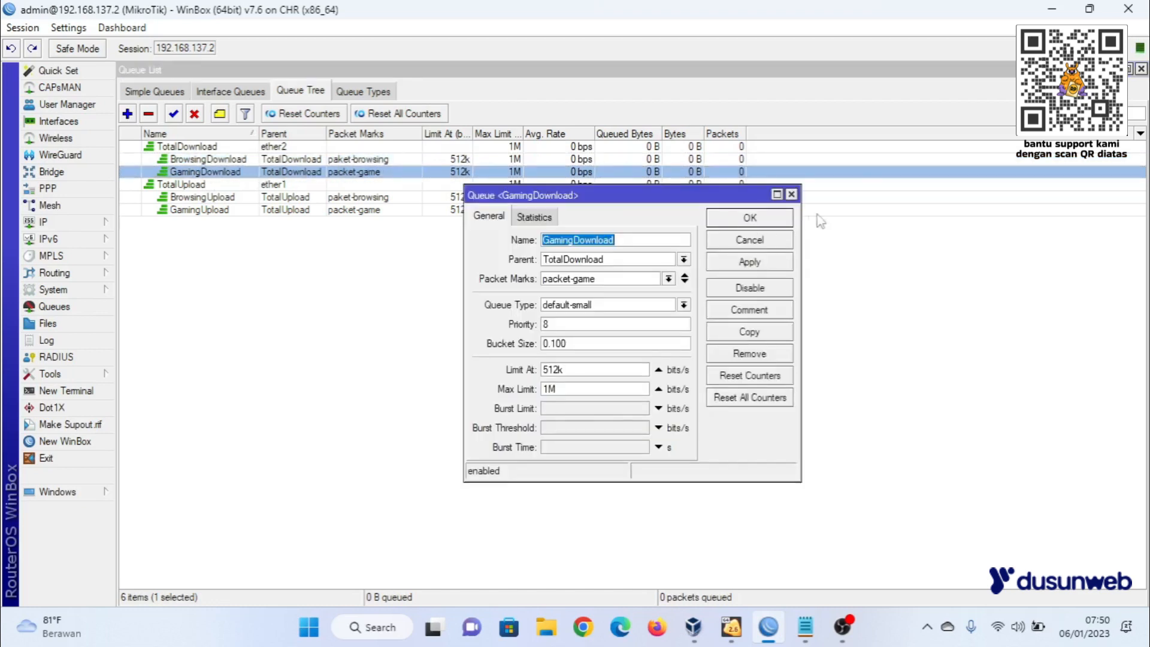
click(791, 194)
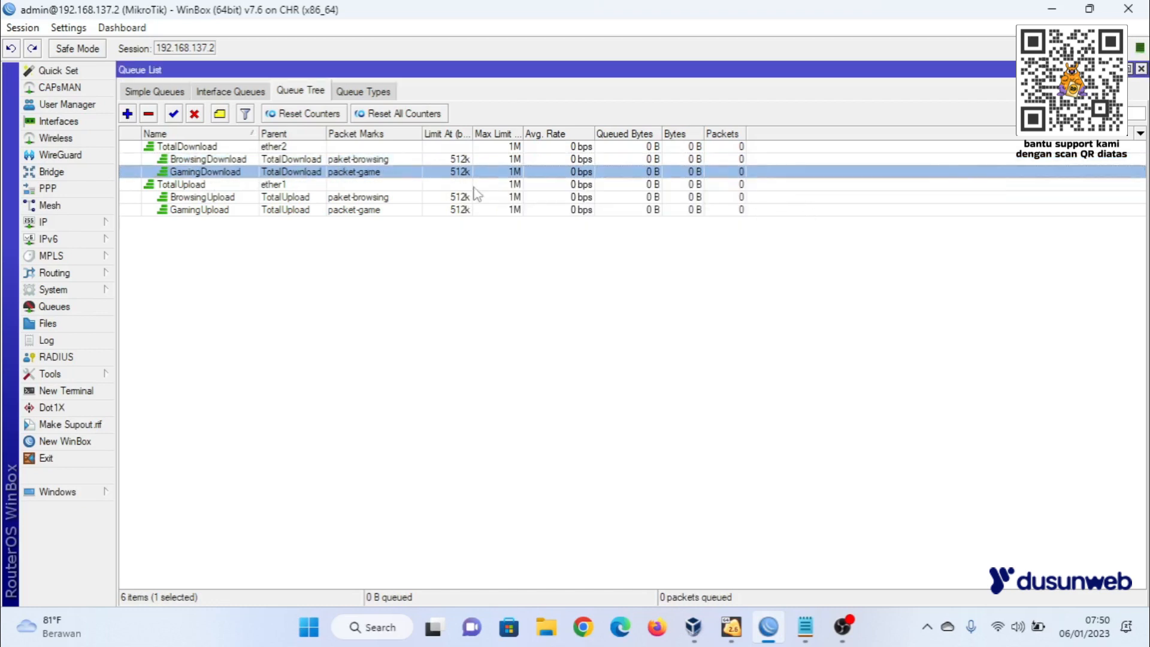
click(345, 162)
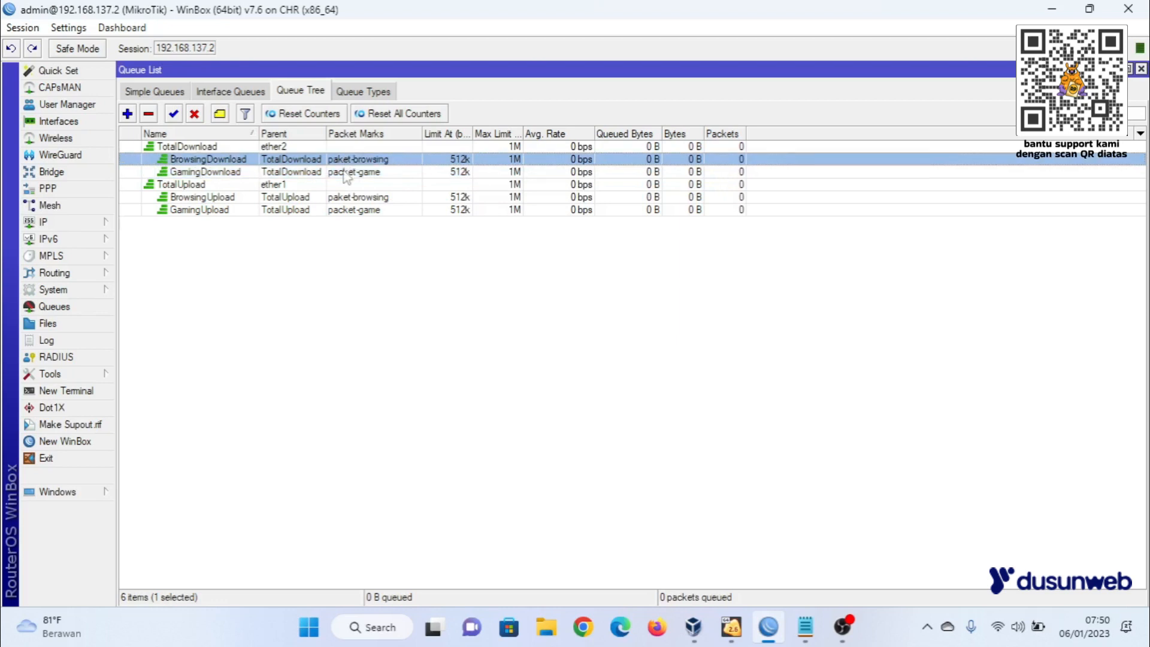
click(348, 169)
click(347, 163)
ctrl+click(347, 170)
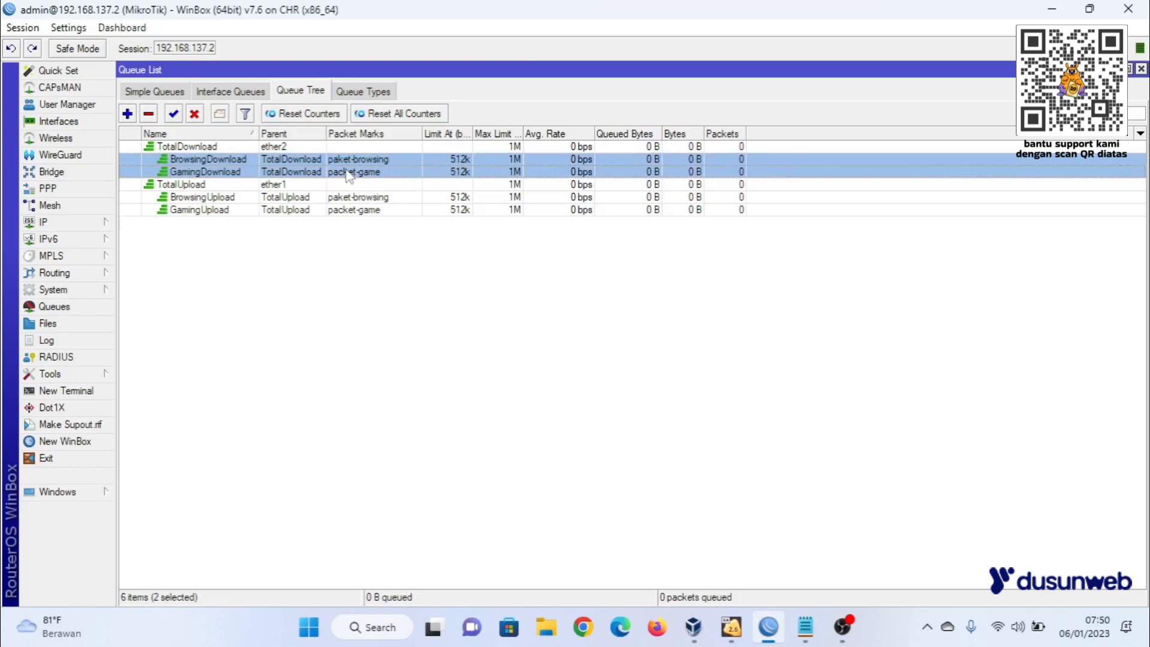
click(343, 201)
ctrl+click(347, 209)
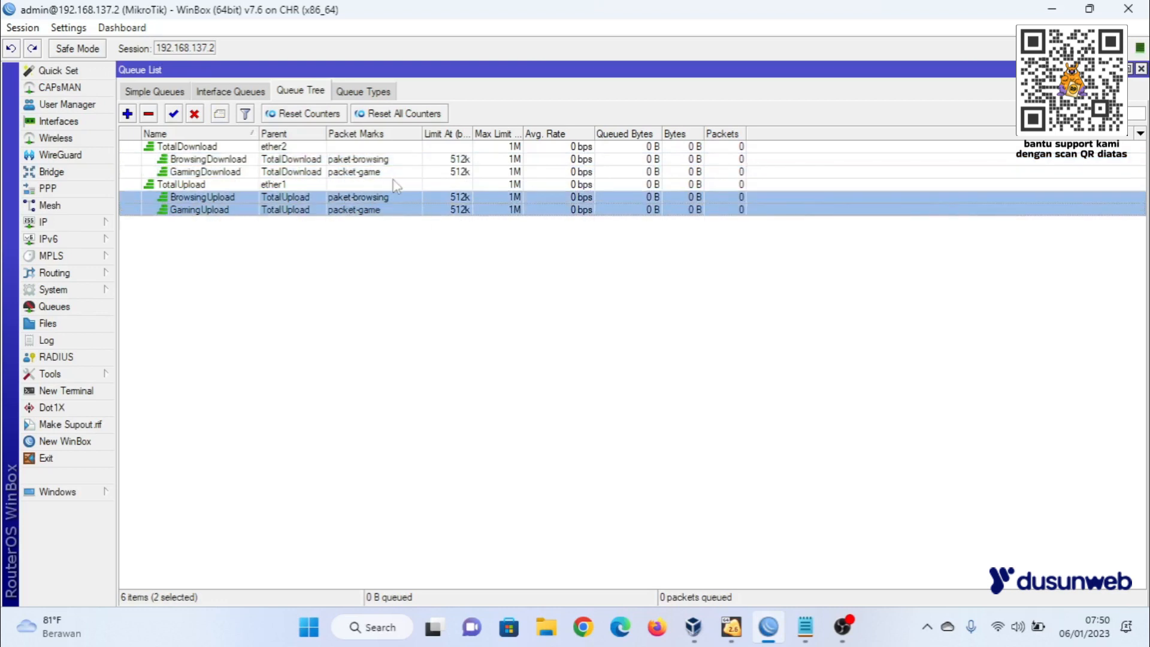
Try pcq-download-default as the queue type of the BrowsingDownload queue.
click(313, 160)
double_click(312, 160)
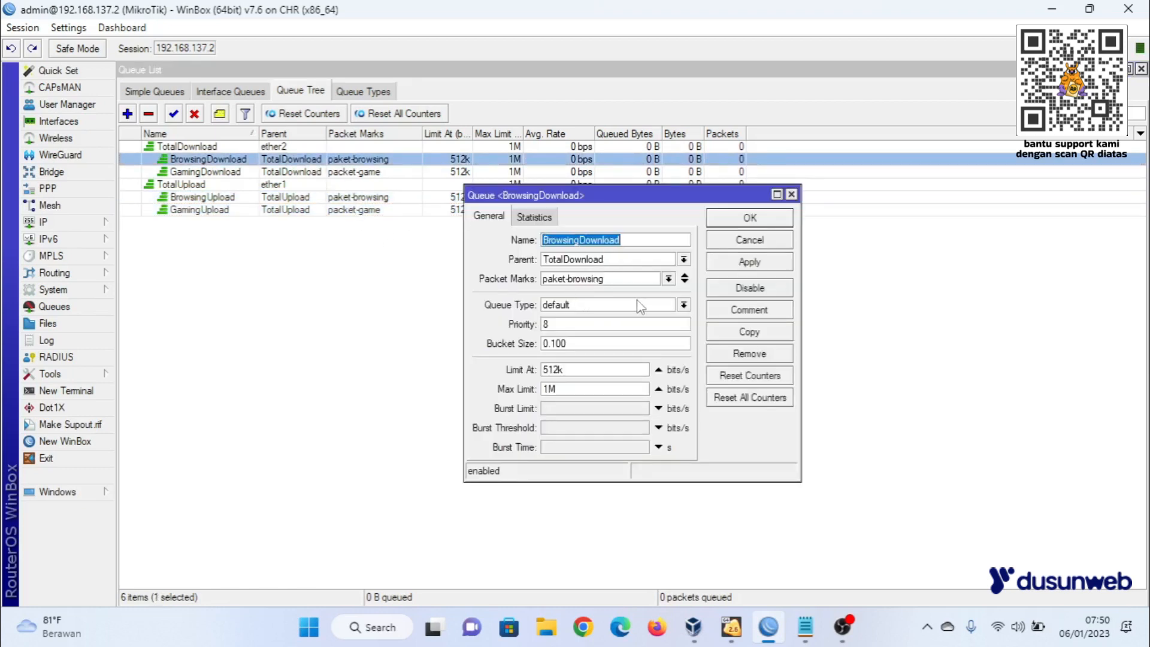
click(683, 305)
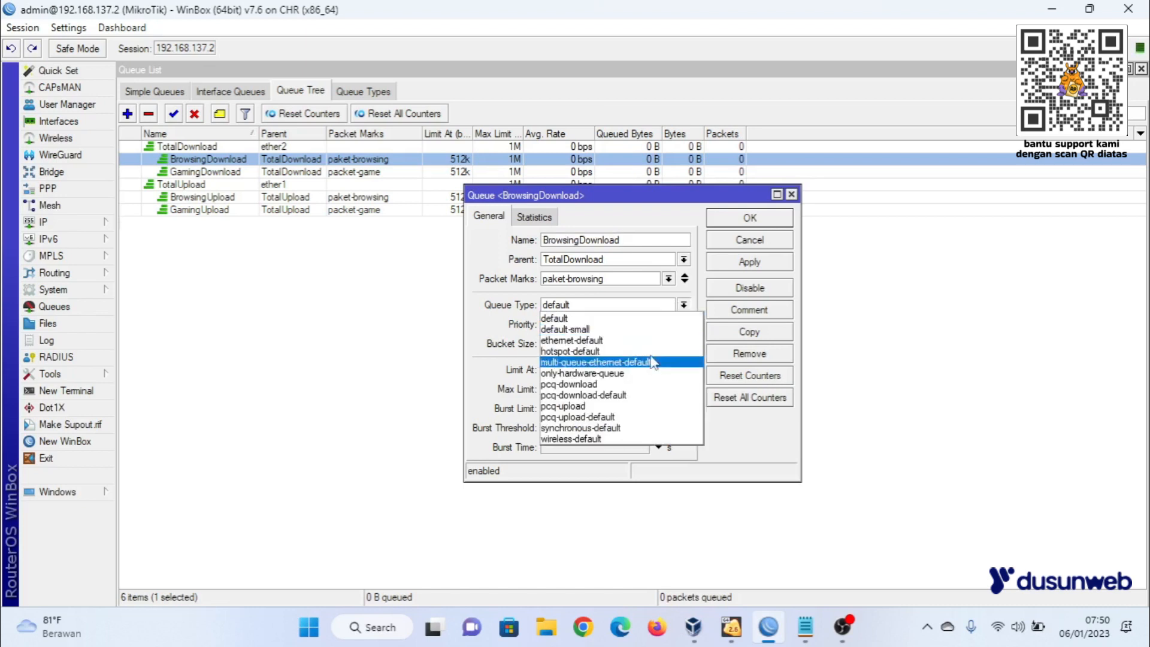
click(639, 396)
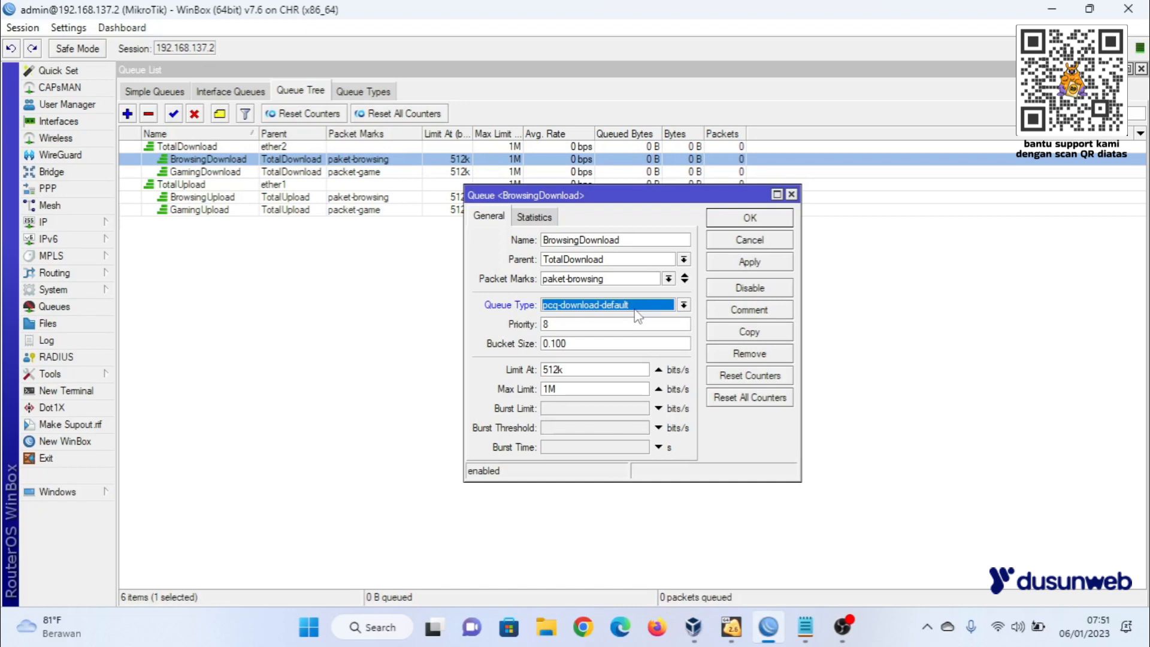
Return BrowsingDownload's queue type to default, save the queue, and recheck its settings.
click(559, 326)
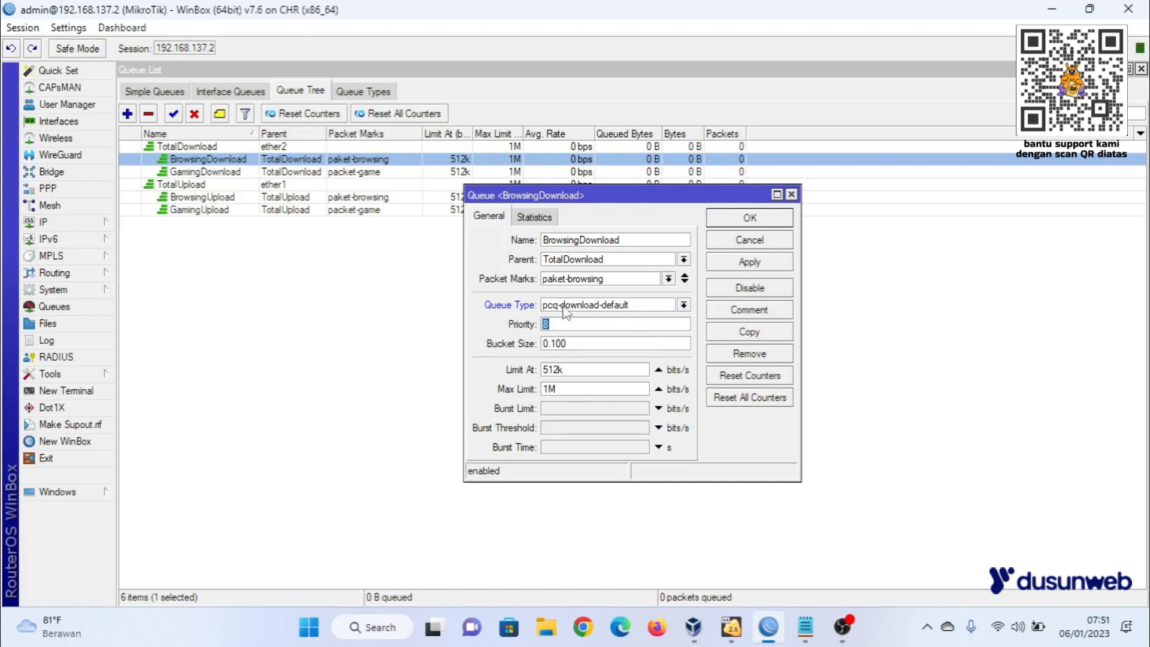
click(564, 307)
click(562, 319)
click(585, 304)
click(581, 328)
click(584, 305)
click(577, 320)
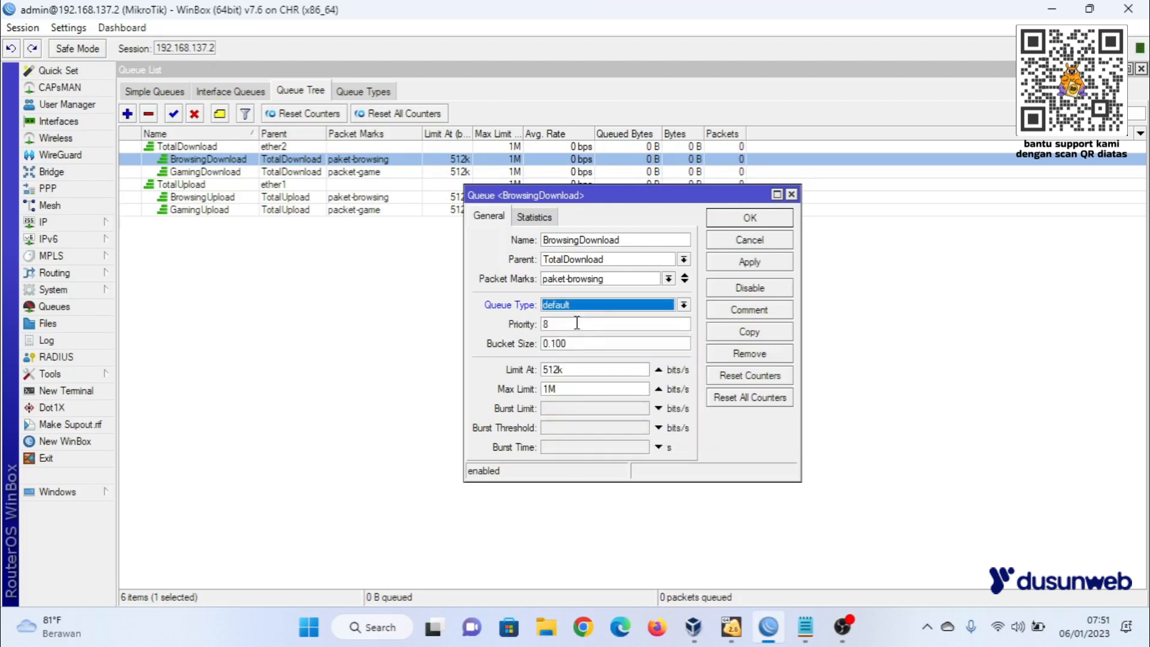
click(572, 322)
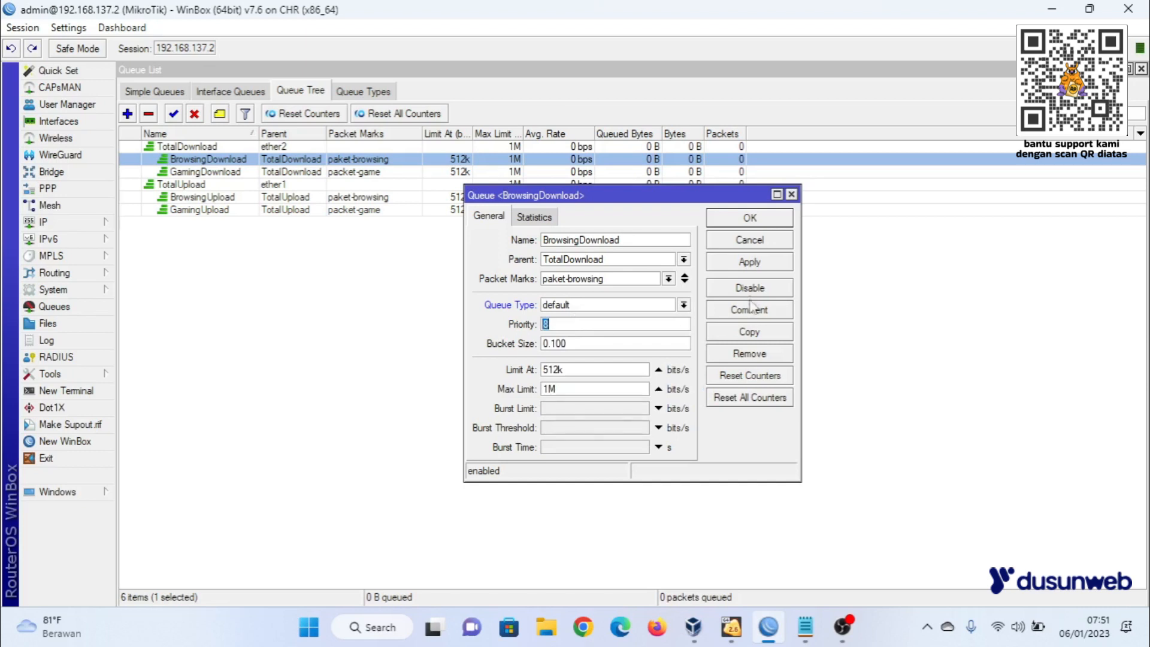
click(754, 226)
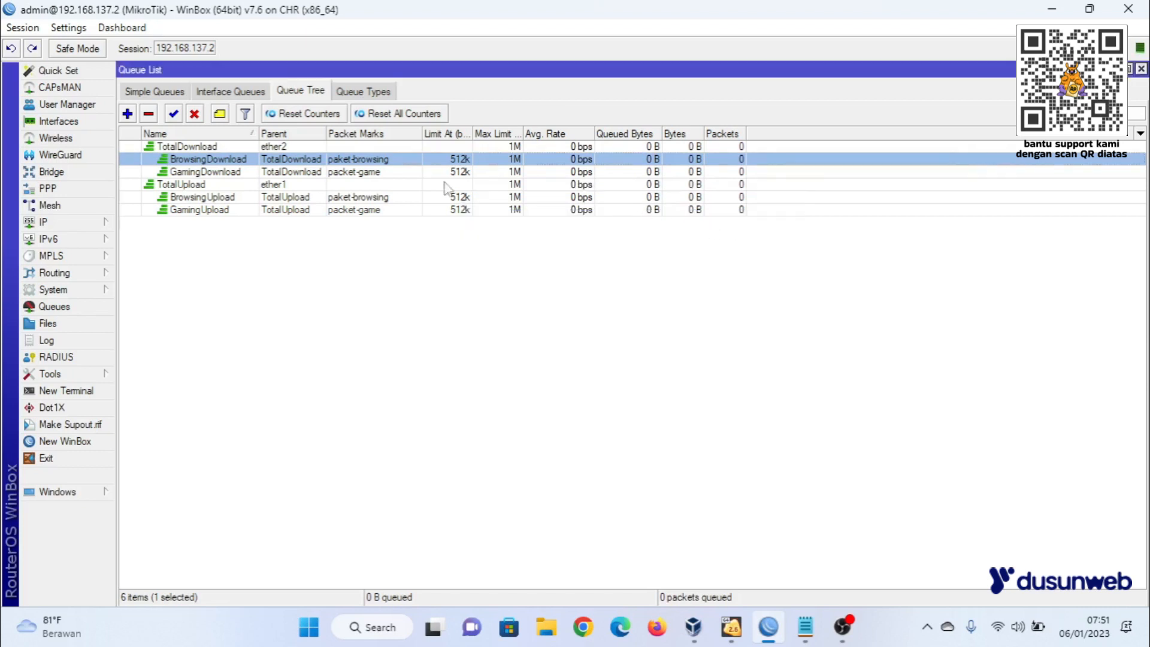
double_click(217, 164)
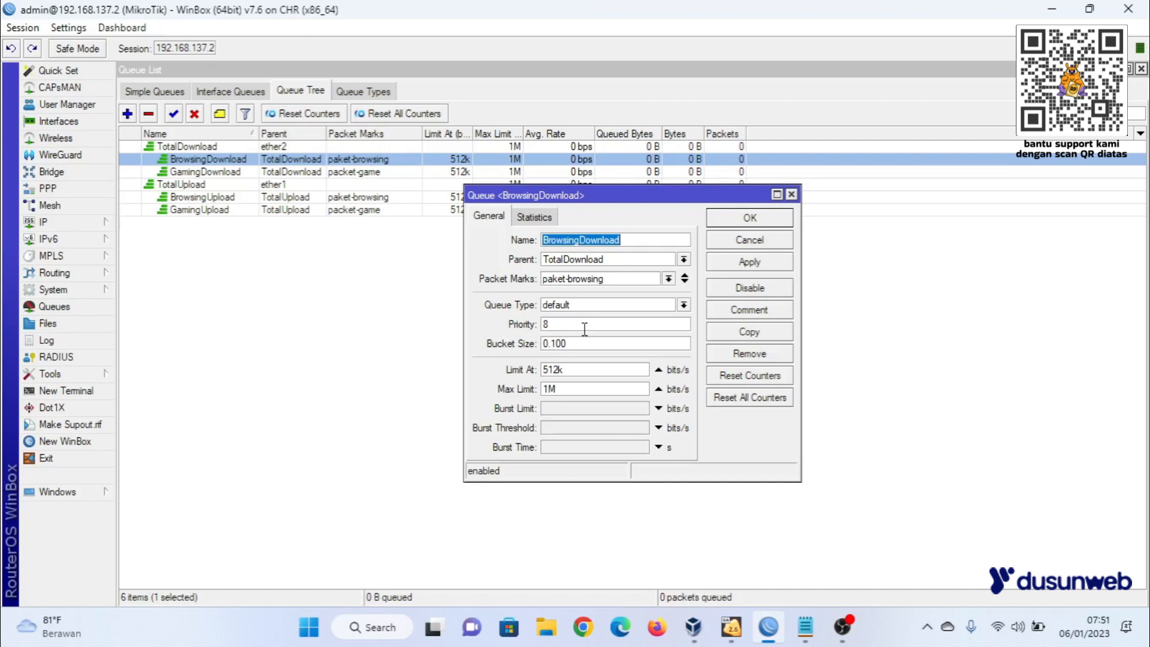
click(758, 242)
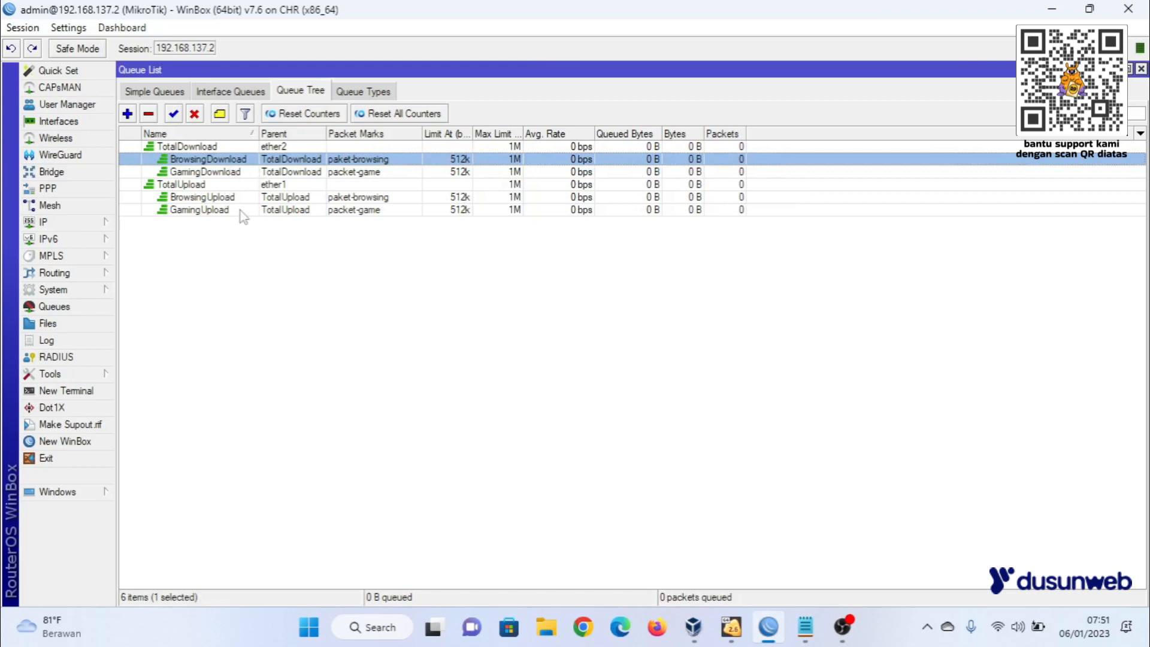
Set the priority of the GamingDownload queue to 1 and save the queue.
double_click(228, 175)
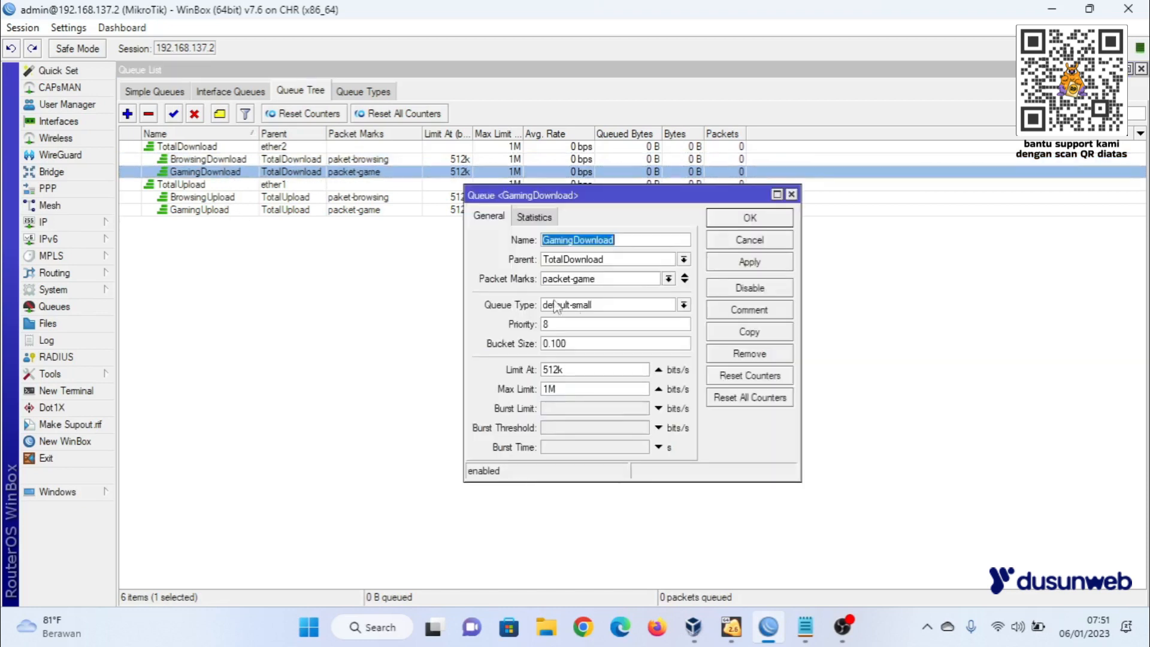
click(567, 327)
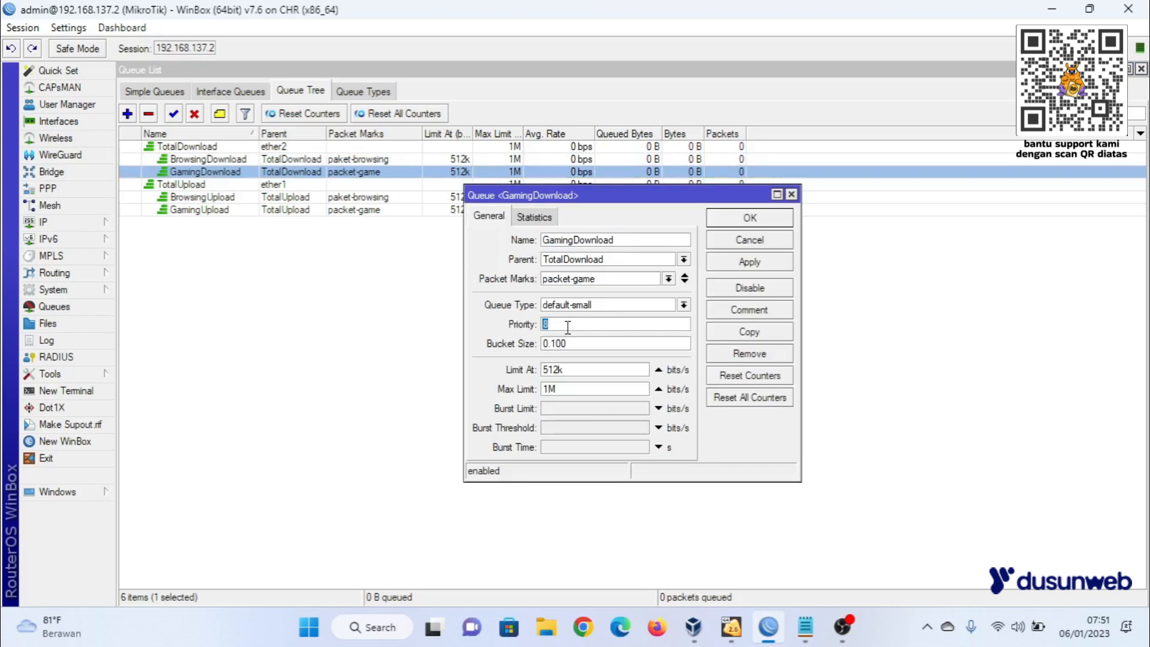
text(1)
click(742, 222)
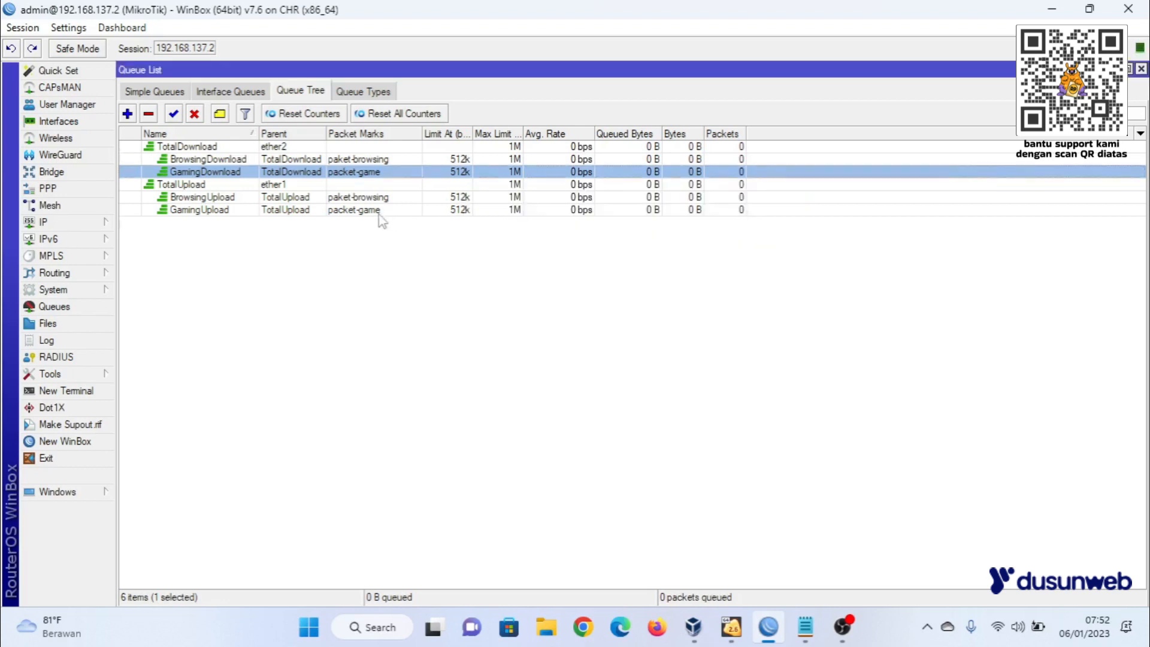
Set the priority of the GamingUpload queue to 1, then apply and save the change.
double_click(219, 210)
double_click(587, 328)
text(1)
click(769, 274)
click(749, 218)
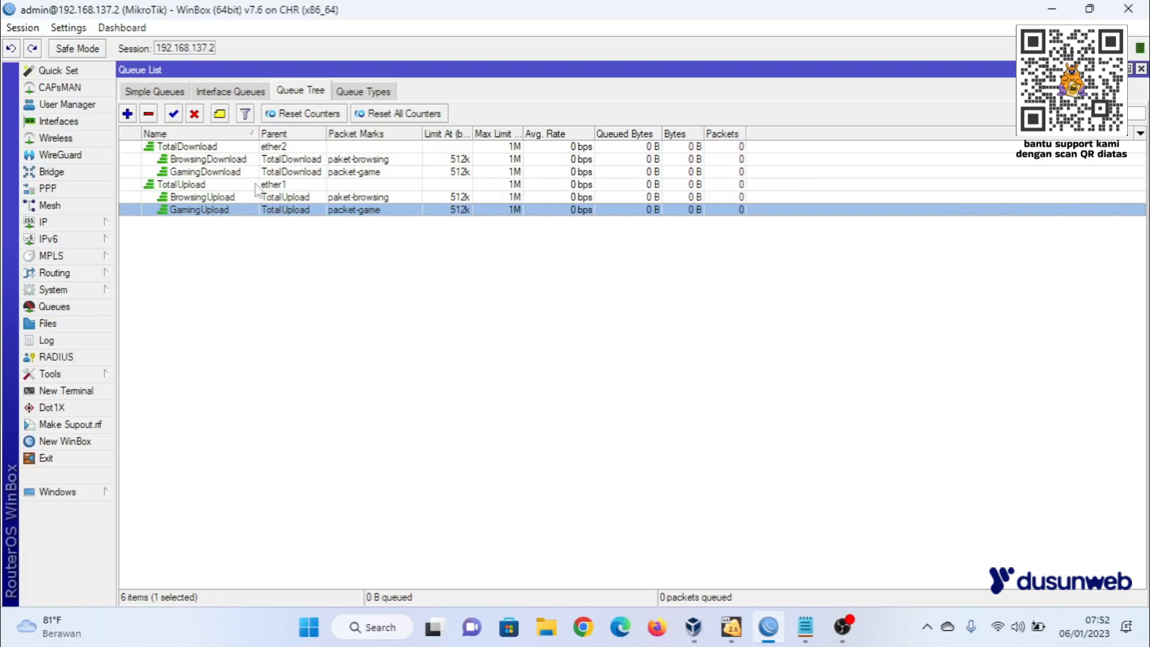
Compare the gaming queue pair with the browsing queue pair under TotalDownload and TotalUpload.
click(226, 172)
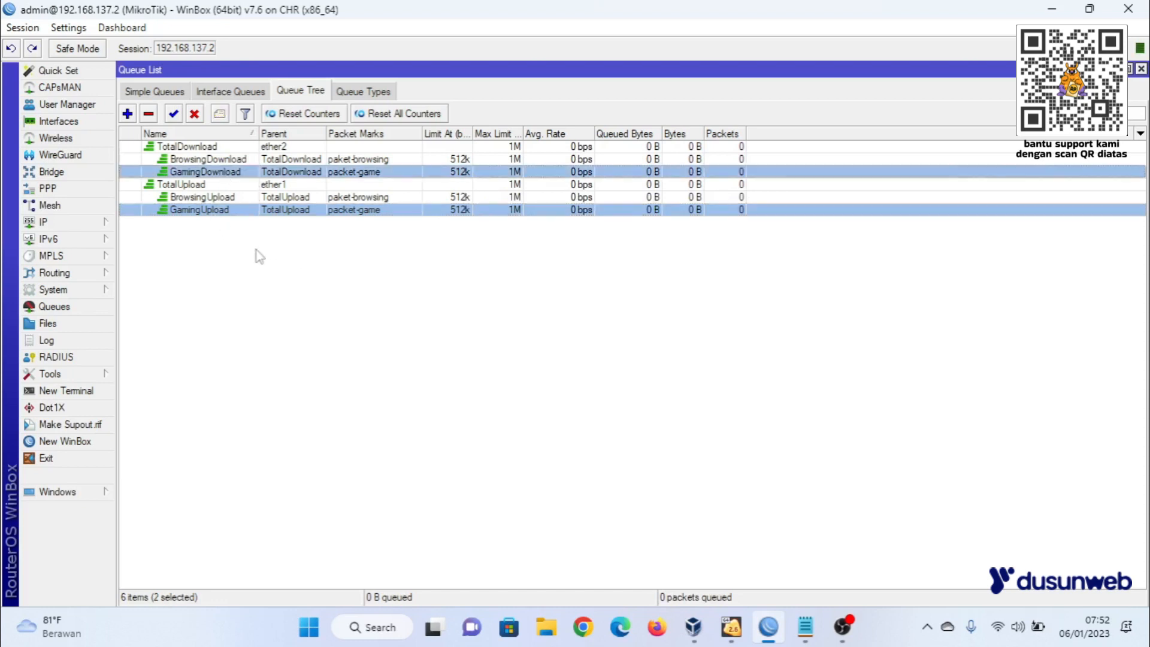
click(226, 160)
shift+click(224, 196)
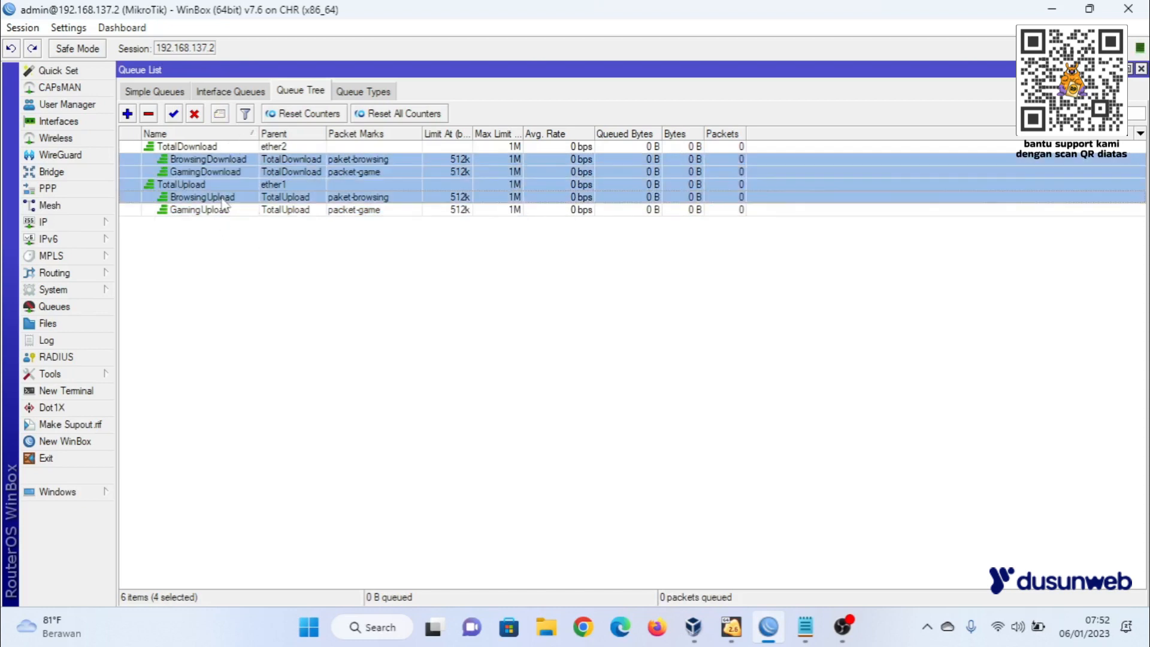
click(225, 161)
click(227, 172)
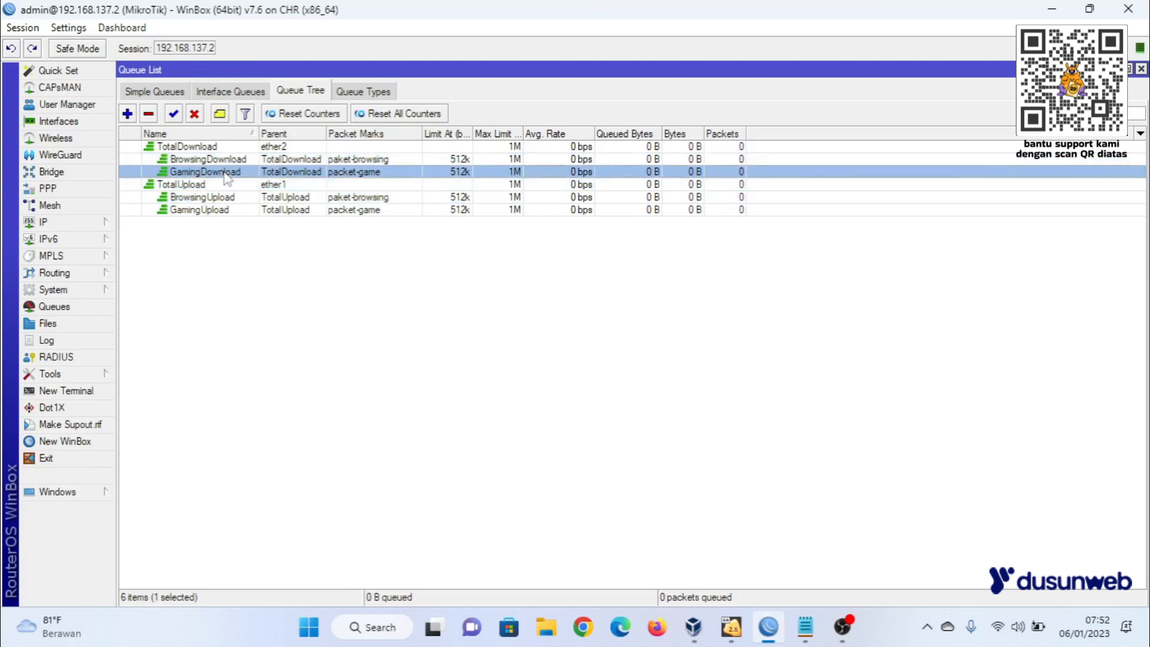
click(230, 159)
click(223, 183)
Return the priority of the GamingDownload queue to 8 and save the queue.
double_click(221, 172)
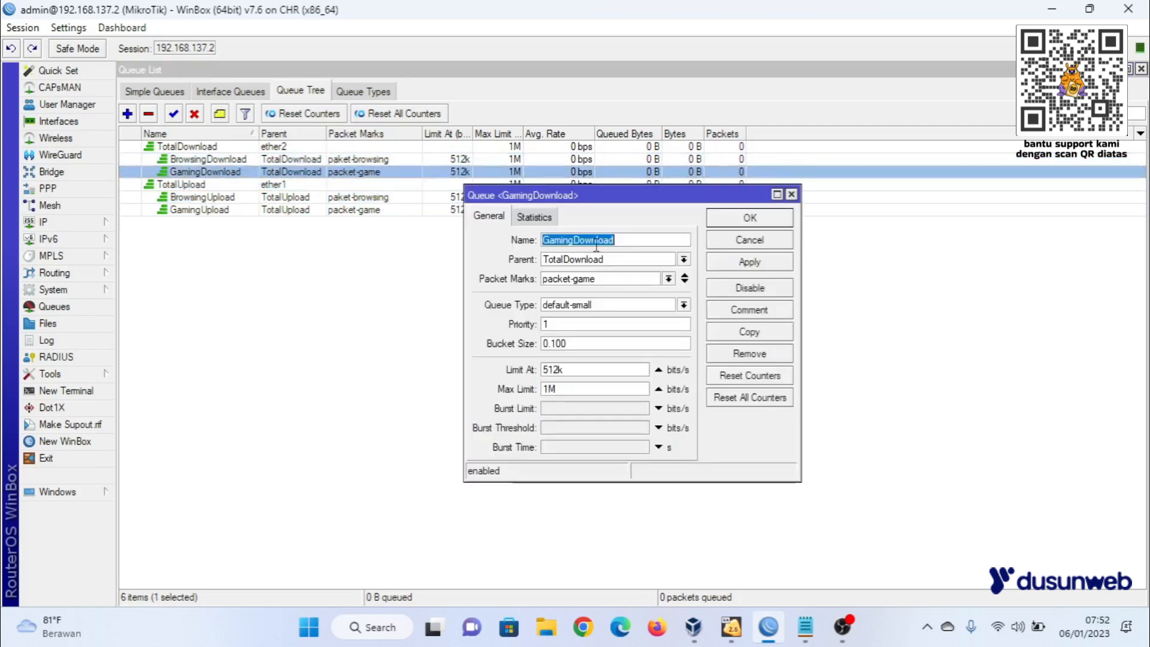
click(574, 323)
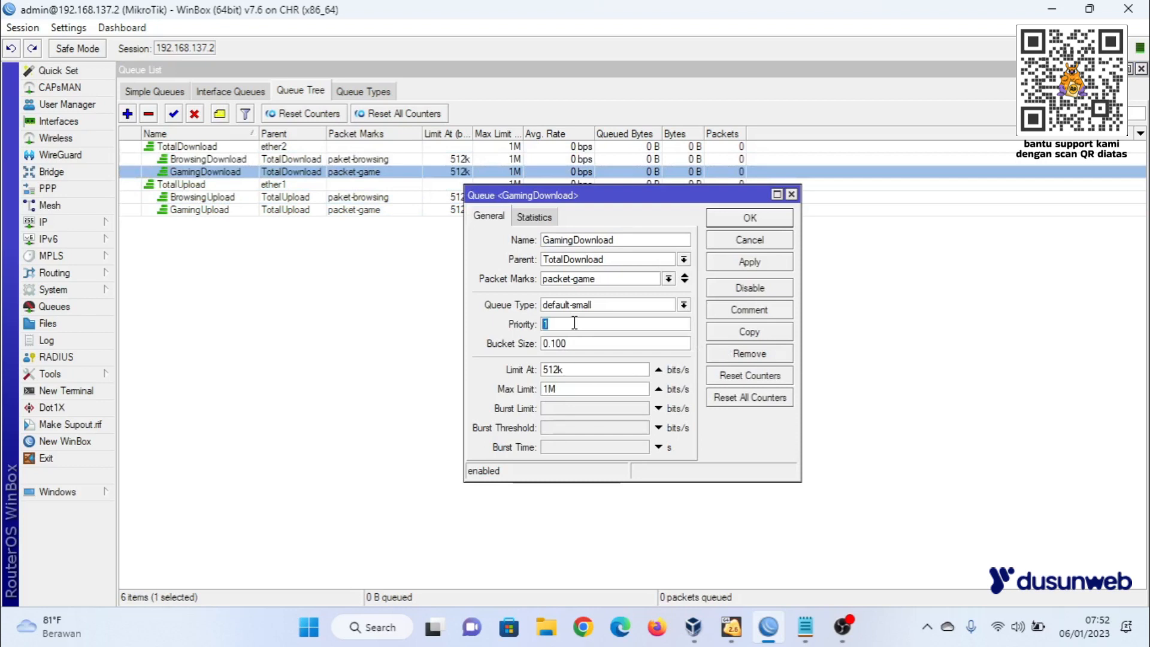
click(751, 220)
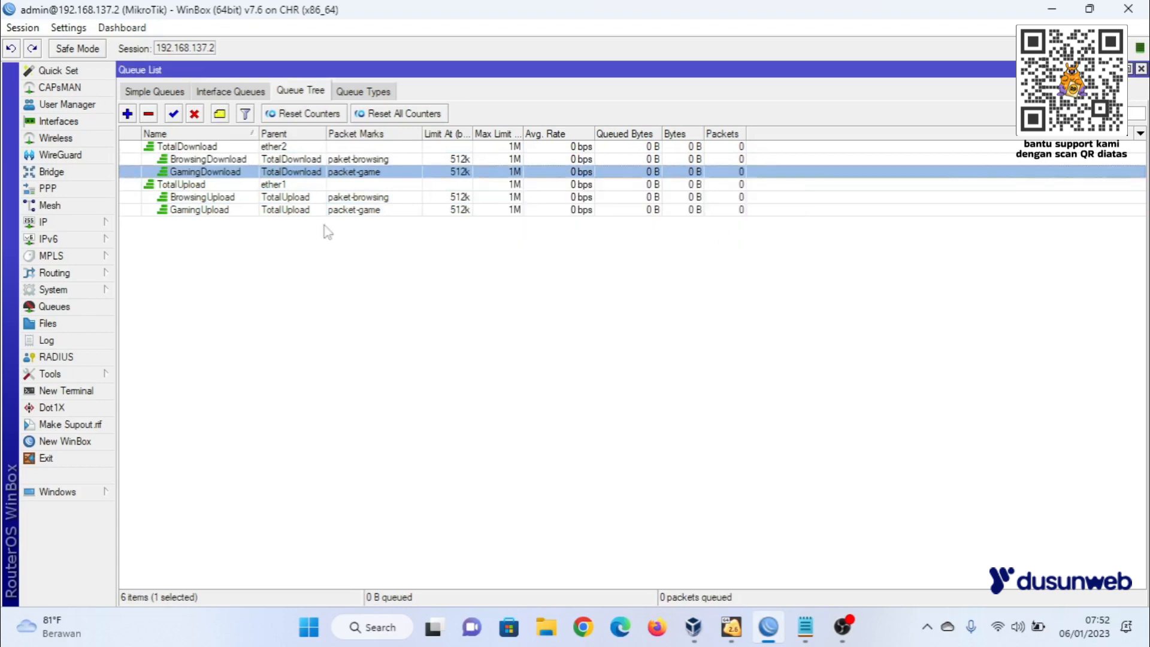
Try priority 8 for the GamingUpload queue, then return it to 1 and save the queue.
double_click(218, 211)
click(566, 327)
text(8)
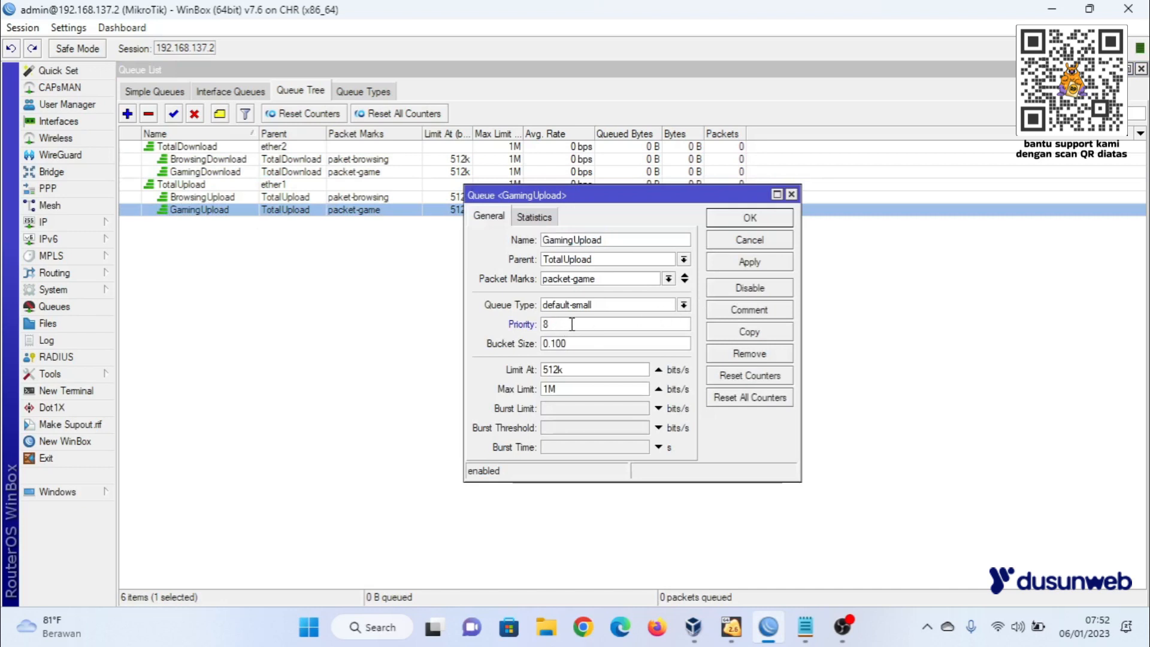
key(BackSpace)
text(1)
click(750, 218)
Set the priority of the GamingDownload queue to 5, then apply and save the change.
double_click(193, 173)
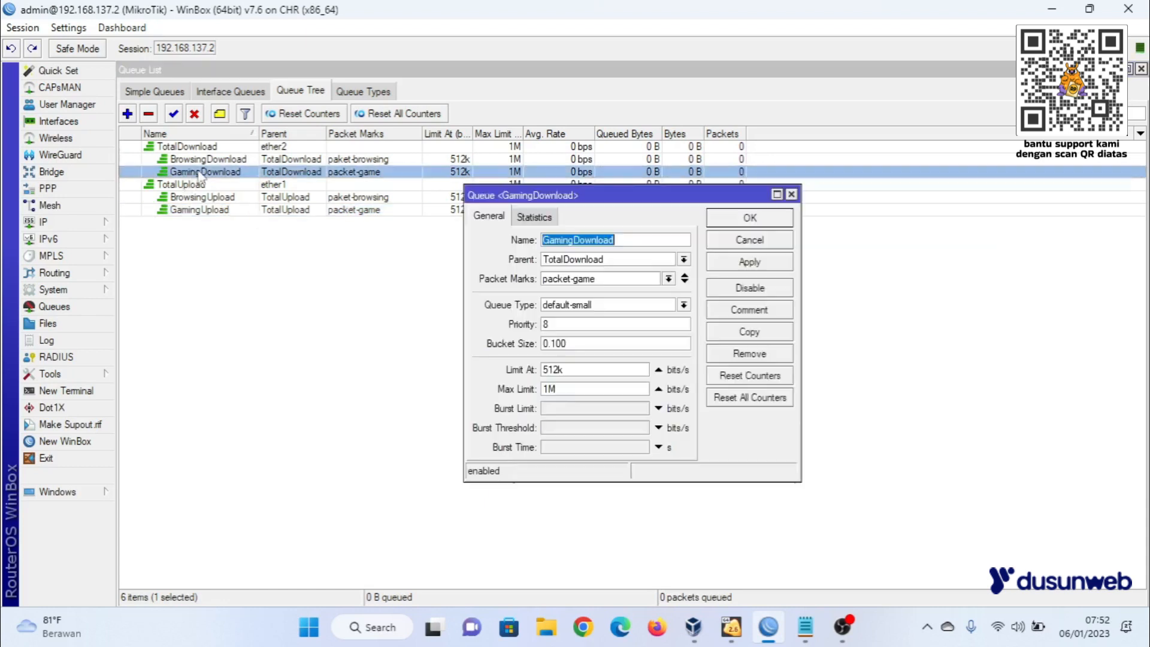
double_click(556, 324)
text(5)
click(774, 264)
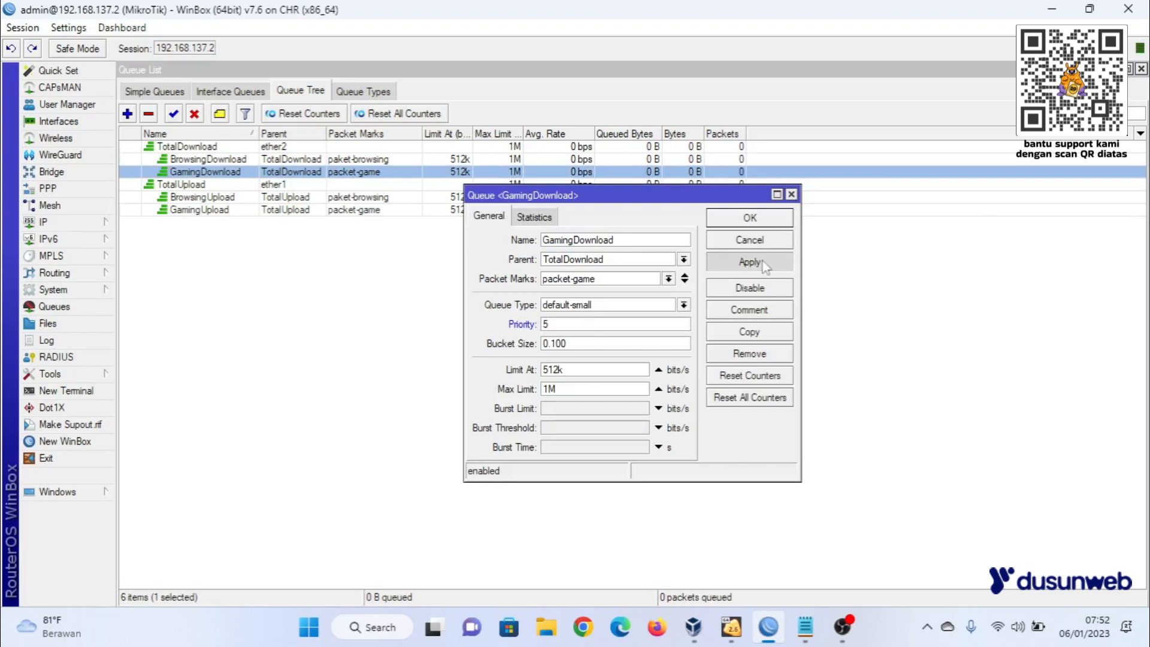
click(749, 218)
Check BrowsingDownload's priority settings and compare the browsing and gaming queues under TotalDownload and TotalUpload.
click(227, 159)
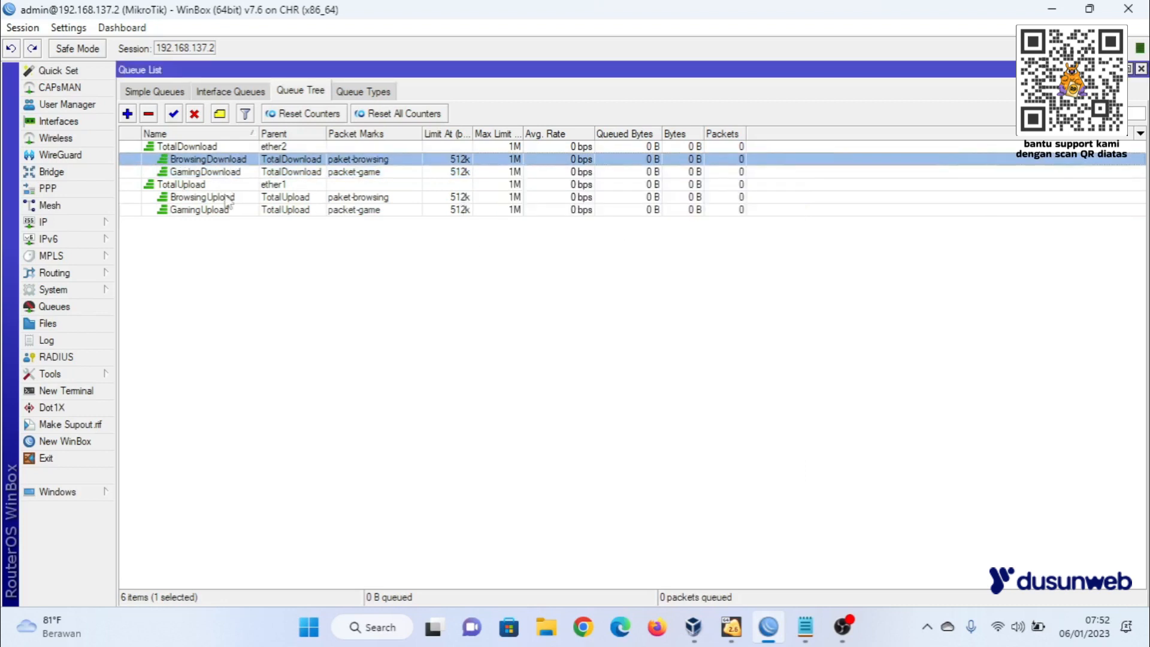
ctrl+click(227, 198)
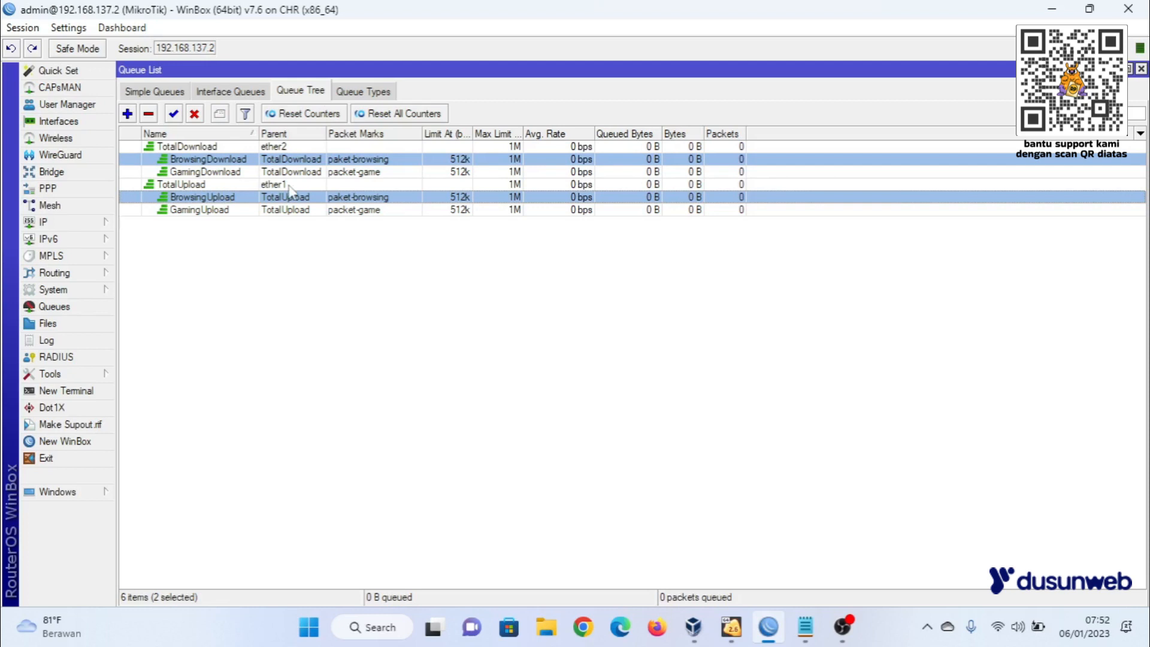
click(222, 172)
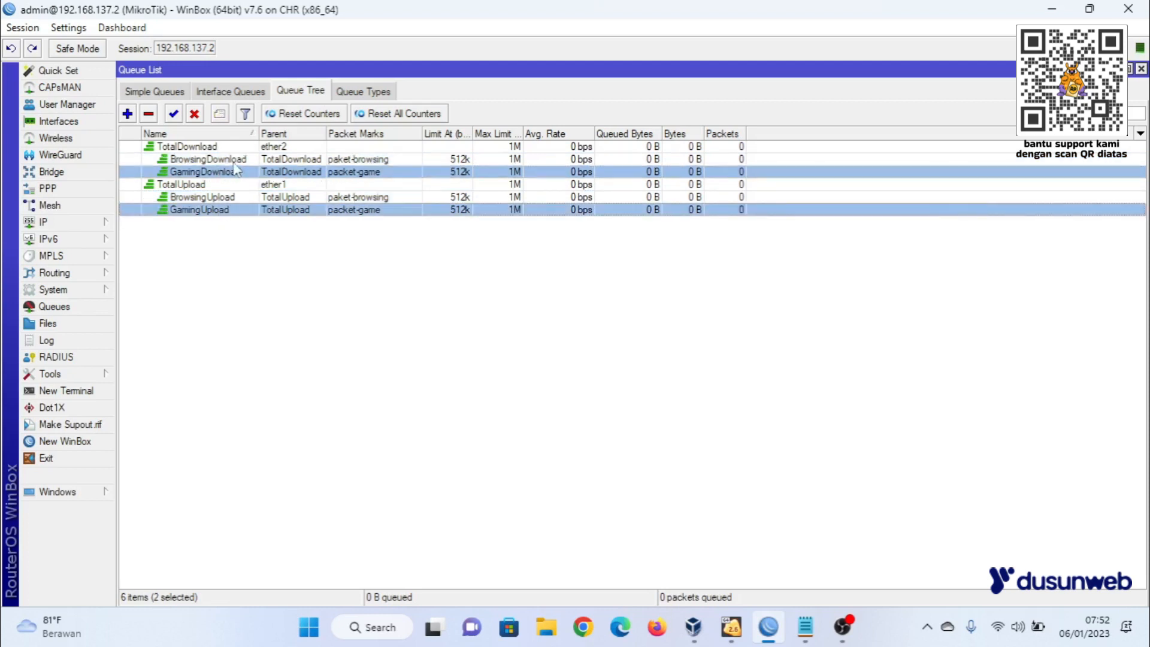
double_click(235, 161)
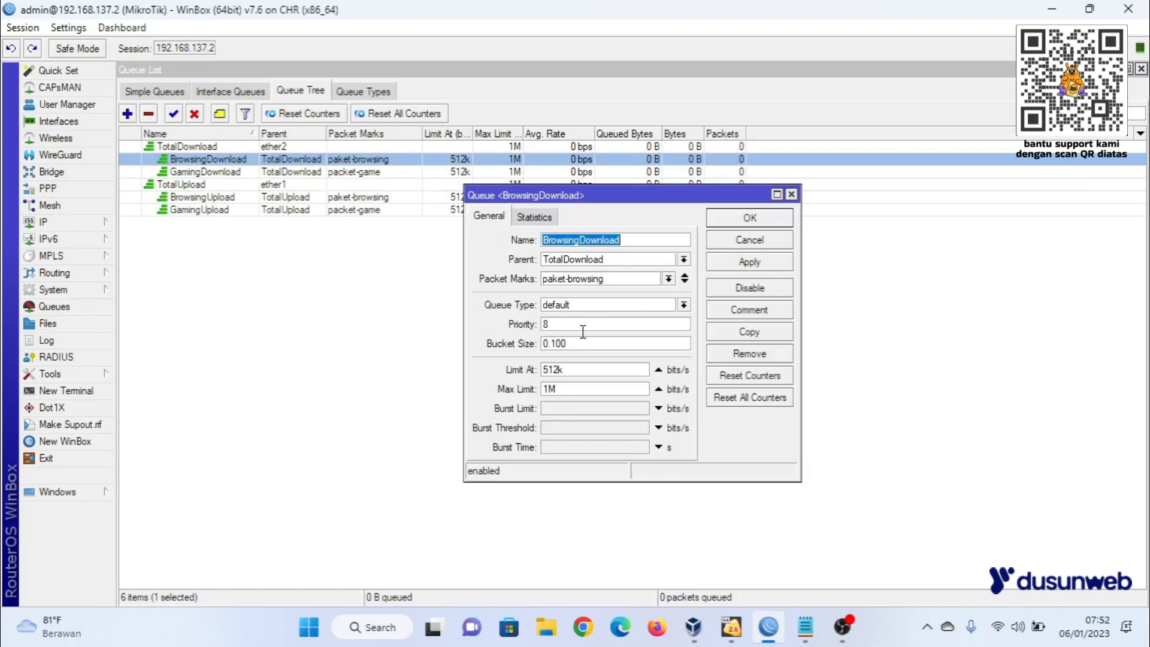
click(731, 241)
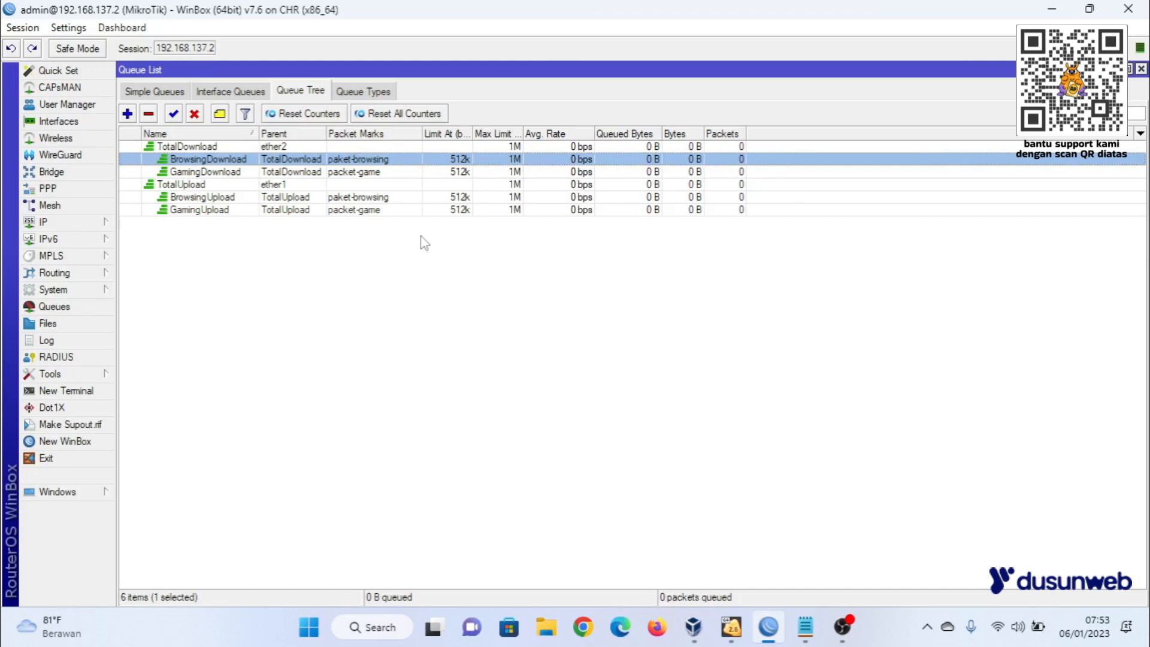
click(198, 150)
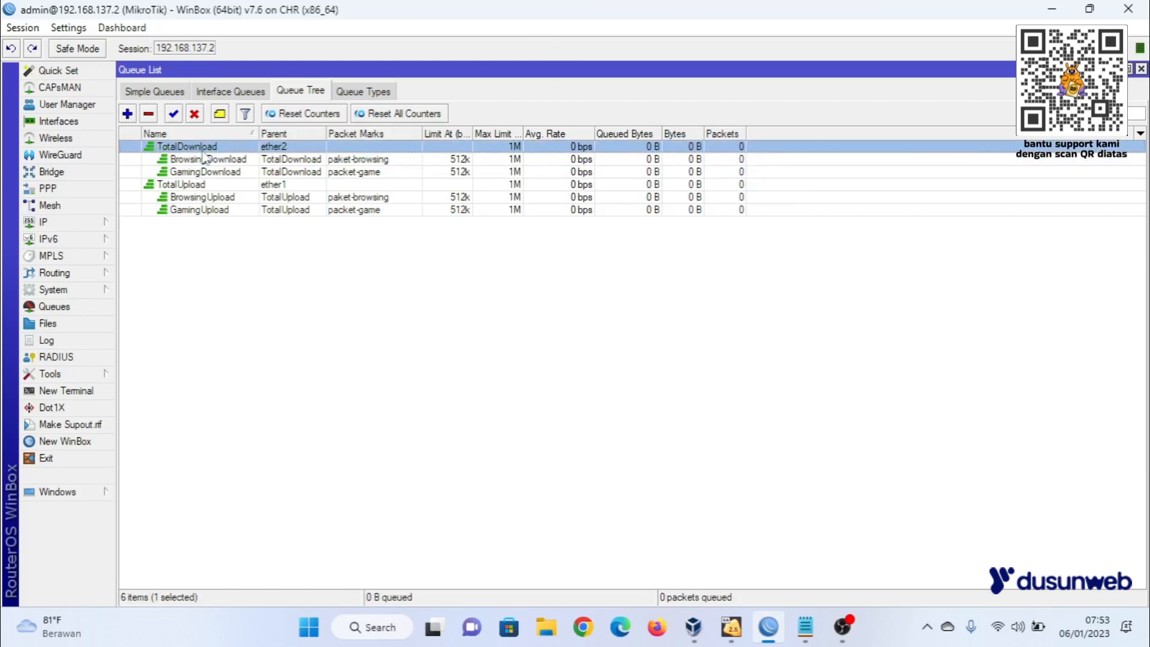
click(203, 160)
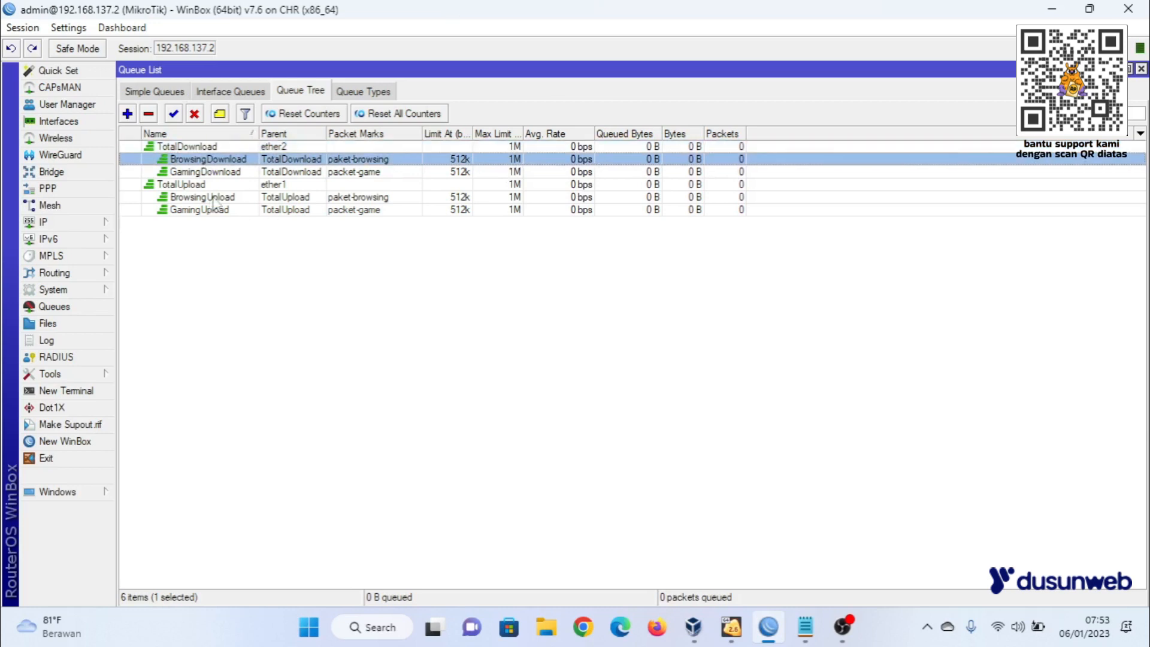
drag(217, 210, 219, 179)
click(220, 174)
shift+click(219, 211)
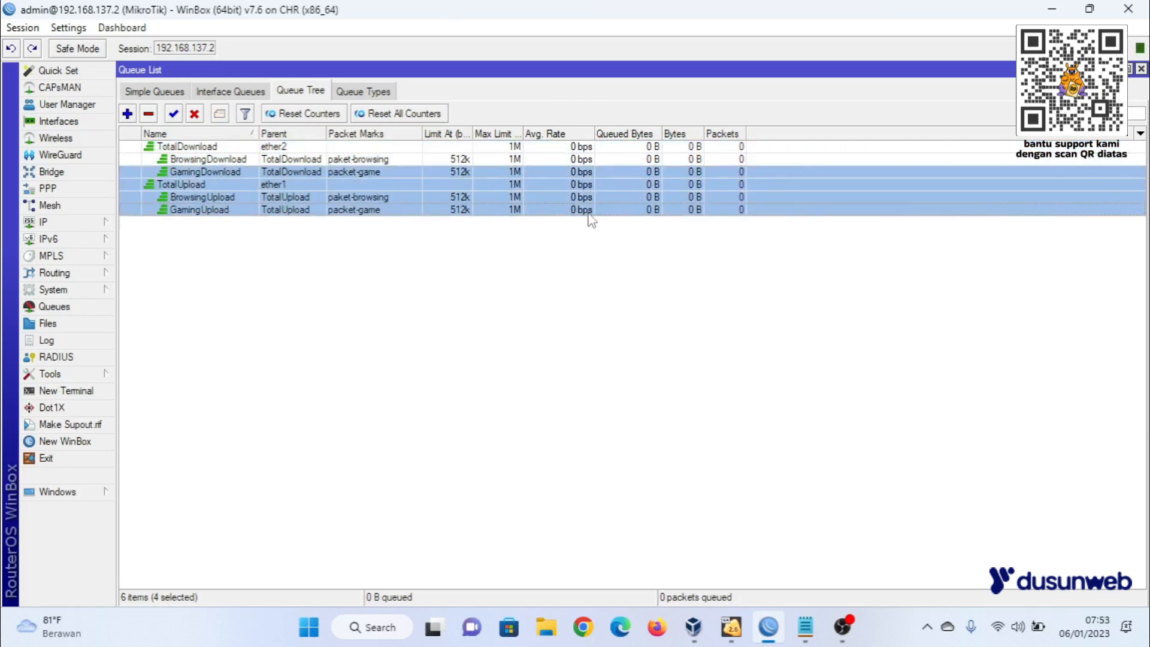